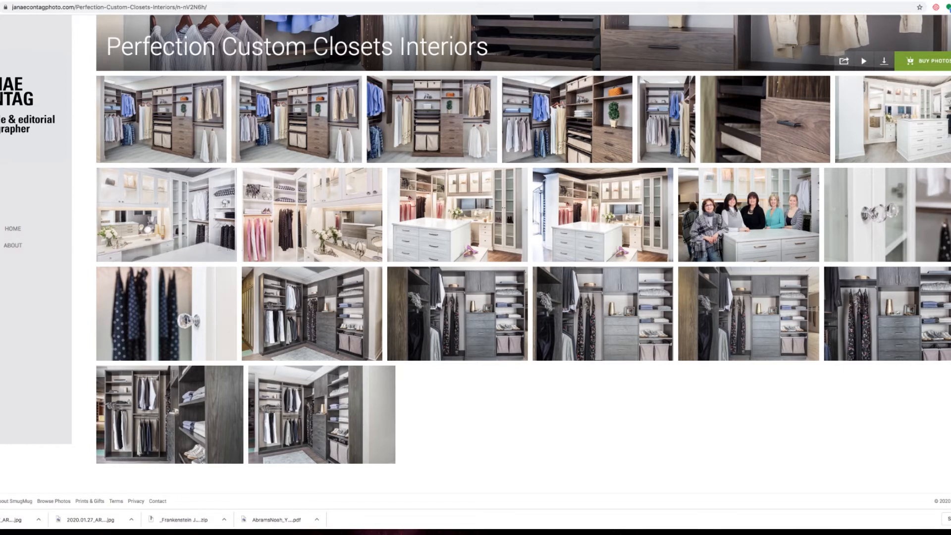
View the white walk-in closet photo full size in SmugMug, then close it.
left_click(941, 124)
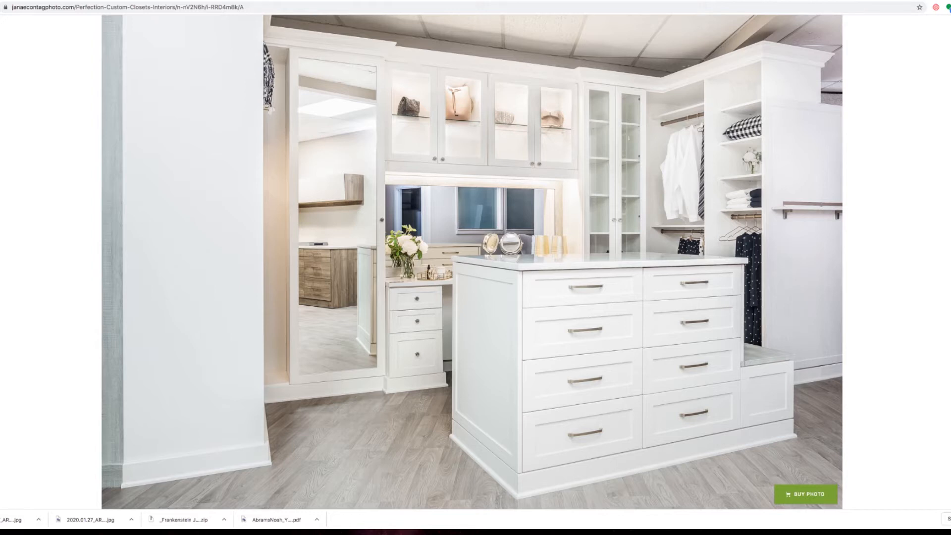
key("Escape")
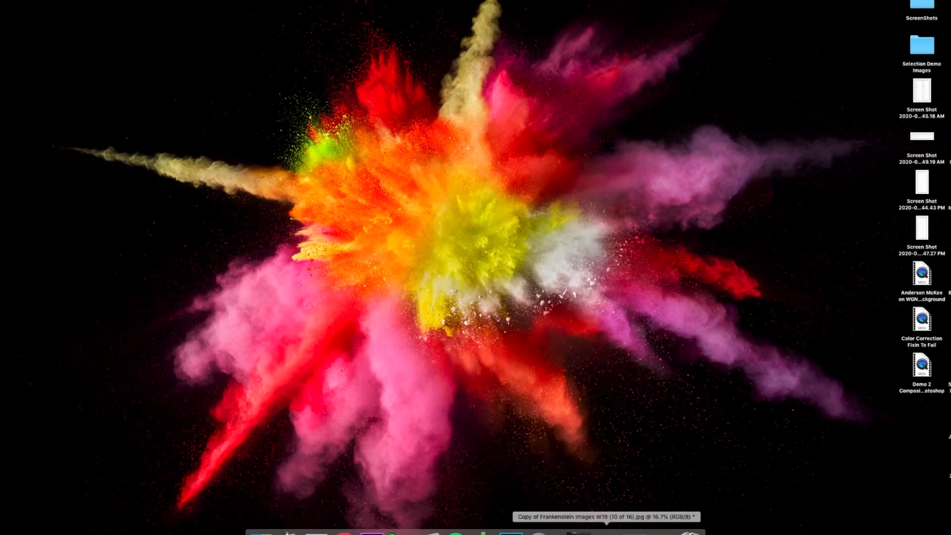
Bring Photoshop back to the front from the Dock.
left_click(606, 530)
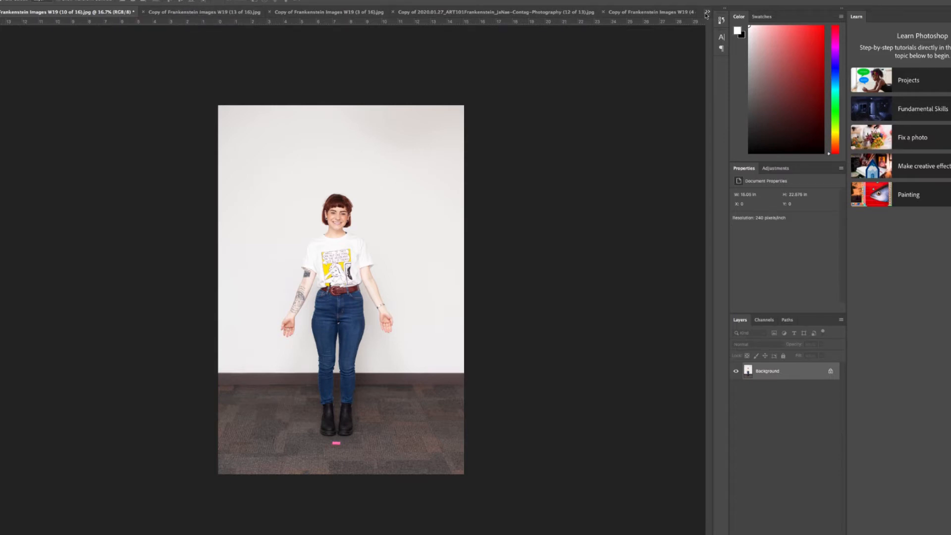
left_click(199, 17)
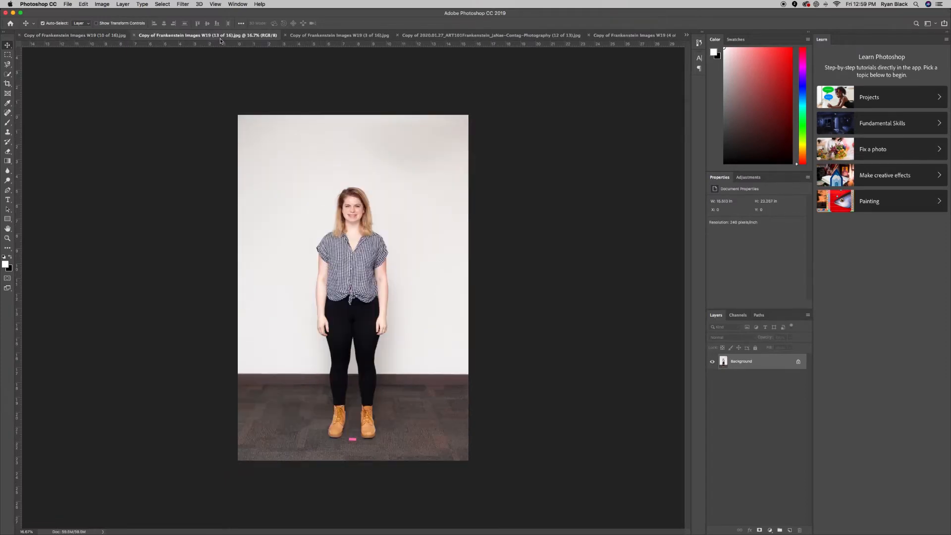
left_click(336, 36)
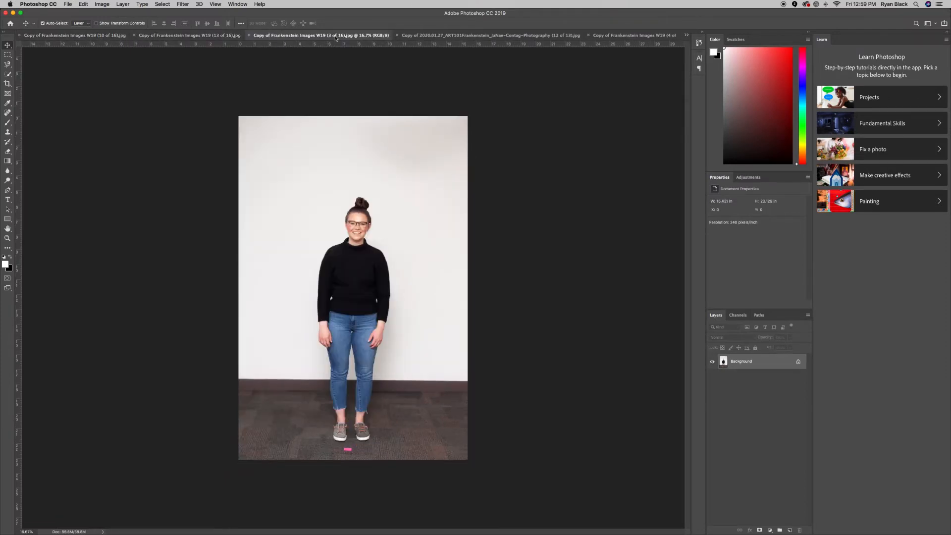
left_click(455, 36)
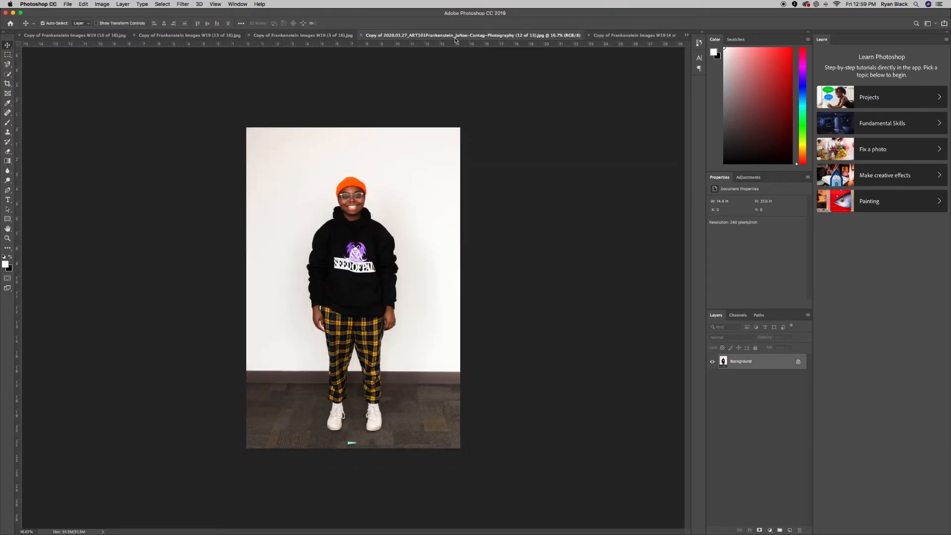
left_click(597, 36)
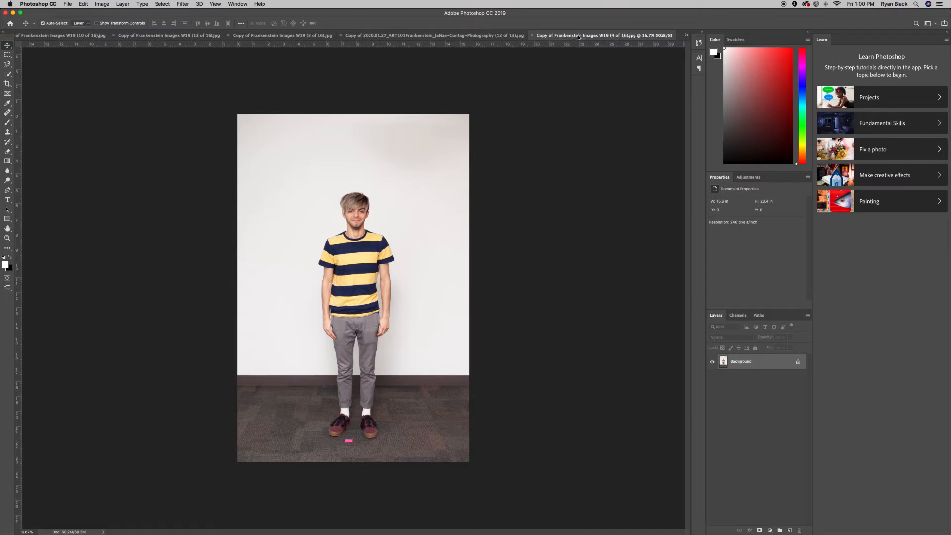
left_click(472, 36)
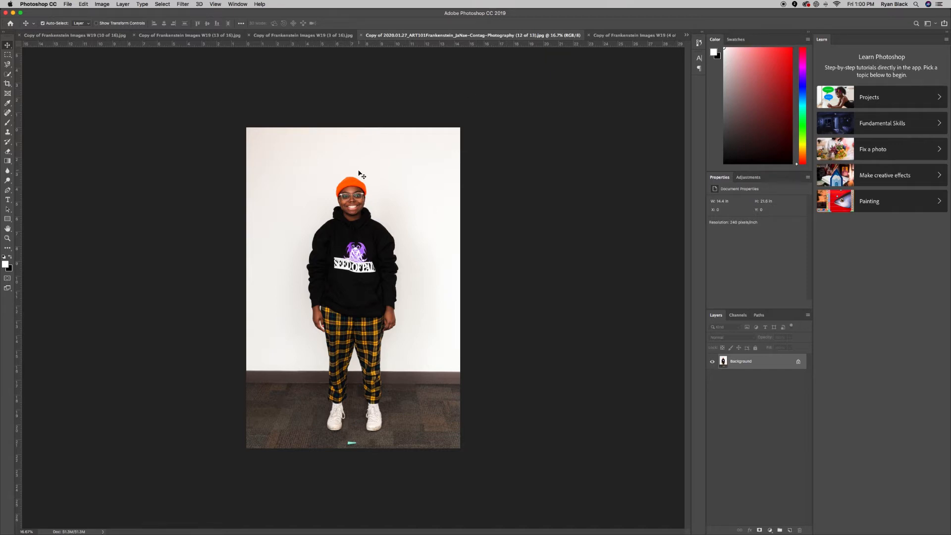
left_click(160, 36)
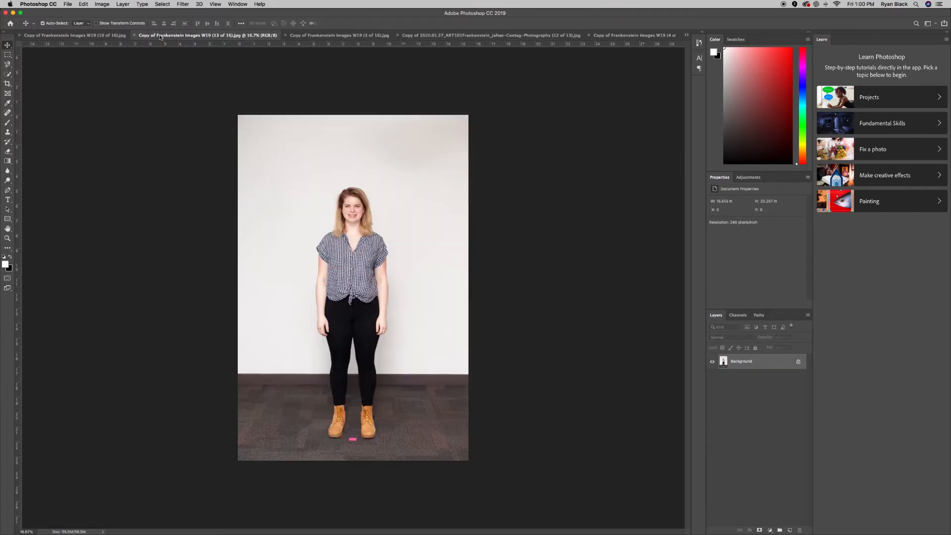
left_click(76, 35)
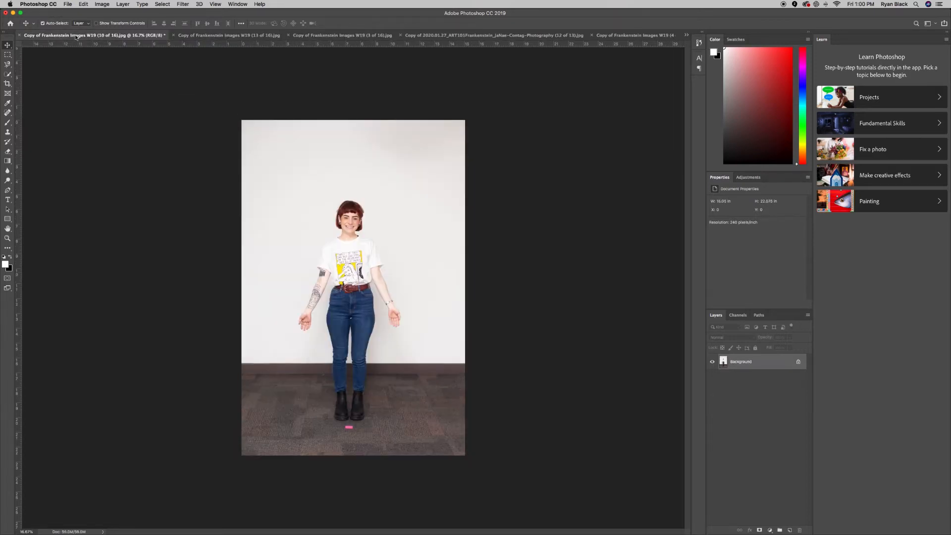
left_click(226, 36)
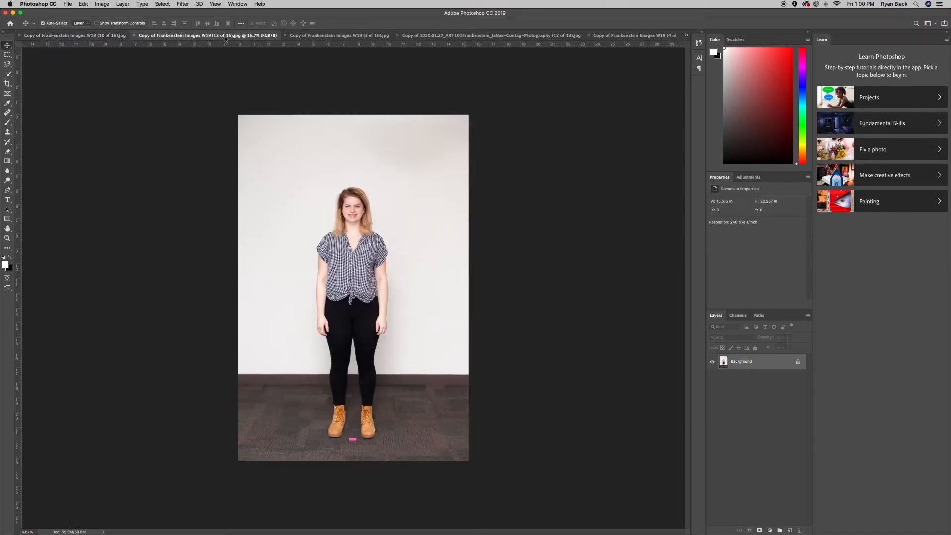
left_click(295, 36)
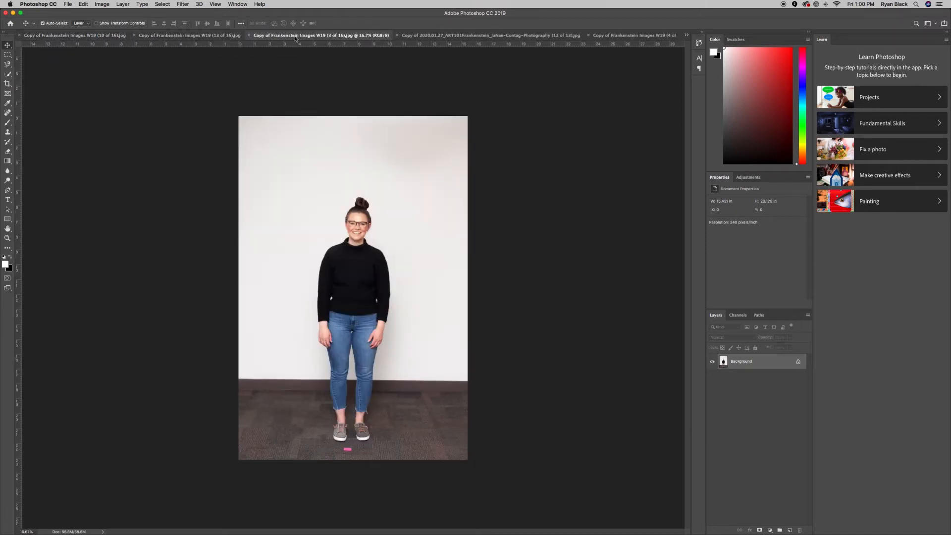
left_click(53, 37)
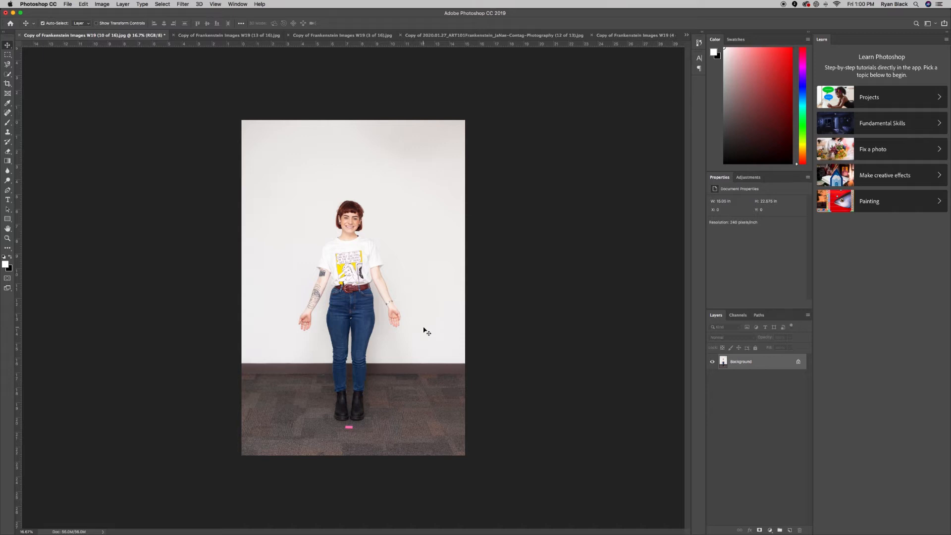
left_click(68, 4)
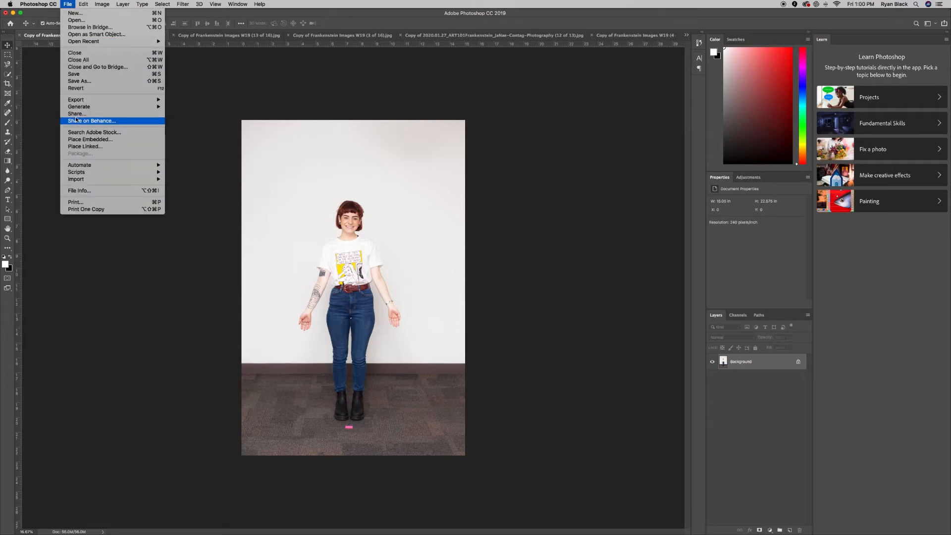
Save the portrait as a Photoshop .psd named with the student's name plus '_TechEx2_Frankenstein'.
left_click(76, 81)
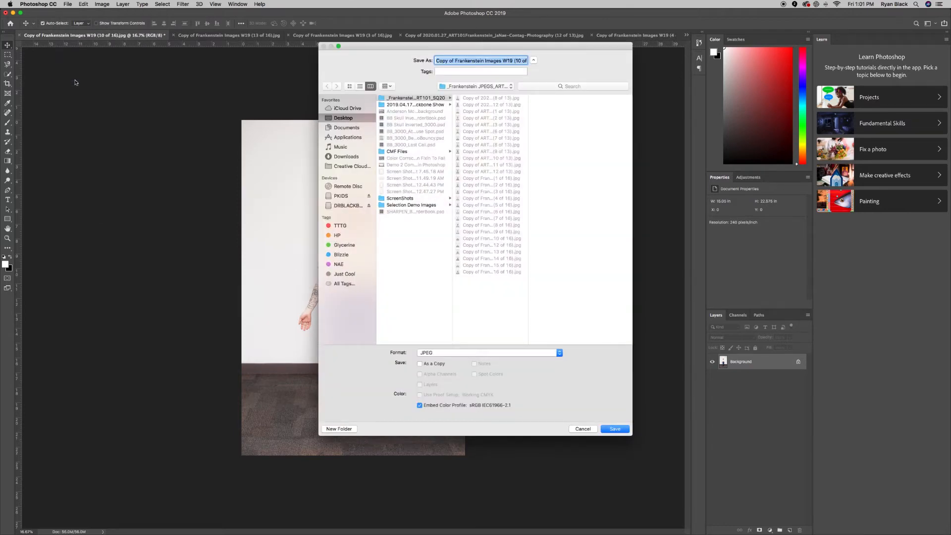
type("Conta")
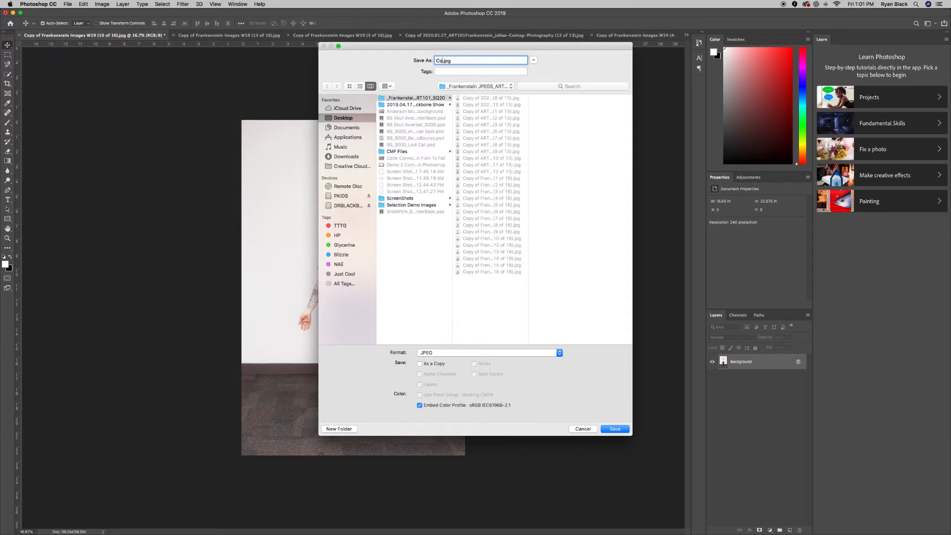
type("gJaNae_TechEx2_Frankenstein")
left_click(440, 352)
left_click(438, 306)
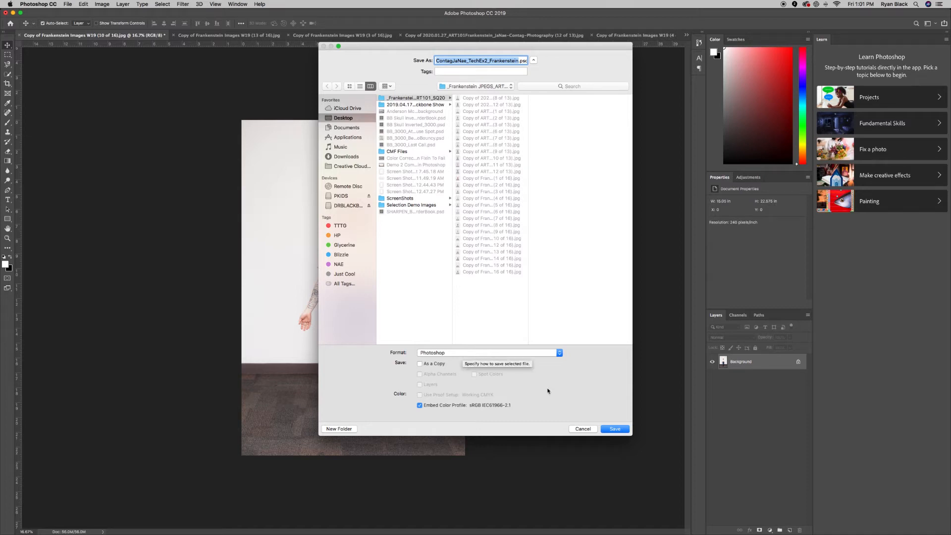
left_click(613, 428)
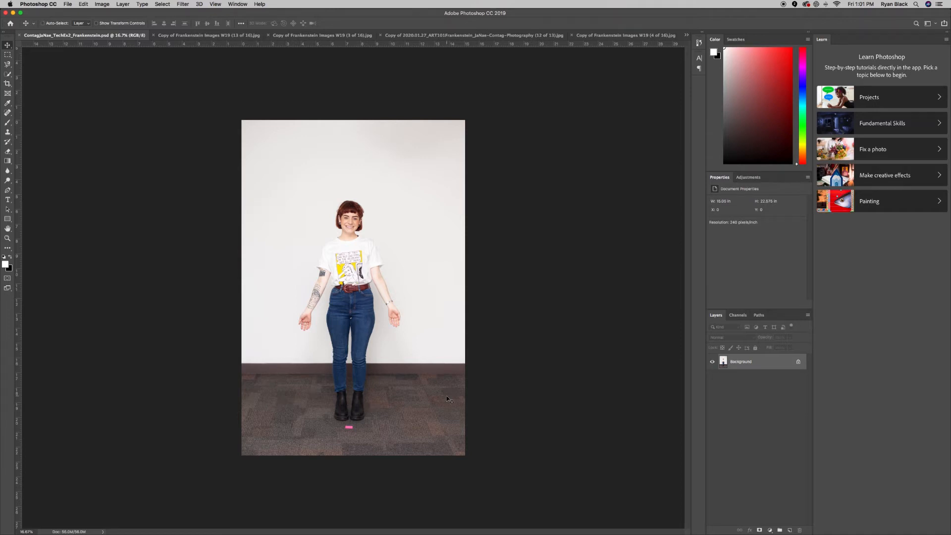
key("super+equal")
key("super+equal")
key("super+equal")
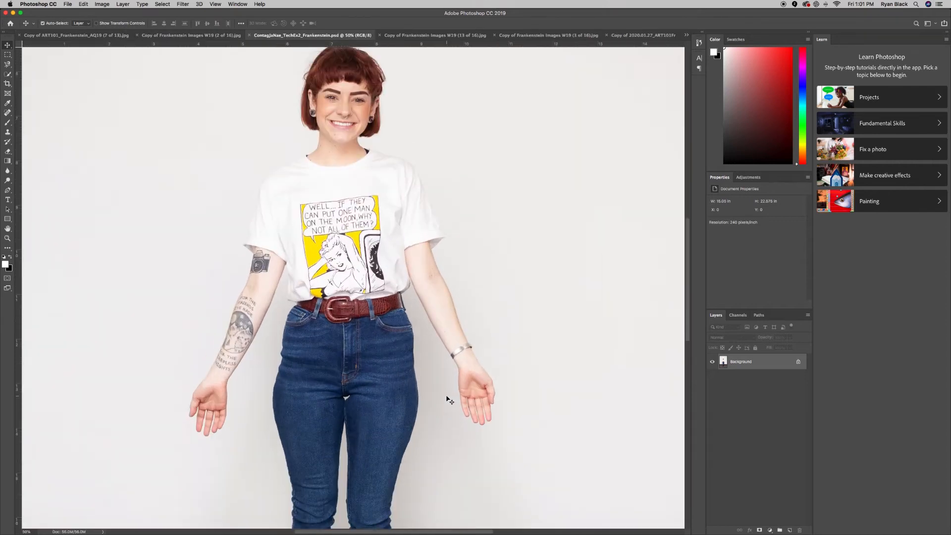
scroll(449, 400, "up", 5)
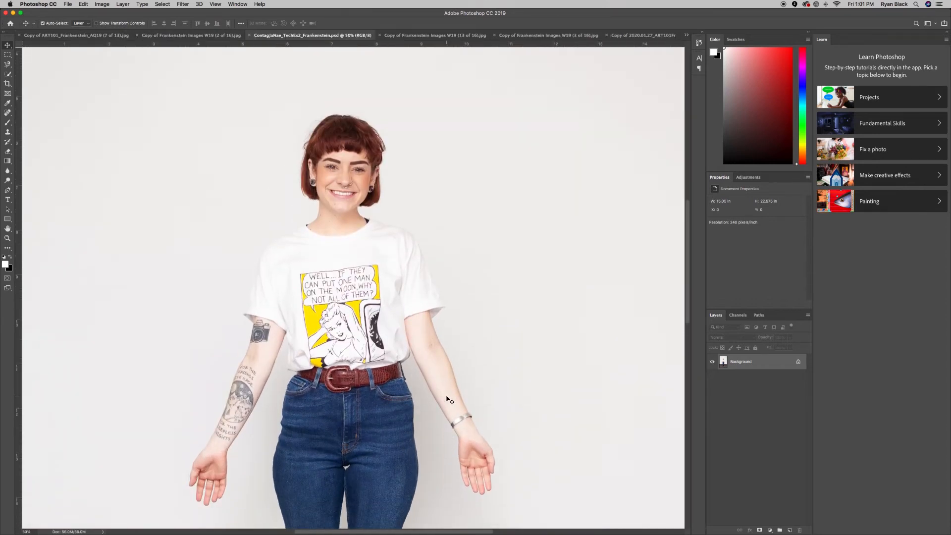
scroll(449, 399, "down", 2)
scroll(449, 399, "down", 20)
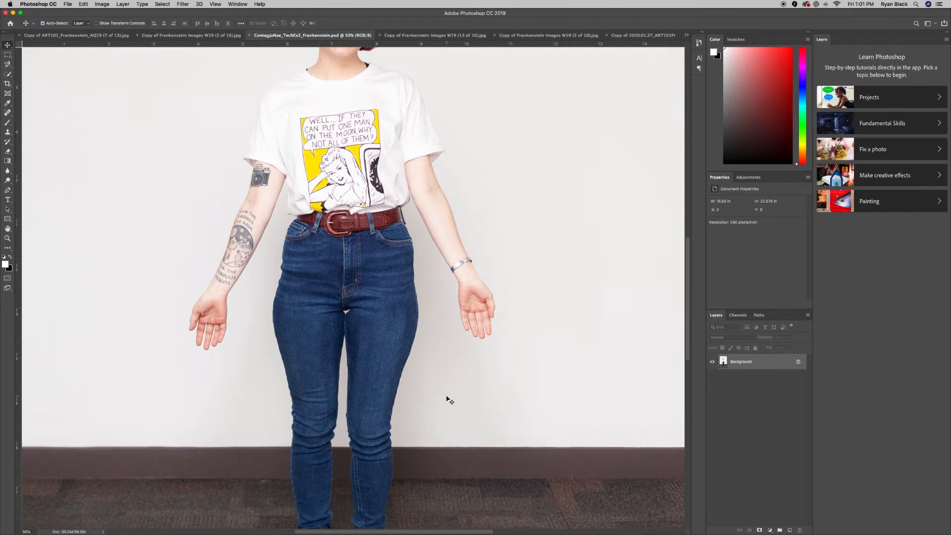
scroll(450, 400, "down", 3)
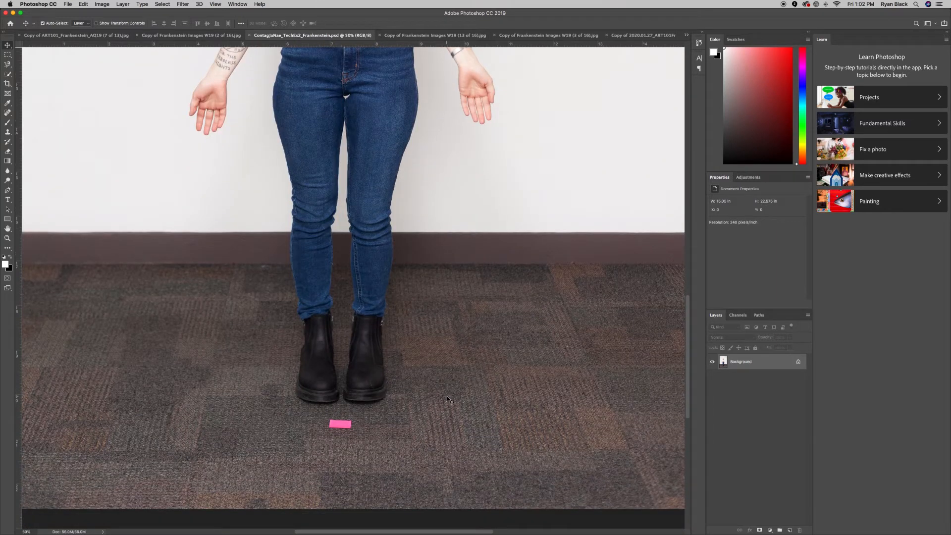
scroll(449, 399, "up", 20)
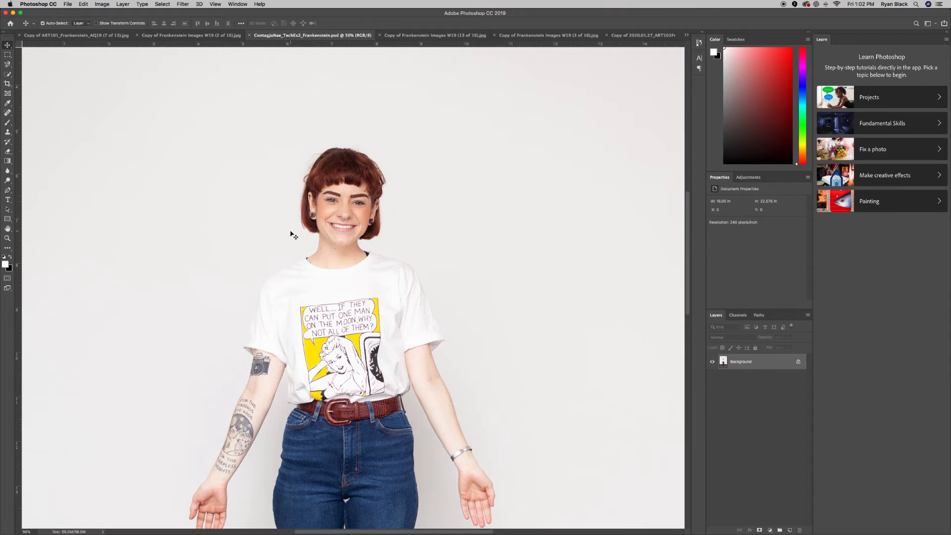
scroll(292, 234, "down", 2)
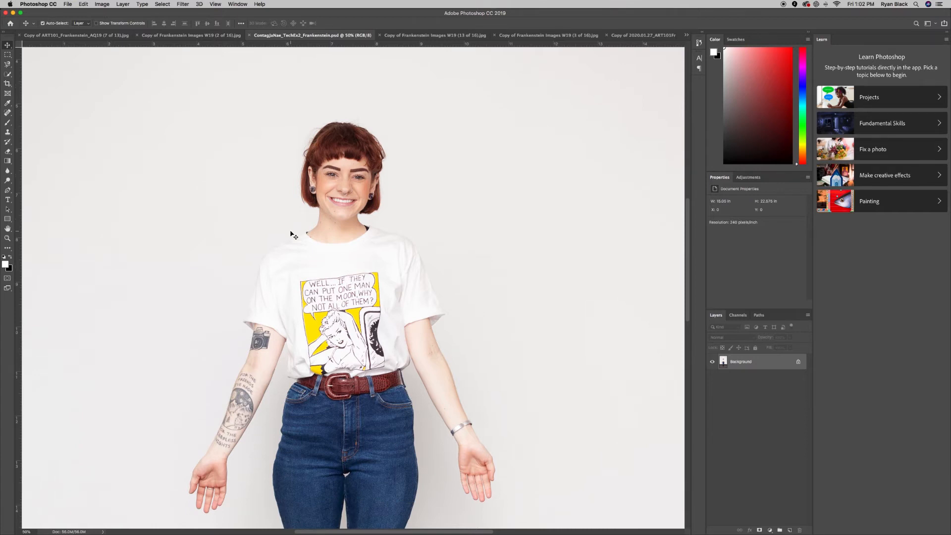
scroll(293, 235, "right", 3)
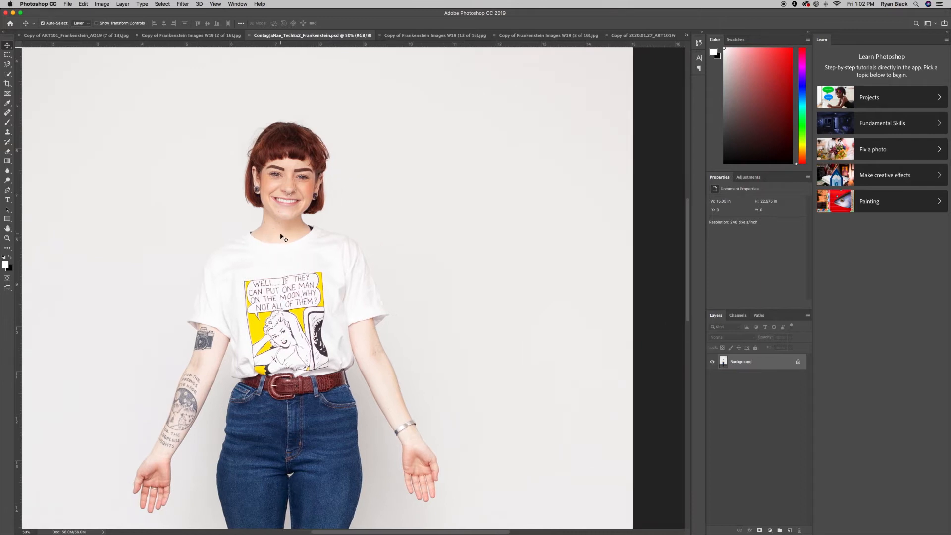
scroll(282, 237, "left", 1)
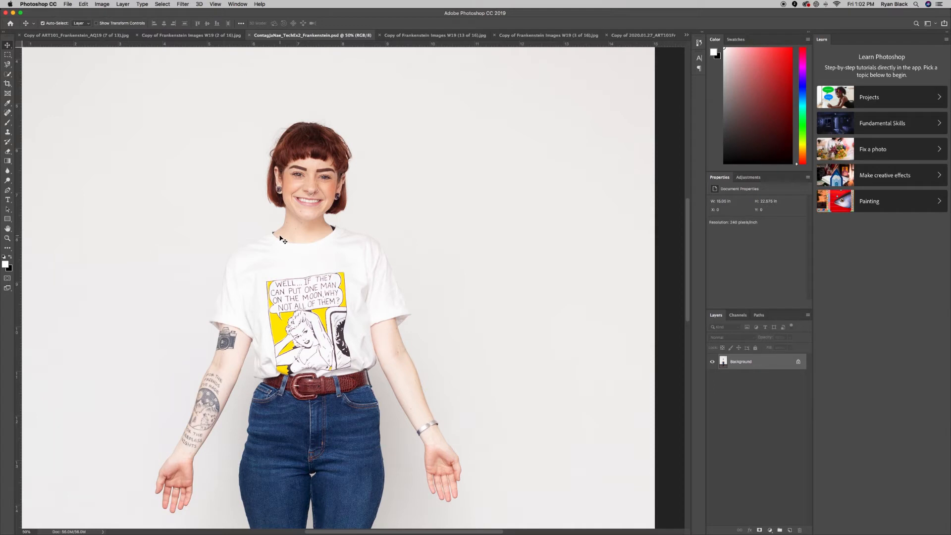
scroll(282, 240, "down", 2)
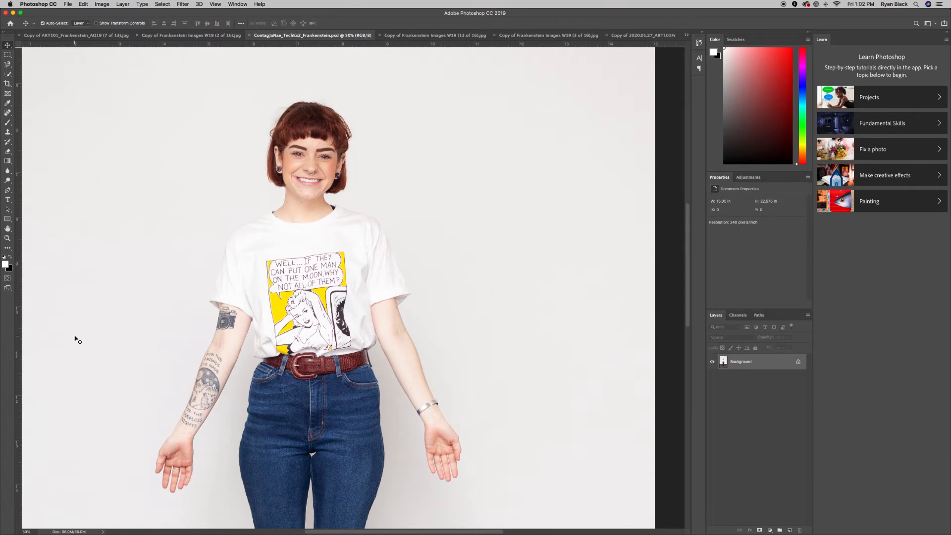
scroll(78, 340, "down", 2)
scroll(78, 340, "up", 4)
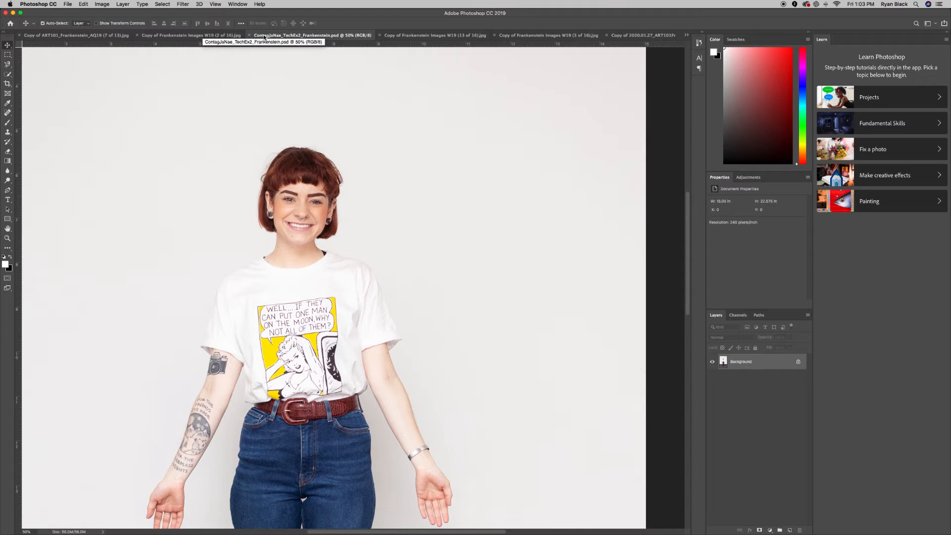
Browse the gingham, orange-beanie, striped-shirt and lilac-blouse photos via the tabs and overflow list.
left_click(425, 35)
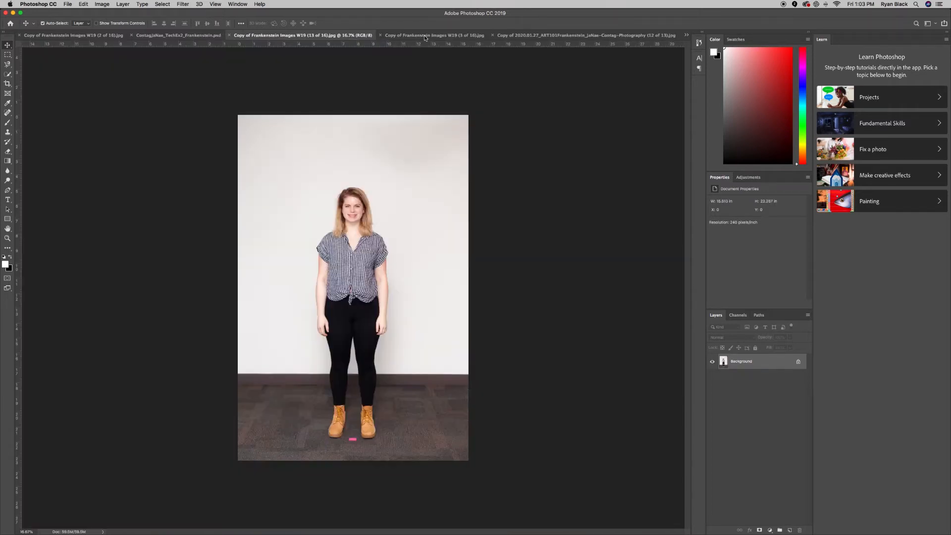
left_click(608, 37)
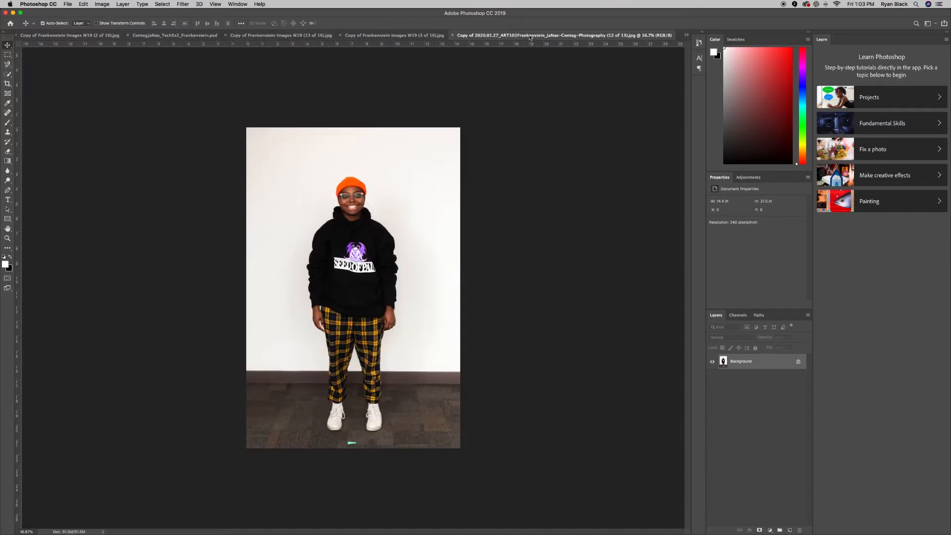
left_click(686, 35)
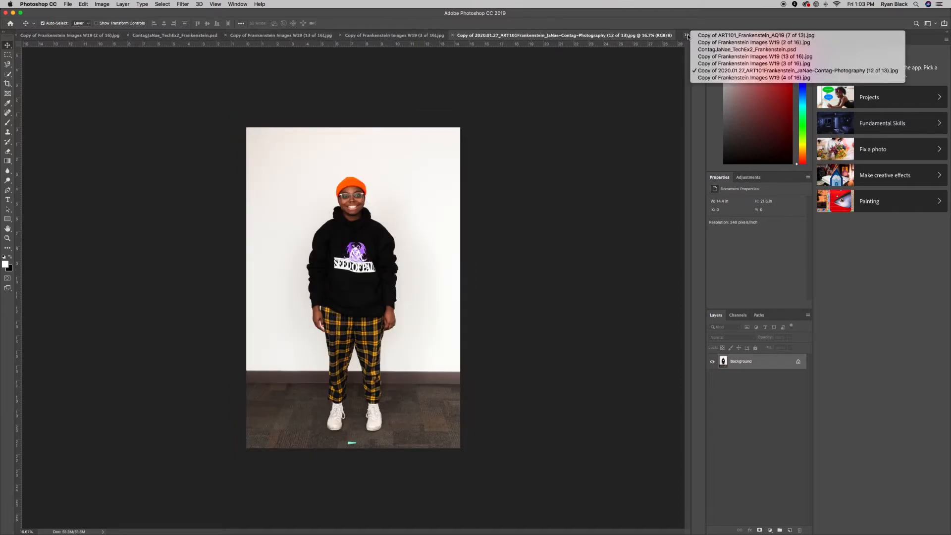
left_click(699, 58)
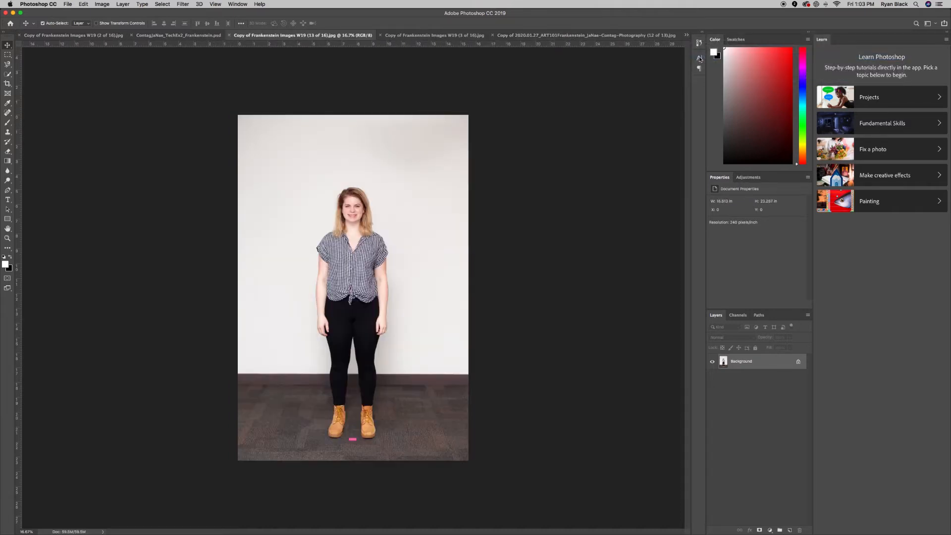
left_click(686, 35)
left_click(706, 70)
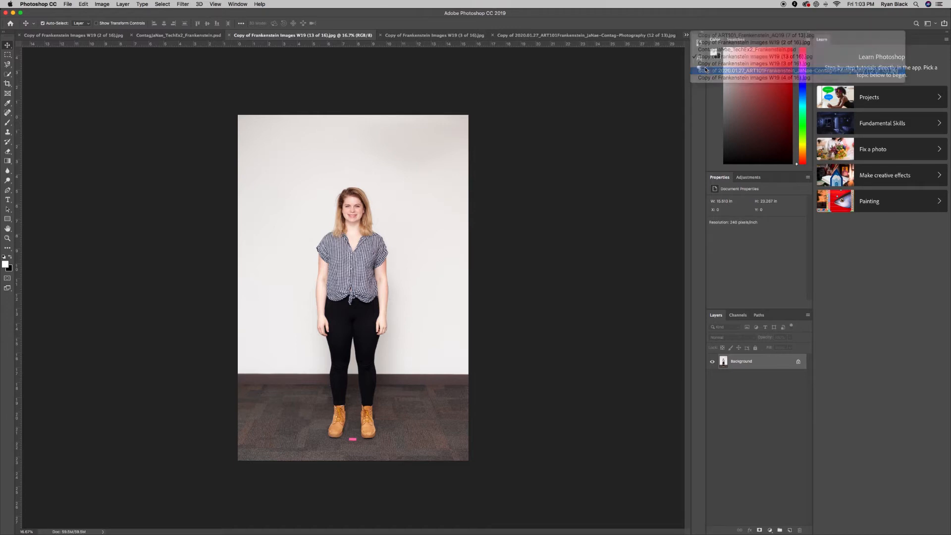
left_click(687, 35)
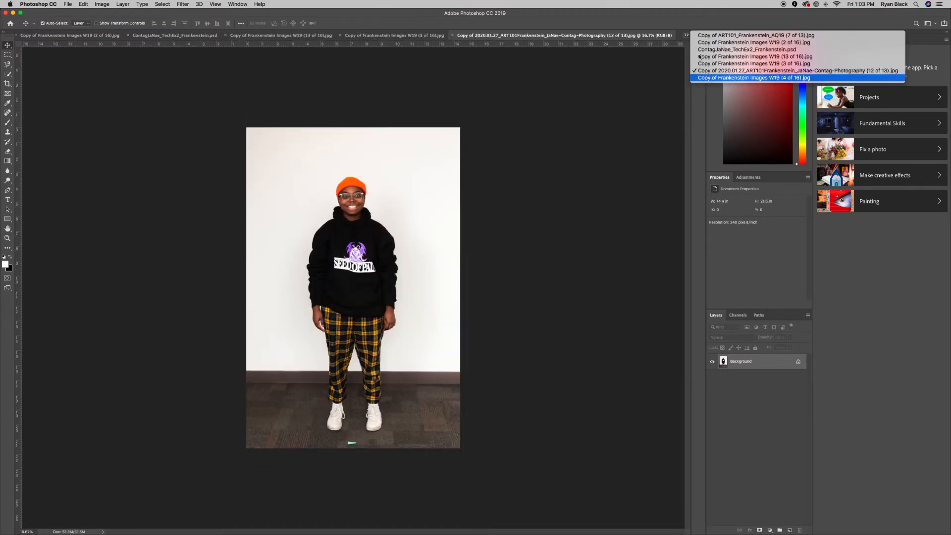
left_click(686, 35)
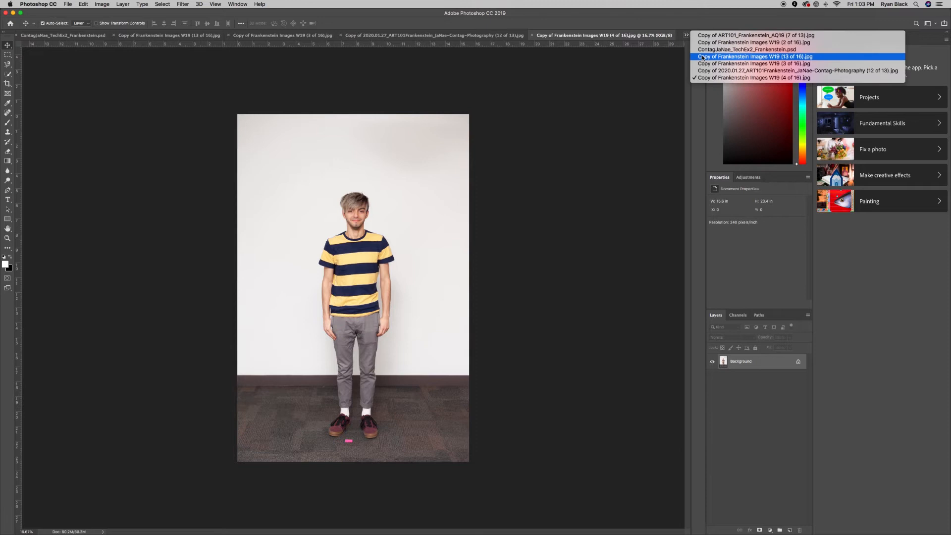
left_click(703, 56)
left_click(686, 35)
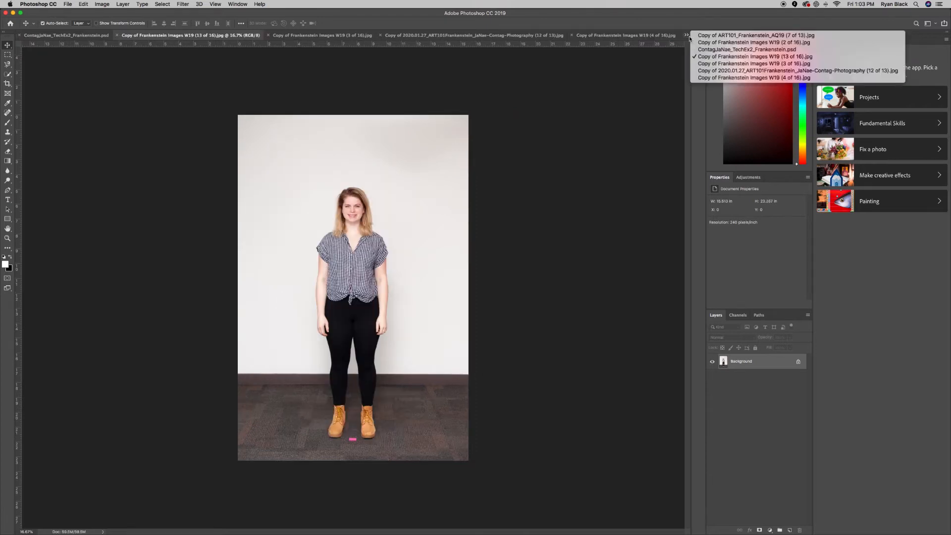
left_click(709, 56)
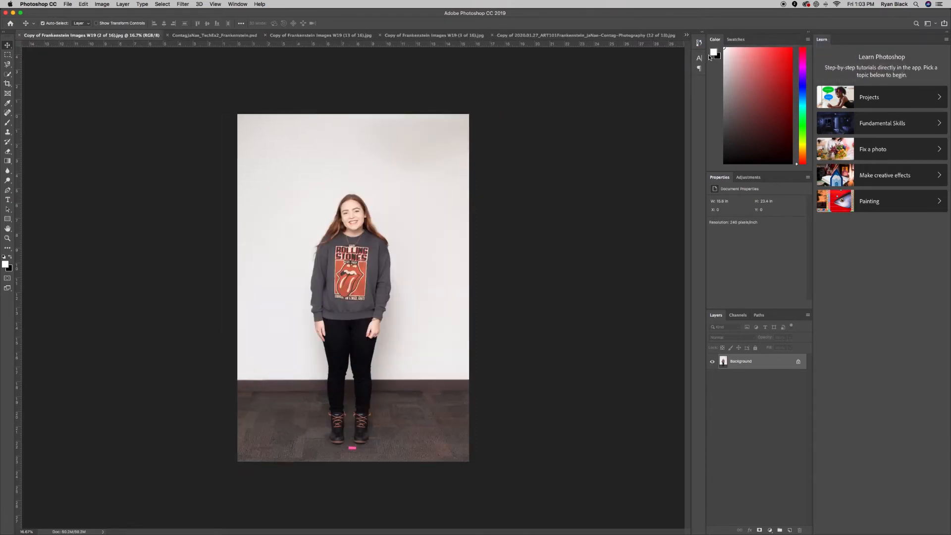
left_click(686, 35)
left_click(695, 36)
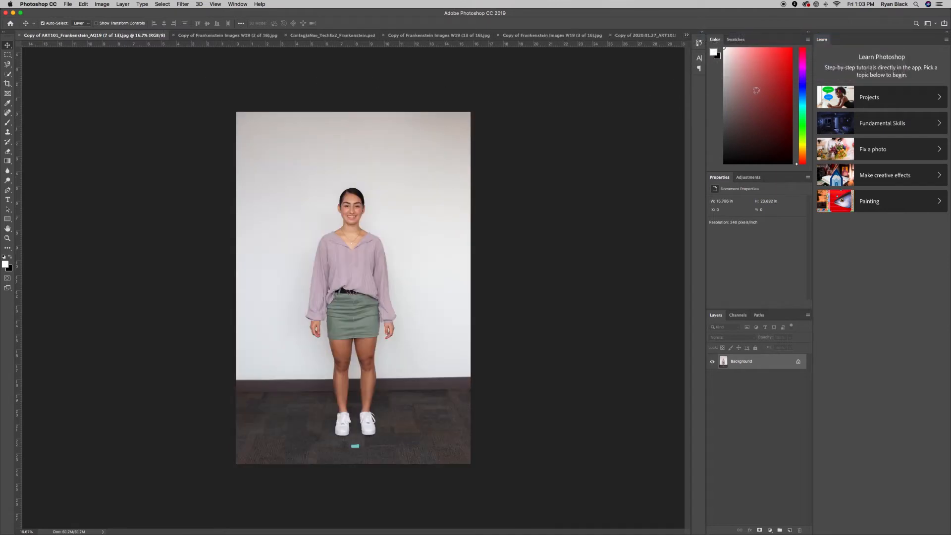
Move the black-sweater and jeans photo's tab ahead of the gingham tab, then return to the composite.
left_click(203, 34)
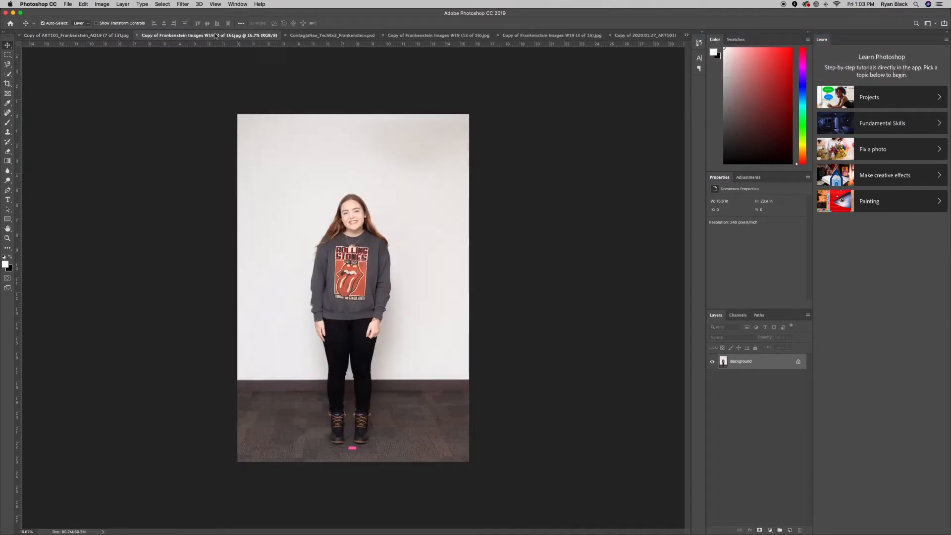
left_click(335, 35)
left_click(402, 36)
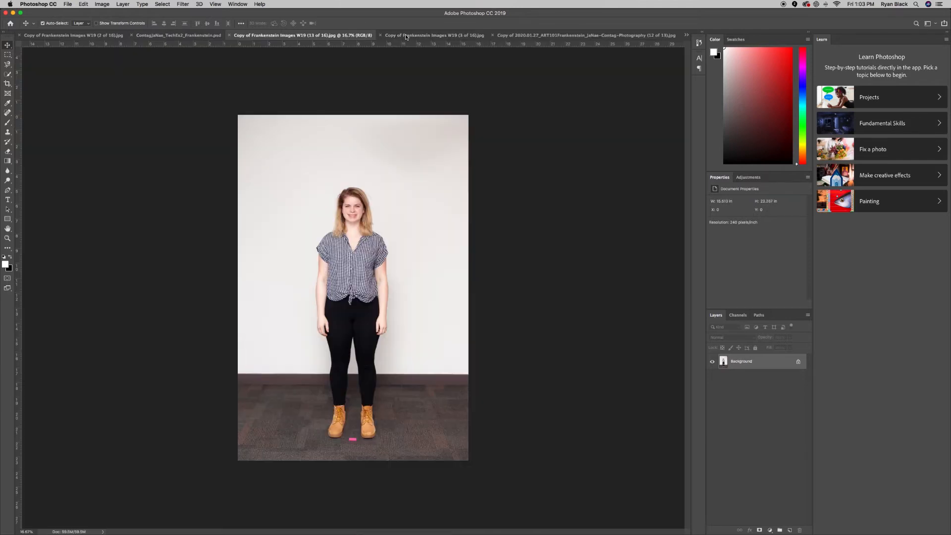
left_click(619, 35)
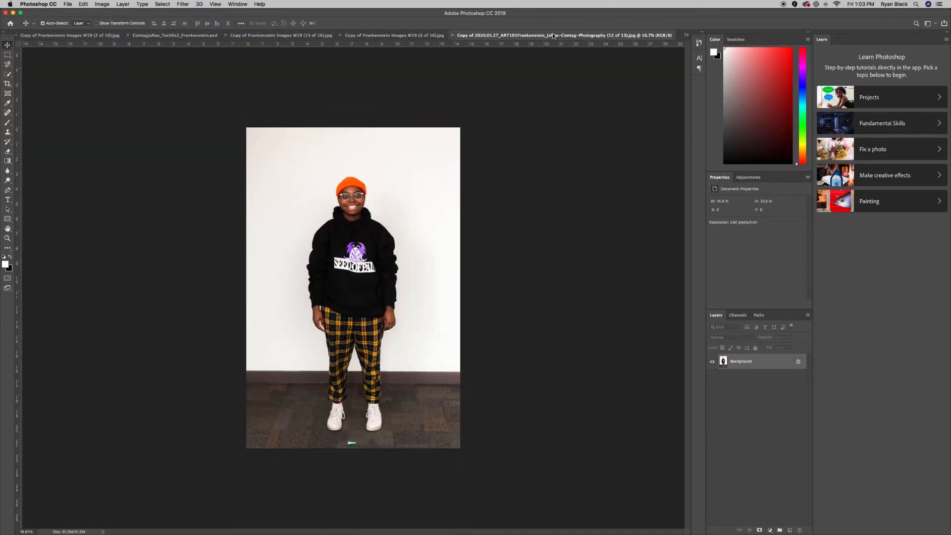
left_click(686, 35)
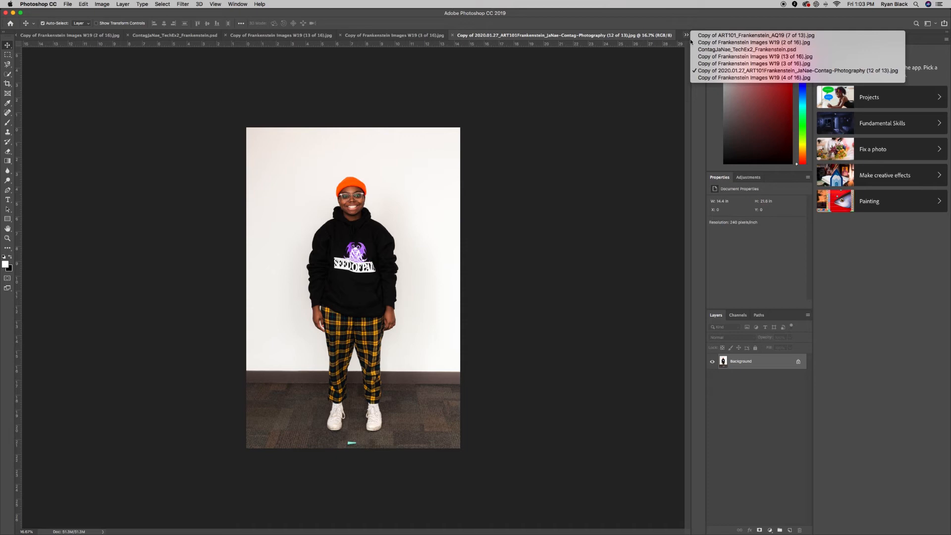
left_click(701, 77)
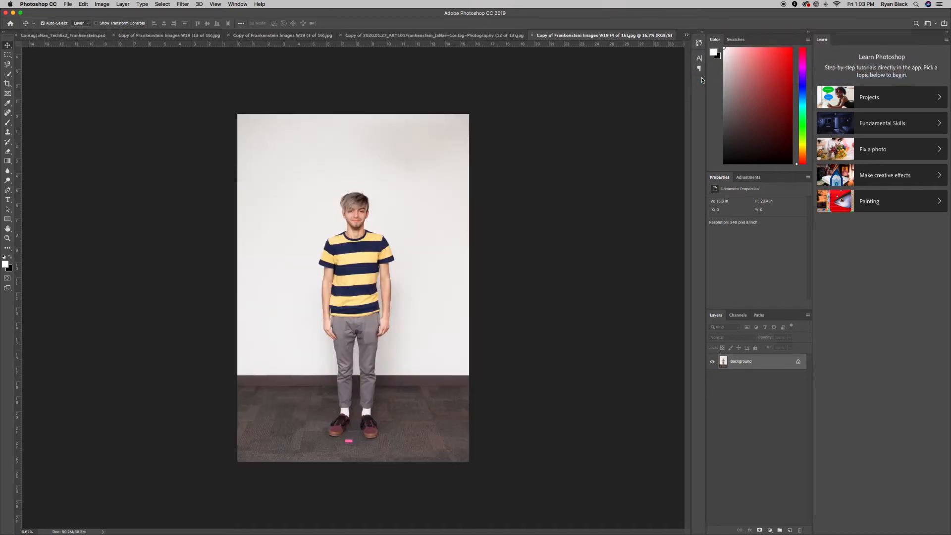
left_click(686, 34)
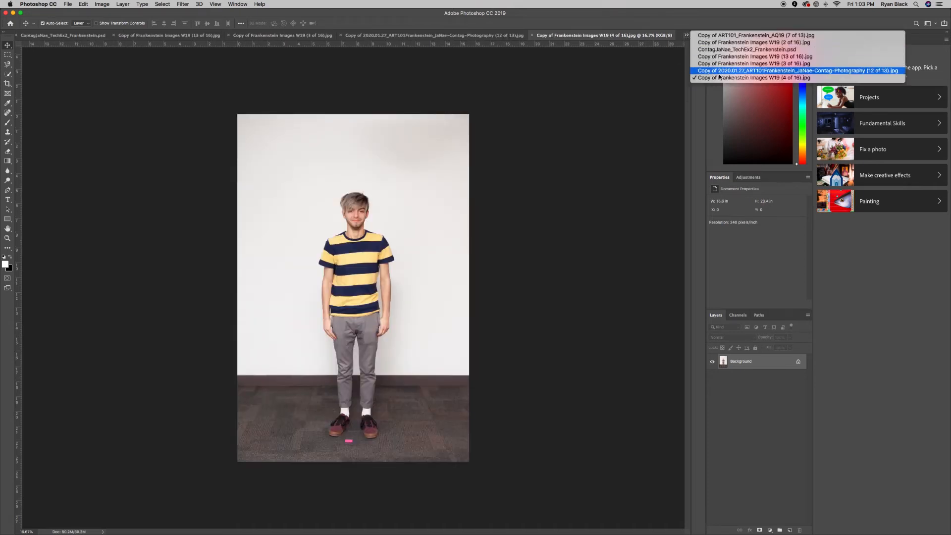
left_click(723, 70)
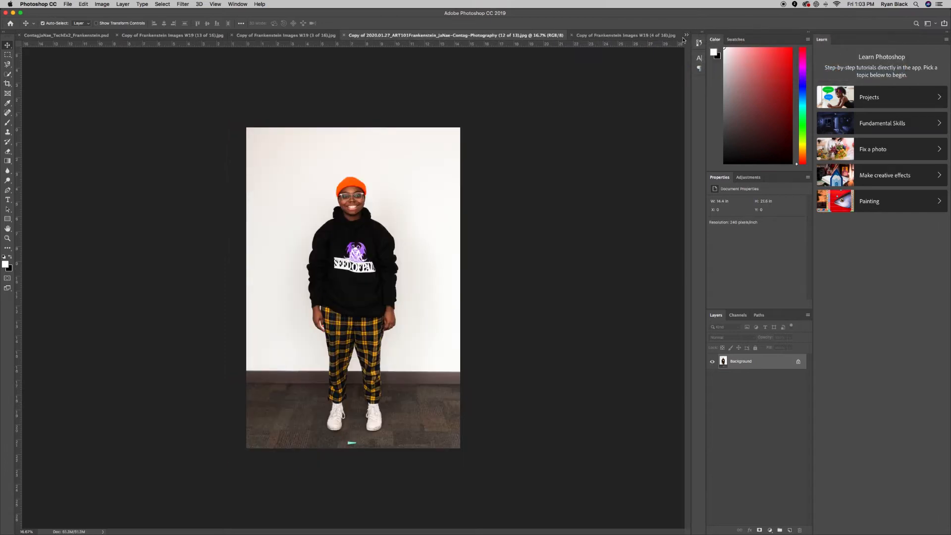
left_click(685, 36)
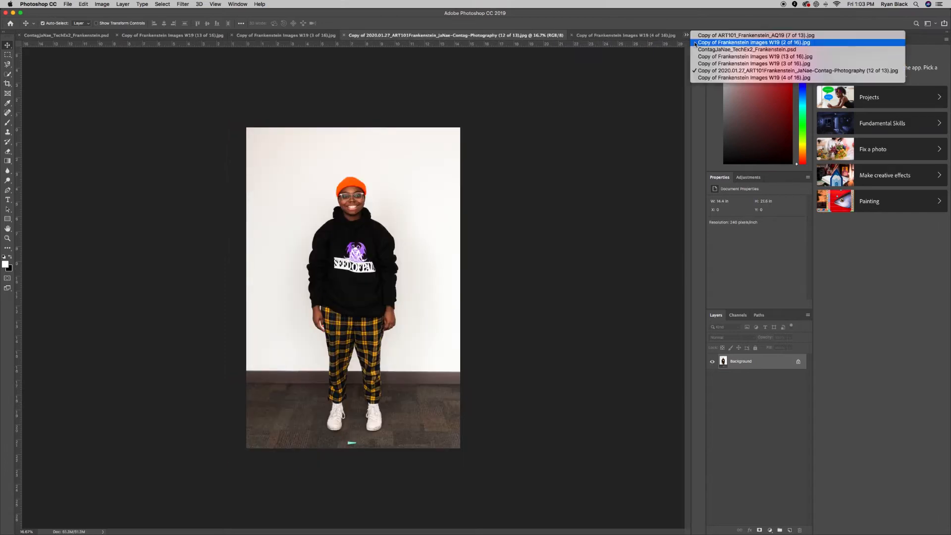
left_click(719, 64)
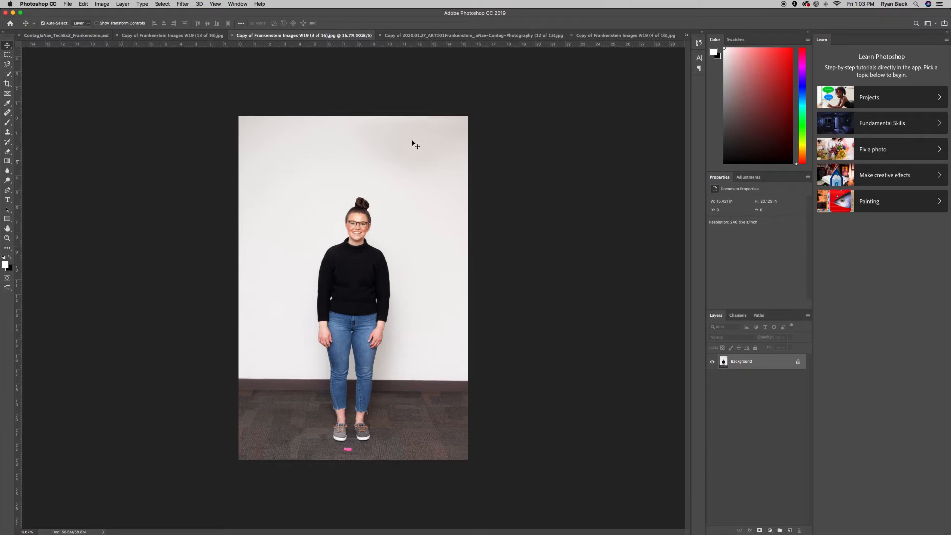
left_click_drag(284, 41, 144, 38)
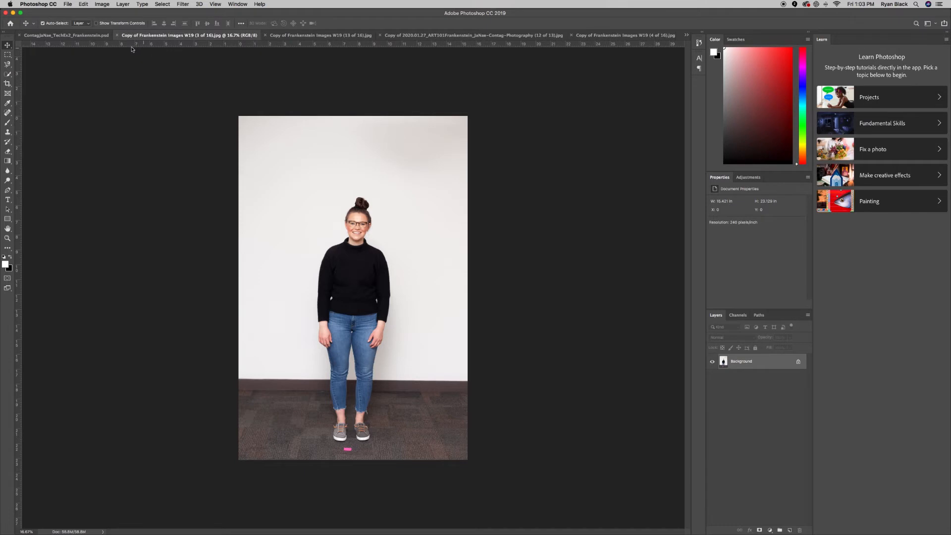
left_click(57, 37)
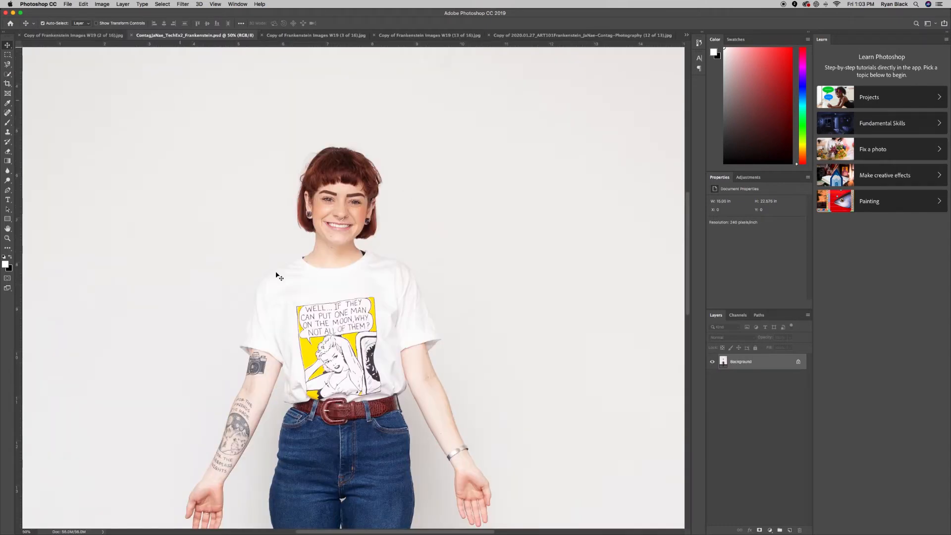
Zoom to 100% and frame the boots and the pink note on the carpet.
scroll(304, 395, "down", 10)
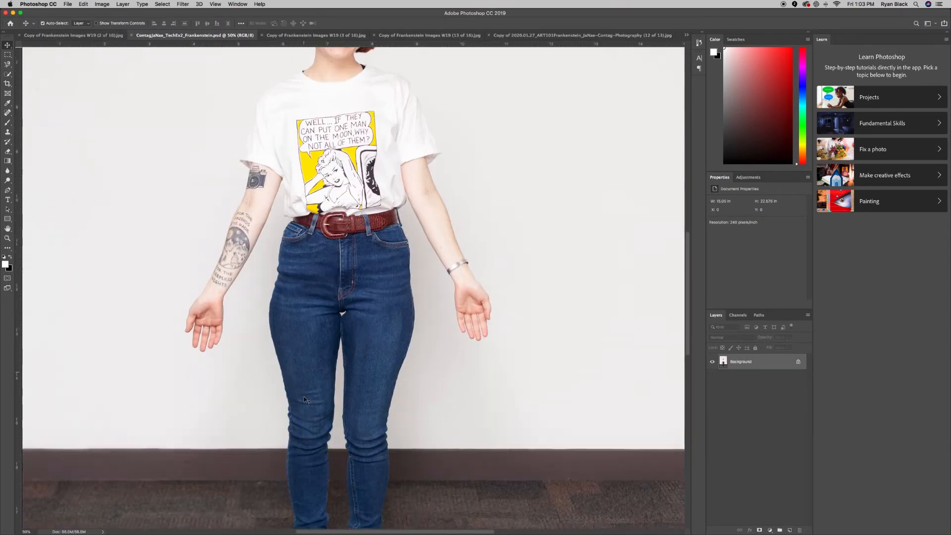
scroll(304, 396, "down", 3)
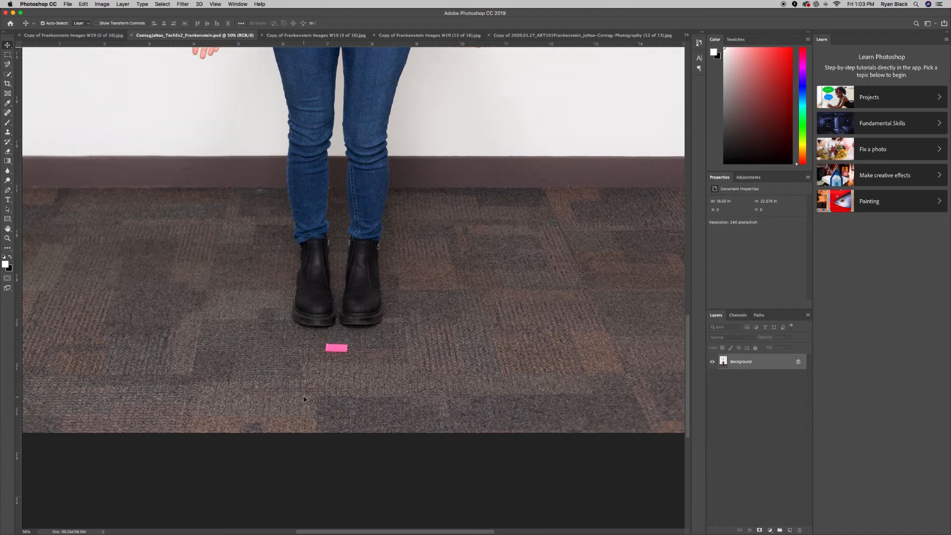
key("super+equal")
key("super+equal")
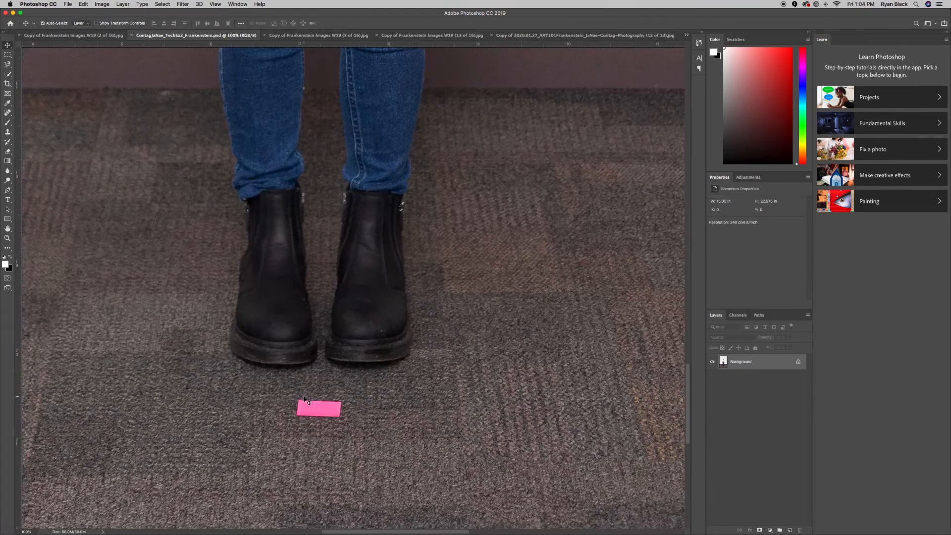
scroll(305, 399, "down", 4)
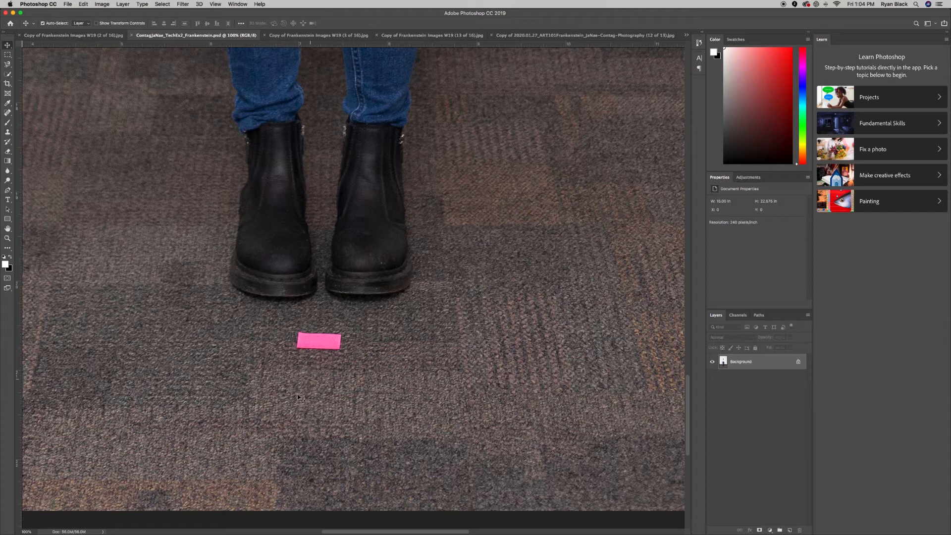
scroll(241, 515, "down", 1)
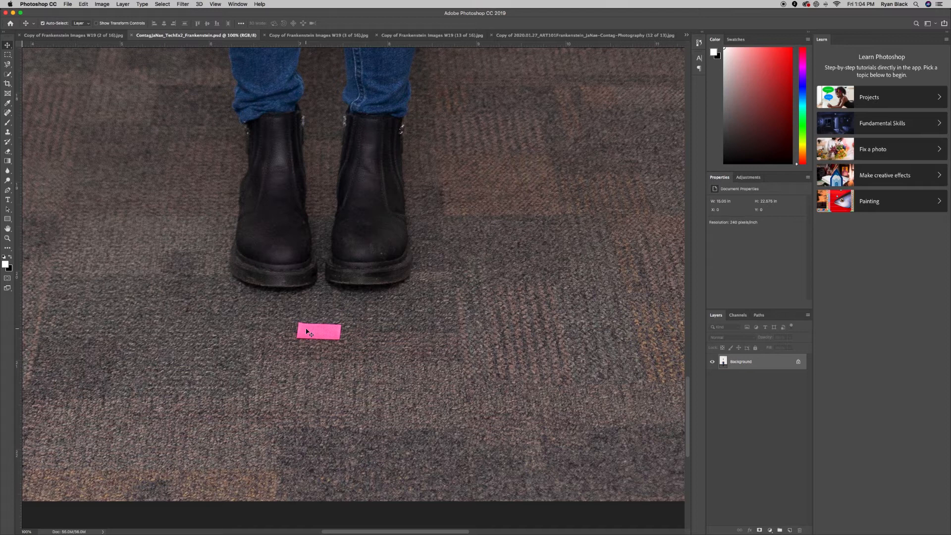
scroll(307, 332, "down", 3)
scroll(307, 332, "up", 3)
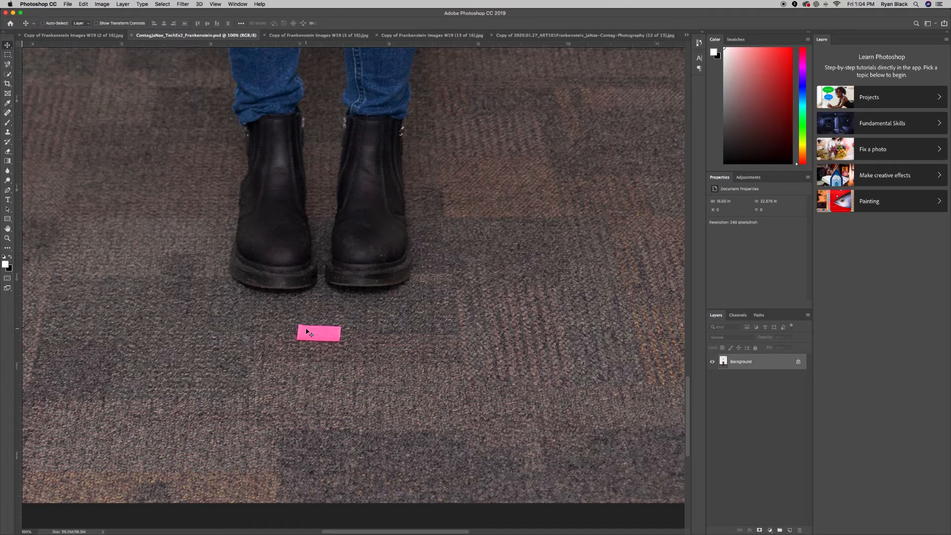
key("shift+super+n")
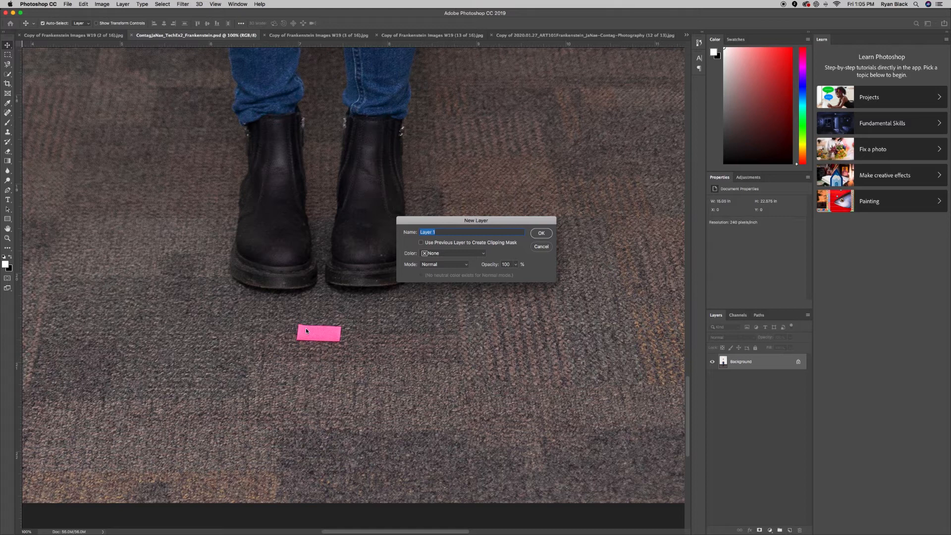
Name the new layer 'Clone Stamp' and confirm it above Background.
type("Clone Stamp")
left_click(542, 237)
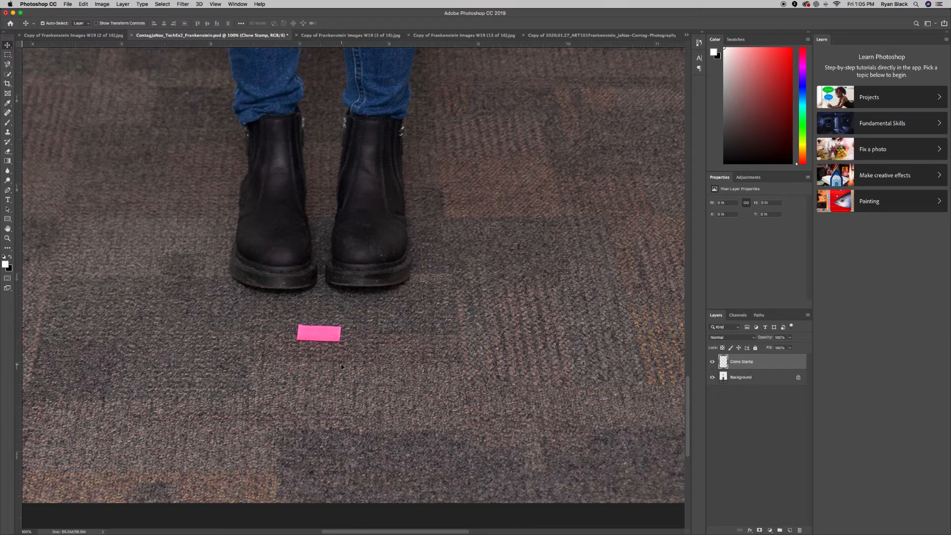
Select the Clone Stamp Tool from the stamp tool group.
key("s")
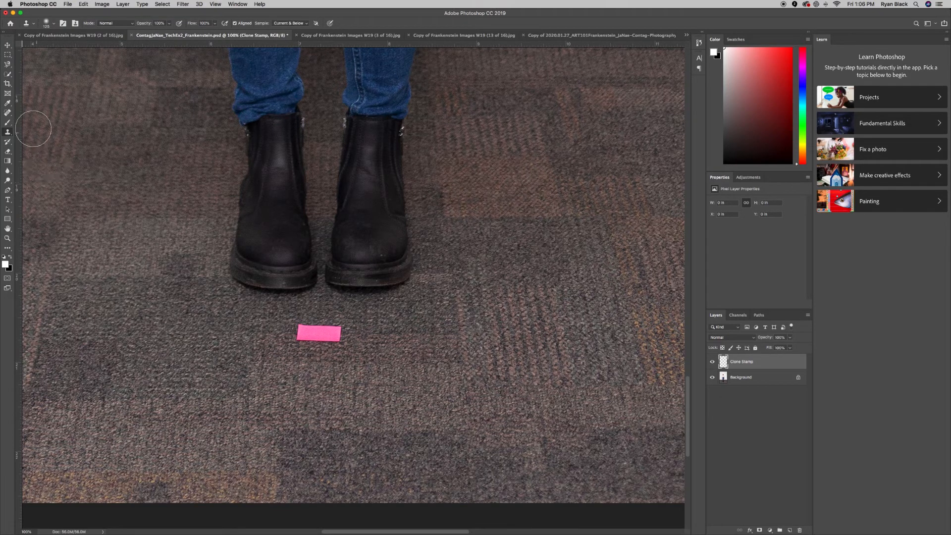
scroll(7, 133, "right", 2)
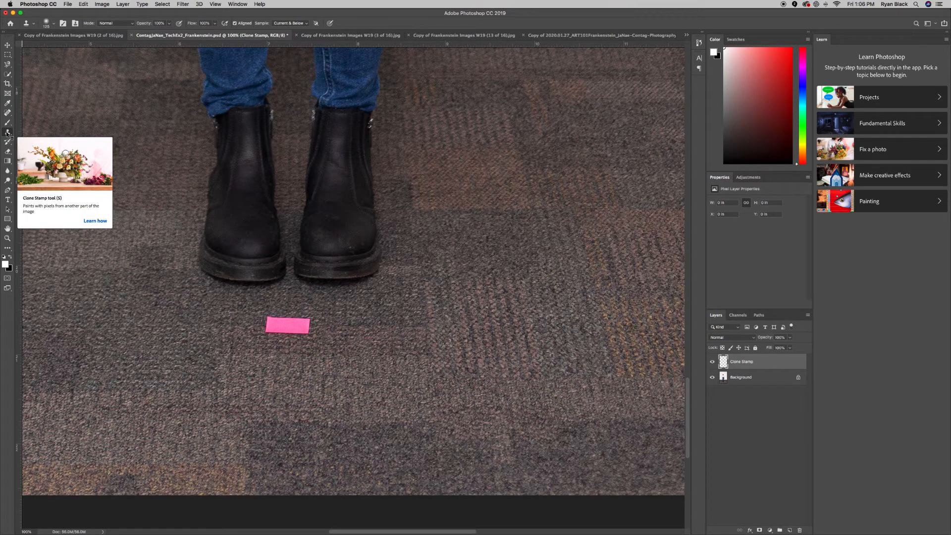
right_click(7, 133)
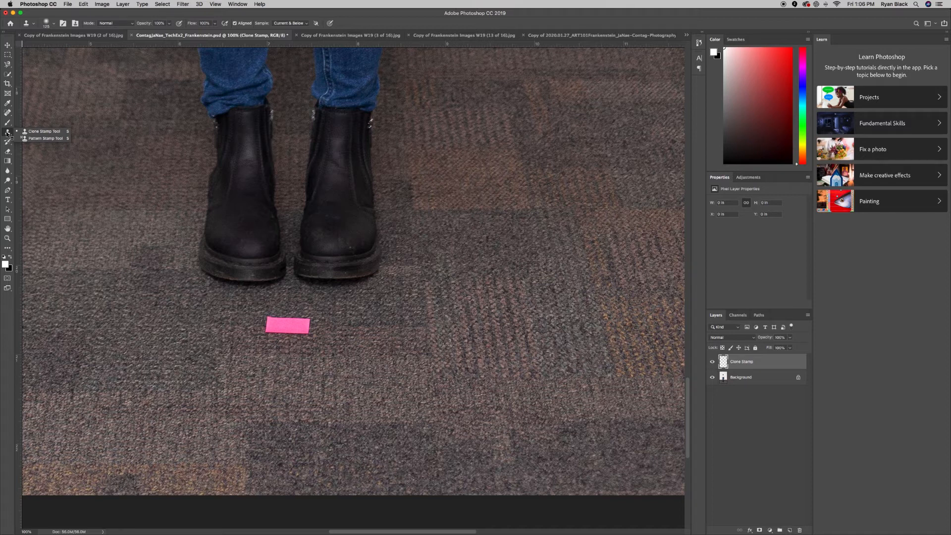
left_click(7, 134)
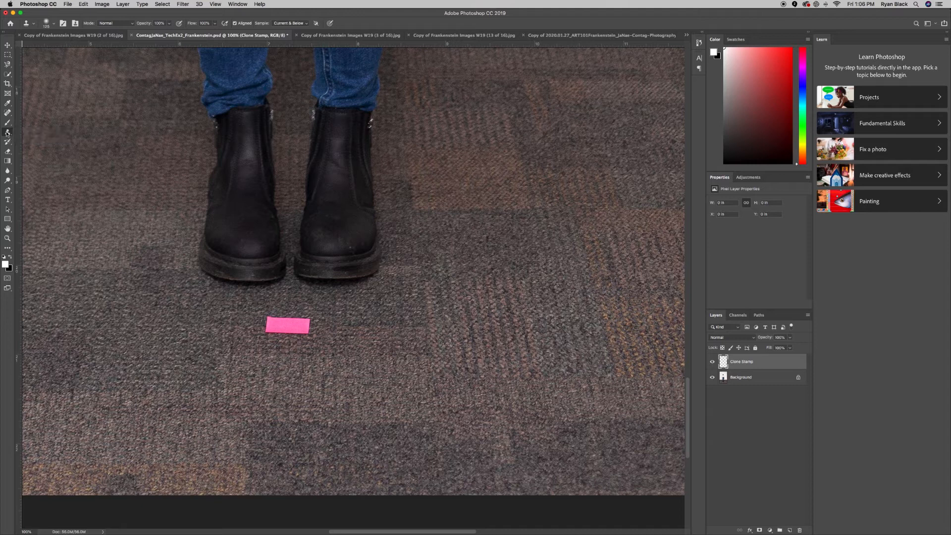
scroll(143, 262, "left", 3)
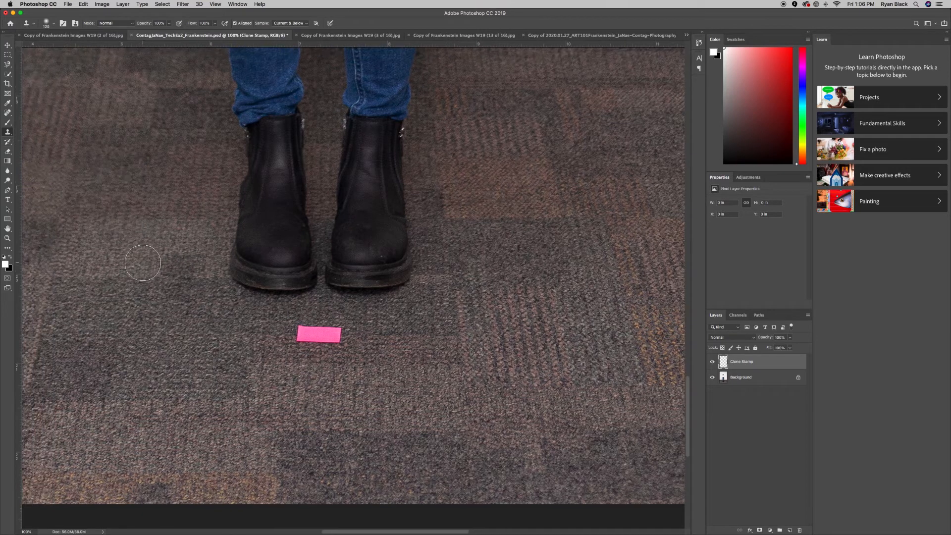
scroll(143, 262, "left", 1)
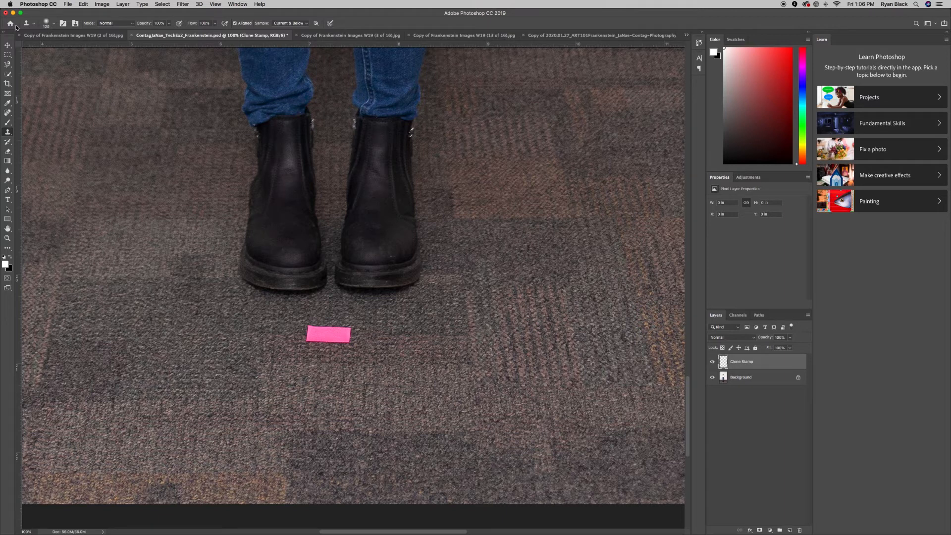
Check the brush presets and resize the clone brush smaller with the bracket keys.
left_click(54, 24)
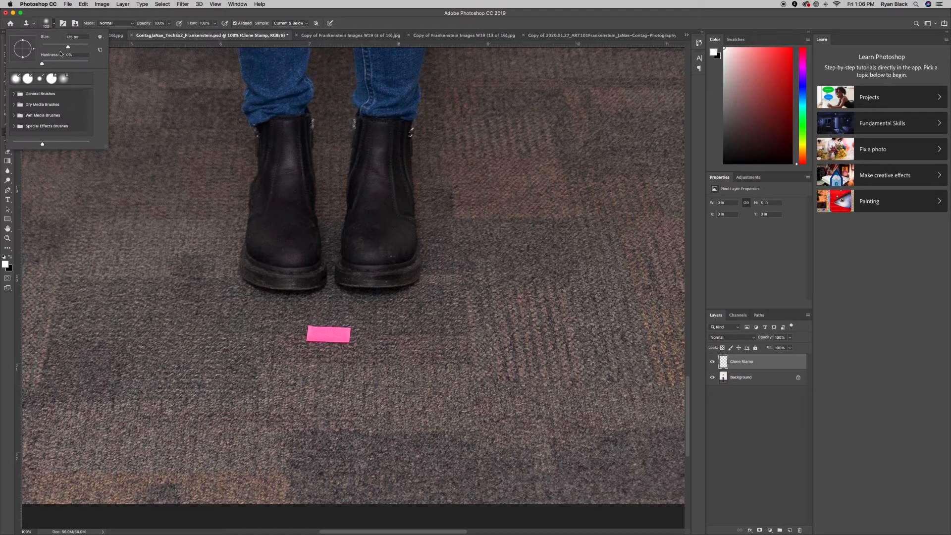
left_click(55, 23)
key("bracketright")
key("bracketright")
key("bracketleft")
key("bracketright")
key("bracketright")
key("bracketright")
key("bracketright")
key("bracketright")
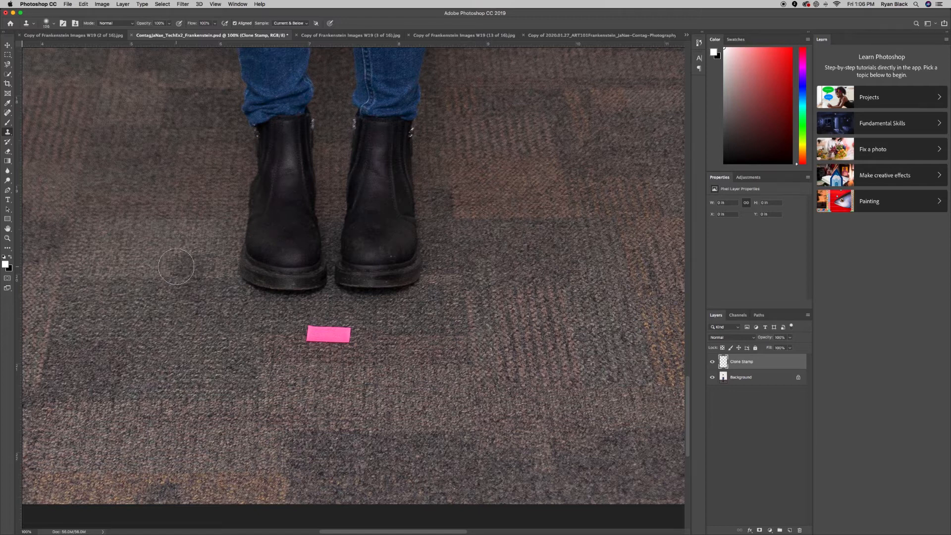
key("bracketleft")
key("bracketleft")
key("bracketleft")
key("bracketleft")
key("bracketleft")
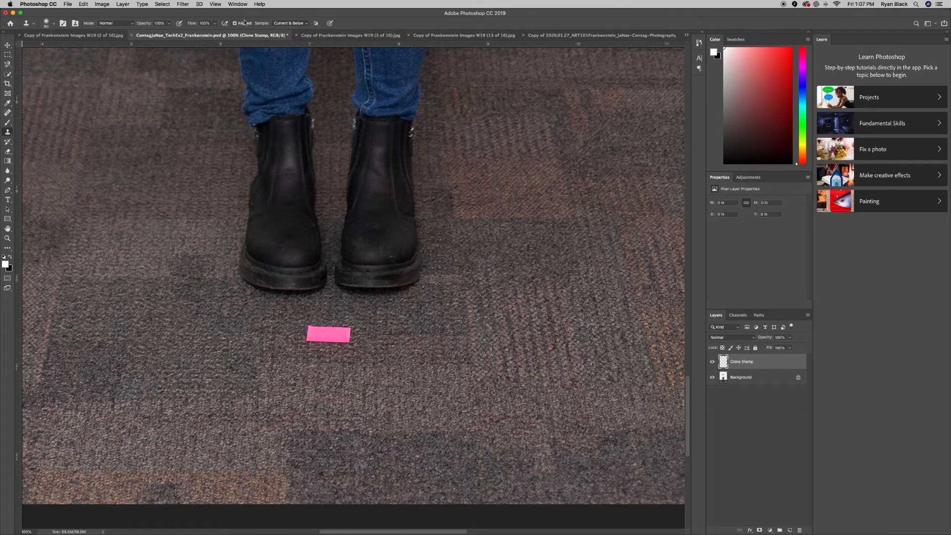
left_click(278, 25)
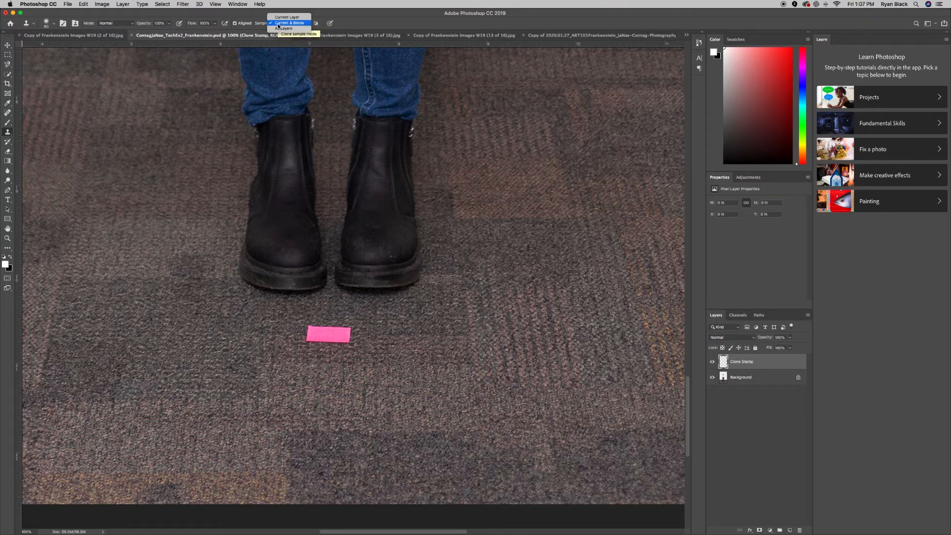
left_click(278, 24)
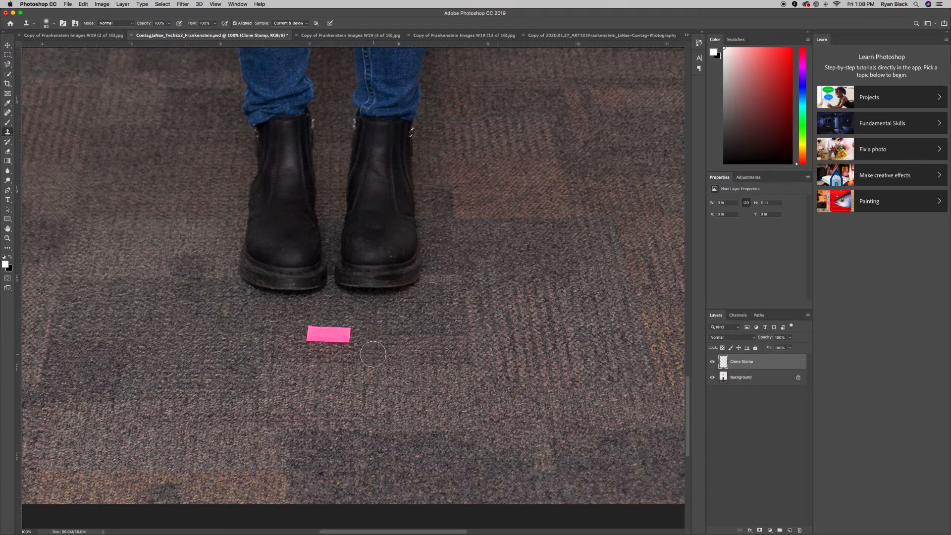
Clone carpet over the pink note from its right end to its left edge, undoing one bad stroke.
left_click_drag(361, 348, 335, 334)
key("ctrl+z")
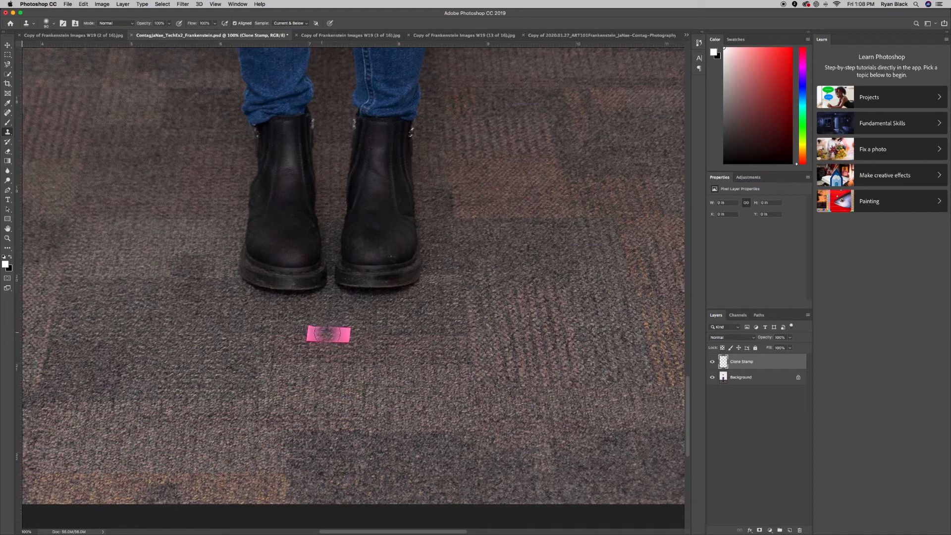
mouse_move(347, 334)
left_mouse_down()
mouse_move(334, 344)
mouse_move(331, 331)
mouse_move(323, 343)
mouse_move(310, 335)
left_mouse_up()
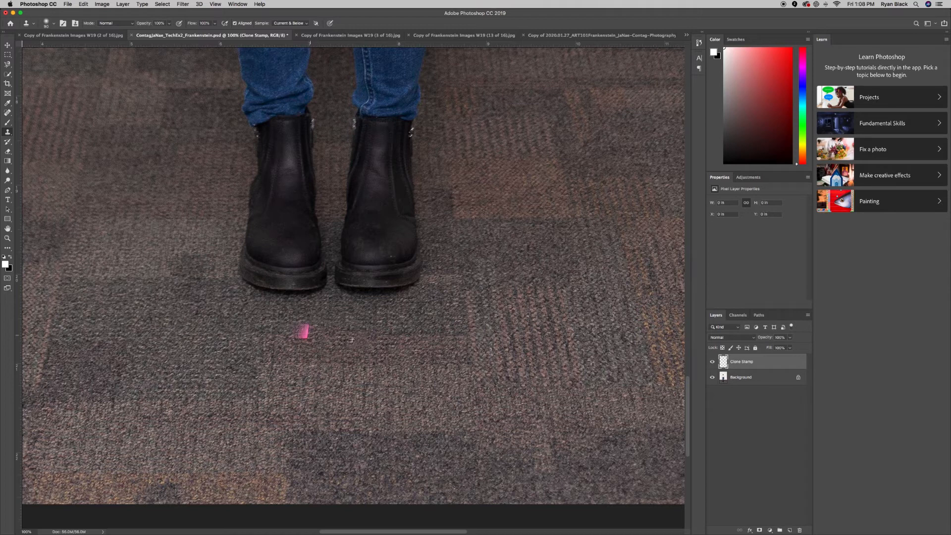
left_click_drag(310, 336, 311, 335)
left_click_drag(319, 333, 295, 337)
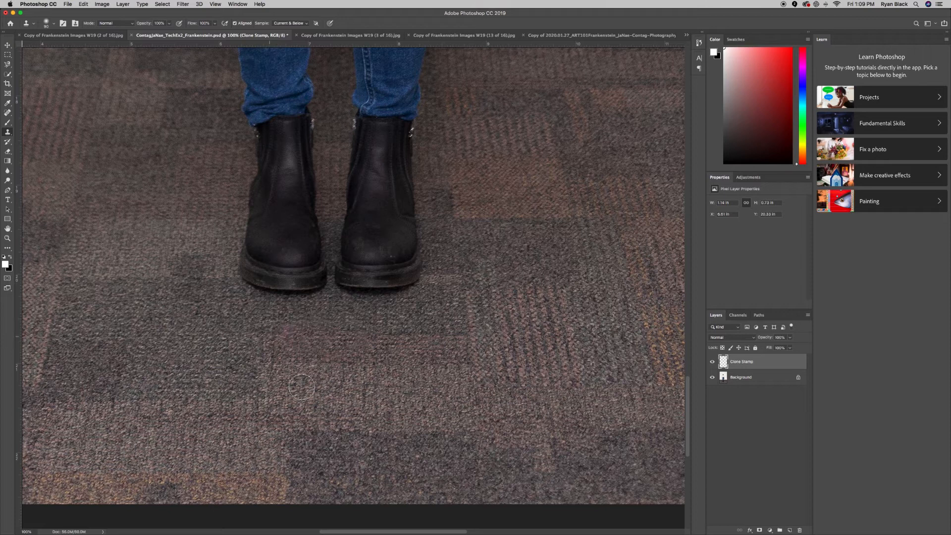
left_click(288, 335)
Zoom out to check the whole figure, then return to 66.7% on the jeans and boots.
key("super+minus")
key("super+minus")
key("super+minus")
key("super+minus")
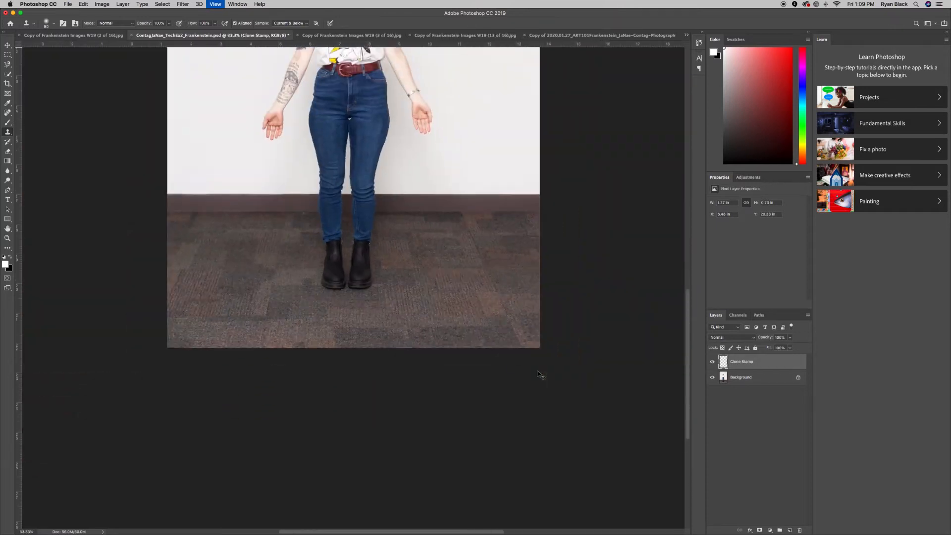
key("super+minus")
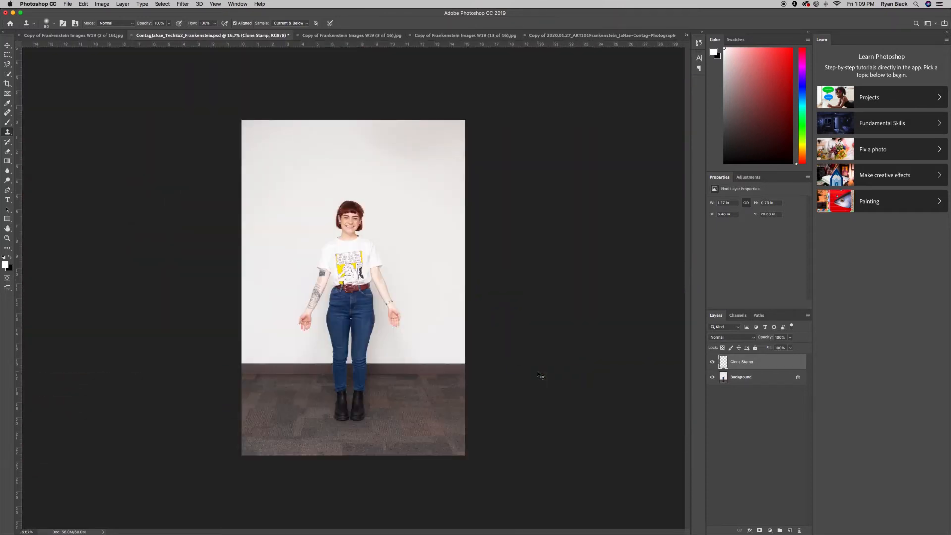
key("super+plus")
key("super+plus")
key("super+plus")
key("super+plus")
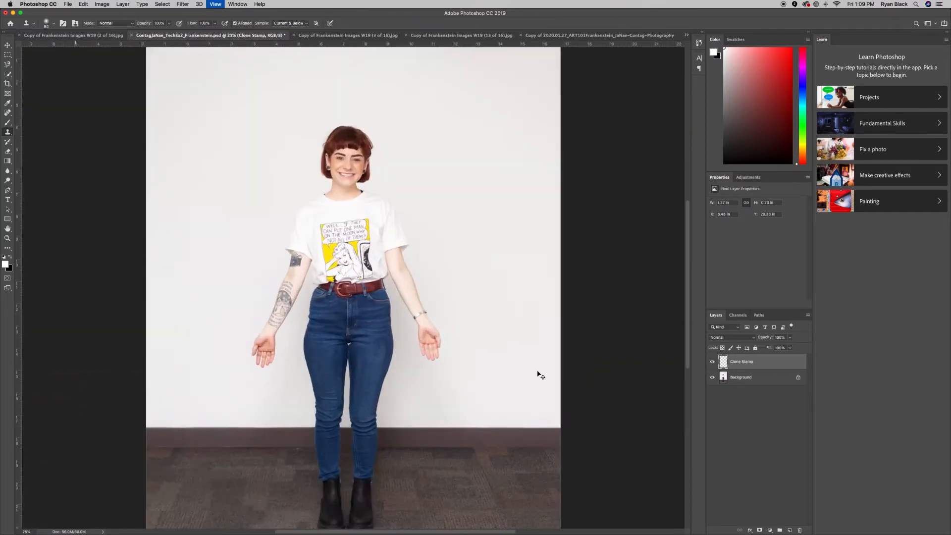
scroll(537, 371, "down", 10)
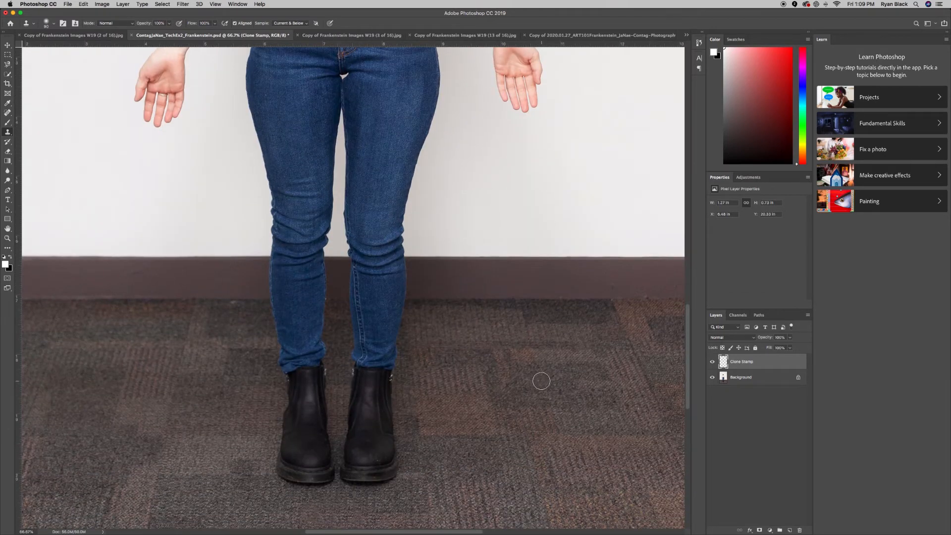
scroll(540, 381, "down", 5)
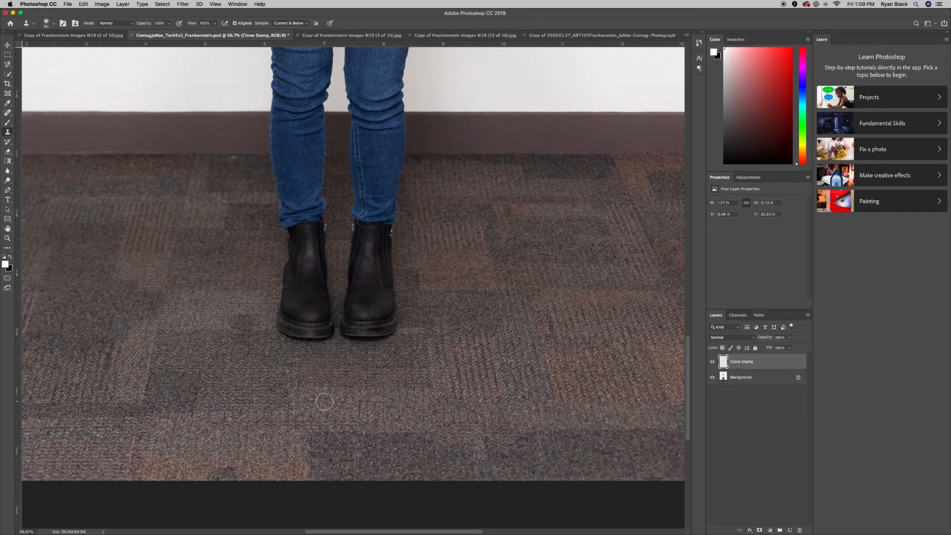
key("e")
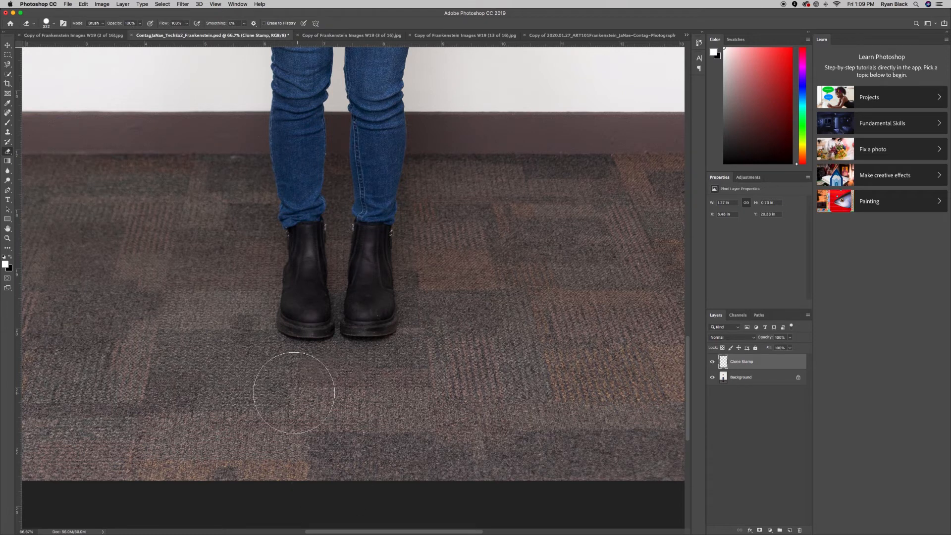
left_click_drag(290, 391, 327, 391)
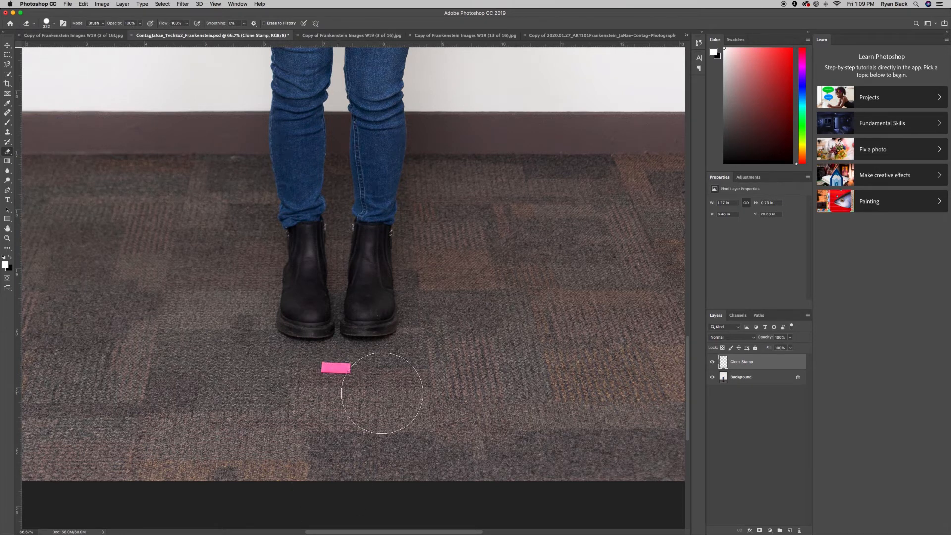
left_click_drag(263, 384, 603, 411)
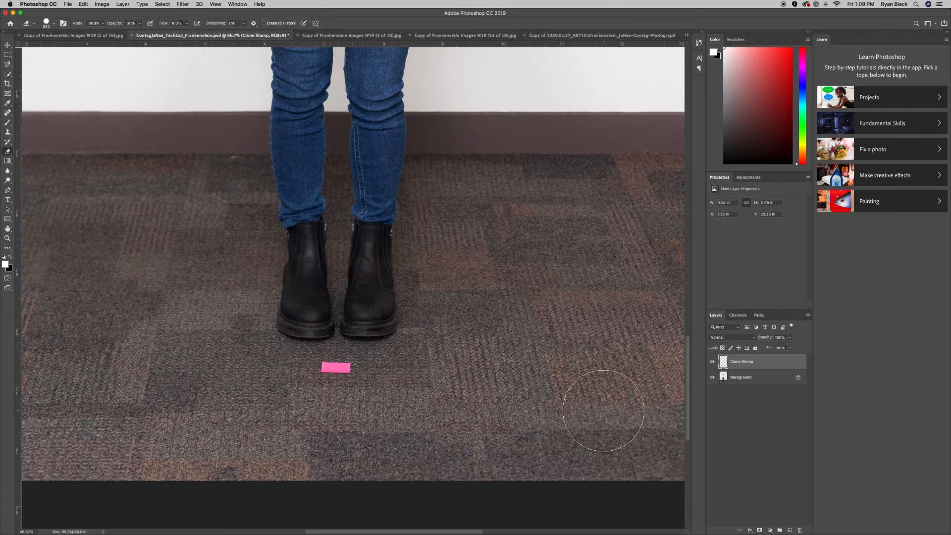
scroll(603, 411, "left", 1)
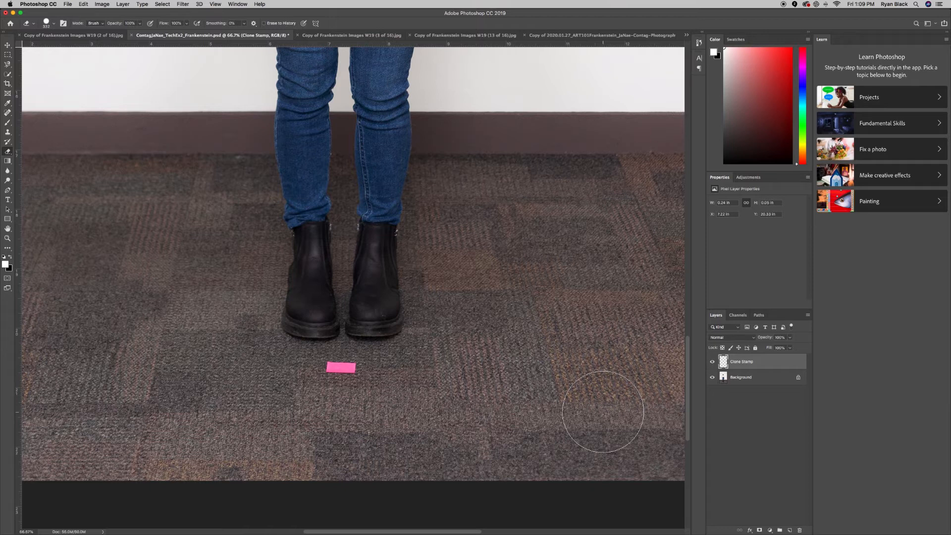
scroll(602, 411, "right", 1)
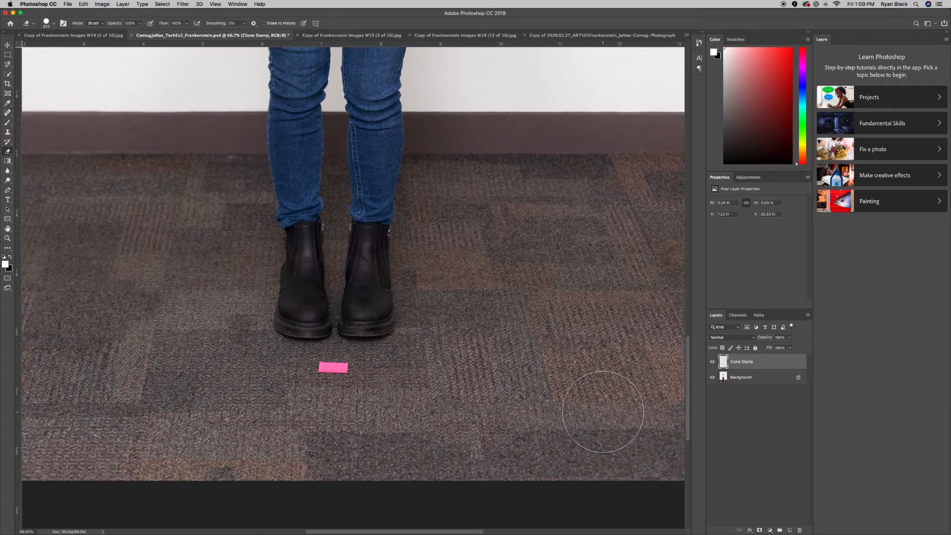
key("super+z")
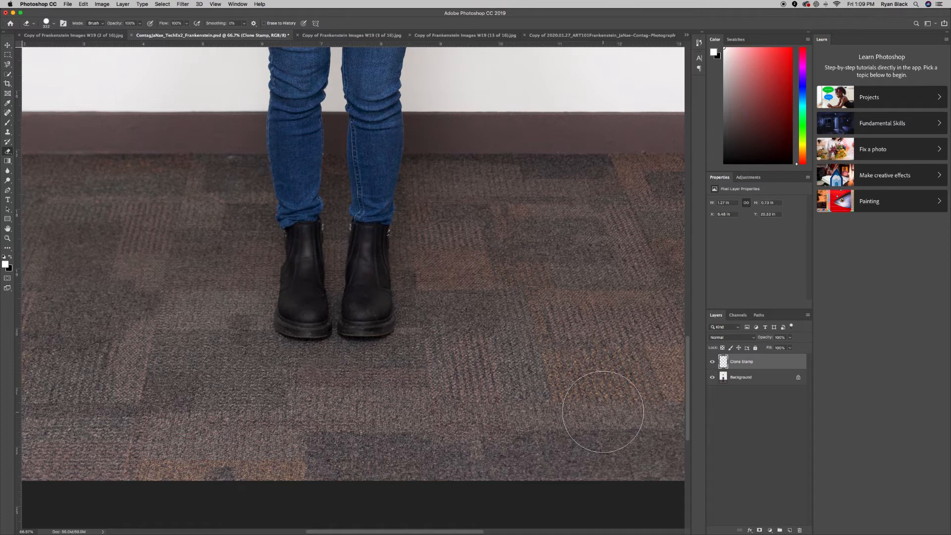
scroll(309, 366, "up", 5)
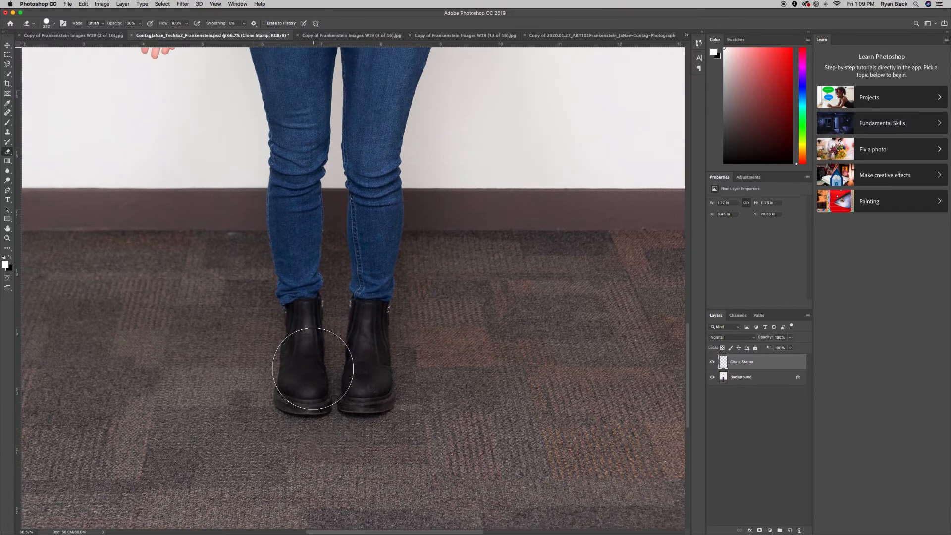
scroll(480, 357, "up", 6)
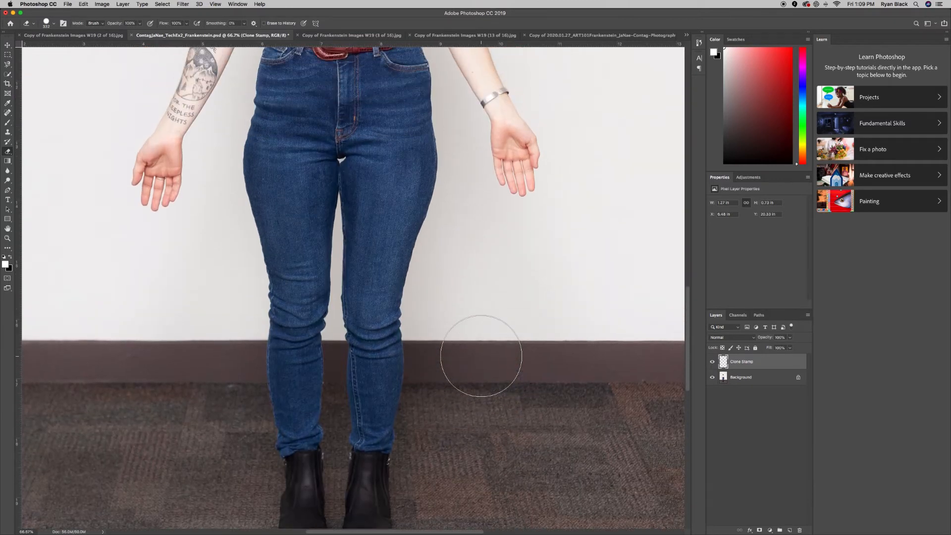
scroll(480, 355, "right", 3)
scroll(480, 355, "right", 5)
scroll(483, 355, "up", 15)
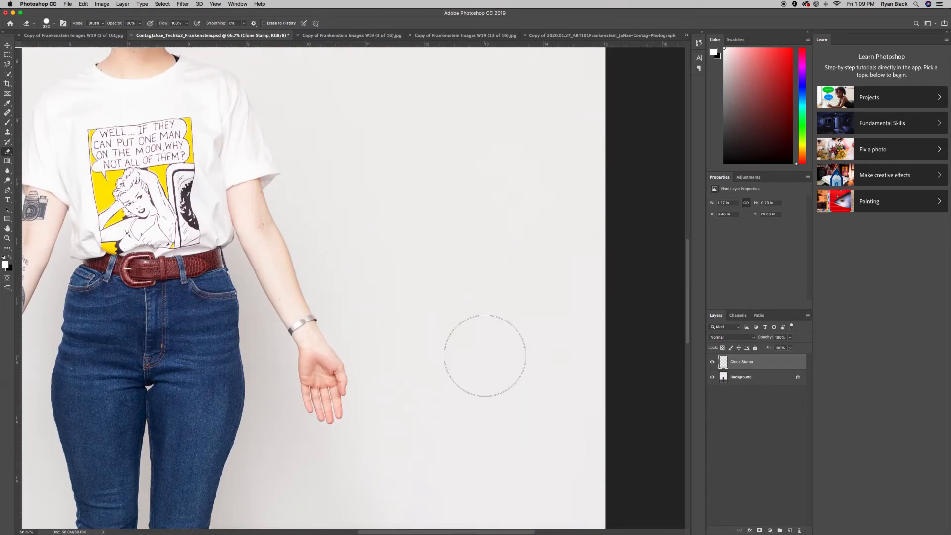
scroll(485, 354, "up", 13)
scroll(485, 355, "left", 12)
scroll(484, 355, "left", 3)
scroll(485, 355, "down", 10)
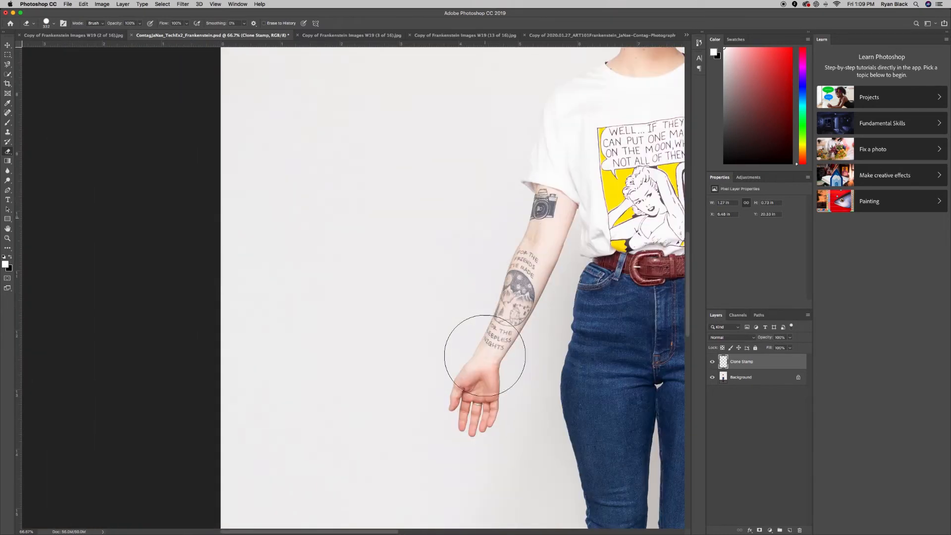
scroll(485, 355, "right", 1)
scroll(484, 355, "right", 8)
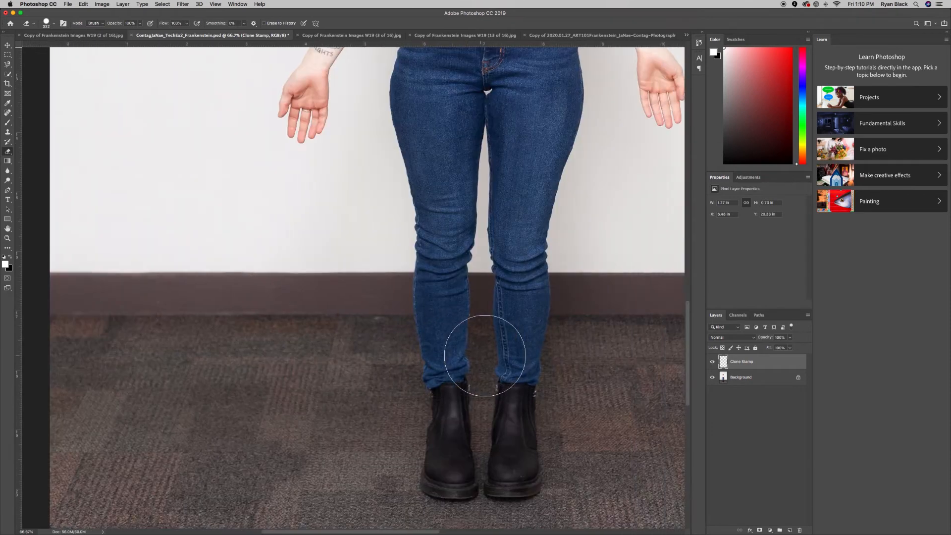
scroll(485, 355, "down", 5)
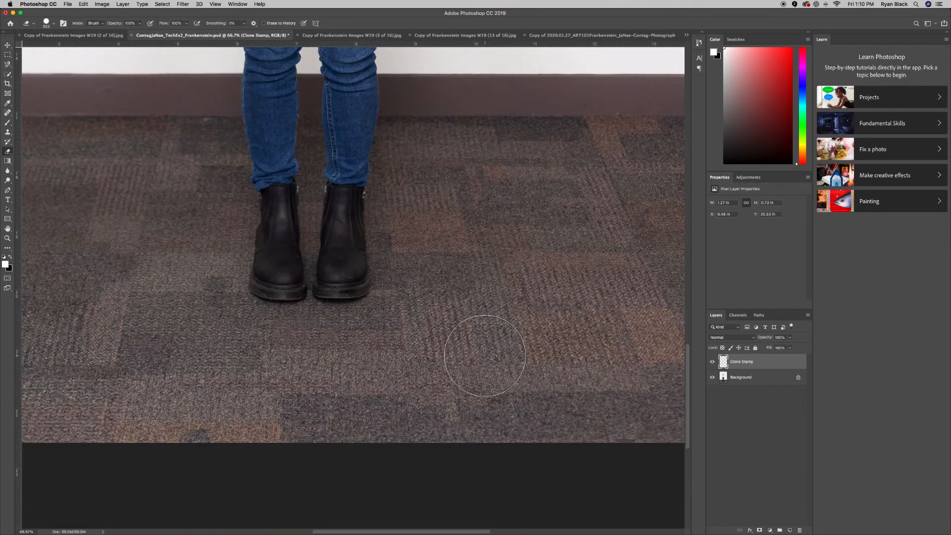
scroll(485, 355, "left", 3)
scroll(485, 355, "right", 4)
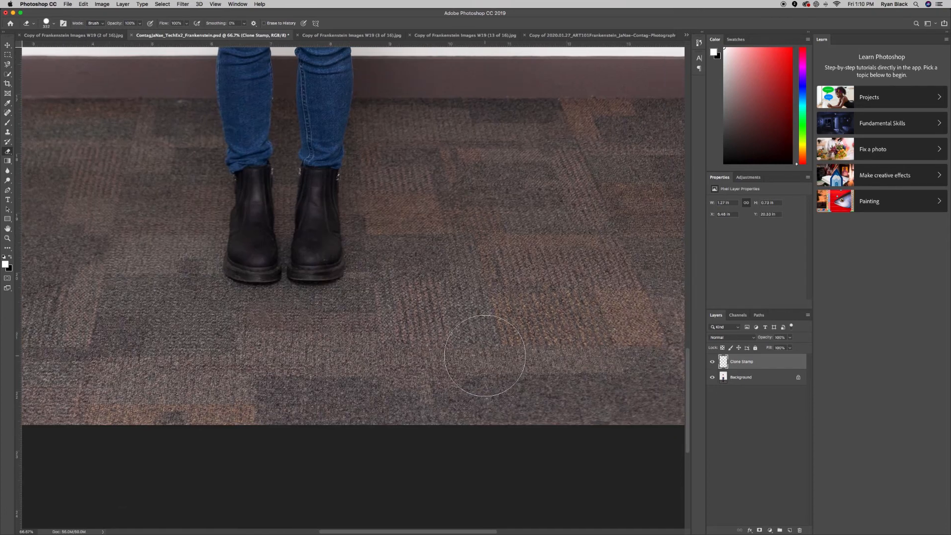
scroll(485, 355, "up", 5)
scroll(485, 355, "up", 2)
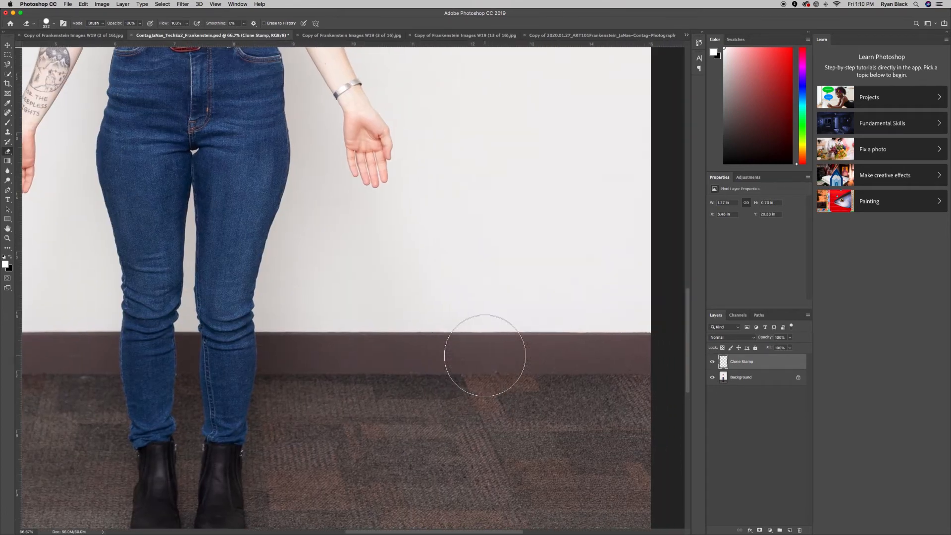
scroll(485, 355, "left", 2)
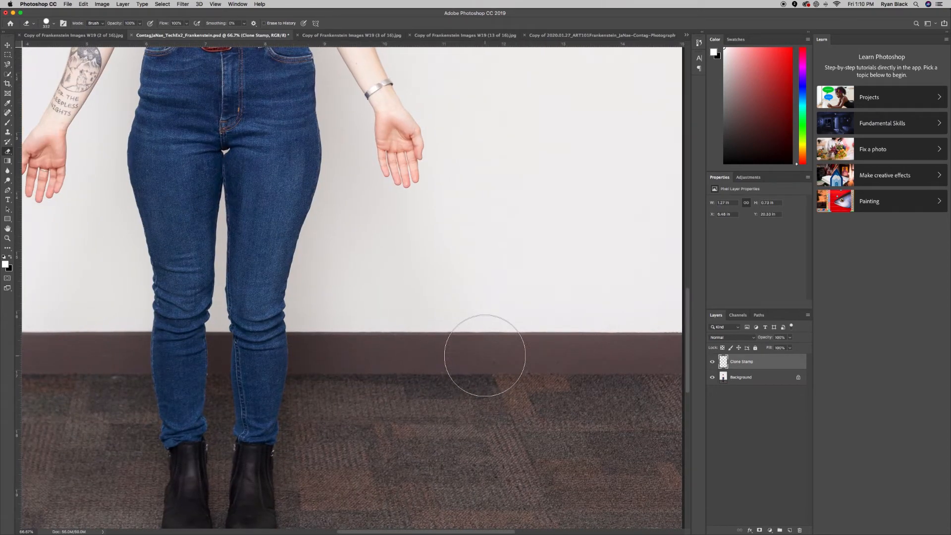
scroll(484, 355, "down", 5)
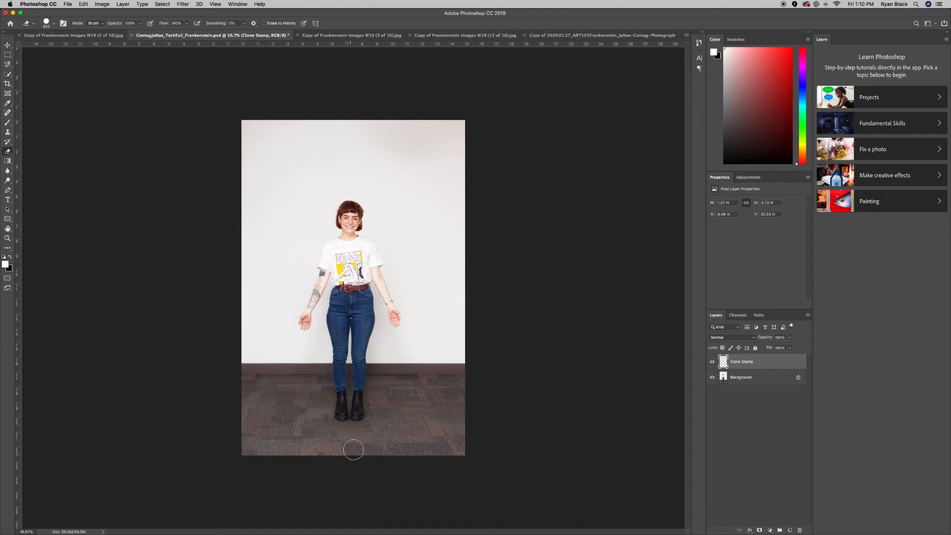
Zoom in on the floor, sample the carpet, and clone it across the floor right of the boots.
key("super+plus")
key("super+plus")
key("super+plus")
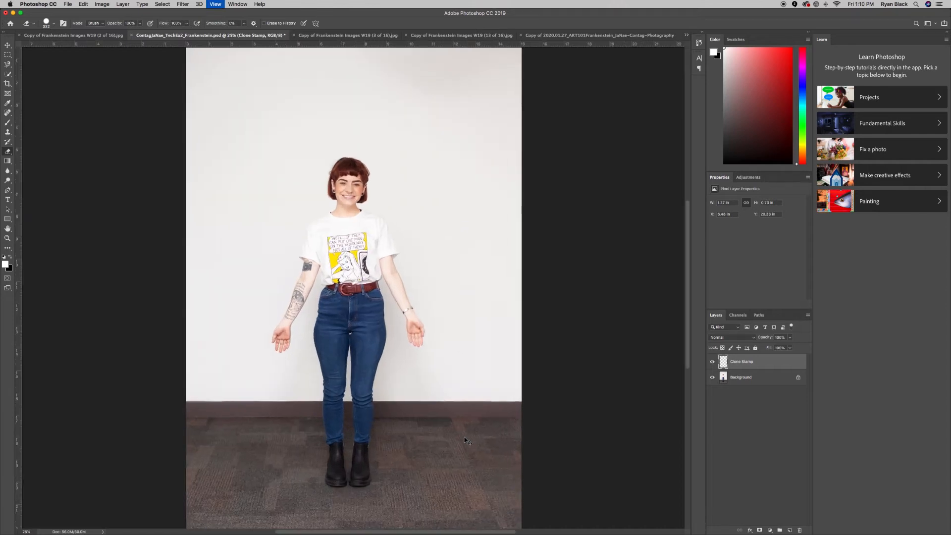
scroll(464, 437, "down", 5)
scroll(464, 437, "down", 4)
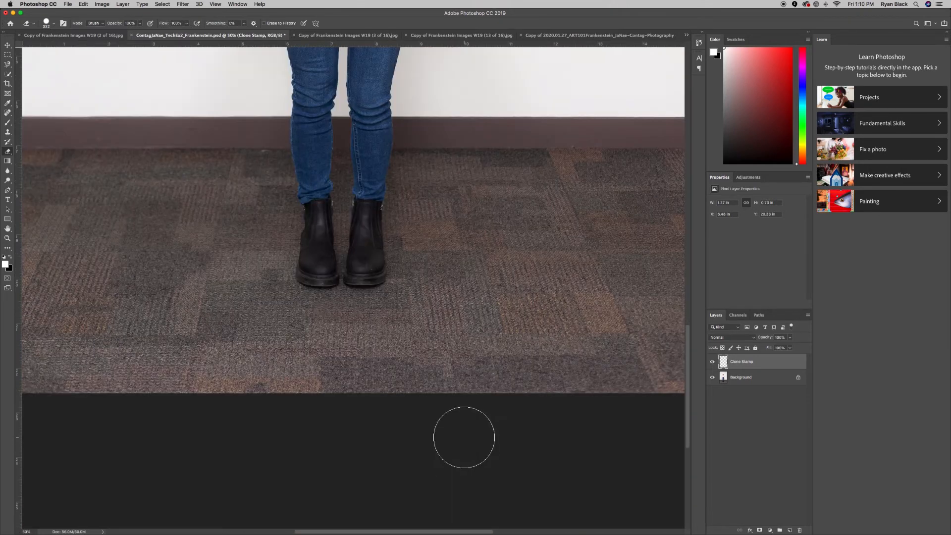
scroll(464, 437, "right", 3)
scroll(464, 437, "up", 1)
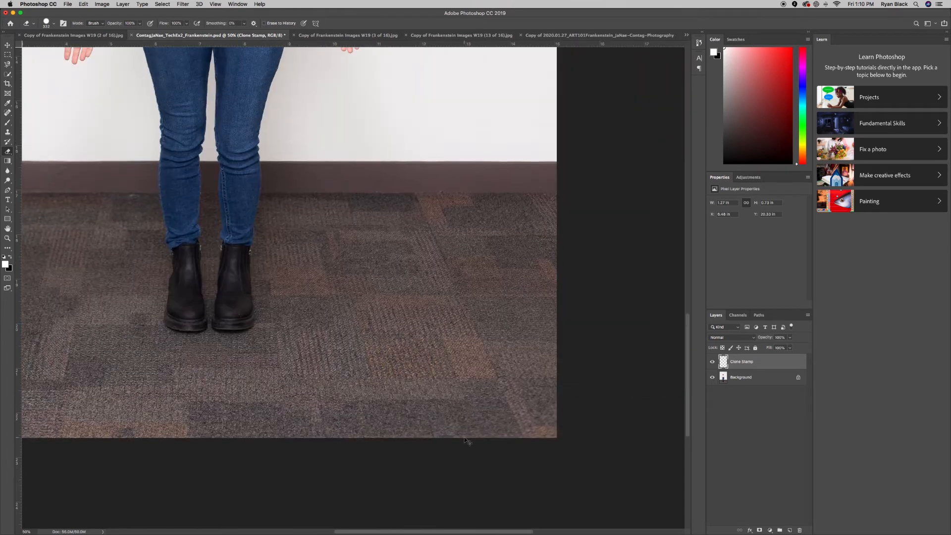
key("super+plus")
key("super+plus")
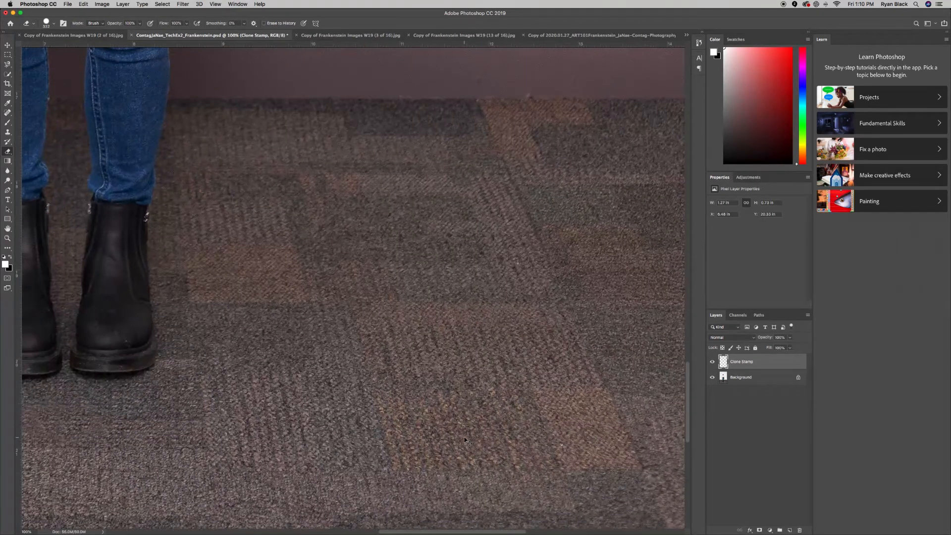
key("super+minus")
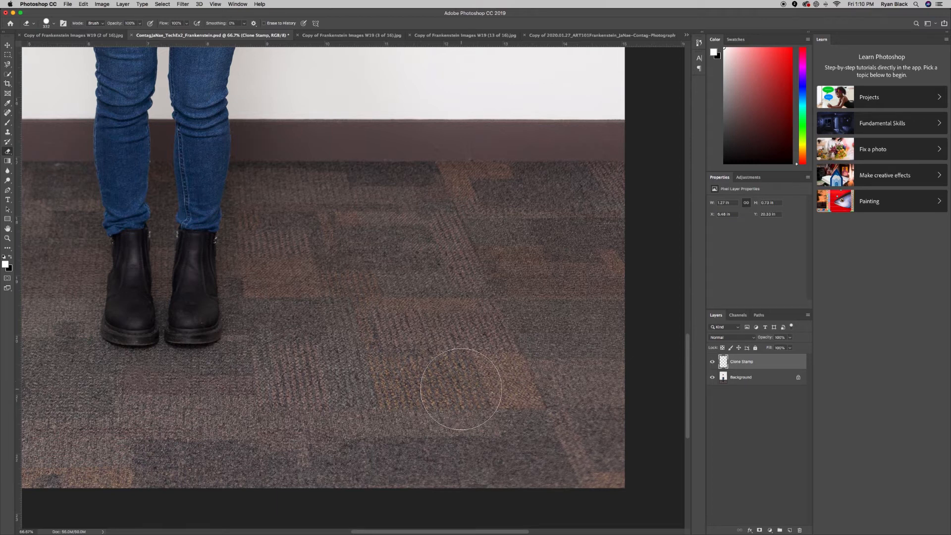
key("s")
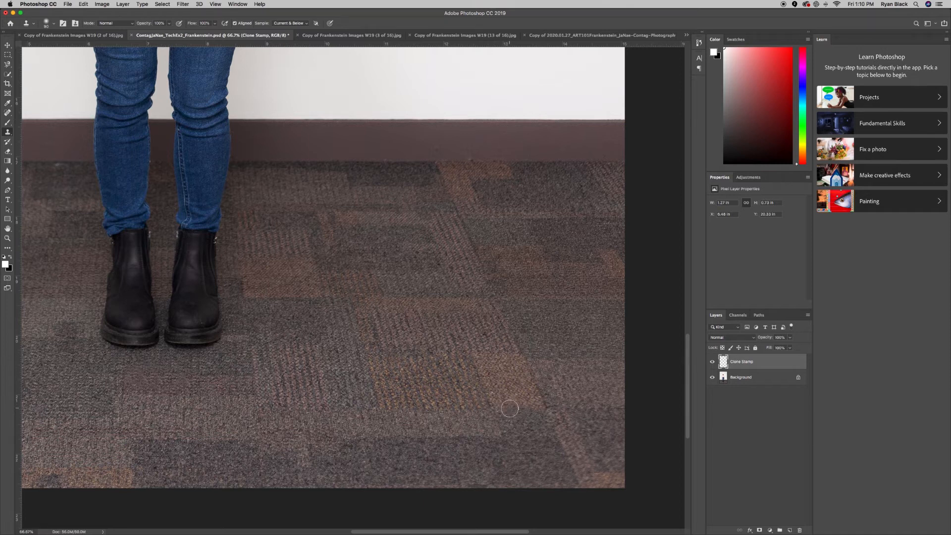
left_click(510, 408, "alt")
mouse_move(508, 416)
left_mouse_down()
mouse_move(423, 415)
mouse_move(508, 420)
mouse_move(440, 421)
mouse_move(512, 425)
mouse_move(442, 427)
mouse_move(516, 440)
mouse_move(440, 438)
mouse_move(549, 451)
mouse_move(443, 448)
mouse_move(493, 400)
mouse_move(490, 439)
mouse_move(436, 413)
mouse_move(436, 397)
mouse_move(463, 417)
left_mouse_up()
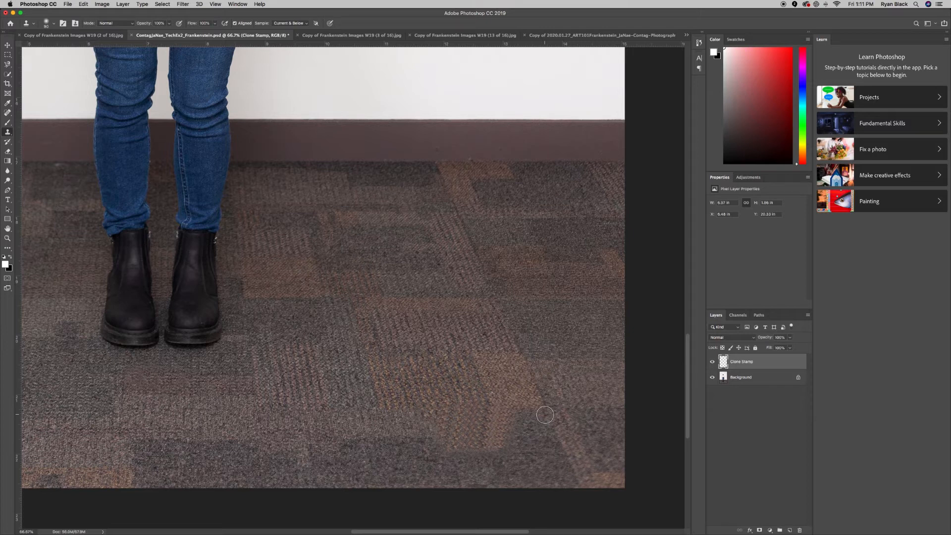
Erase the cloned carpet patch from the floor and zoom out to view the whole photo.
key("e")
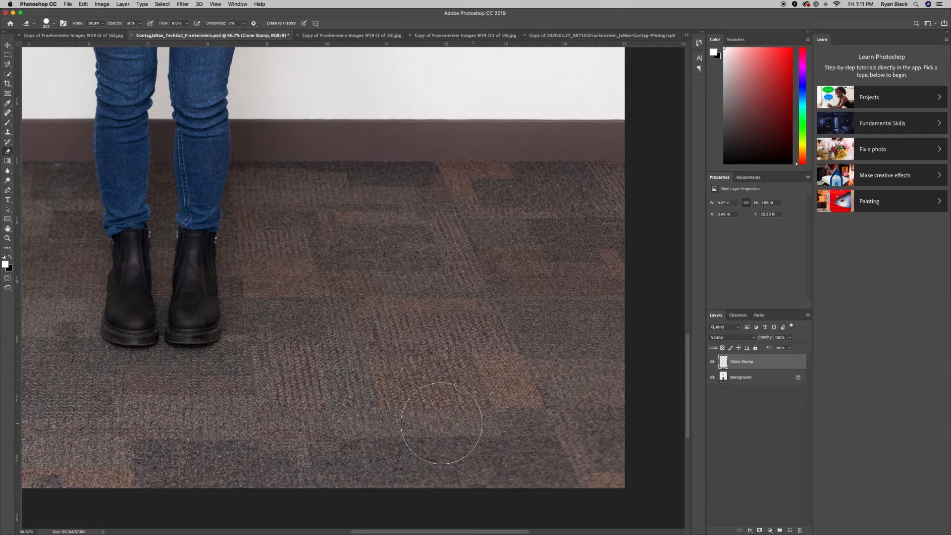
left_click_drag(427, 423, 482, 427)
scroll(159, 397, "down", 6)
scroll(159, 397, "left", 3)
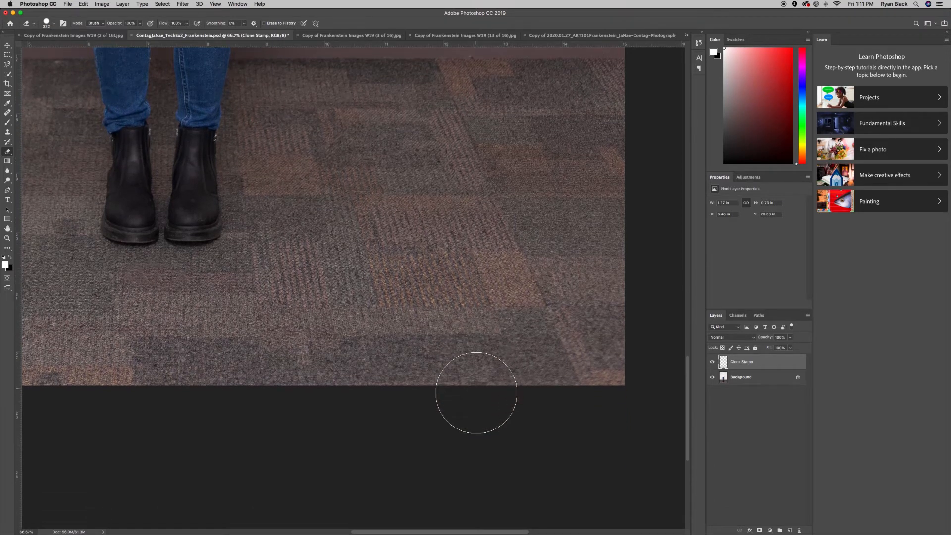
scroll(476, 392, "left", 8)
scroll(476, 393, "up", 7)
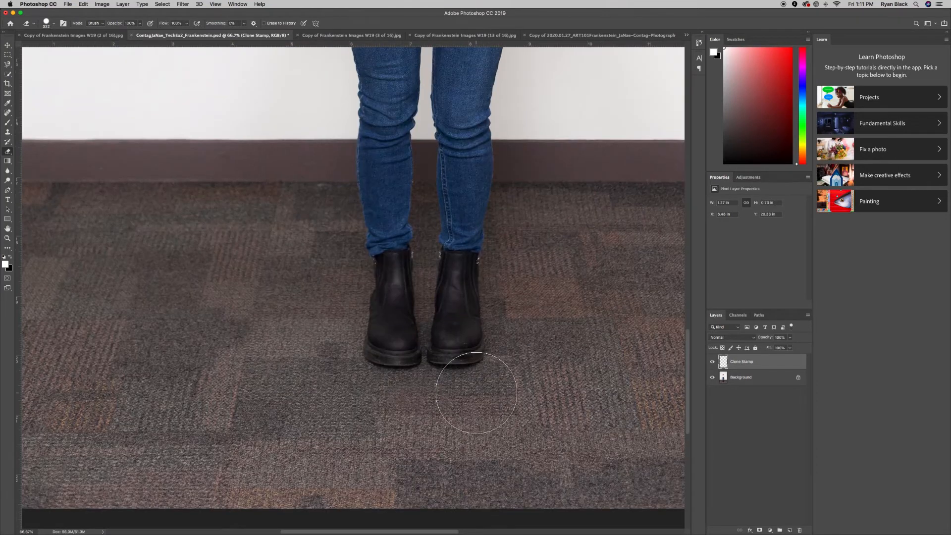
key("super+minus")
key("super+minus")
key("super+minus")
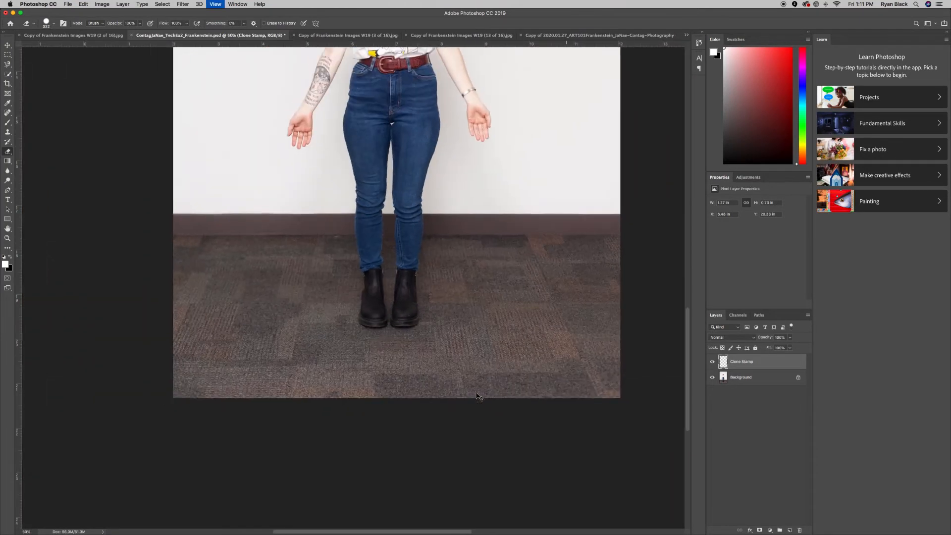
key("super+minus")
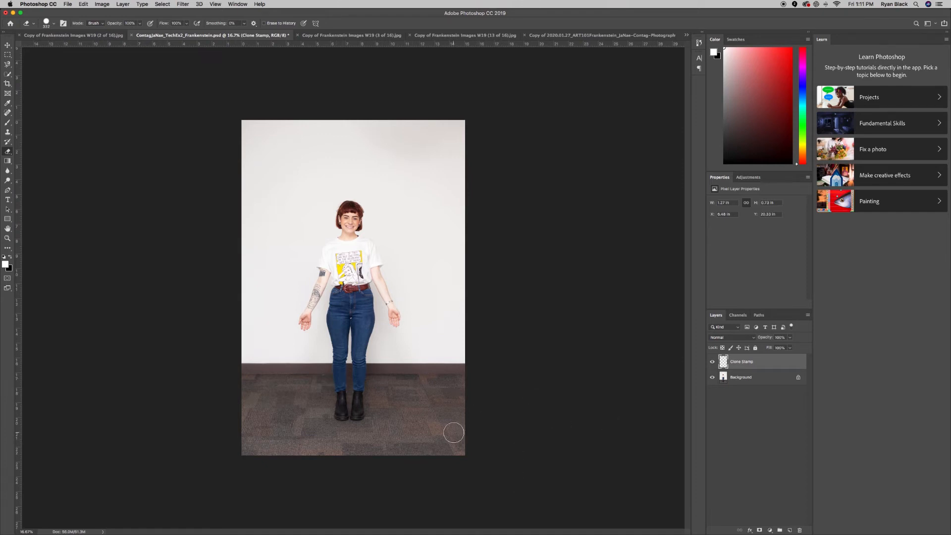
key("v")
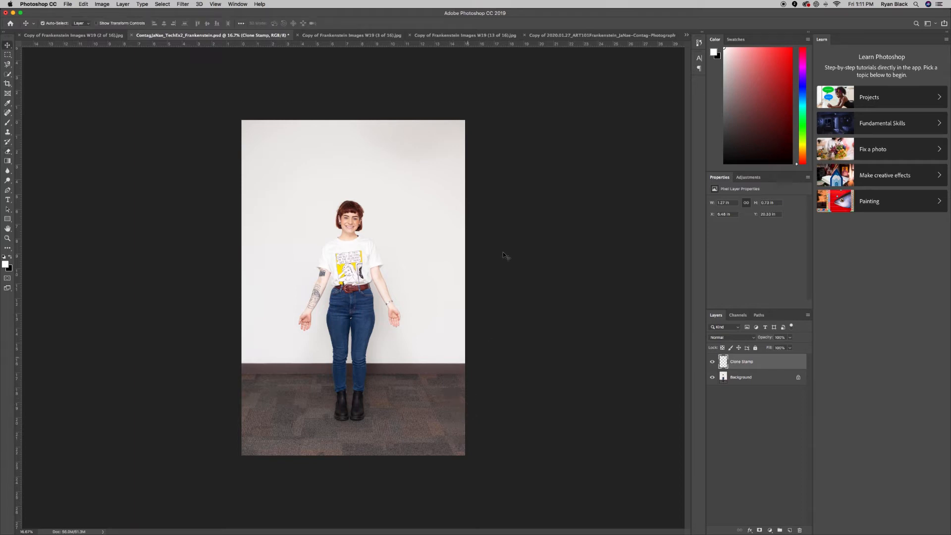
Inspect the standing figure's face at full size, then switch to 'Copy of Frankenstein Images W19 (3 of 16).jpg'.
key("super+plus")
key("super+plus")
key("super+plus")
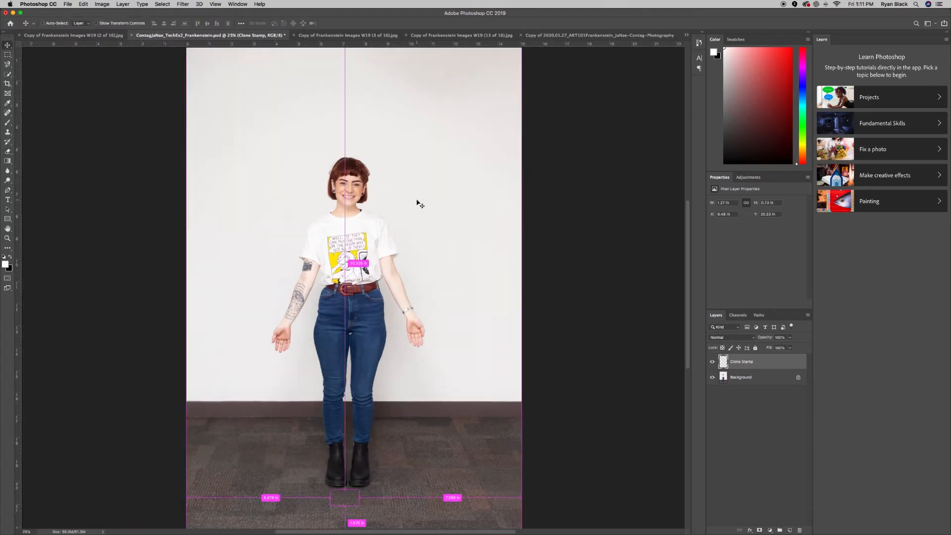
scroll(420, 203, "up", 5)
scroll(419, 203, "right", 3)
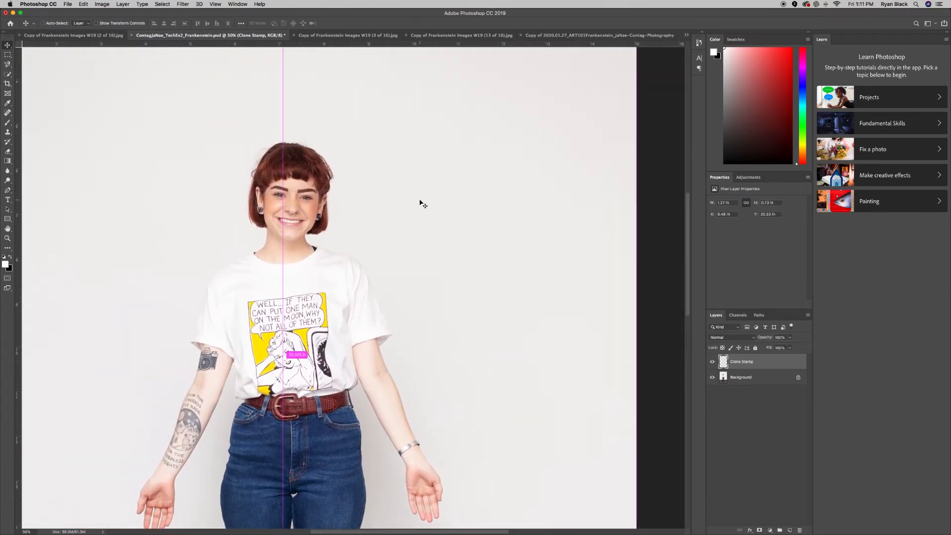
key("super+plus")
key("super+plus")
scroll(420, 203, "right", 3)
scroll(245, 178, "right", 5)
scroll(245, 178, "up", 2)
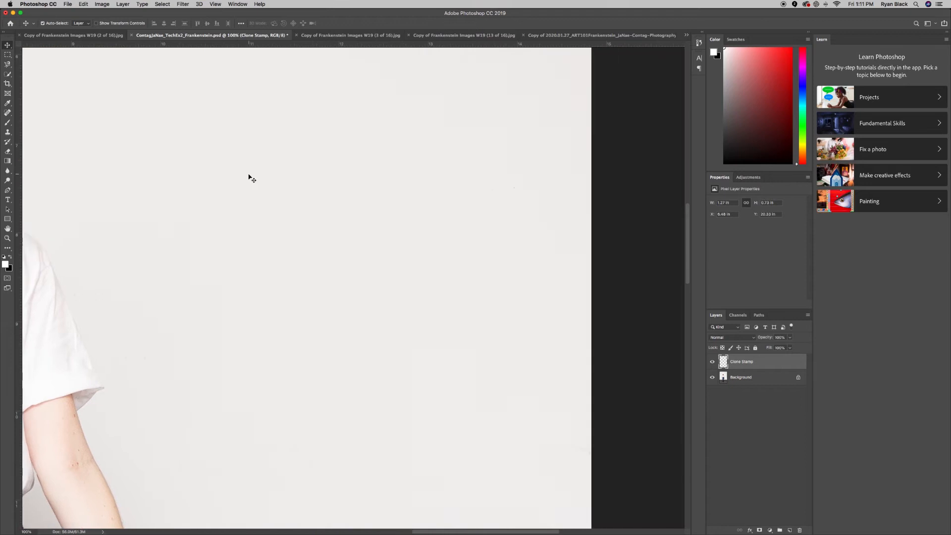
scroll(248, 179, "left", 3)
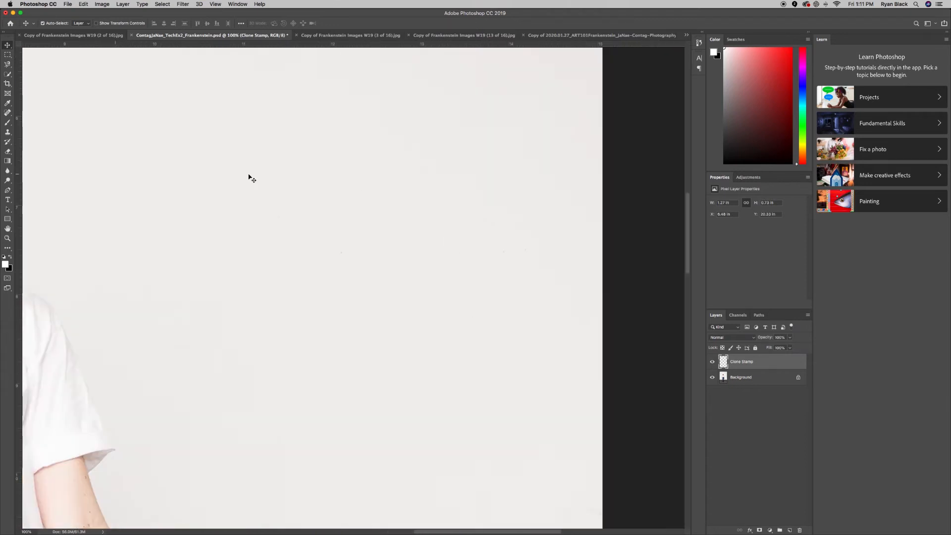
scroll(252, 178, "right", 10)
scroll(251, 178, "left", 15)
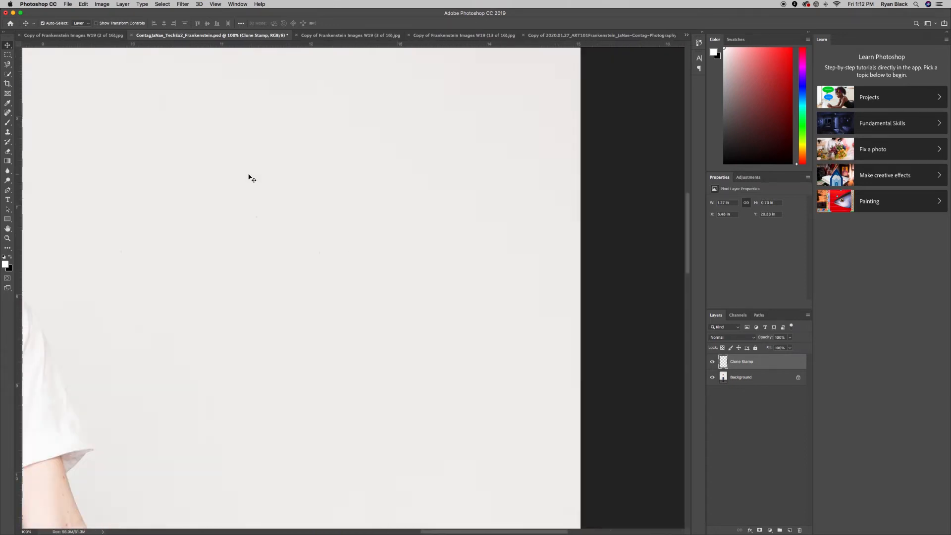
scroll(251, 177, "left", 4)
scroll(251, 178, "right", 9)
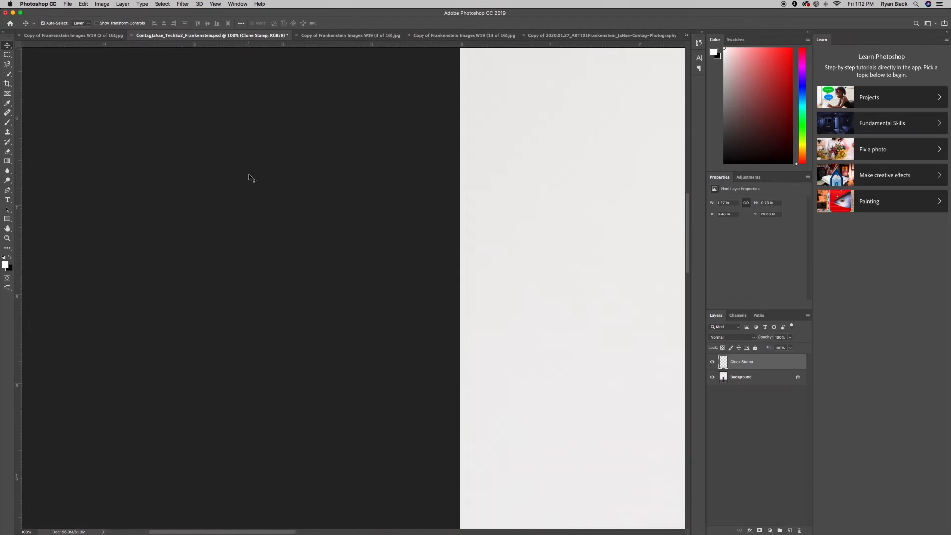
scroll(448, 213, "right", 10)
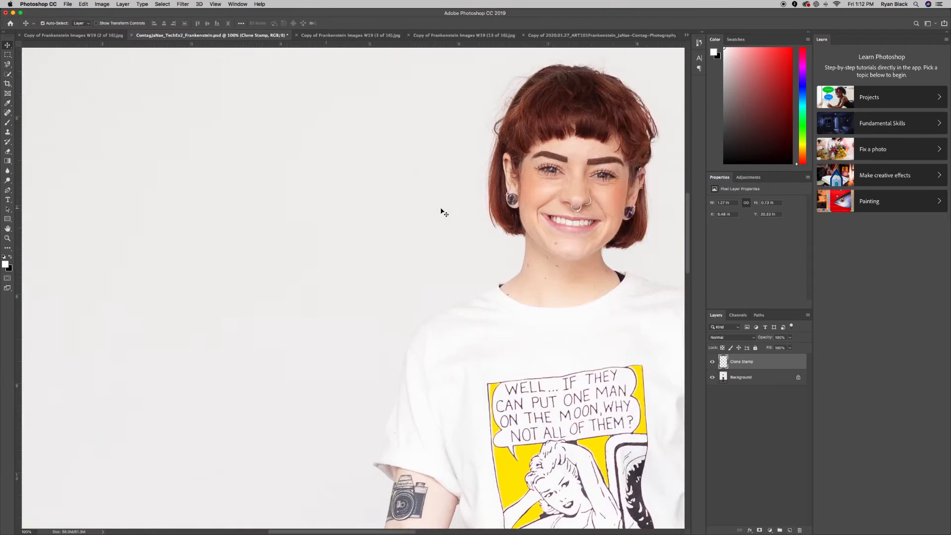
scroll(444, 212, "left", 4)
scroll(444, 212, "left", 5)
scroll(444, 211, "up", 2)
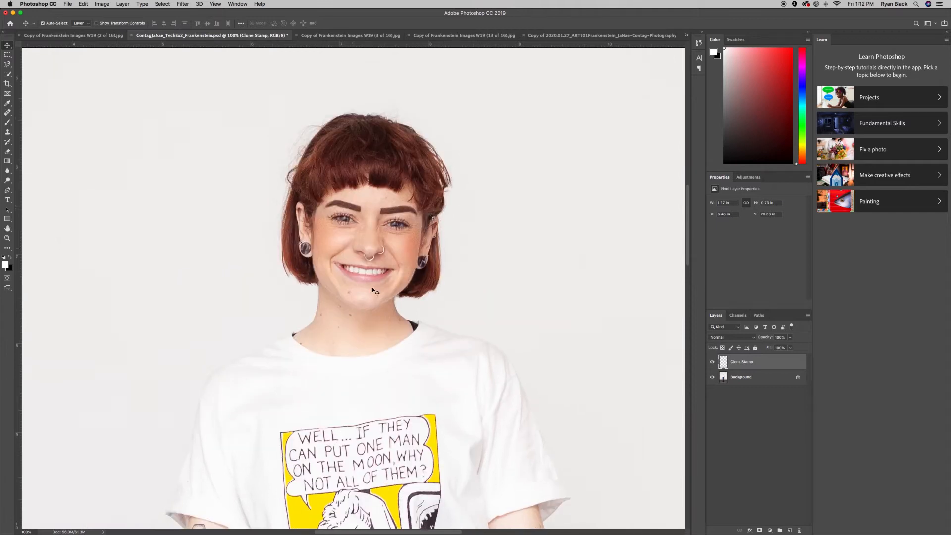
left_click(353, 36)
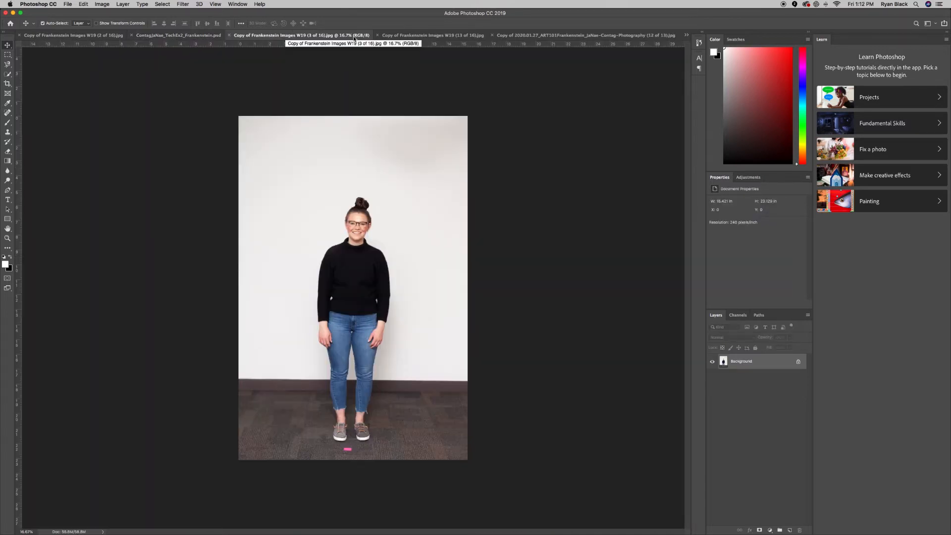
Zoom to 200% on the black-sweater woman's face and marquee-select her eyes and glasses.
key("super+equal")
key("super+equal")
key("super+equal")
key("super+equal")
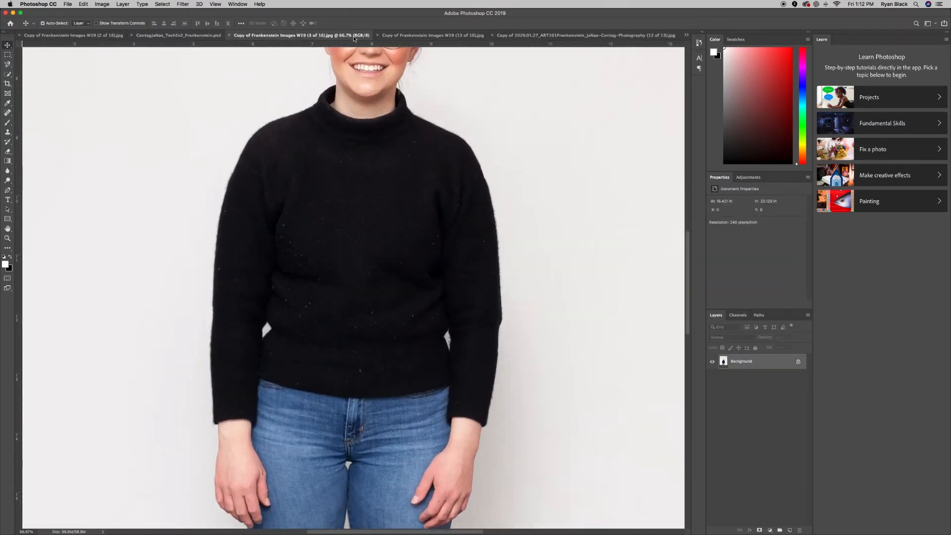
scroll(434, 212, "up", 7)
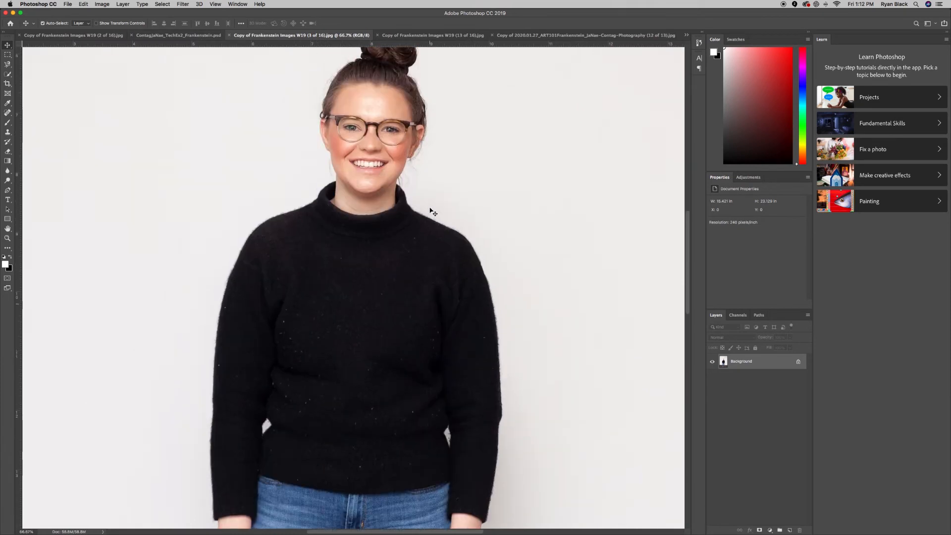
scroll(433, 212, "up", 1)
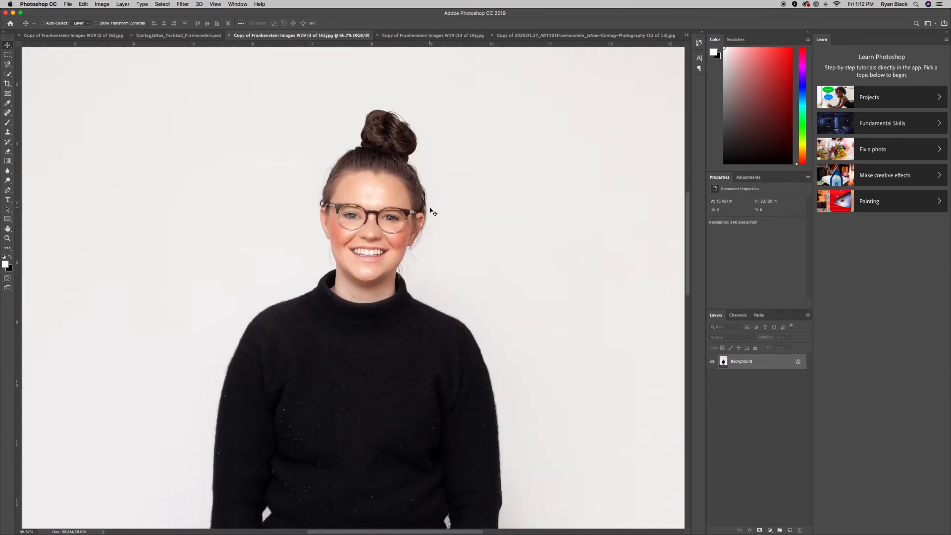
key("super+equal")
key("super+equal")
scroll(433, 212, "up", 4)
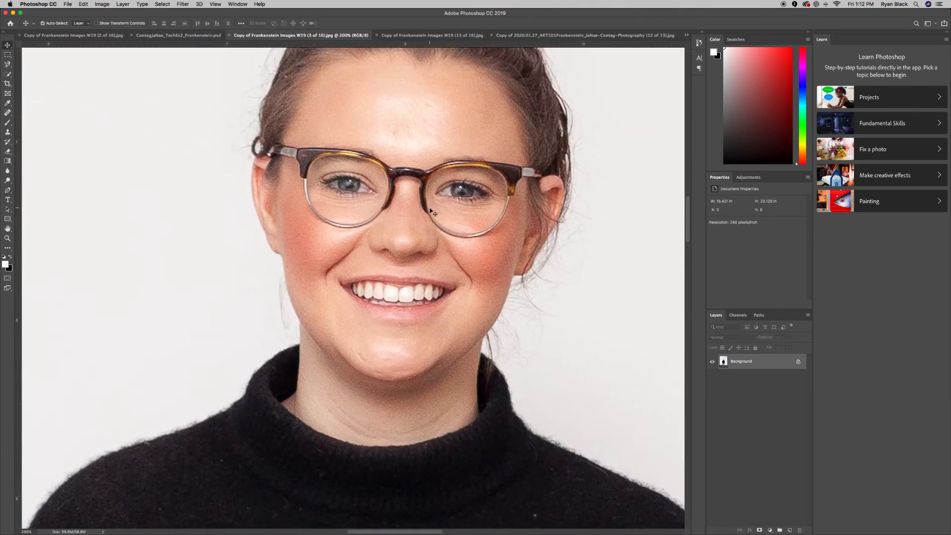
scroll(431, 211, "up", 2)
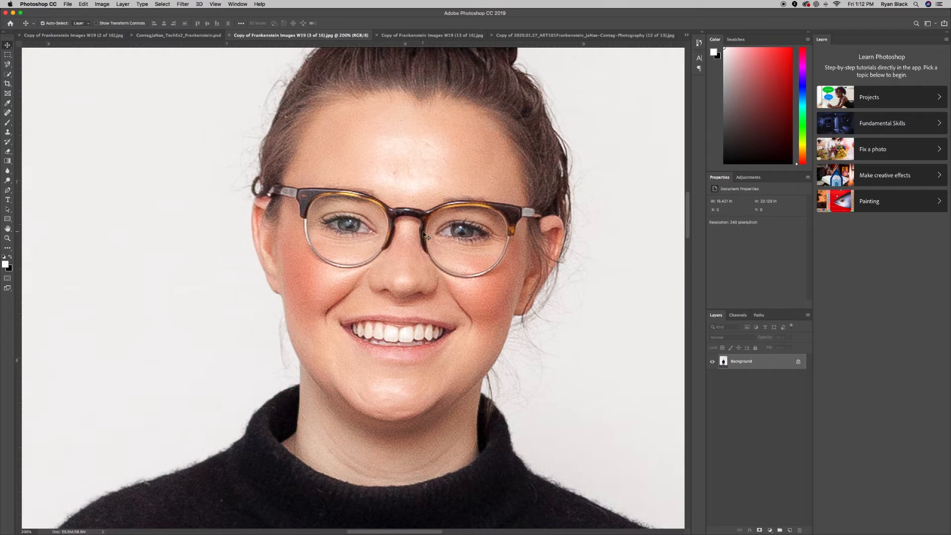
left_click(7, 55)
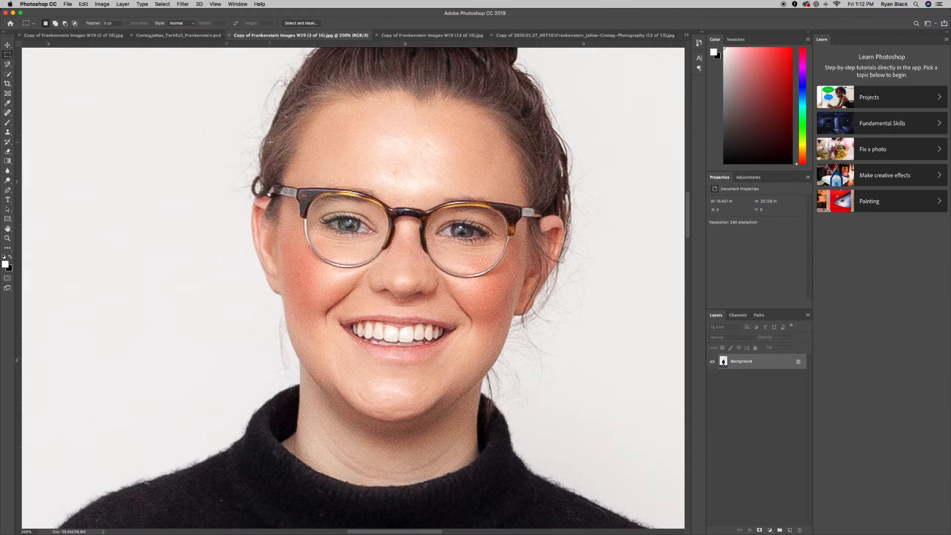
left_click_drag(269, 142, 542, 280)
Paste the eyes-and-glasses strip into the Frankenstein composite as Layer 1 and move it over her eyes.
left_click(146, 36)
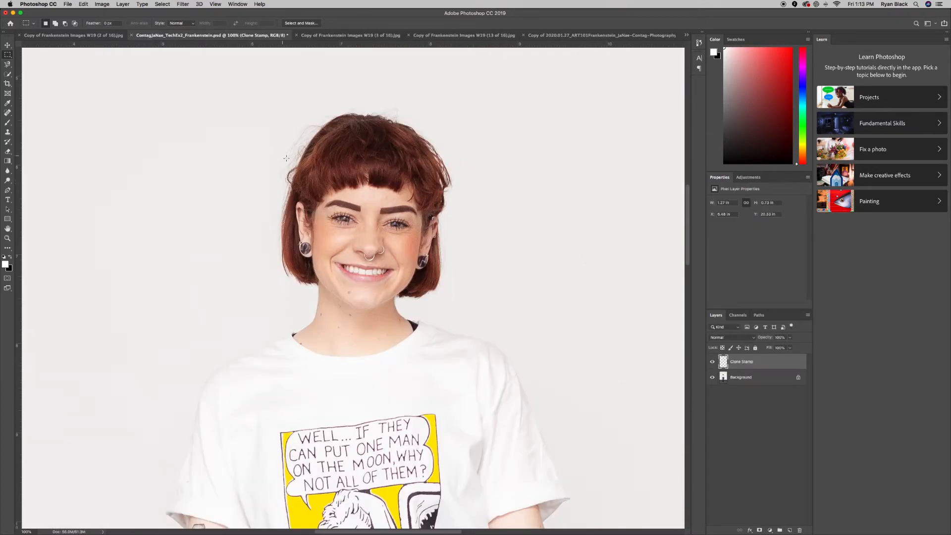
key("super+v")
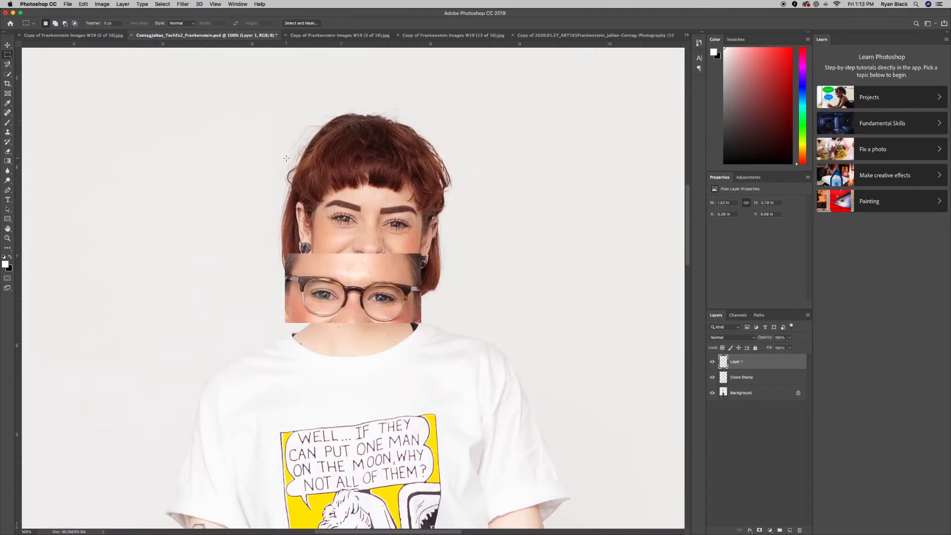
left_click(7, 45)
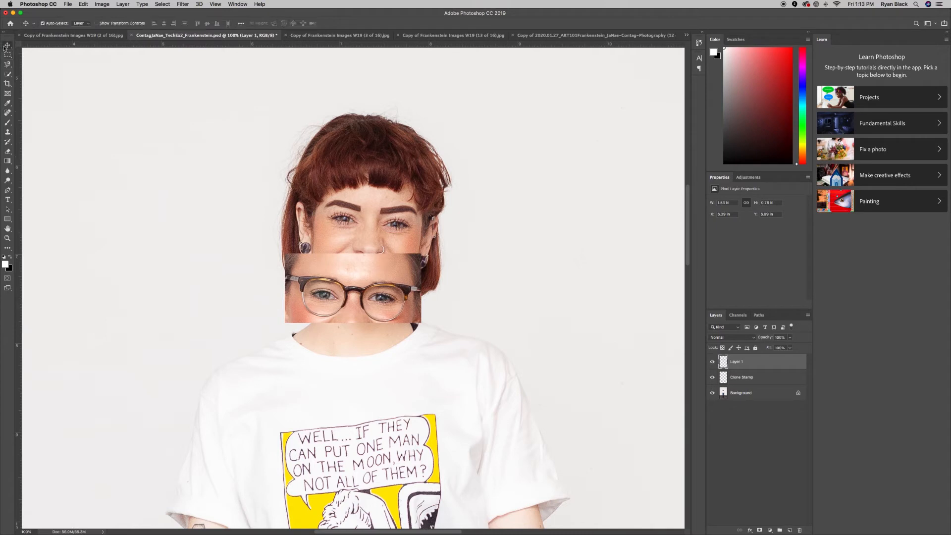
left_click_drag(377, 307, 397, 225)
left_click_drag(396, 228, 395, 229)
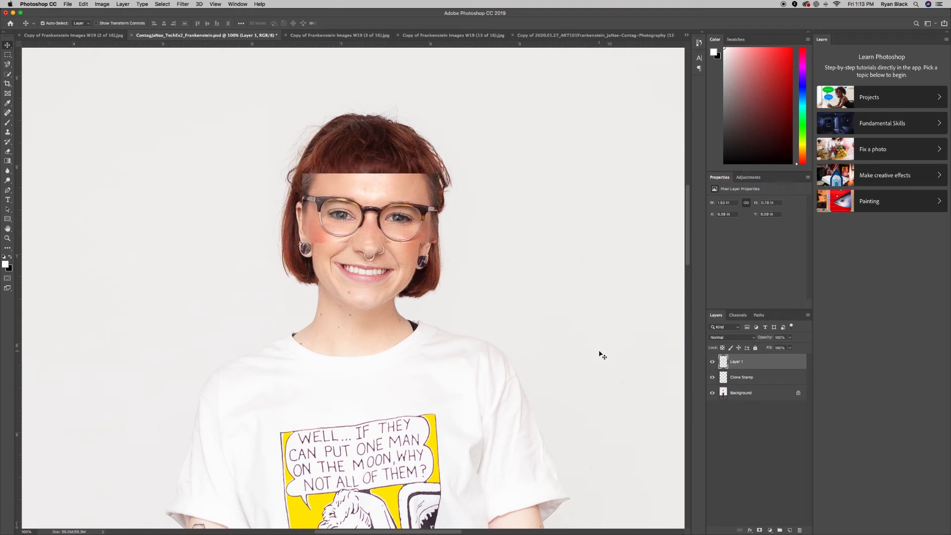
key("super+plus")
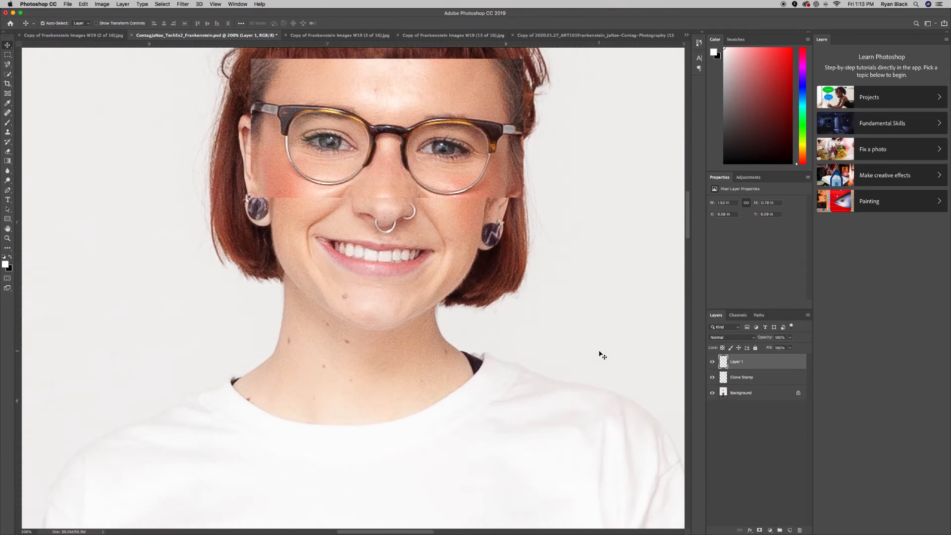
scroll(600, 354, "up", 1)
scroll(600, 354, "up", 2)
key("super+minus")
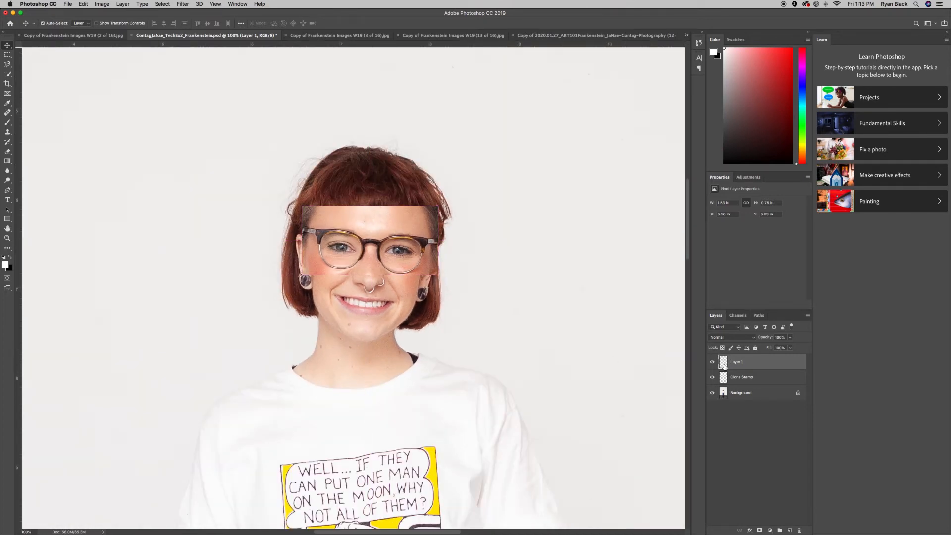
Rename Layer 1 to 'Eyes'.
double_click(732, 361)
type("Eyes")
key("Return")
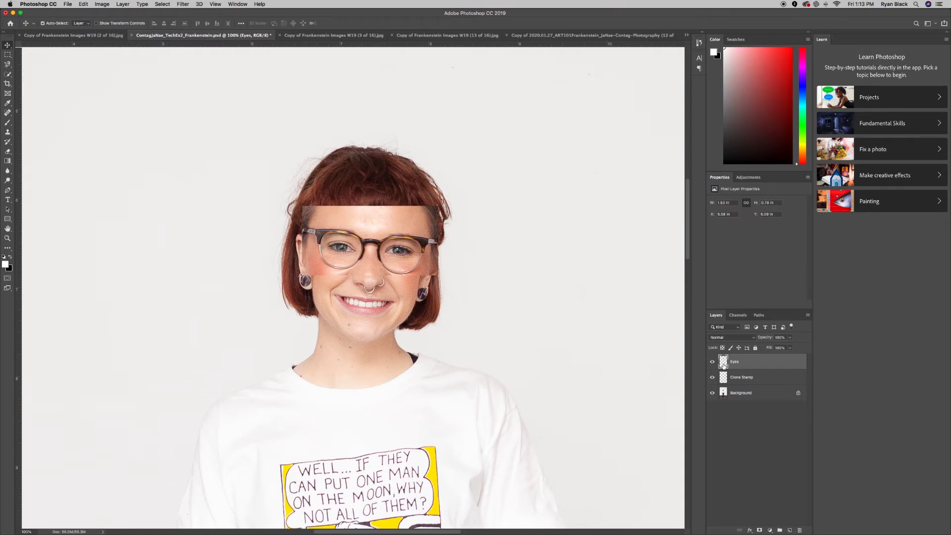
Lower the Eyes layer opacity to 62% and shift the strip slightly down.
left_click(790, 338)
left_click_drag(789, 346, 780, 352)
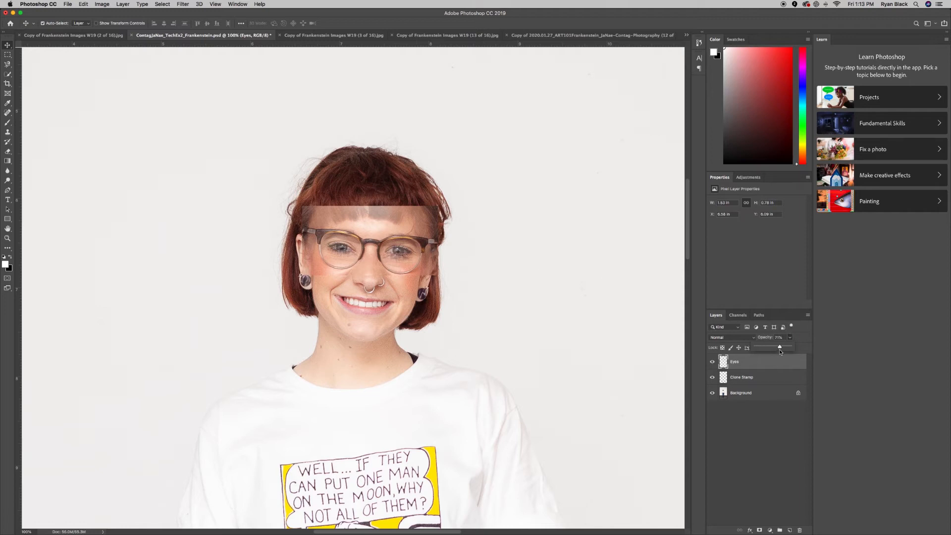
left_click_drag(780, 349, 777, 349)
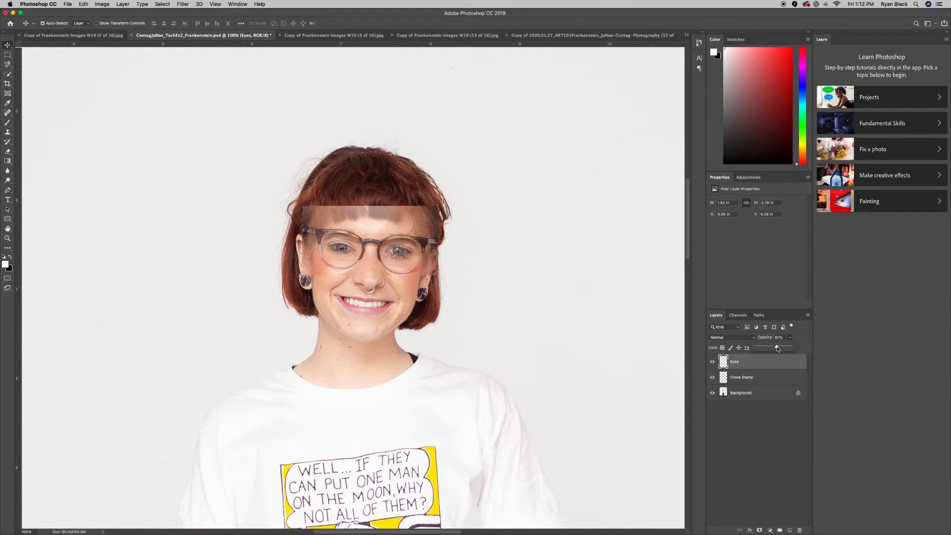
left_click_drag(384, 244, 384, 250)
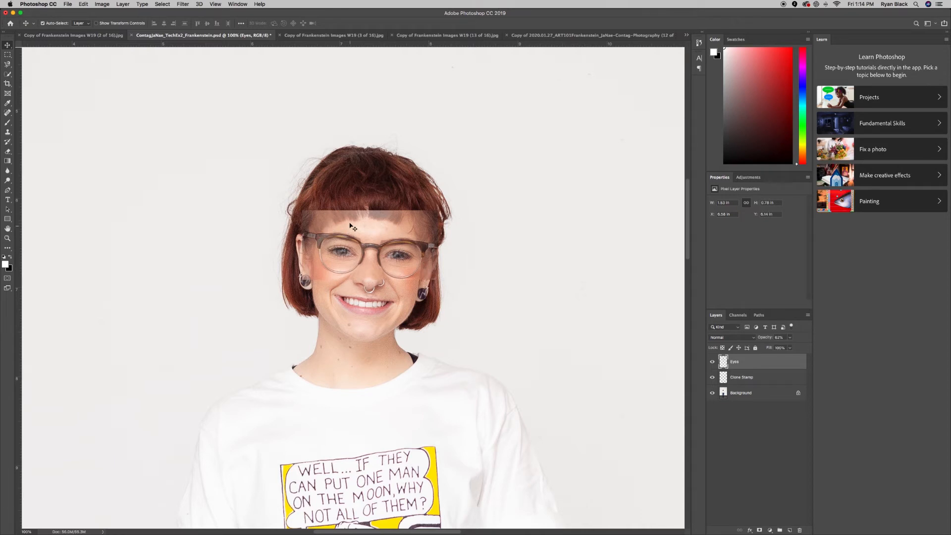
Reposition the Eyes strip over the face and begin scaling it down with Edit > Transform > Scale.
left_click_drag(294, 190, 294, 191)
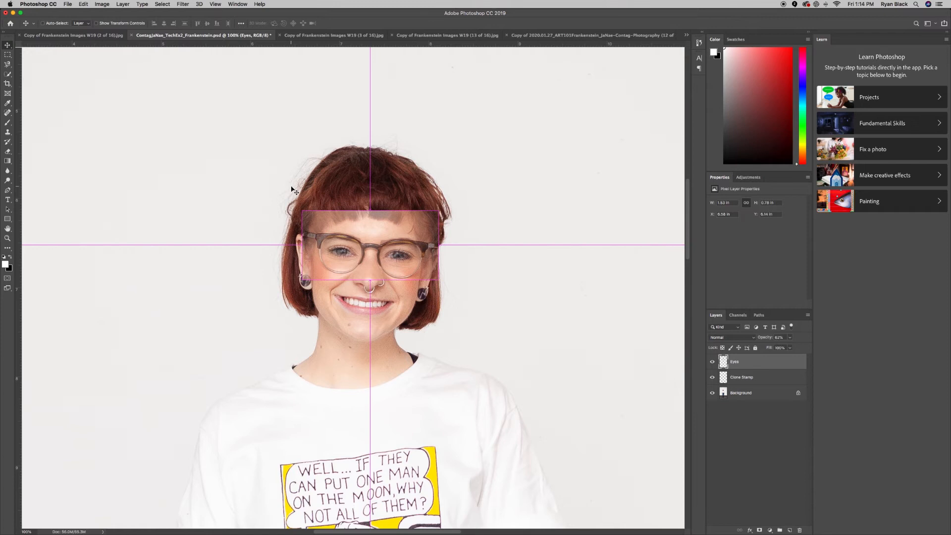
key("super+equal")
key("super+equal")
key("super+minus")
scroll(376, 207, "up", 3)
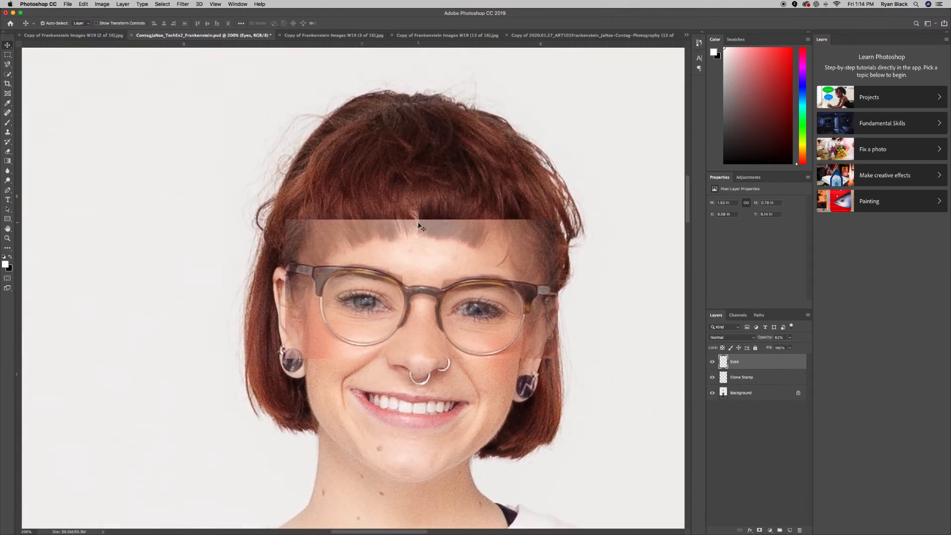
scroll(461, 378, "up", 2)
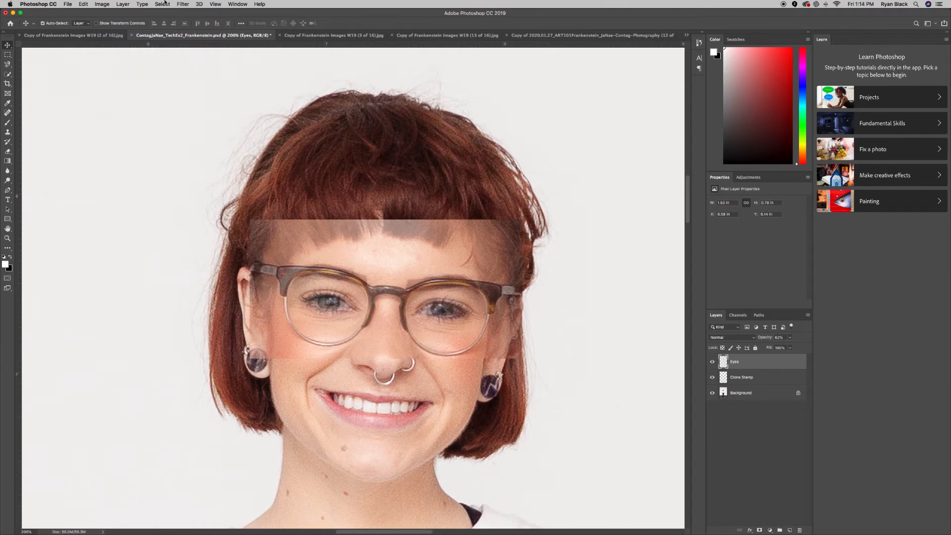
left_click(85, 4)
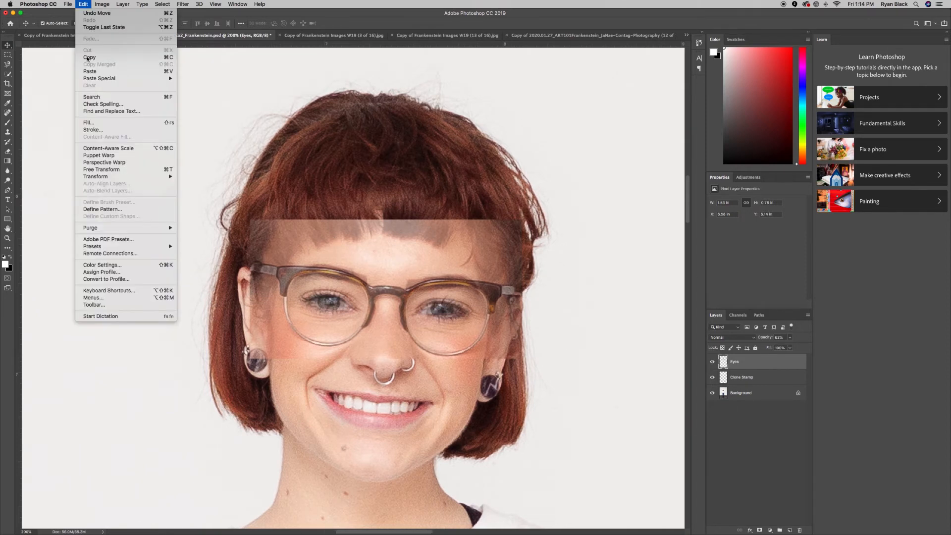
mouse_move(90, 176)
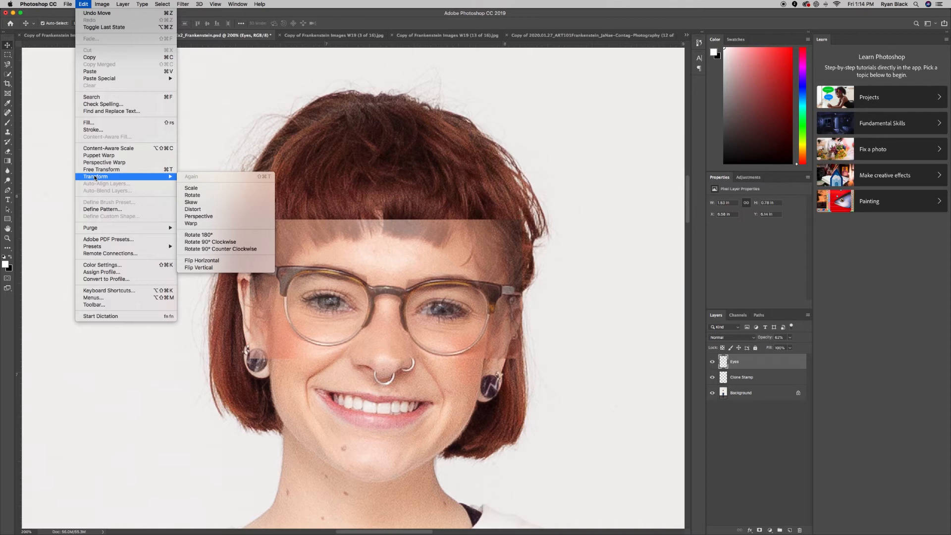
left_click(179, 188)
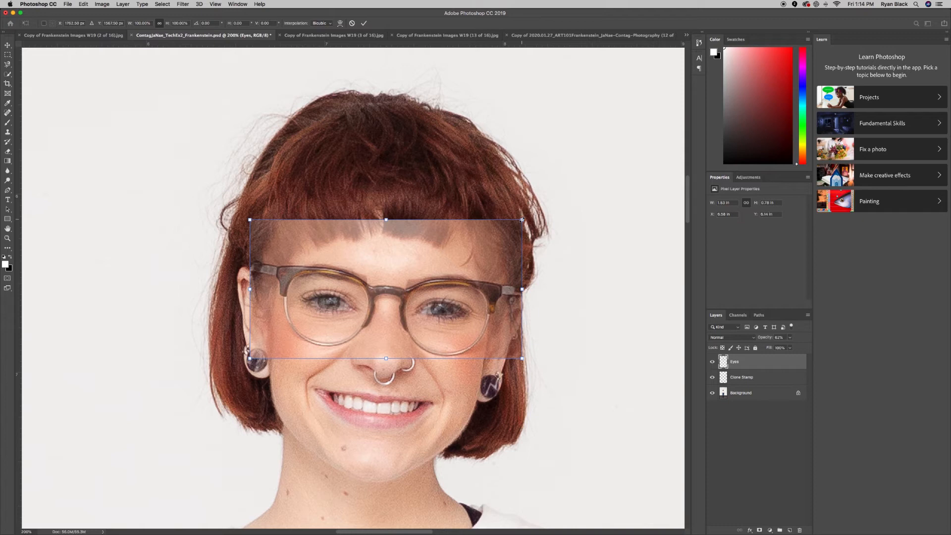
left_click_drag(521, 219, 518, 224)
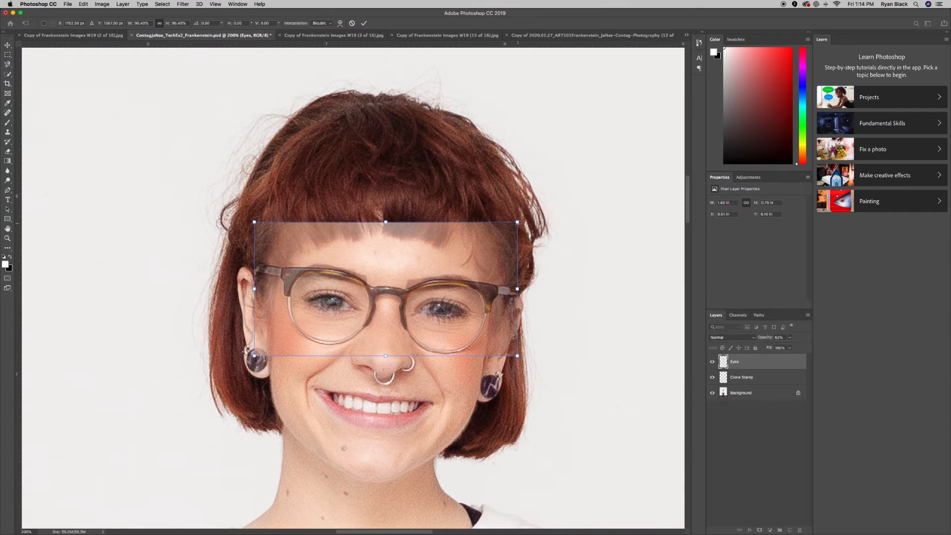
Nudge the strip into alignment with the arrow keys and shrink it further to about 95%.
key("Left")
key("Left")
key("Down")
key("Down")
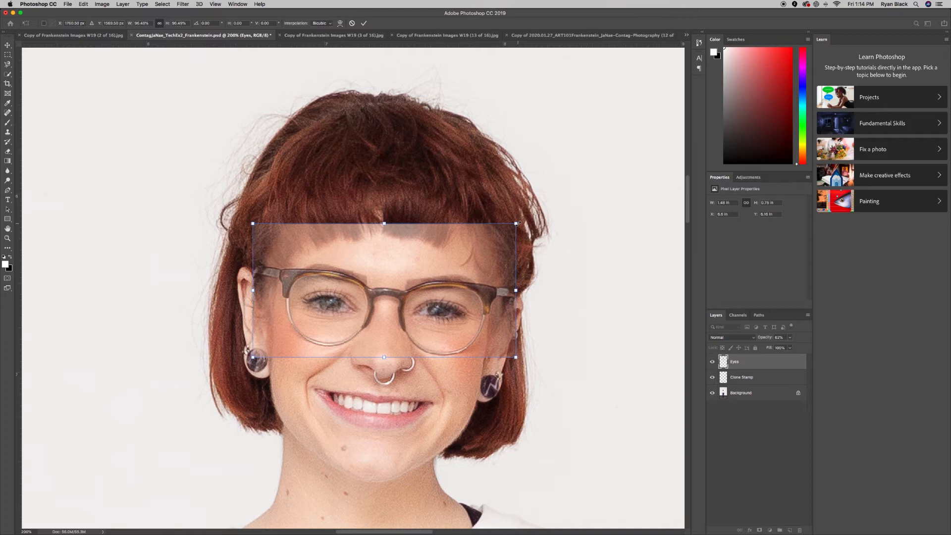
key("Right")
key("Left")
key("Down")
key("Down")
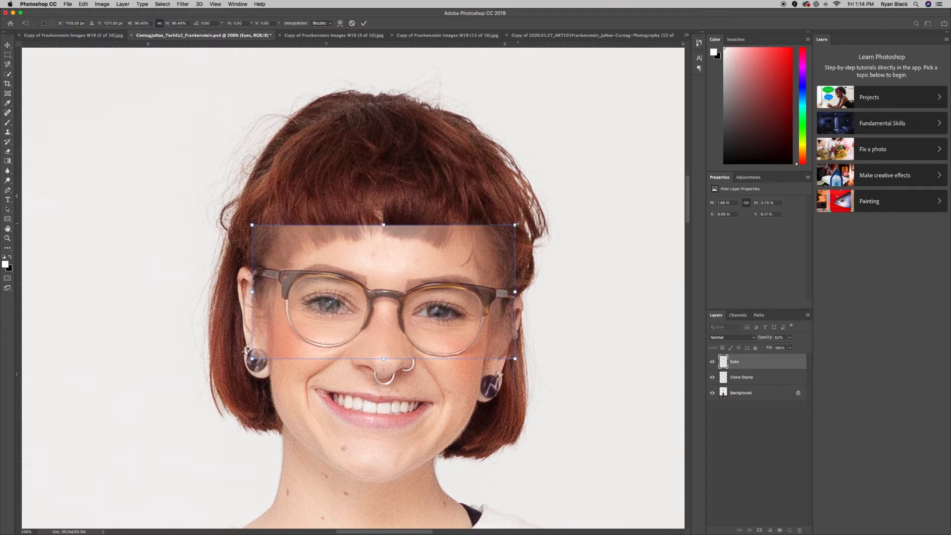
key("Down")
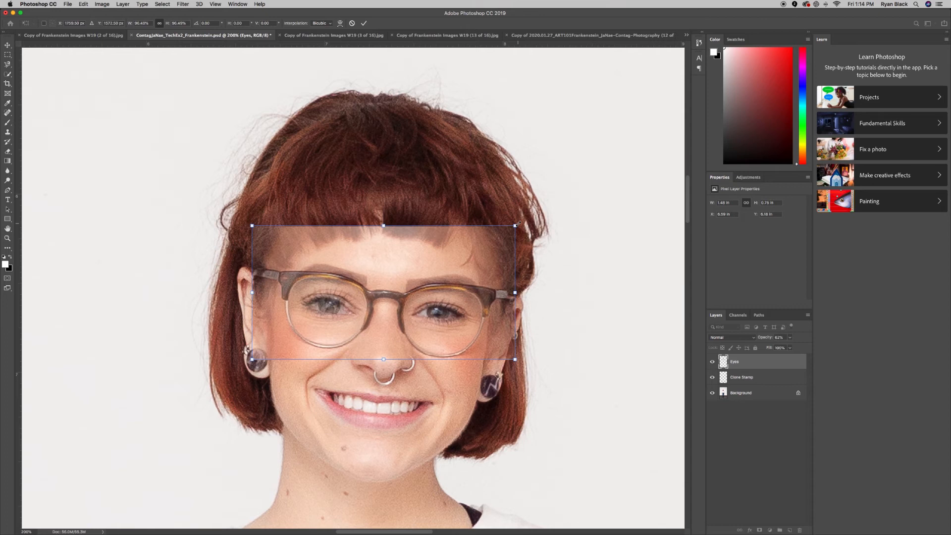
key("Up")
key("Up")
key("Up")
key("Up")
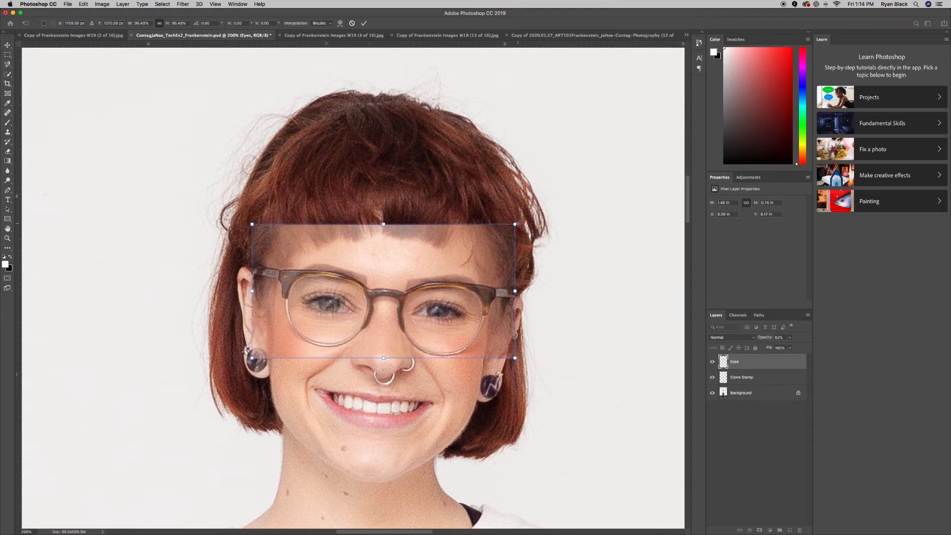
key("Down")
key("Down")
key("Down")
key("Down")
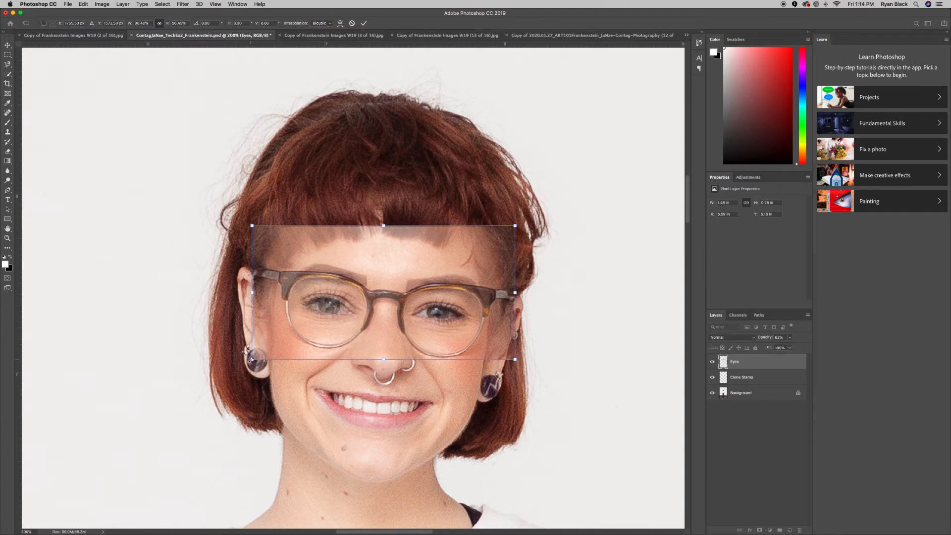
left_click_drag(251, 359, 253, 358)
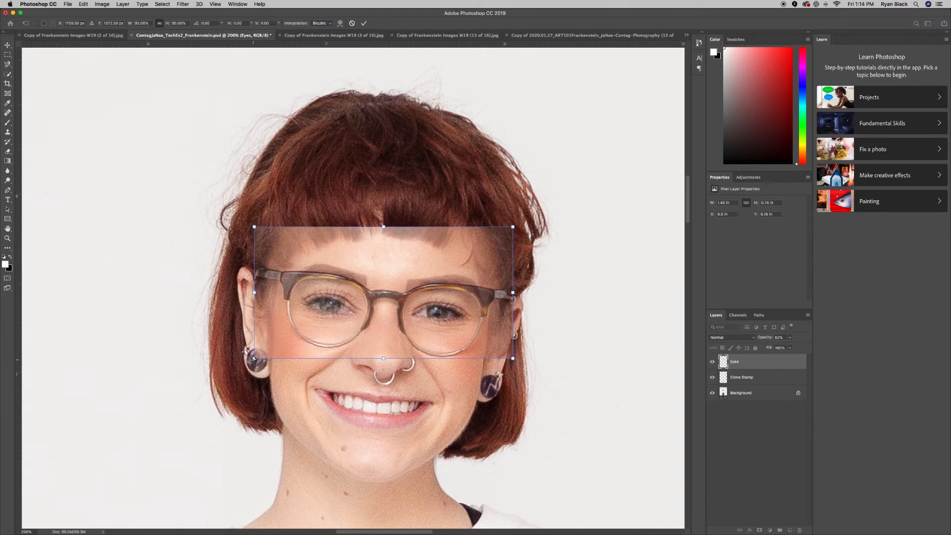
left_click(83, 5)
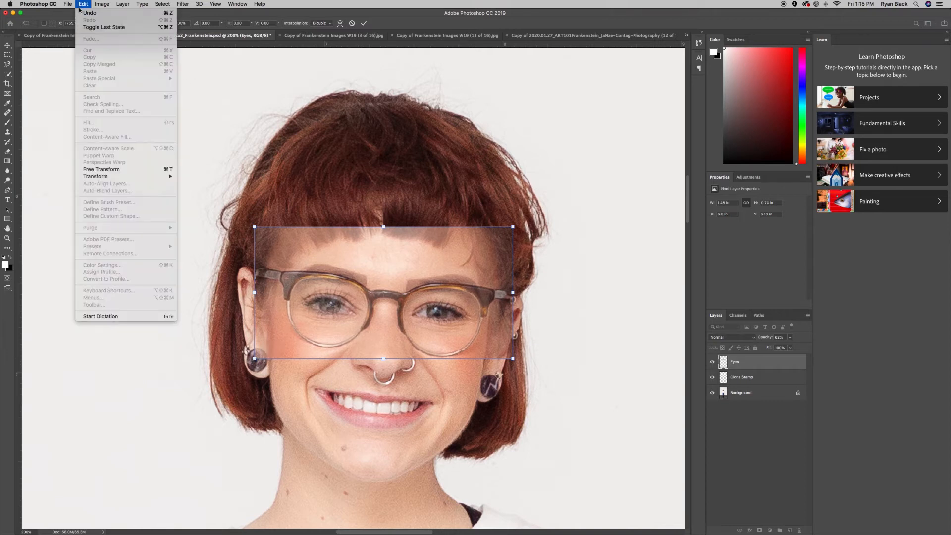
Rotate the Eyes strip back to 0° and nudge it one pixel higher.
mouse_move(114, 178)
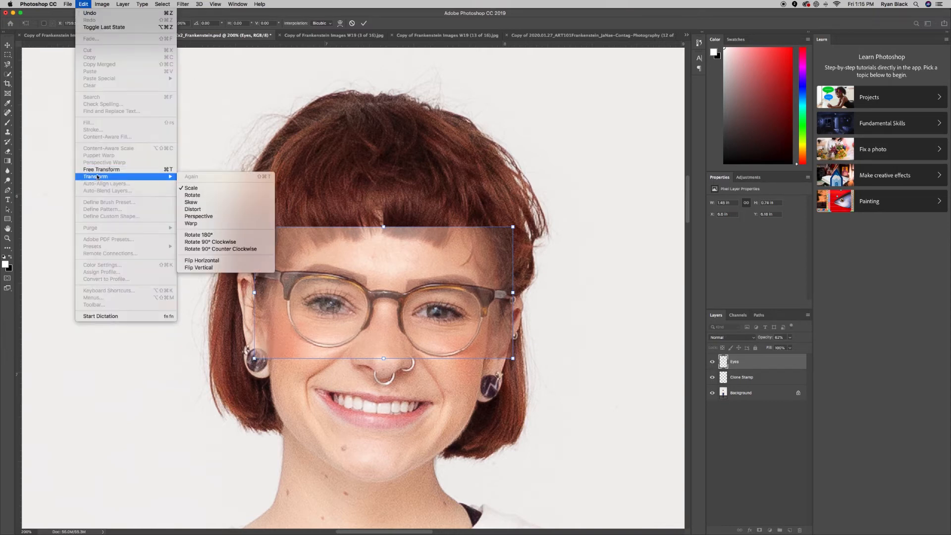
left_click(197, 197)
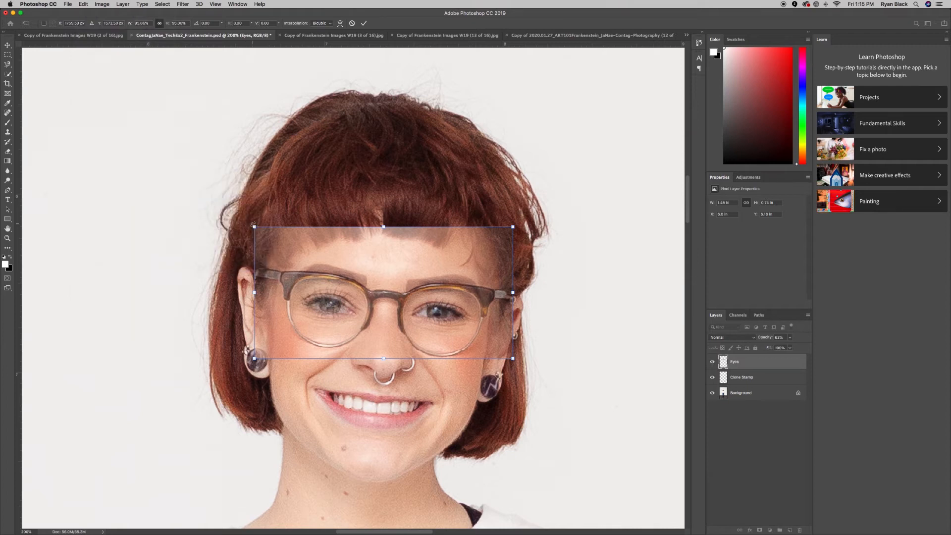
left_click_drag(252, 223, 252, 226)
key("Up")
key("Up")
key("Up")
key("Up")
key("Up")
key("Up")
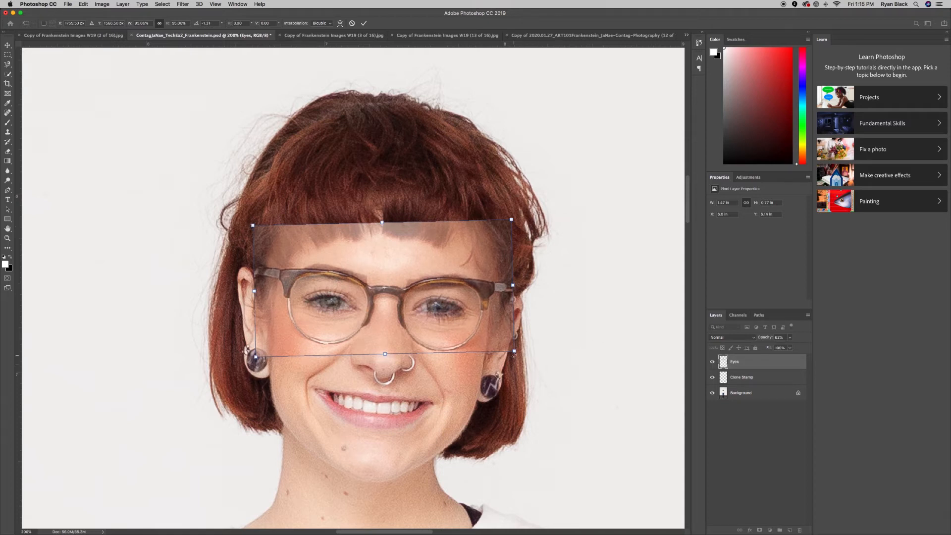
left_click_drag(513, 356, 513, 358)
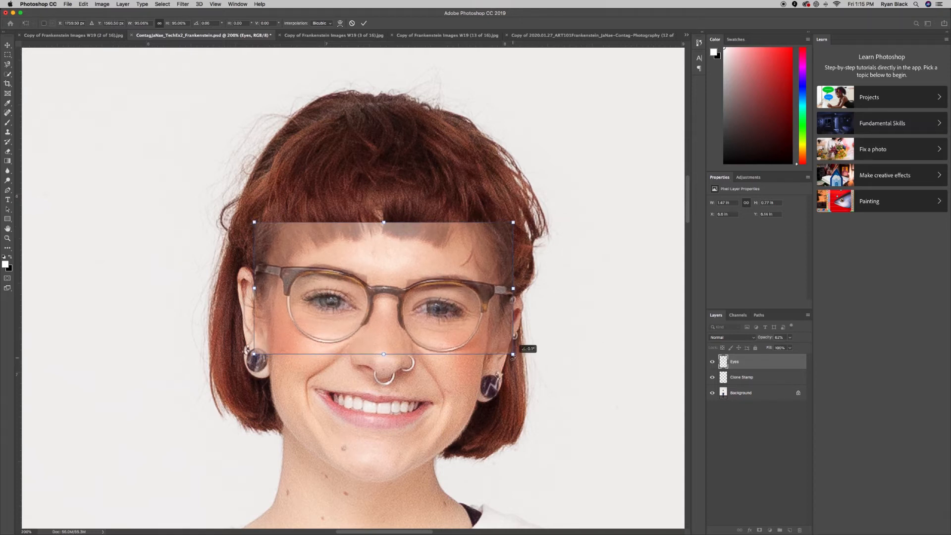
key("Down")
key("Down")
key("Down")
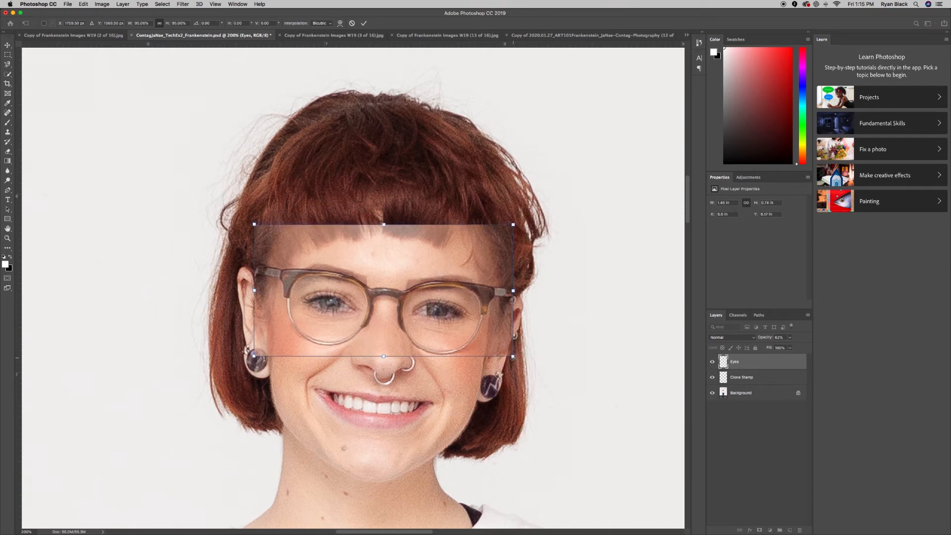
key("Up")
key("Up")
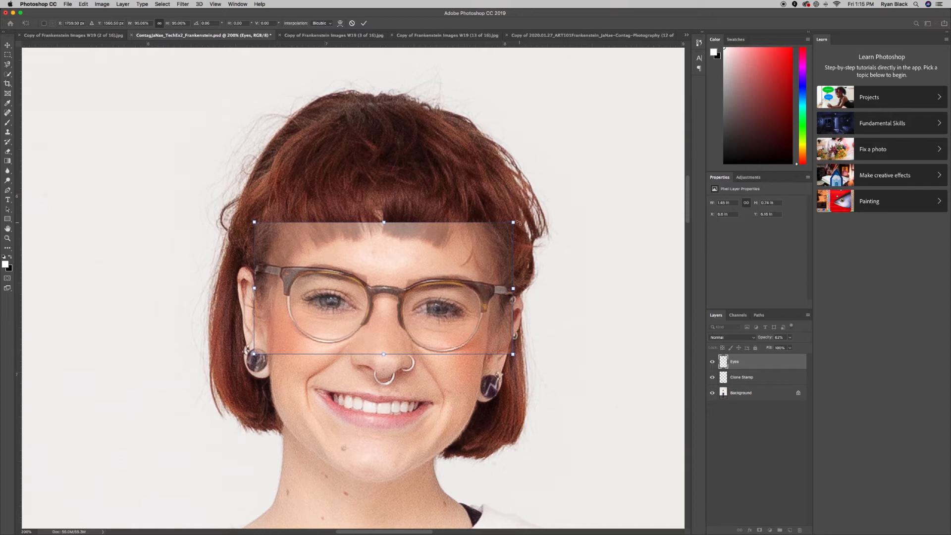
left_click(84, 3)
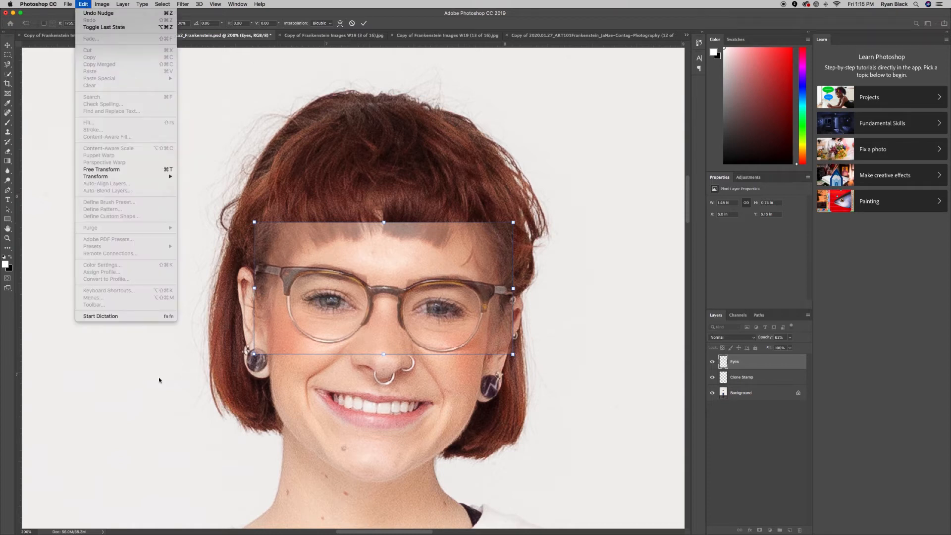
Scale the glasses strip slightly smaller about its centre and recheck its vertical position.
mouse_move(129, 177)
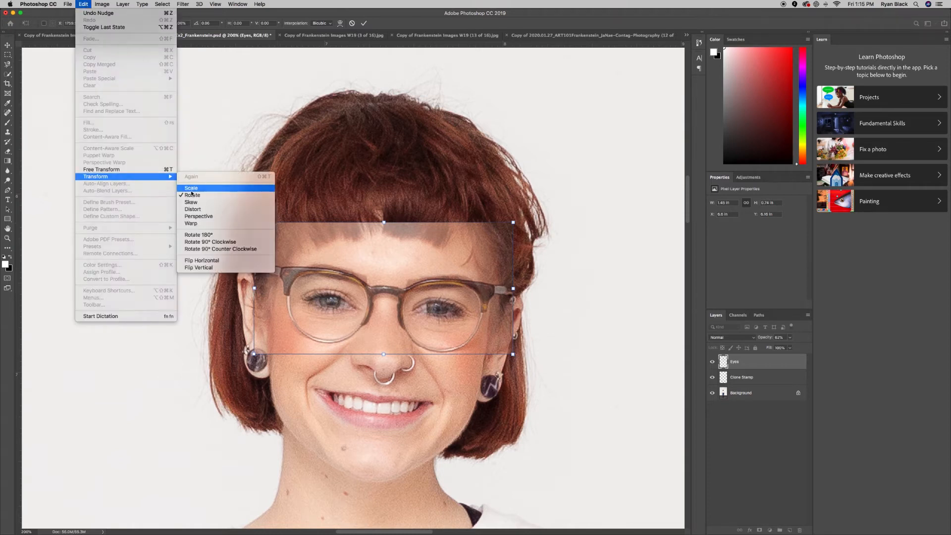
left_click(191, 190)
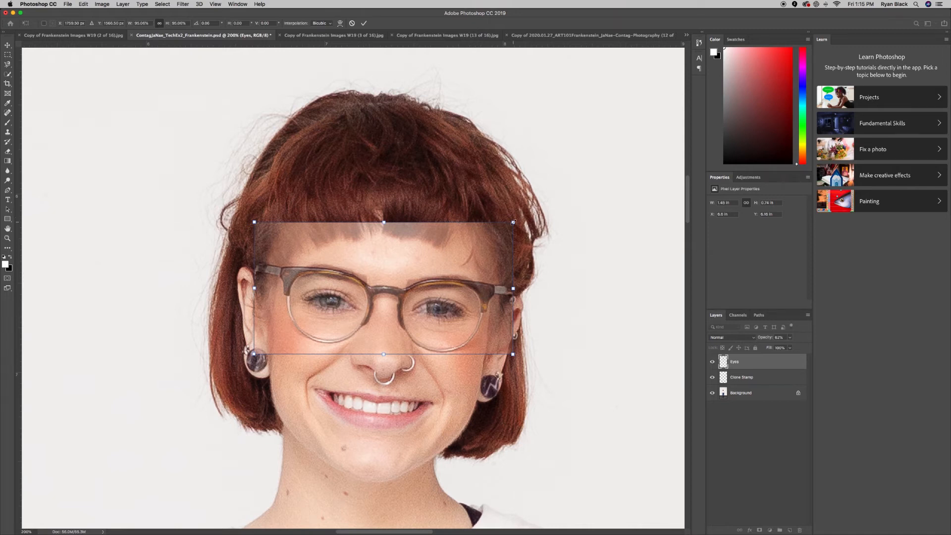
left_click_drag(512, 223, 510, 223)
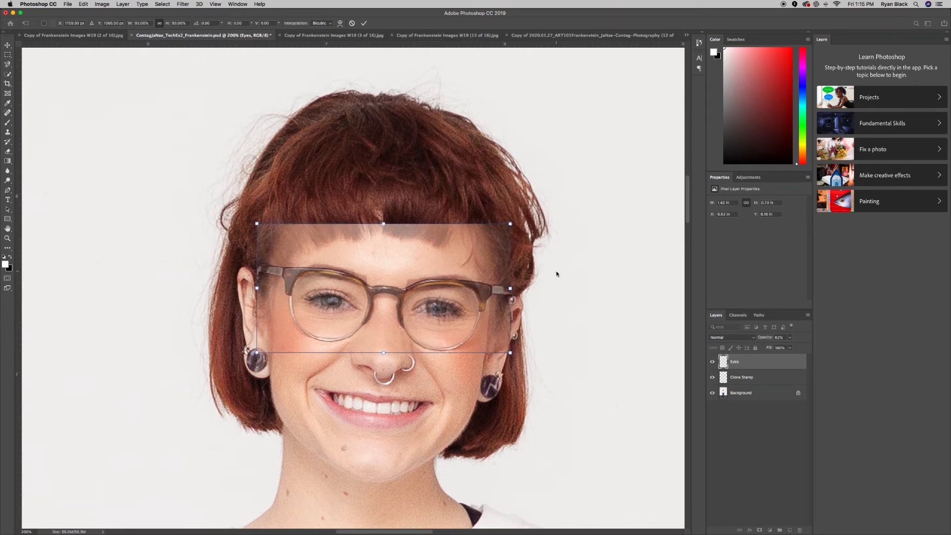
key("Down")
key("Down")
key("Down")
key("Down")
key("Down")
key("Down")
key("Down")
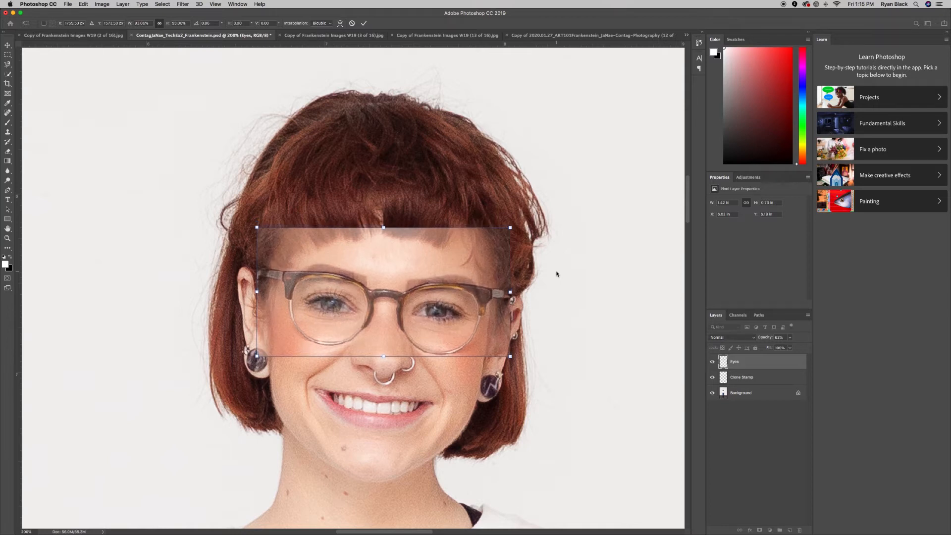
key("Up")
key("Up")
key("Up")
key("Up")
key("Up")
key("Up")
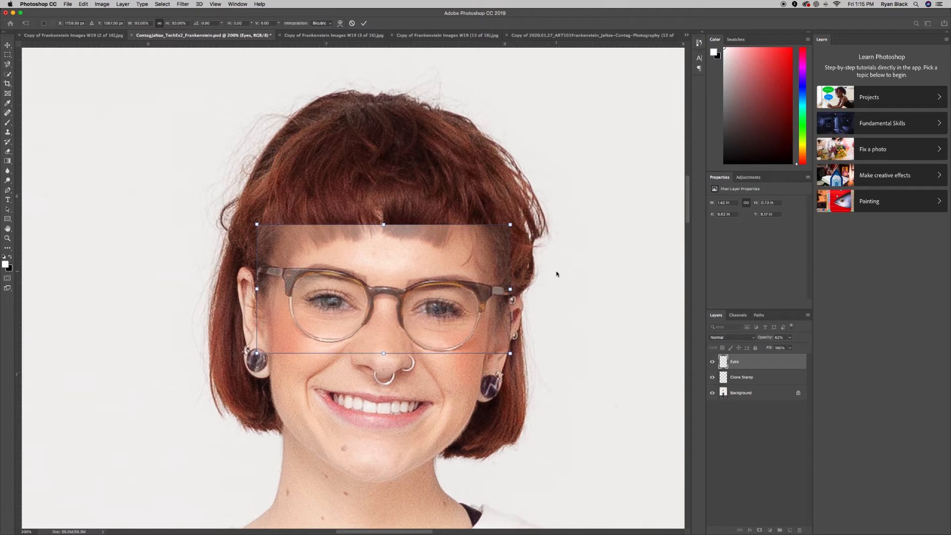
scroll(554, 277, "up", 5)
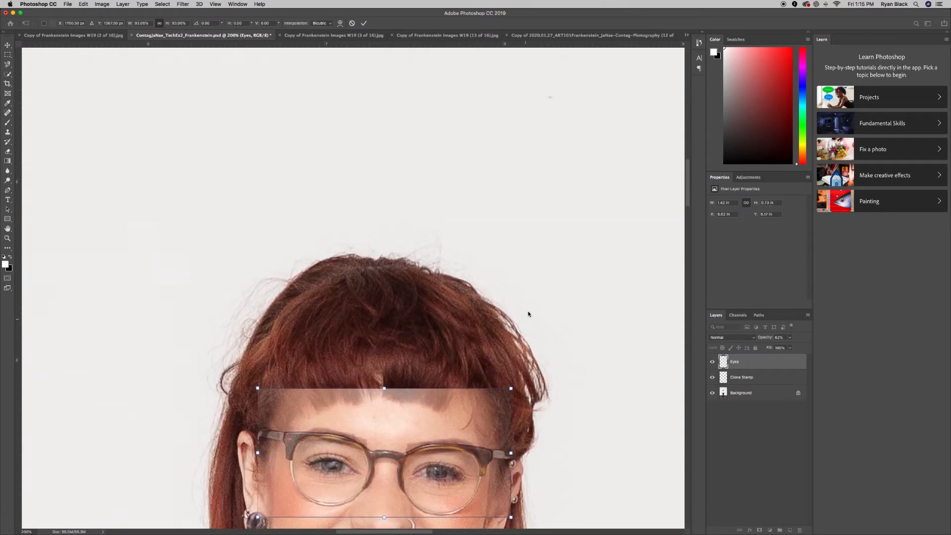
scroll(529, 313, "down", 4)
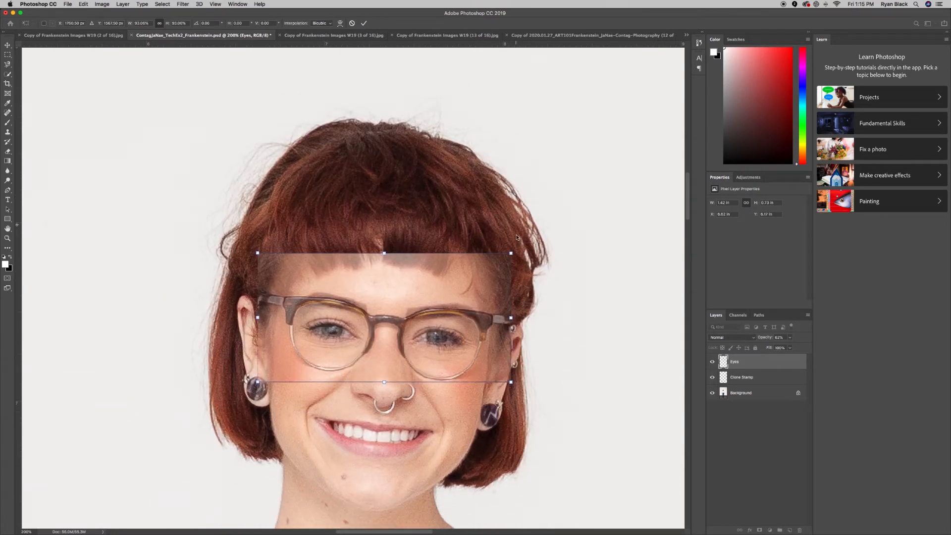
Rotate the strip about half a degree clockwise and nudge it down a few pixels.
left_click(82, 5)
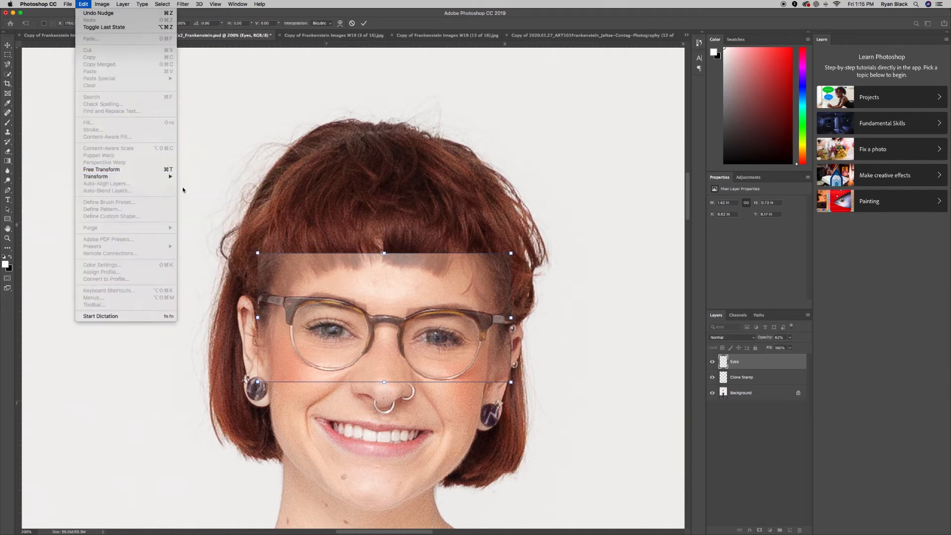
mouse_move(170, 177)
left_click(197, 195)
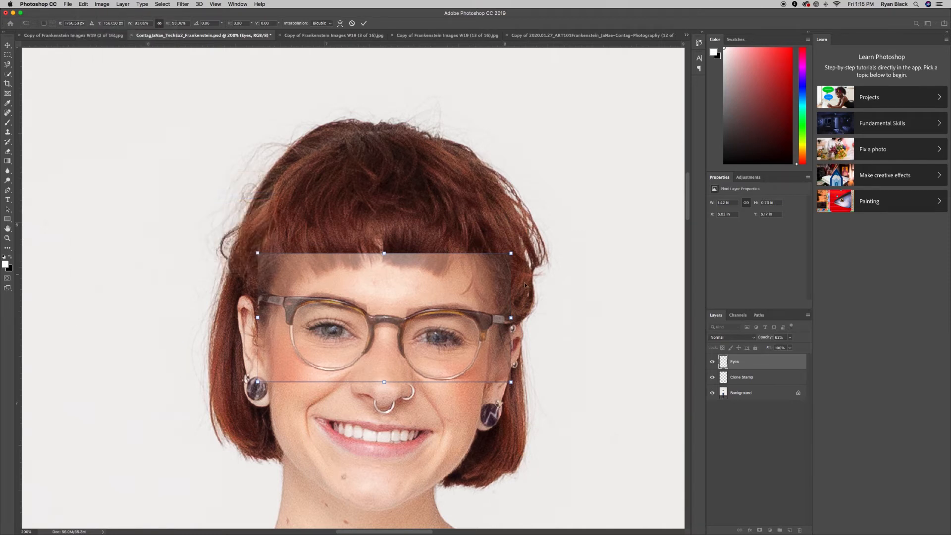
left_click_drag(515, 252, 516, 254)
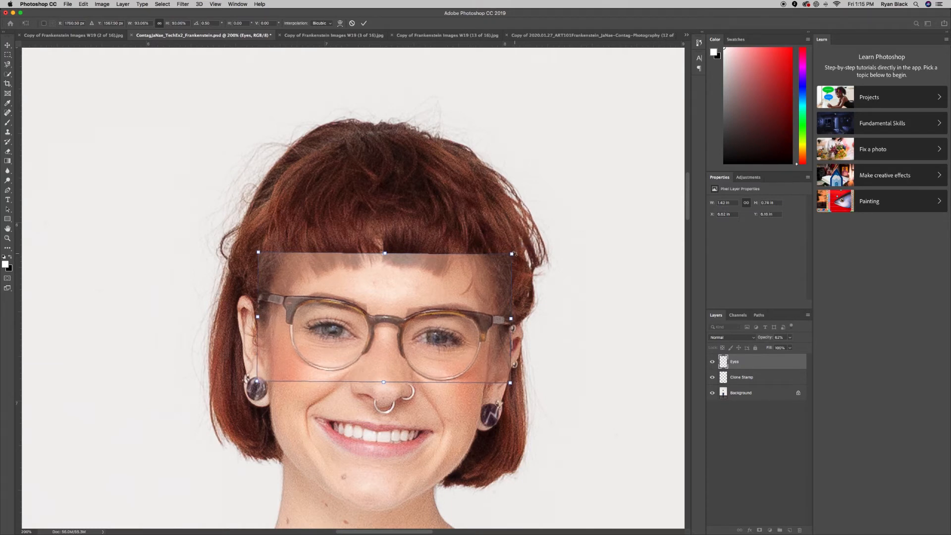
key("Down")
key("Down")
key("Down")
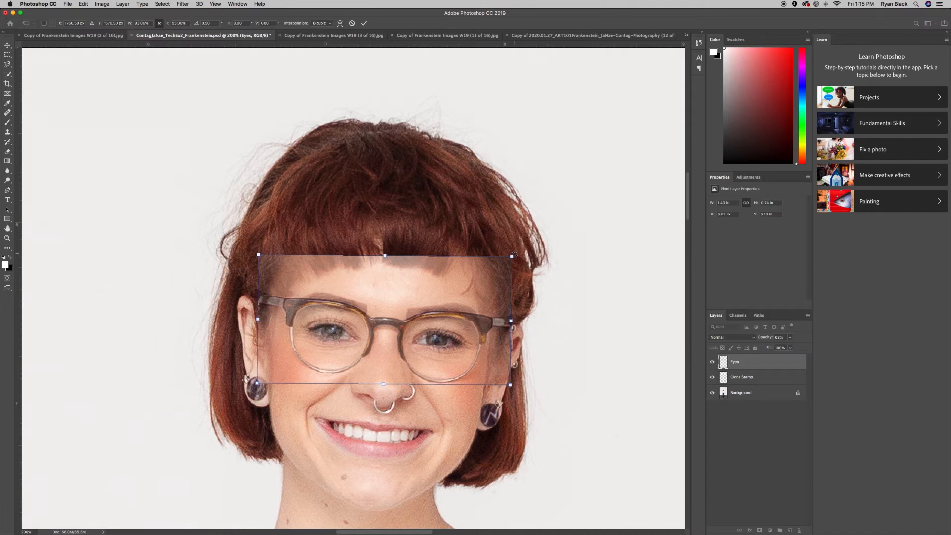
scroll(541, 275, "up", 10)
scroll(547, 277, "right", 2)
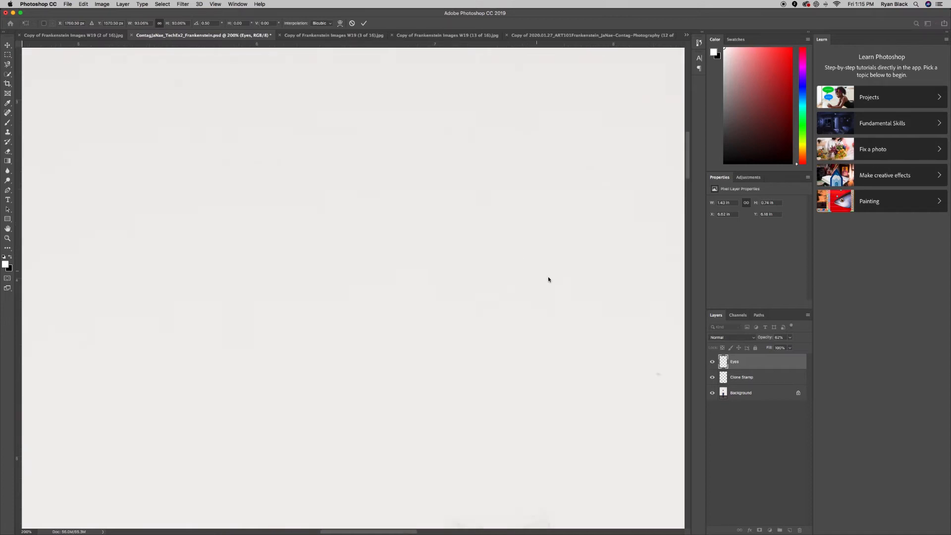
scroll(548, 279, "down", 12)
scroll(548, 280, "up", 4)
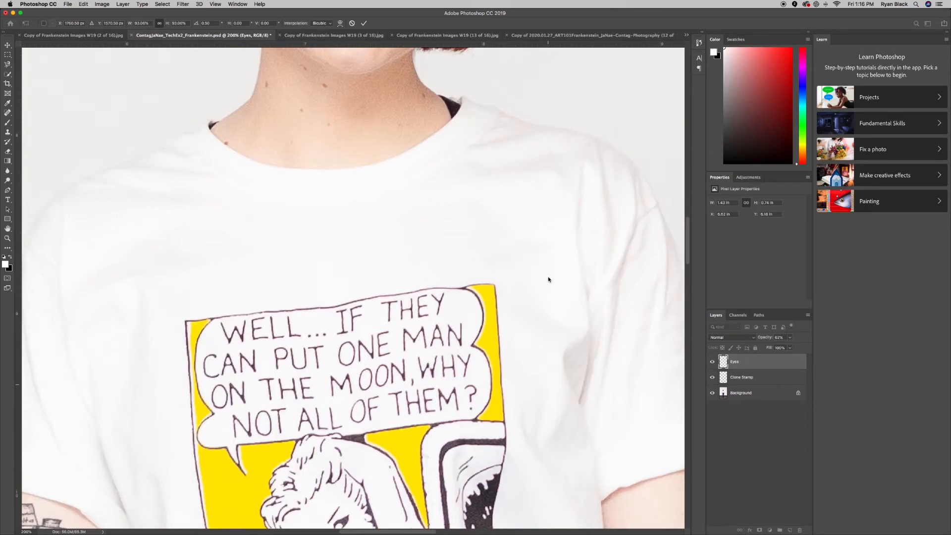
scroll(548, 279, "up", 4)
scroll(547, 278, "down", 1)
scroll(535, 272, "up", 1)
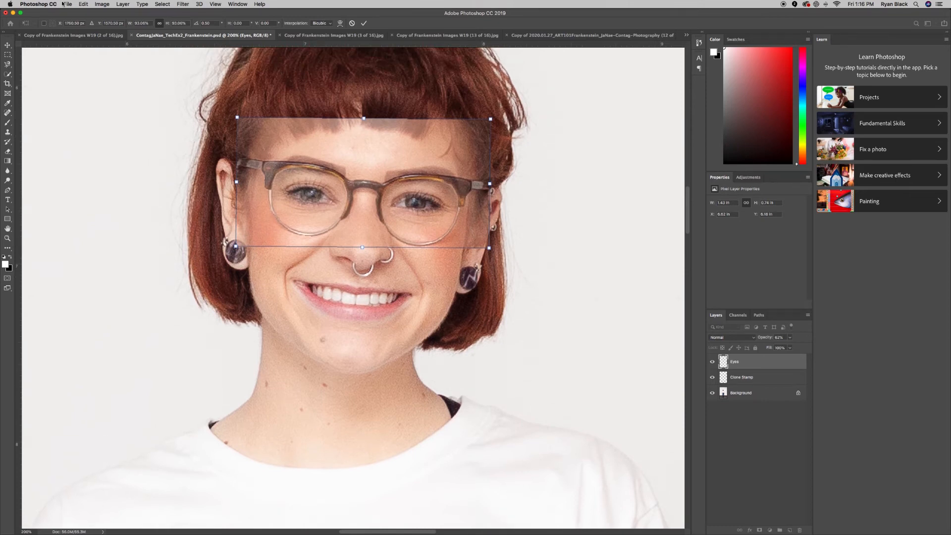
Narrow the strip to about 92% and commit the transform.
left_click(83, 4)
mouse_move(116, 177)
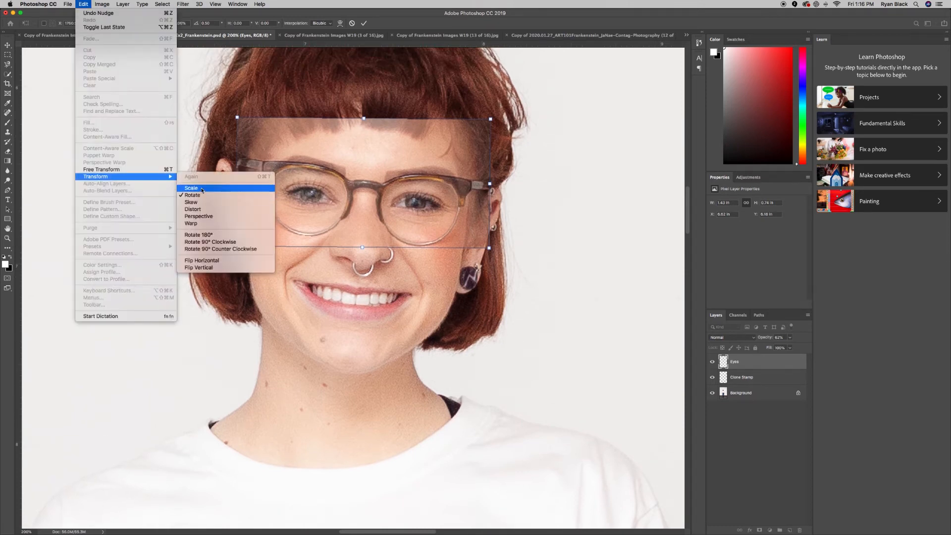
left_click(222, 189)
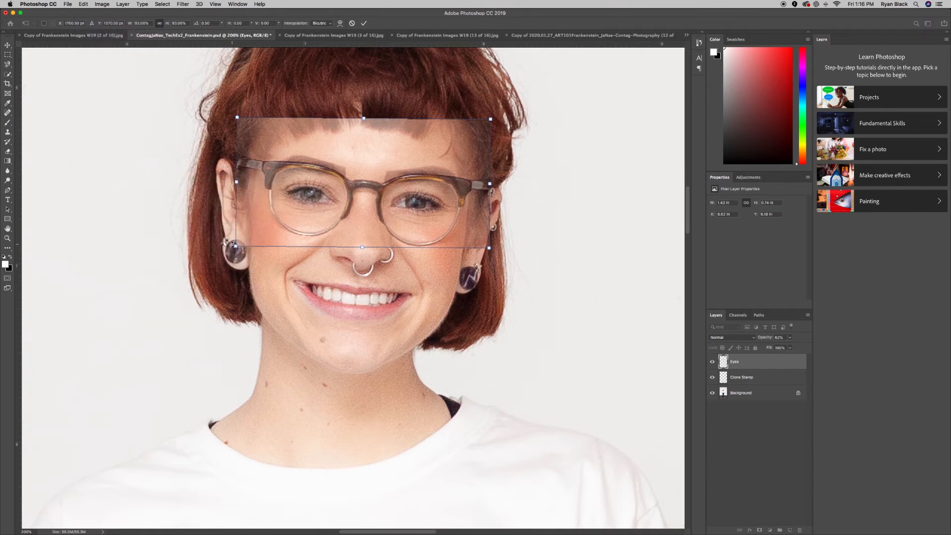
left_click_drag(235, 244, 238, 243)
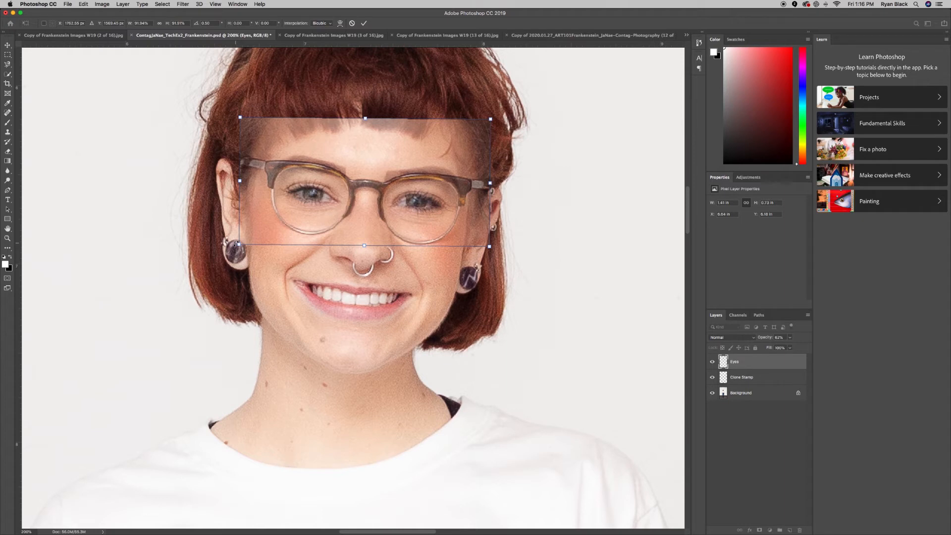
key("Return")
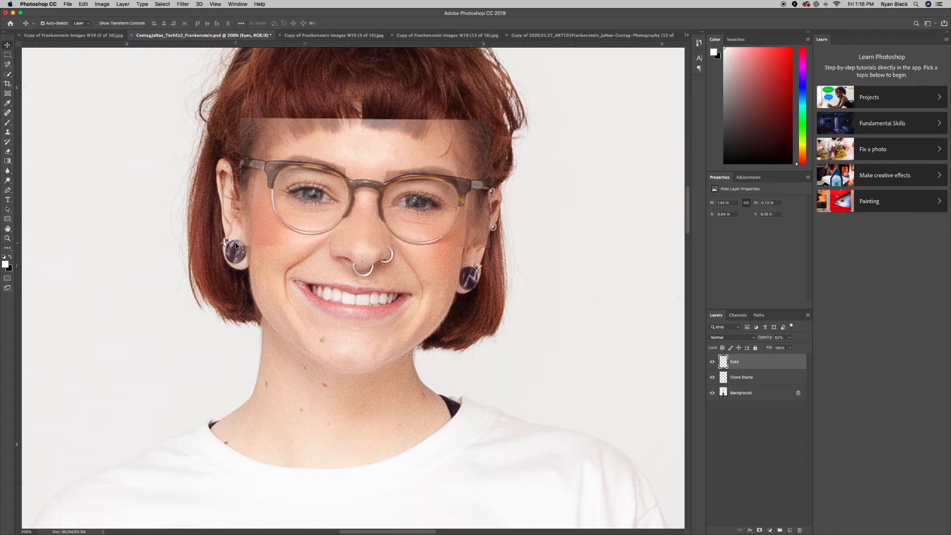
Zoom out to 100% and raise the Eyes layer opacity back to 100%.
key("super+minus")
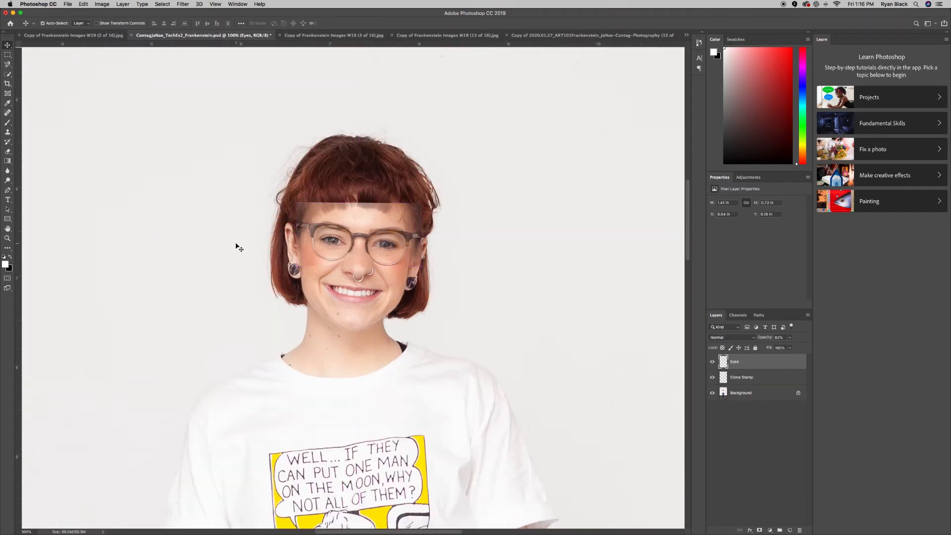
left_click(789, 338)
left_click_drag(790, 350, 819, 351)
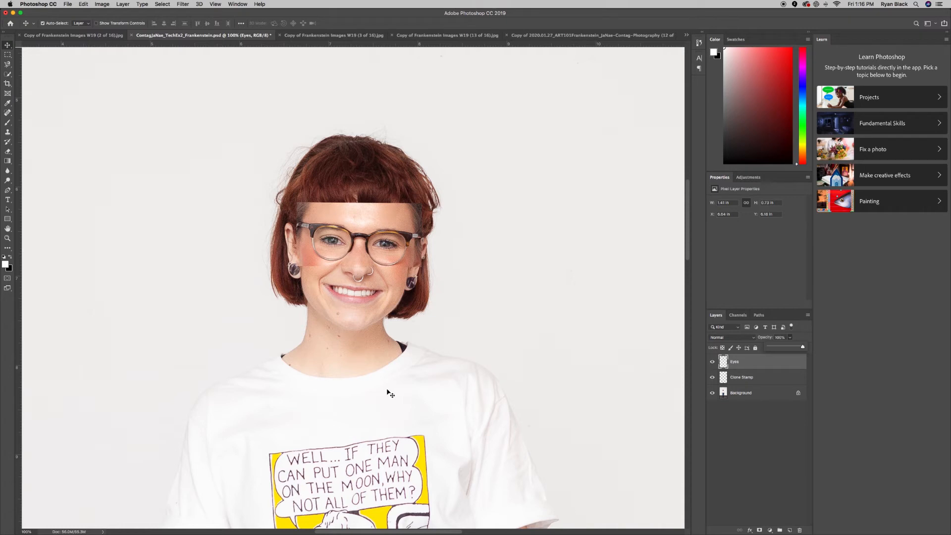
scroll(389, 393, "up", 1)
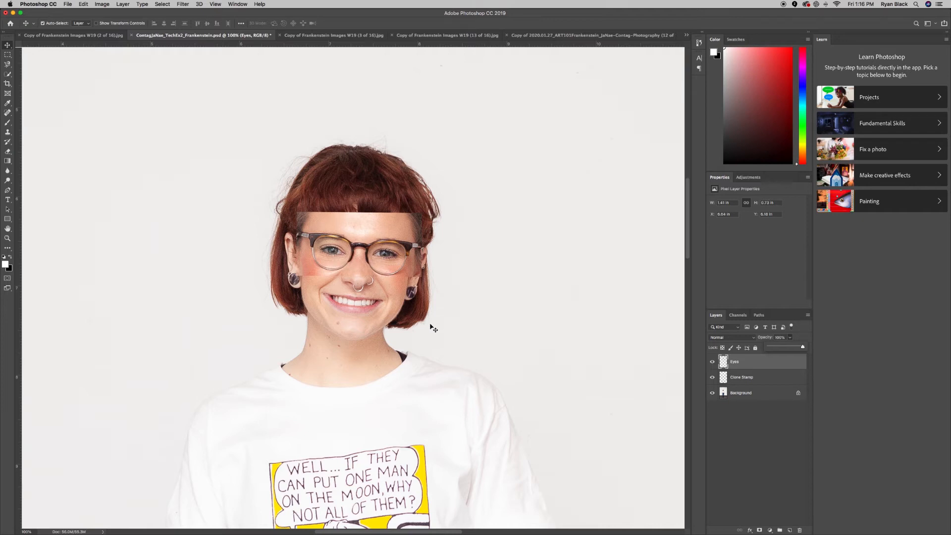
Add a layer mask to Eyes and paint black with a small brush along the strip's top edge.
left_click(760, 530)
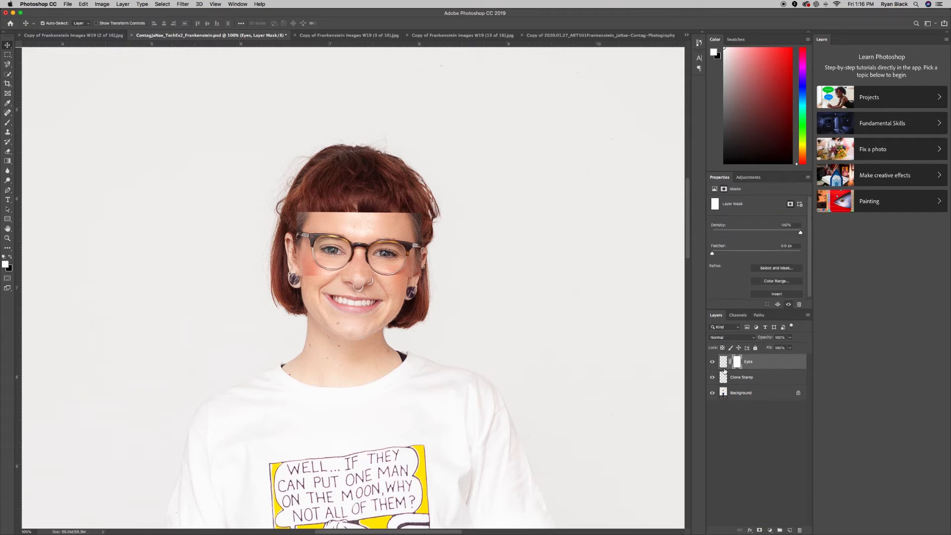
scroll(499, 255, "down", 1)
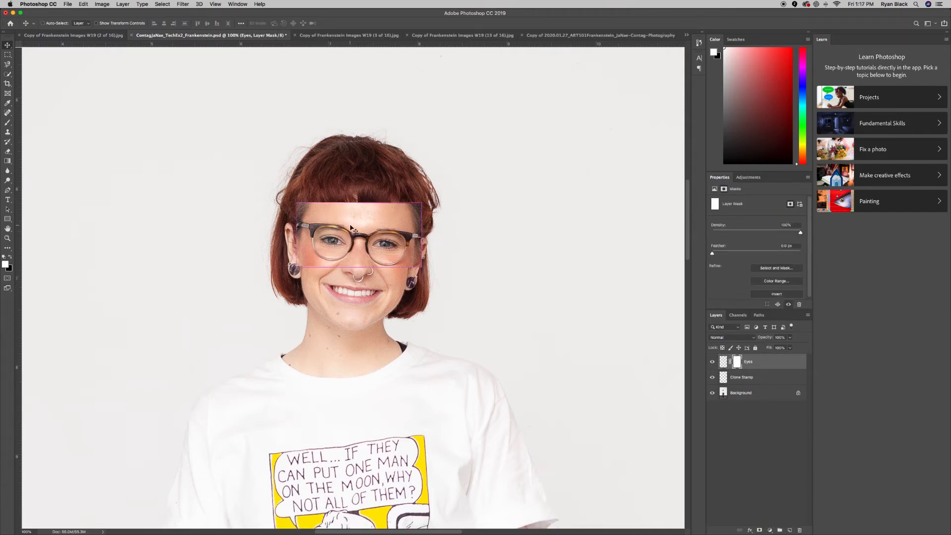
key("super+equal")
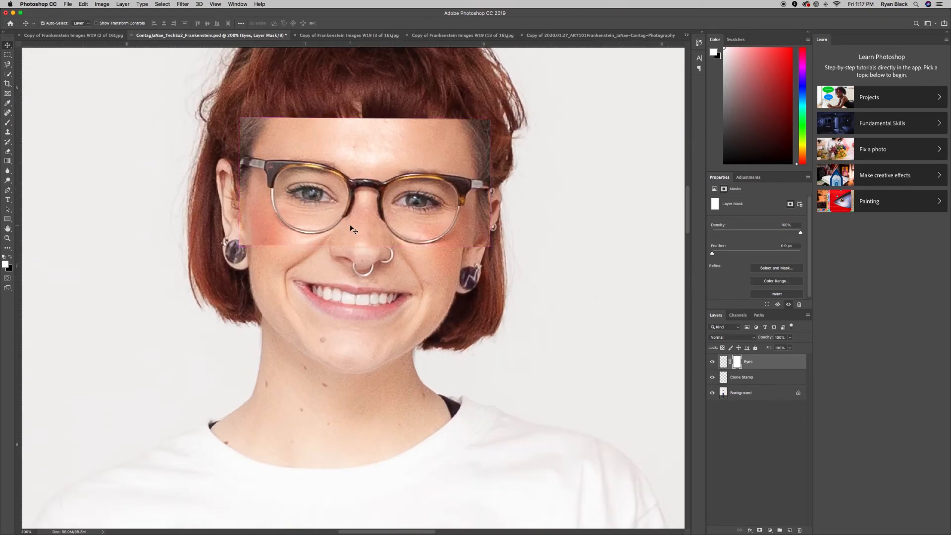
scroll(350, 228, "up", 4)
key("b")
key("bracketleft")
key("bracketleft")
key("bracketleft")
key("bracketleft")
key("bracketleft")
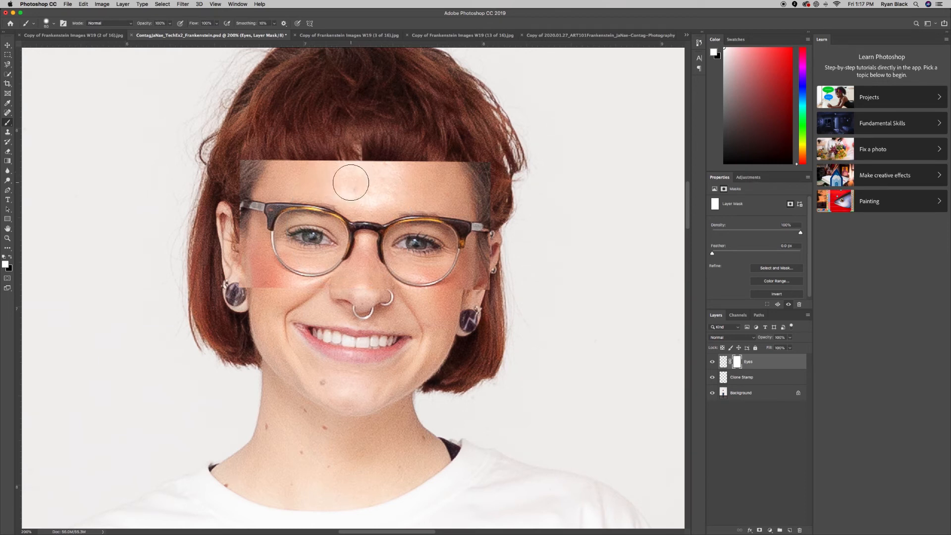
key("x")
mouse_move(346, 173)
left_mouse_down()
mouse_move(502, 195)
mouse_move(492, 180)
mouse_move(446, 171)
mouse_move(233, 170)
left_mouse_up()
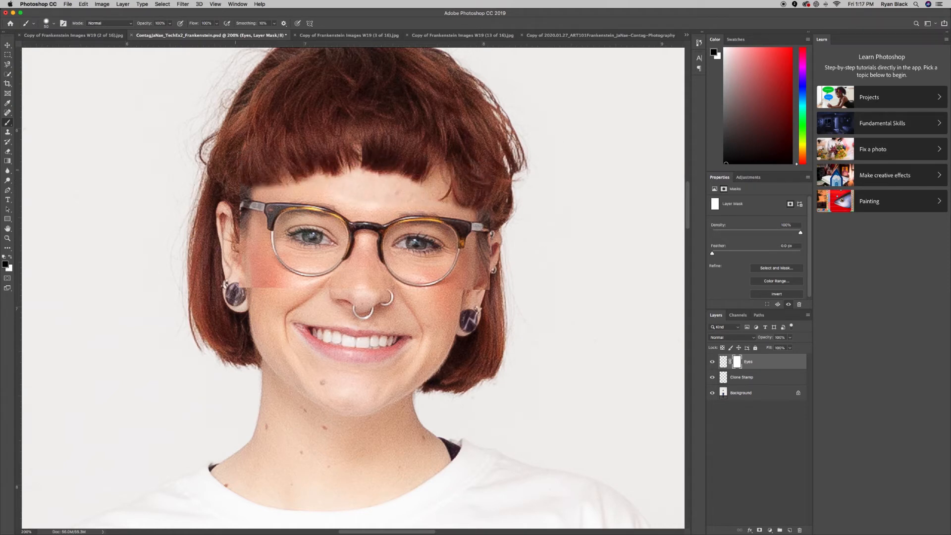
Mask the strip's edges to reveal the bangs, blend the eyebrows and hide the left-cheek patch.
key("bracketleft")
key("bracketleft")
key("bracketleft")
key("bracketleft")
key("bracketleft")
mouse_move(246, 193)
left_mouse_down()
mouse_move(264, 198)
mouse_move(256, 194)
mouse_move(273, 187)
mouse_move(266, 198)
mouse_move(311, 200)
left_mouse_up()
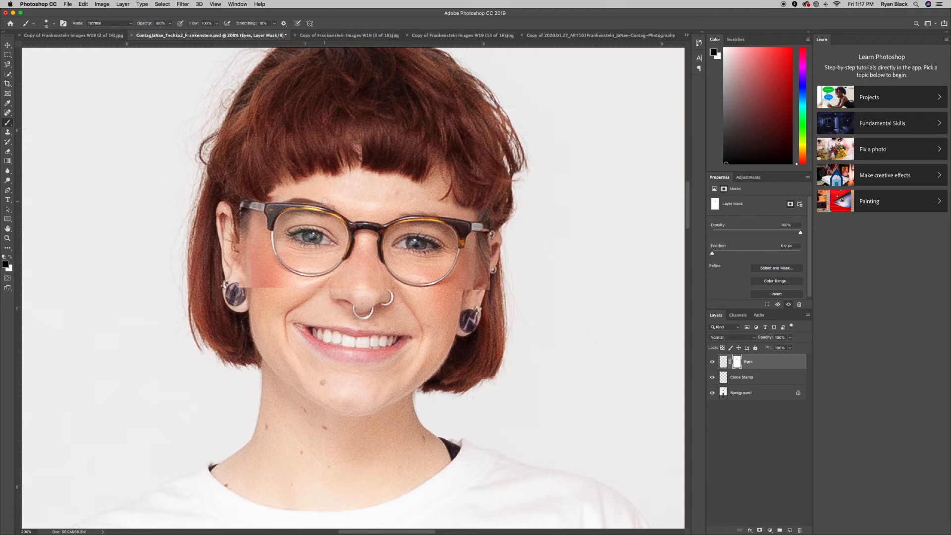
left_click_drag(339, 205, 343, 209)
left_click_drag(400, 214, 469, 214)
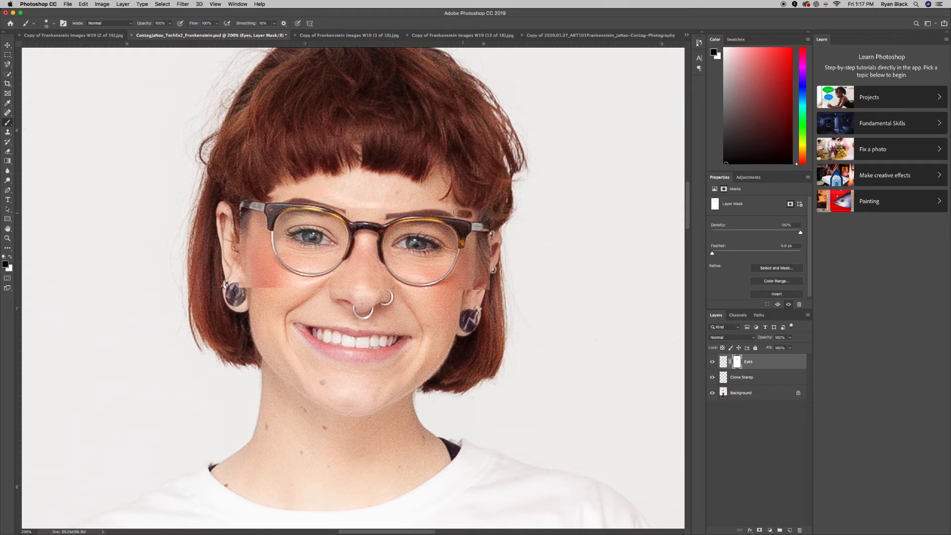
left_click_drag(411, 208, 468, 209)
left_click_drag(236, 212, 262, 217)
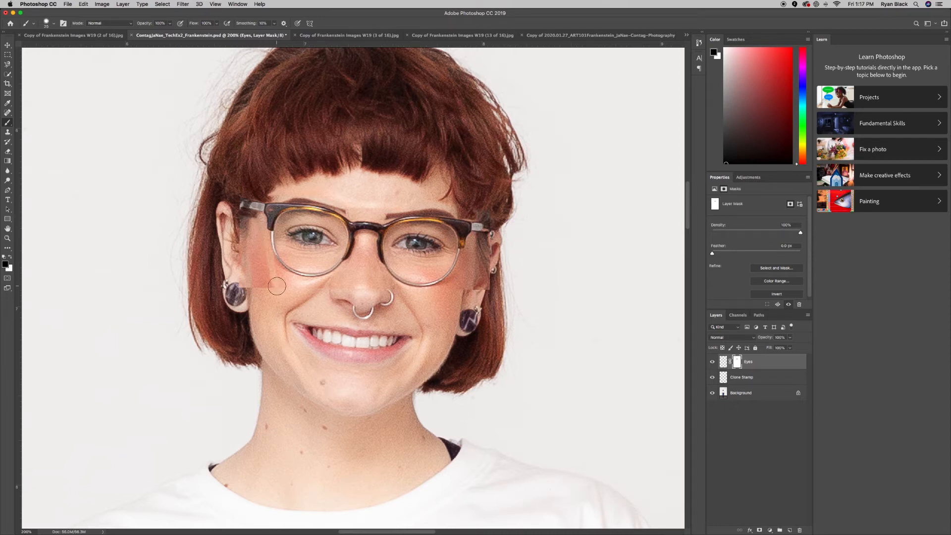
mouse_move(276, 277)
left_mouse_down()
mouse_move(248, 282)
mouse_move(235, 228)
mouse_move(247, 229)
mouse_move(257, 274)
mouse_move(257, 253)
mouse_move(277, 281)
mouse_move(313, 292)
mouse_move(379, 291)
mouse_move(364, 268)
mouse_move(351, 275)
mouse_move(357, 267)
mouse_move(390, 296)
mouse_move(409, 300)
mouse_move(463, 299)
mouse_move(505, 283)
left_mouse_up()
Paint black on the Eyes layer mask over the right cheek, temple and hair beside the glasses hinge.
scroll(450, 293, "right", 4)
scroll(449, 293, "right", 1)
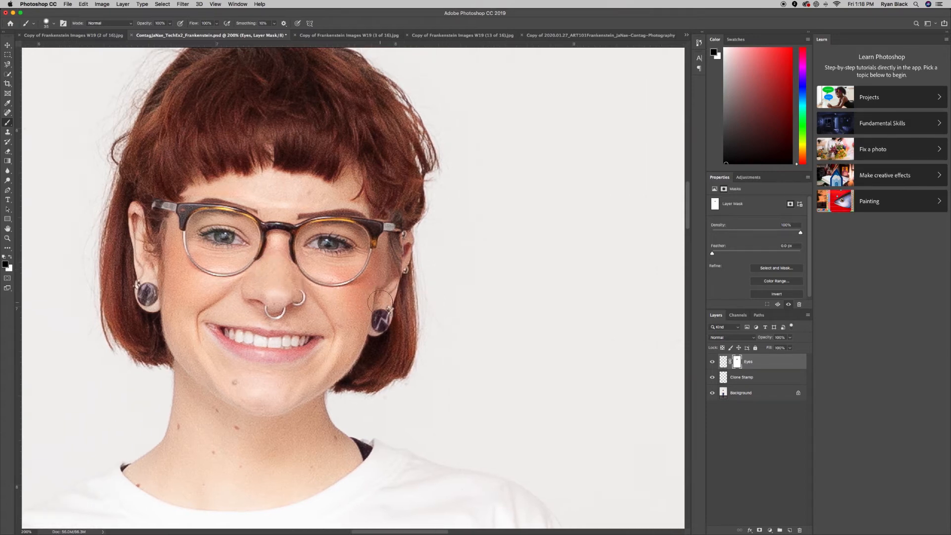
mouse_move(352, 297)
left_mouse_down()
mouse_move(387, 286)
mouse_move(394, 250)
mouse_move(406, 247)
mouse_move(398, 290)
left_mouse_up()
mouse_move(396, 193)
left_mouse_down()
mouse_move(390, 210)
mouse_move(276, 193)
mouse_move(285, 203)
left_mouse_up()
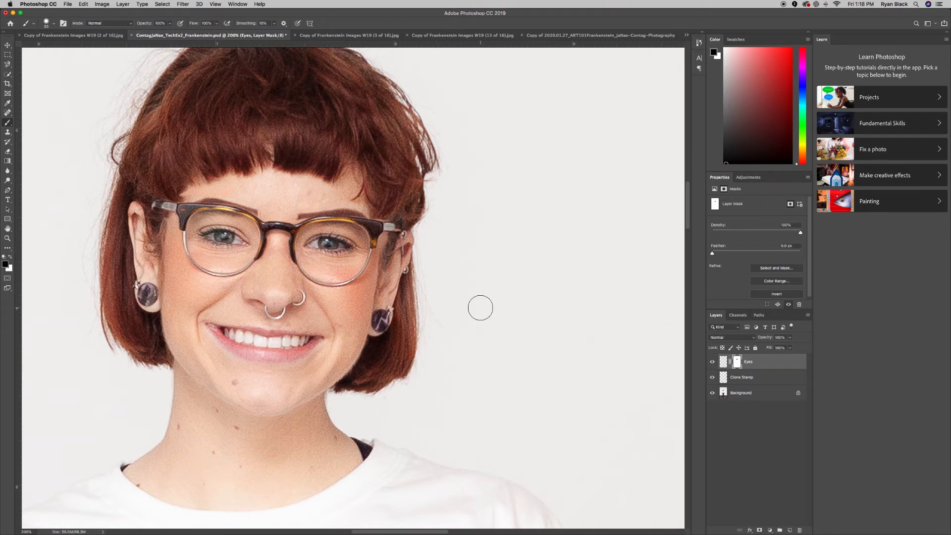
key("super+minus")
key("super+minus")
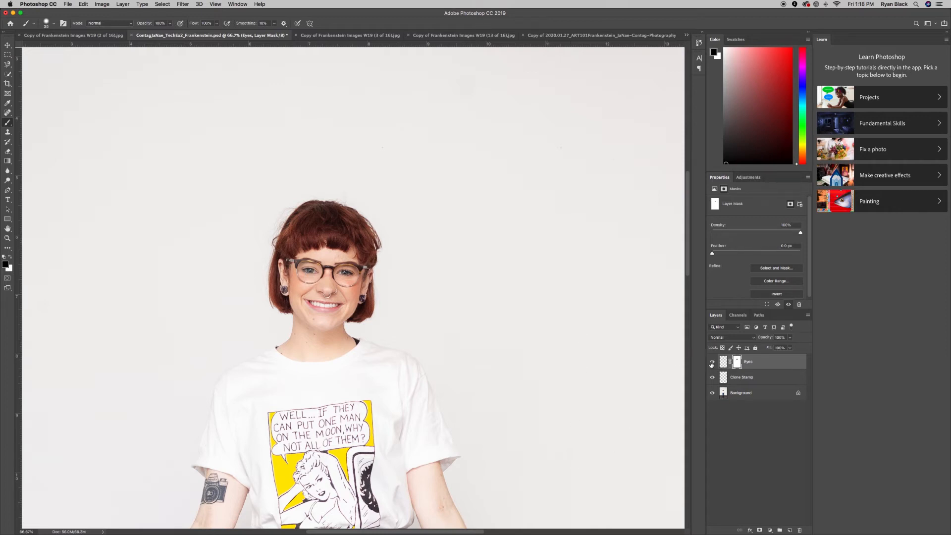
Compare with the Eyes layer hidden and shown, then save the .psd with Maximize Compatibility.
left_click(711, 363)
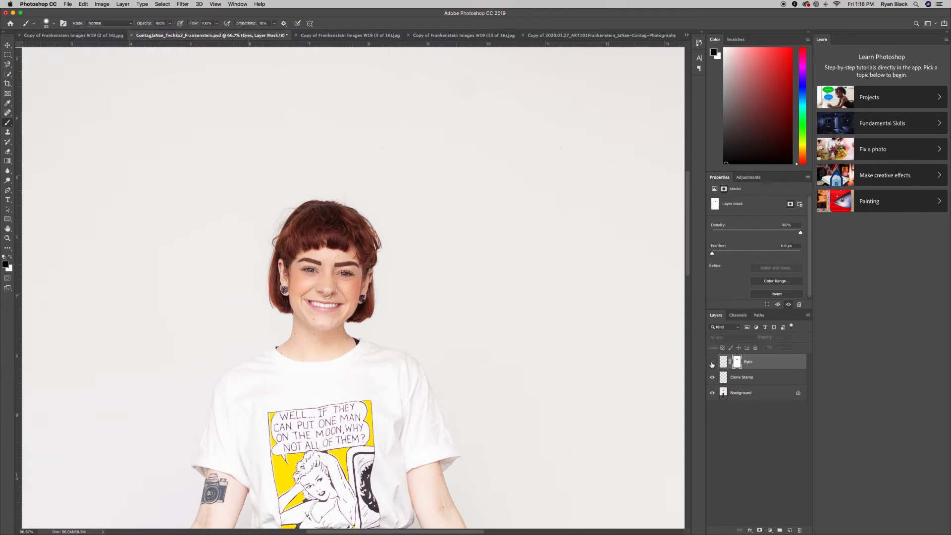
left_click(712, 364)
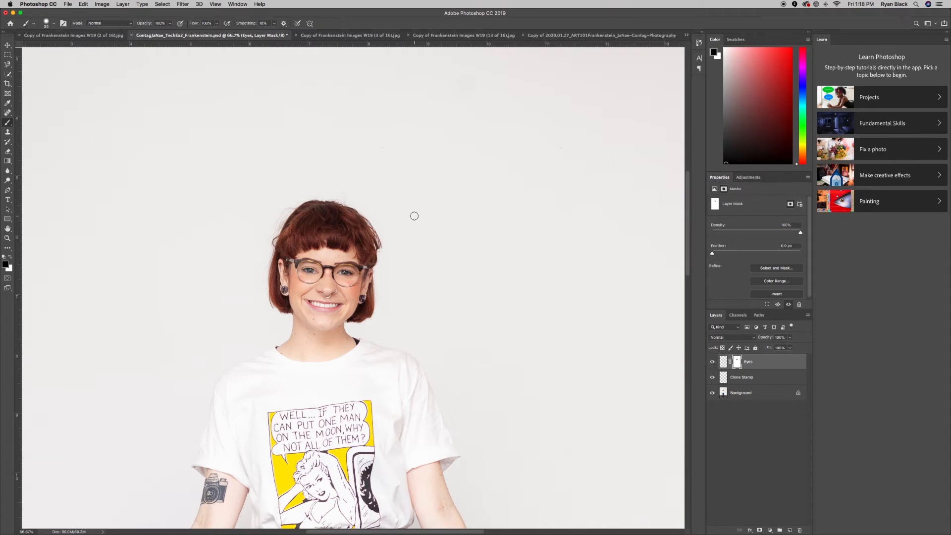
key("super+s")
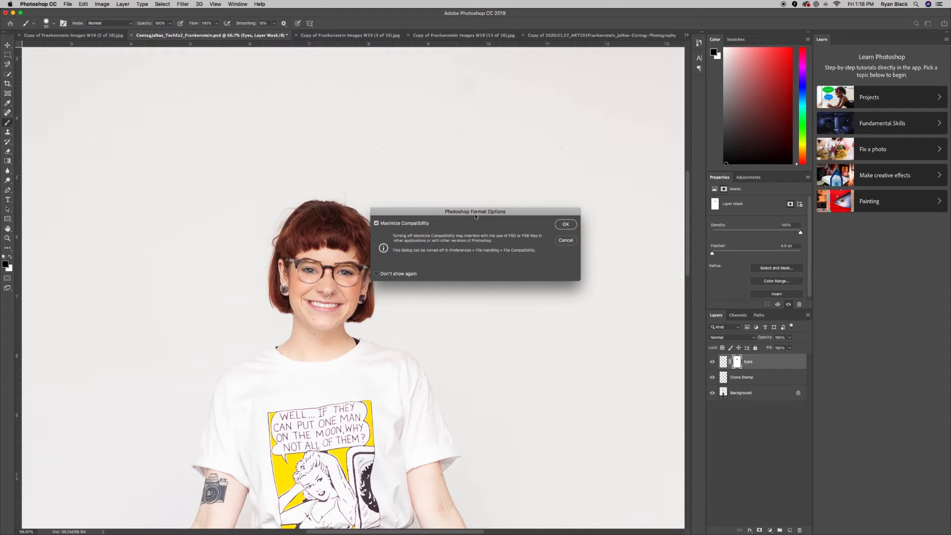
left_click(571, 221)
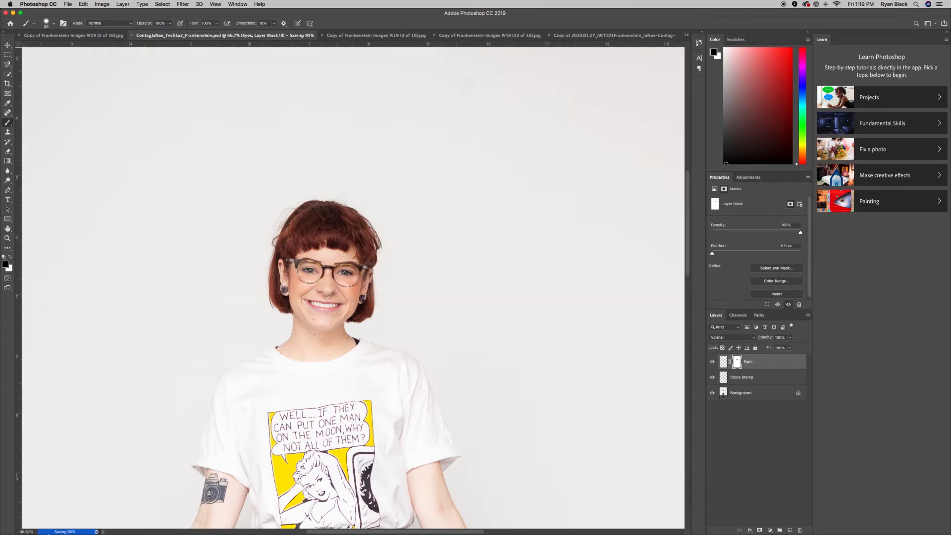
key("super+minus")
key("super+minus")
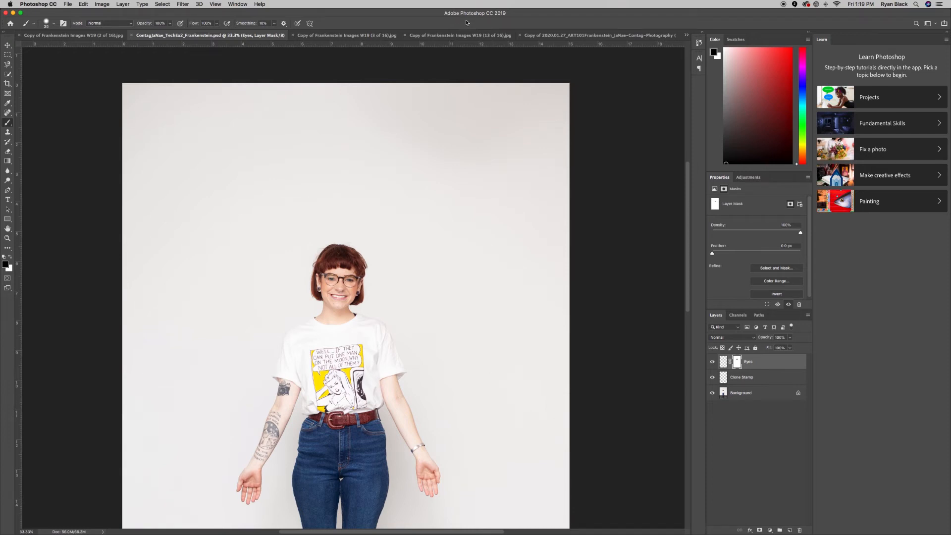
Bring up Copy of ART101_Frankenstein_AQ19 (7 of 13).jpg and place the composite's tab beside it.
left_click(35, 36)
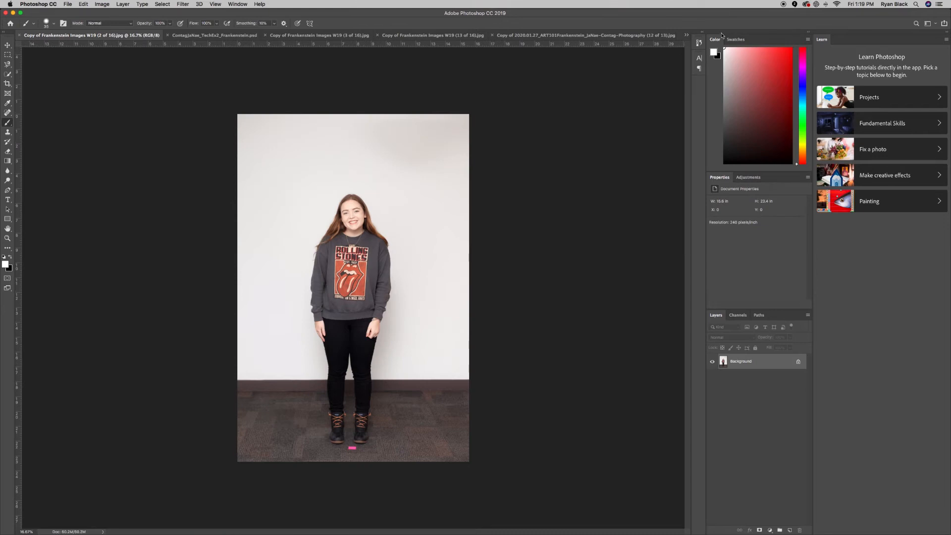
left_click(685, 36)
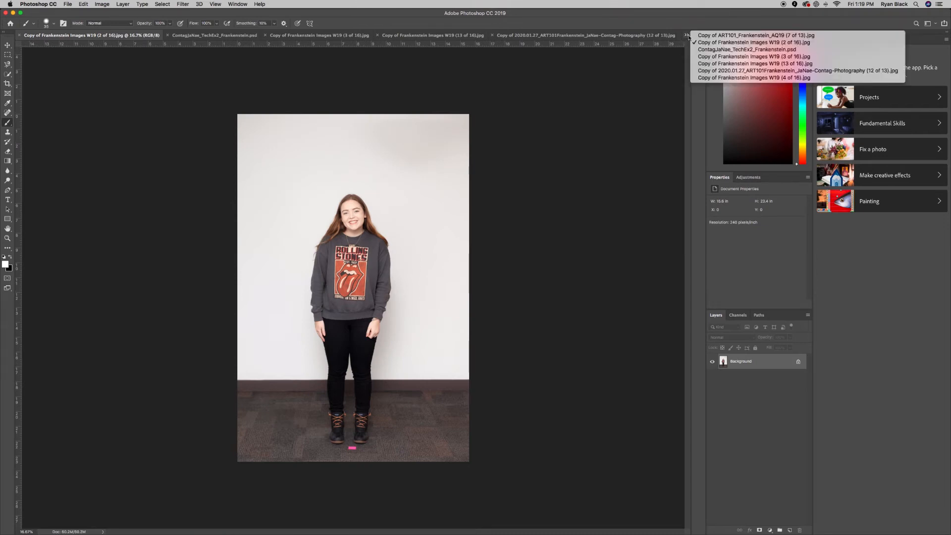
left_click(696, 36)
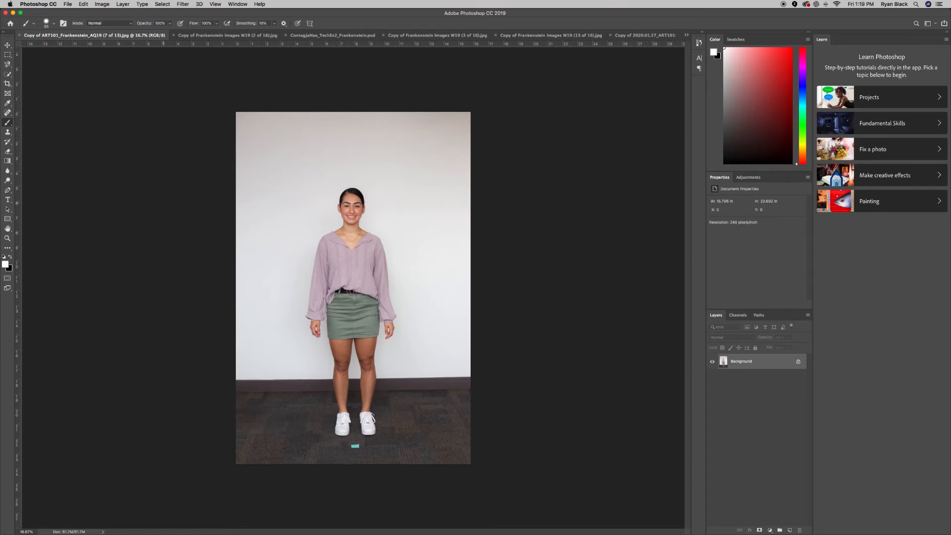
left_click_drag(305, 39, 202, 40)
Zoom in on the woman's purple shirt.
key("super+equal")
key("super+equal")
key("super+equal")
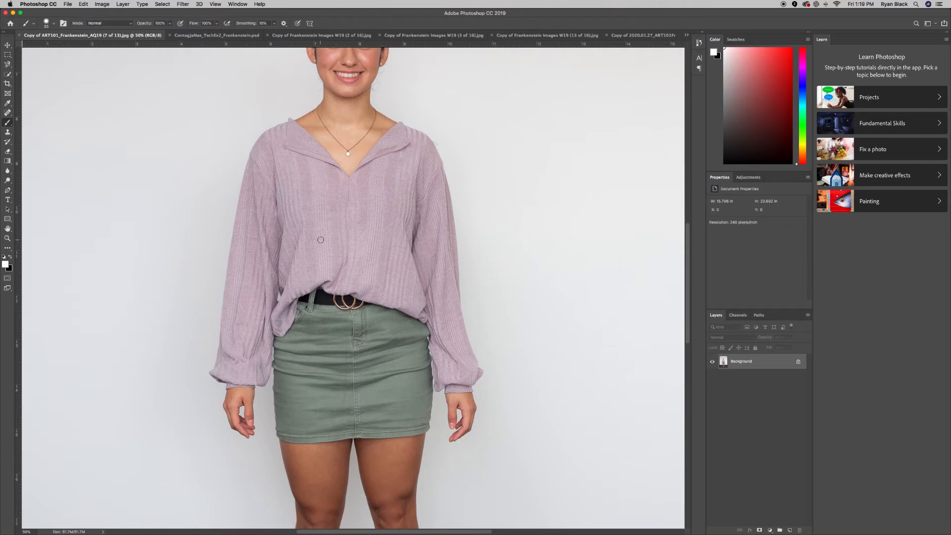
scroll(321, 240, "left", 3)
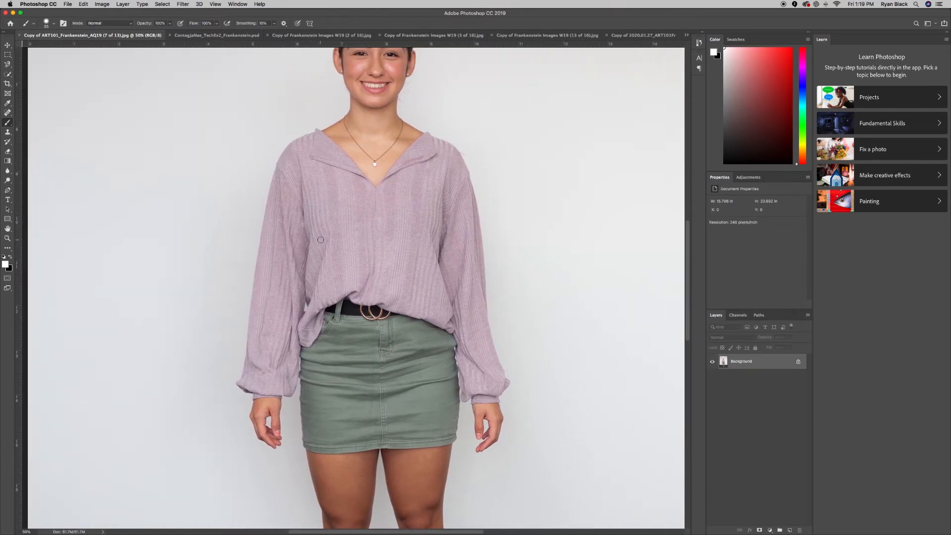
key("super+equal")
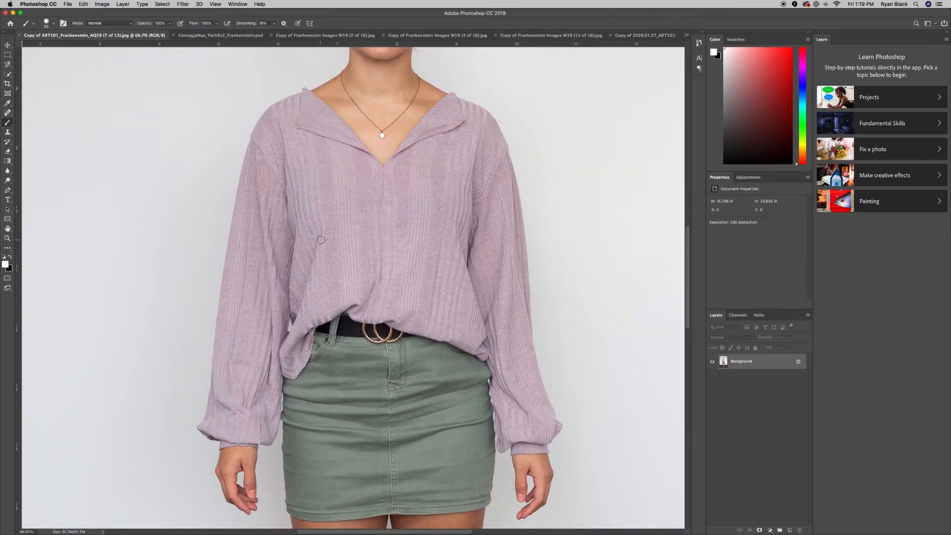
scroll(320, 239, "up", 3)
scroll(320, 239, "right", 2)
scroll(320, 240, "down", 3)
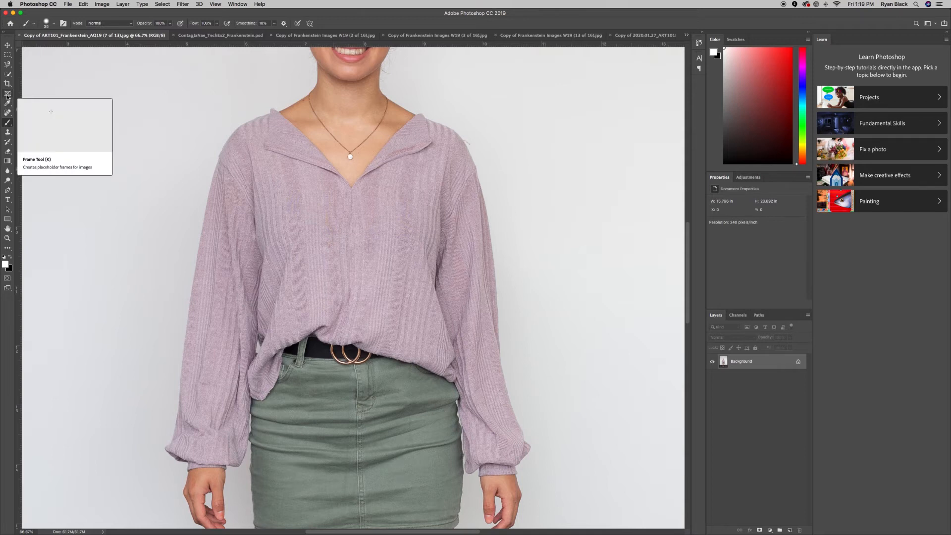
With the Magnetic Lasso, trace the shirt's neckline from the left shoulder down to the V.
left_click(7, 64)
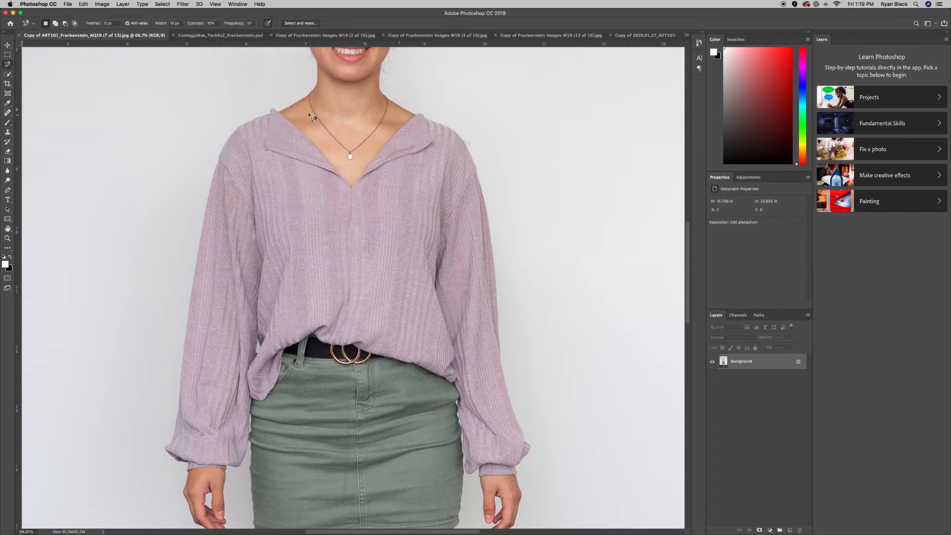
left_click(271, 107)
left_click(339, 173)
left_click(351, 188)
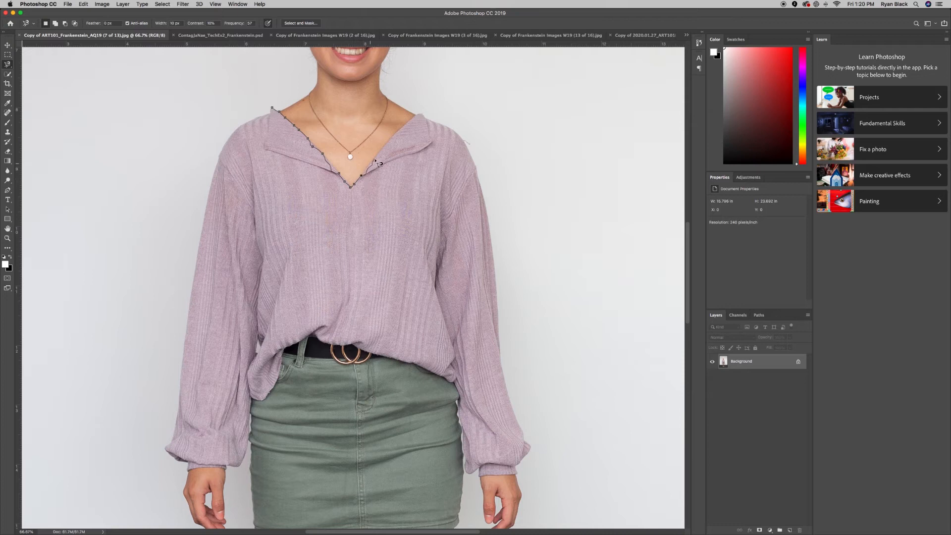
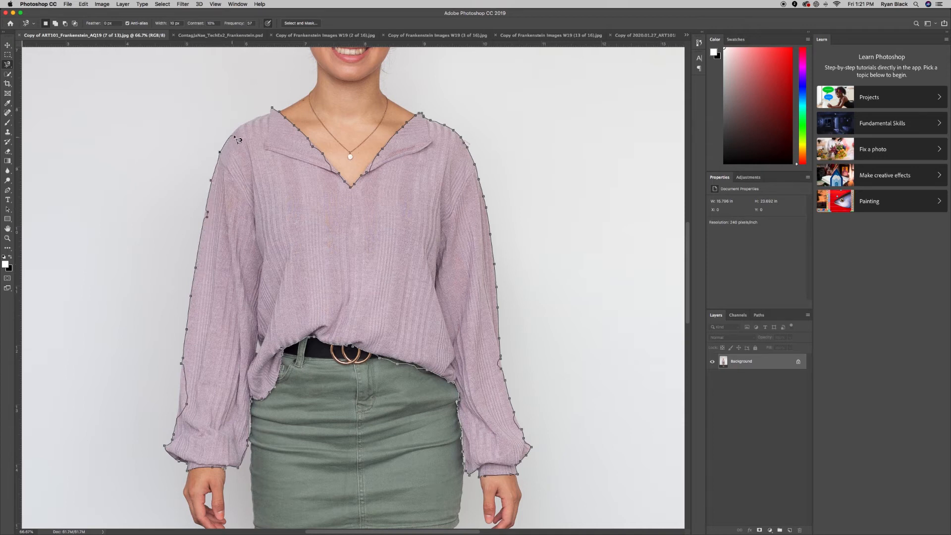
Close the Magnetic Lasso selection around the purple shirt at the collar and view it as a quick mask.
left_click(270, 107)
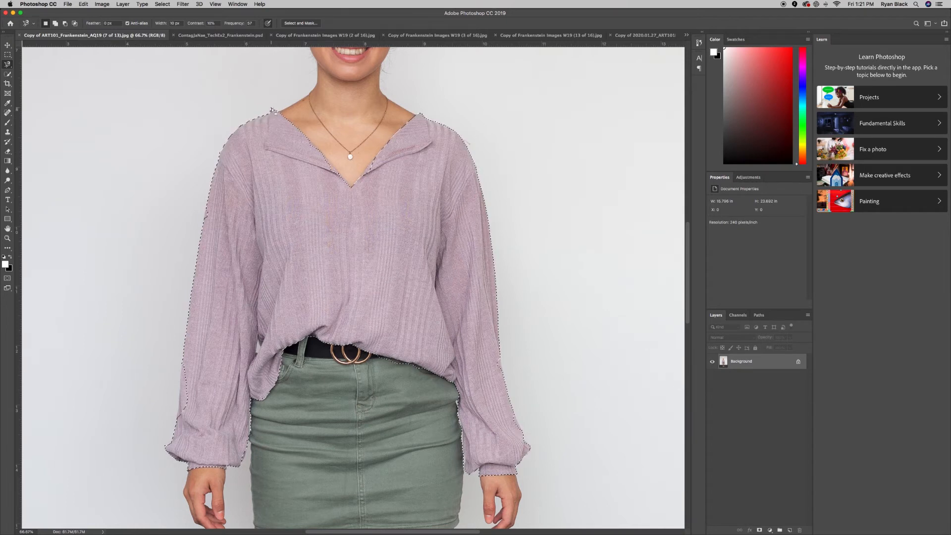
left_click(8, 278)
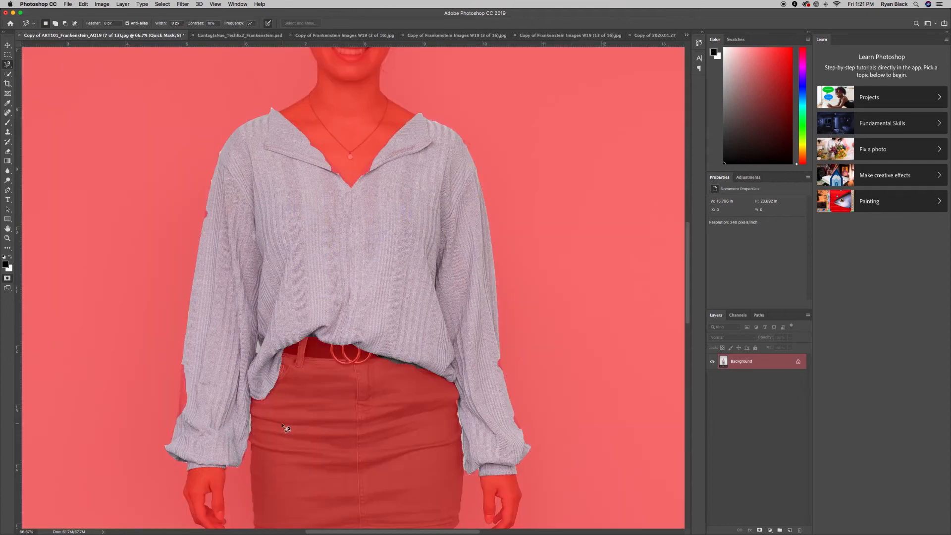
Zoom in on the sleeve cuff and paint black over its left part on the quick mask.
key("super+equal")
scroll(285, 429, "up", 1)
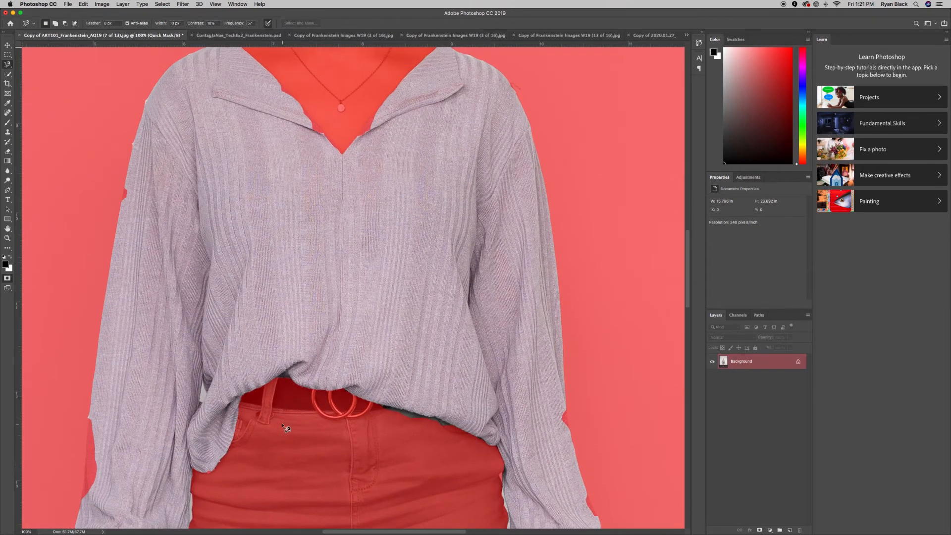
scroll(565, 482, "down", 8)
scroll(565, 483, "right", 4)
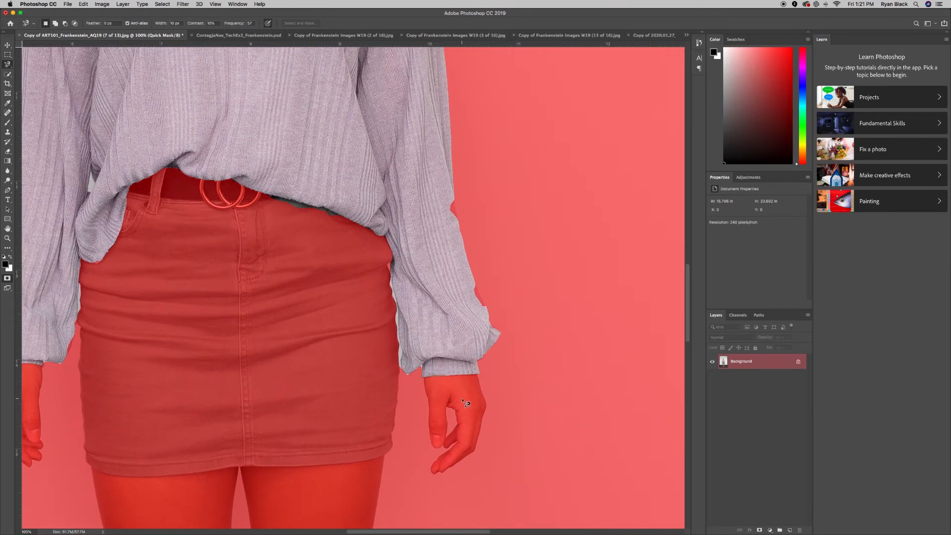
key("b")
key("z")
left_click(428, 372)
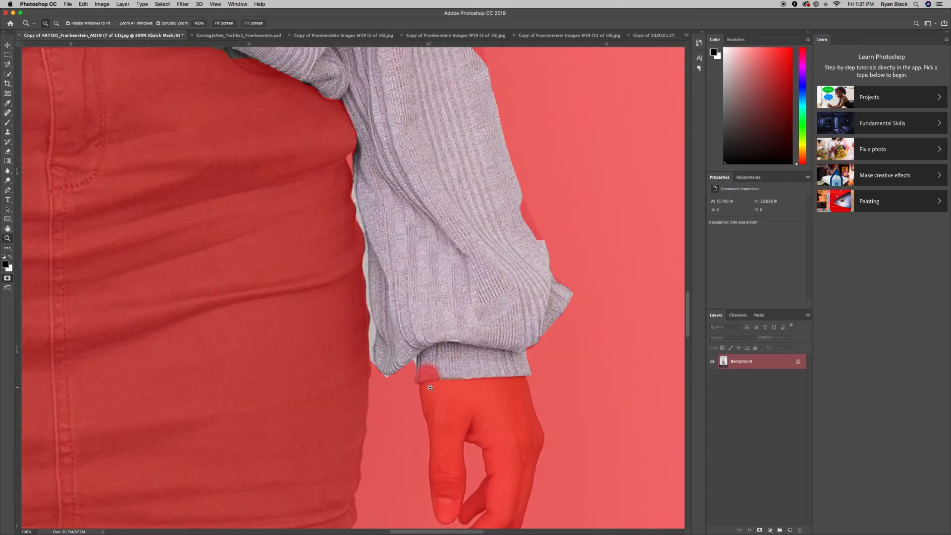
left_click(431, 388)
left_click(430, 388)
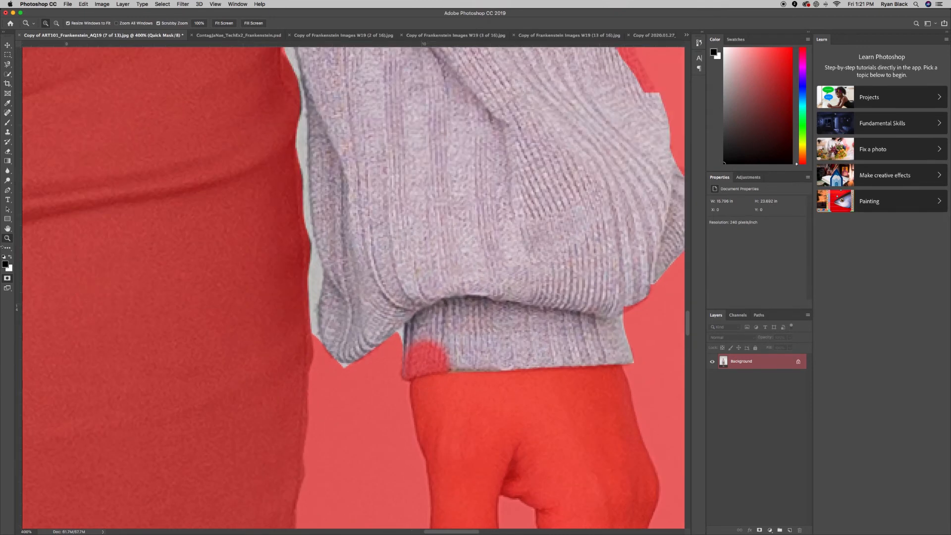
key("b")
scroll(557, 392, "down", 5)
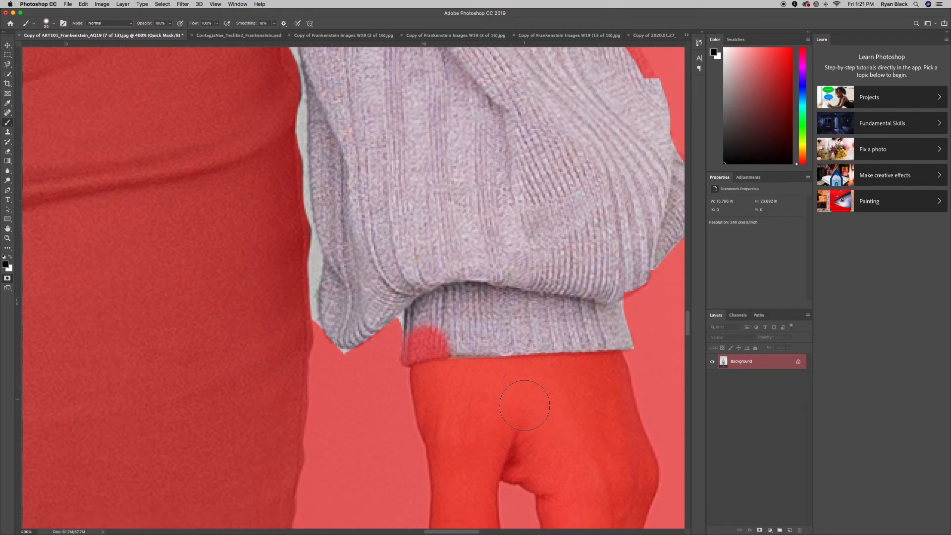
key("super+minus")
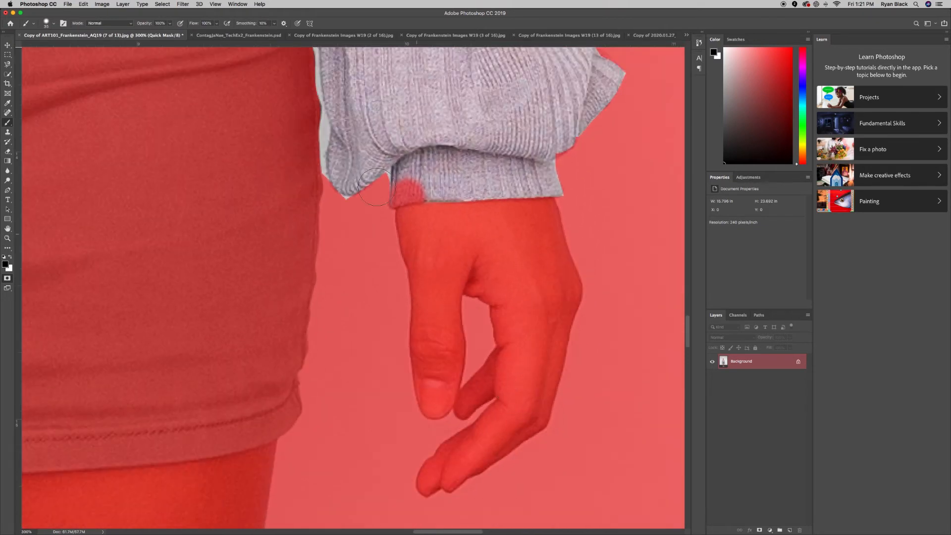
mouse_move(407, 173)
left_mouse_down()
mouse_move(407, 244)
mouse_move(417, 152)
mouse_move(394, 188)
mouse_move(378, 167)
mouse_move(409, 198)
mouse_move(431, 411)
mouse_move(464, 204)
mouse_move(467, 459)
left_mouse_up()
Paint white with a larger brush to unmask the right hand, wrist, and left sleeve and forearm.
key("x")
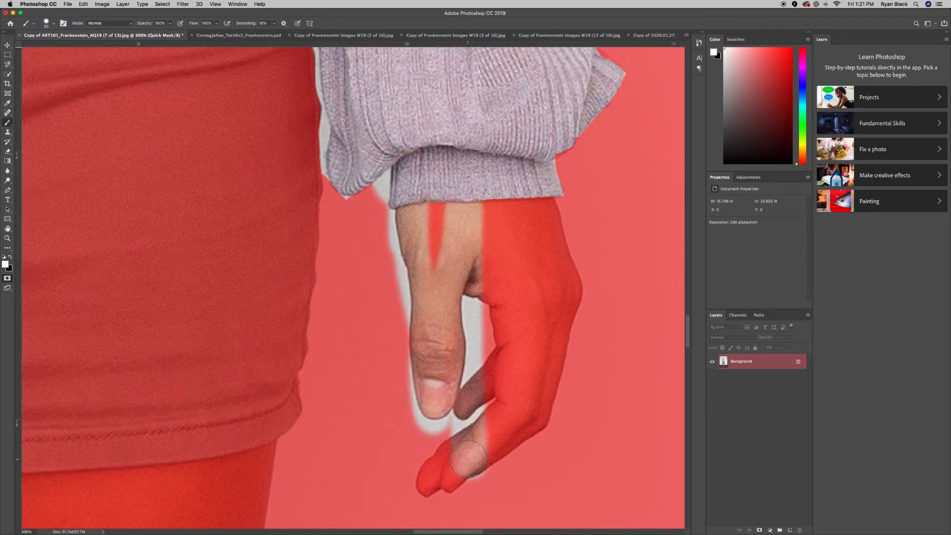
key("super+minus")
key("super+minus")
key("super+minus")
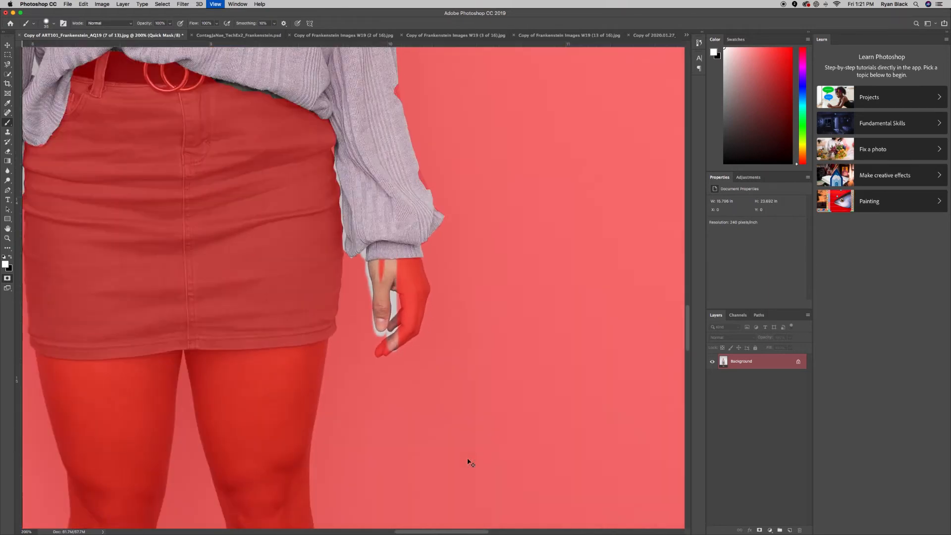
key("bracketright")
key("bracketright")
key("bracketright")
mouse_move(384, 277)
left_mouse_down()
mouse_move(385, 313)
mouse_move(369, 328)
mouse_move(379, 266)
left_mouse_up()
mouse_move(382, 136)
left_mouse_down()
mouse_move(392, 242)
mouse_move(382, 199)
mouse_move(362, 222)
mouse_move(355, 177)
left_mouse_up()
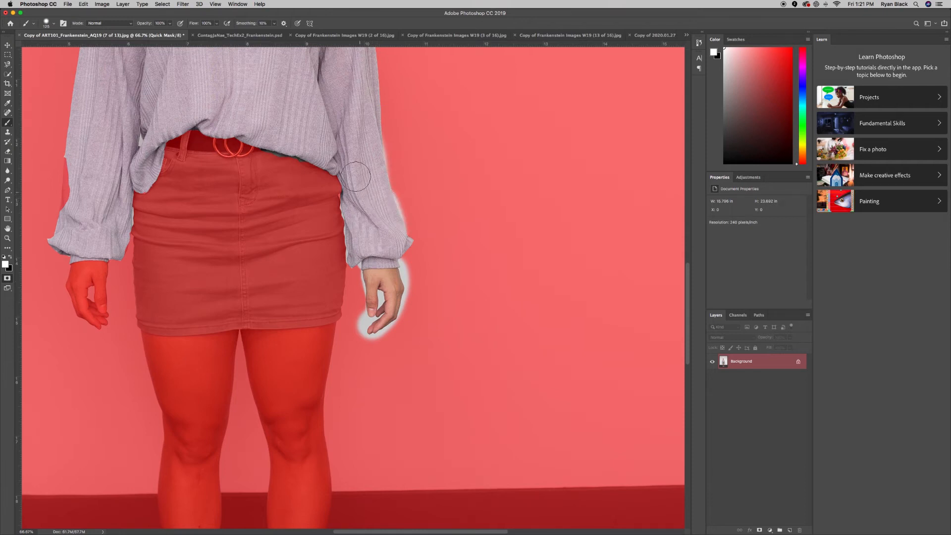
mouse_move(64, 158)
left_mouse_down()
mouse_move(72, 178)
mouse_move(70, 161)
mouse_move(53, 309)
mouse_move(73, 273)
mouse_move(69, 327)
mouse_move(101, 235)
mouse_move(88, 303)
mouse_move(89, 320)
mouse_move(95, 295)
mouse_move(98, 325)
mouse_move(120, 233)
left_mouse_up()
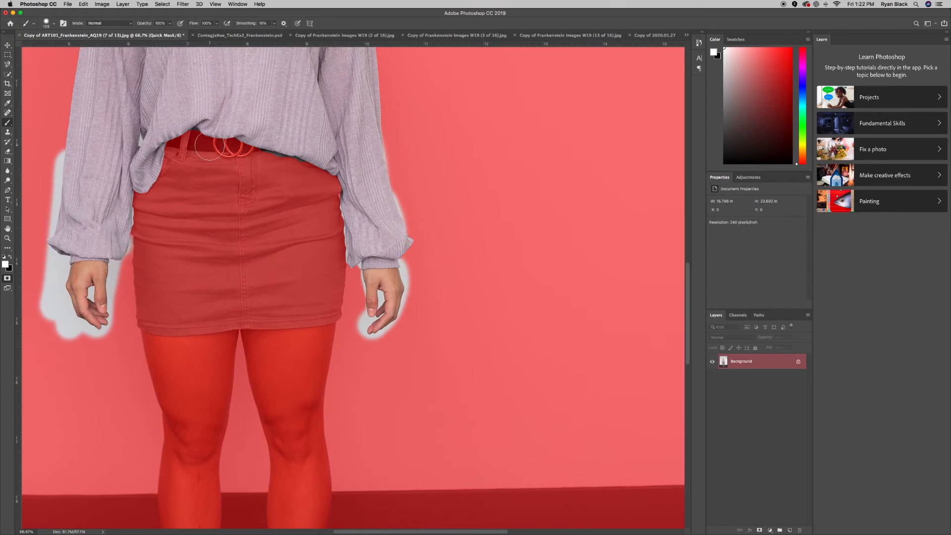
scroll(210, 146, "up", 8)
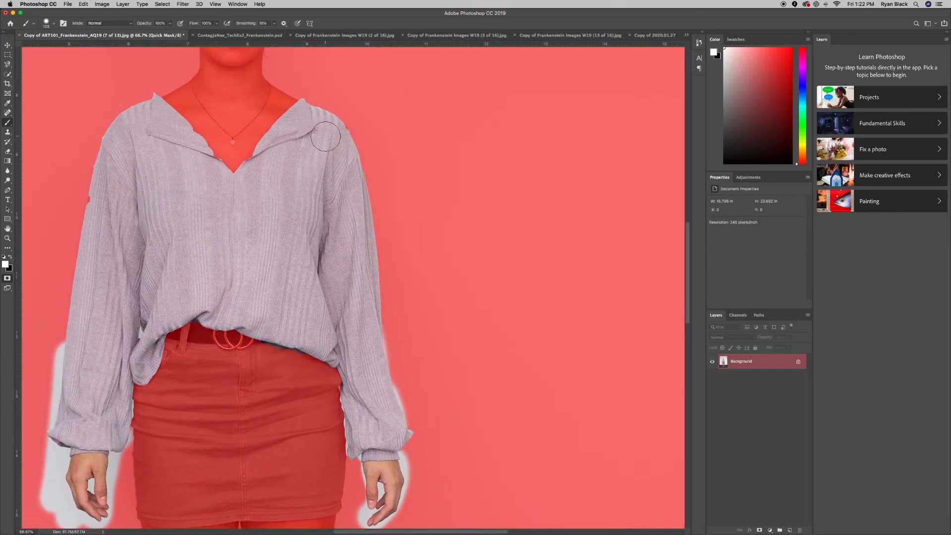
With a smaller brush, unmask both shoulder edges and a left-sleeve spot, then exit Quick Mask.
key("[")
key("[")
key("[")
key("[")
key("[")
key("[")
key("[")
left_click_drag(302, 101, 347, 136)
left_click_drag(92, 204, 97, 176)
mouse_move(105, 140)
left_mouse_down()
mouse_move(147, 106)
mouse_move(182, 126)
mouse_move(168, 100)
mouse_move(159, 101)
mouse_move(231, 175)
mouse_move(302, 100)
left_mouse_up()
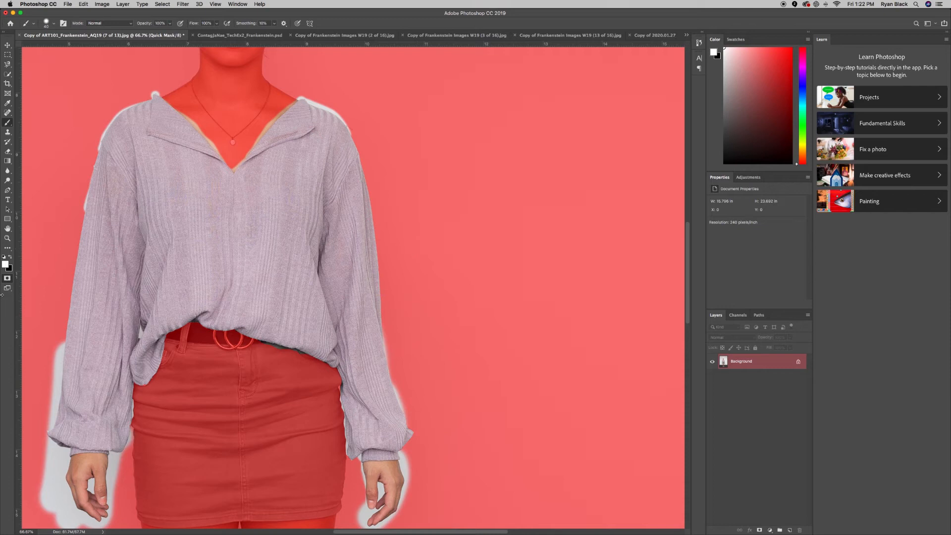
left_click(7, 279)
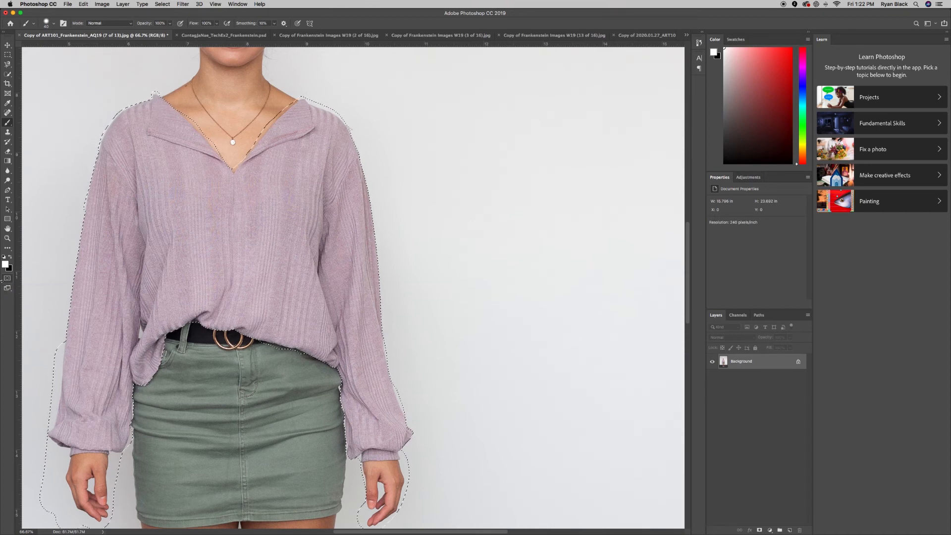
Paste the shirt into the Frankenstein composite as Layer 1 and move it over the woman's torso.
left_click(234, 36)
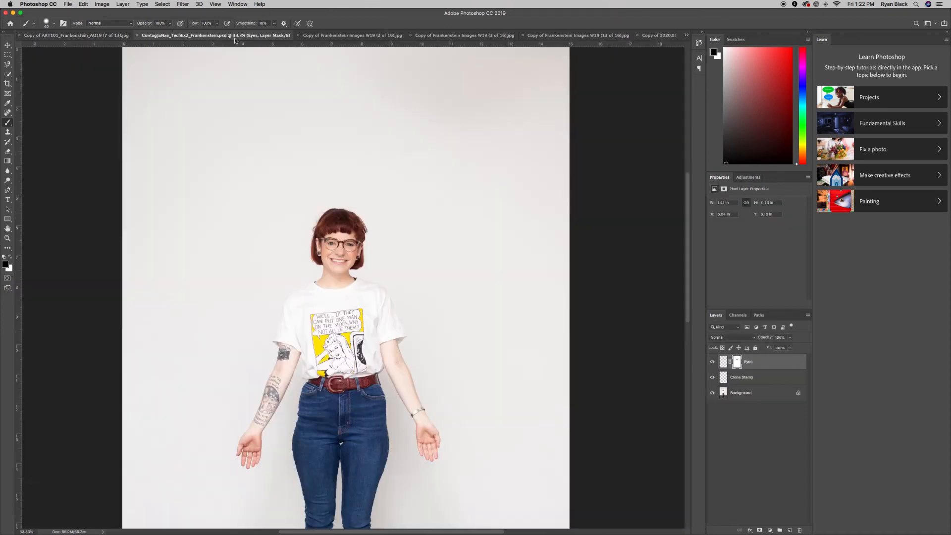
scroll(320, 231, "down", 3)
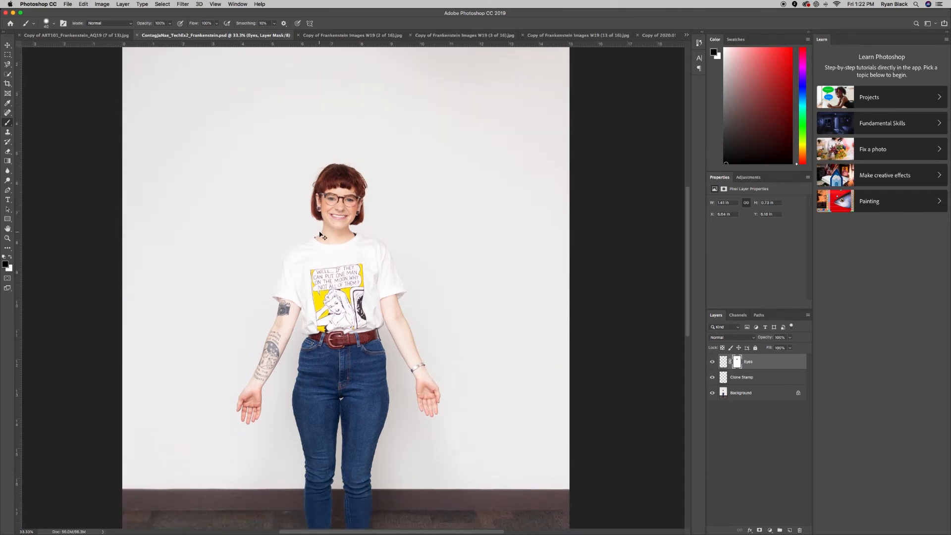
key("super+v")
key("x")
left_click(7, 46)
left_click_drag(367, 242, 363, 294)
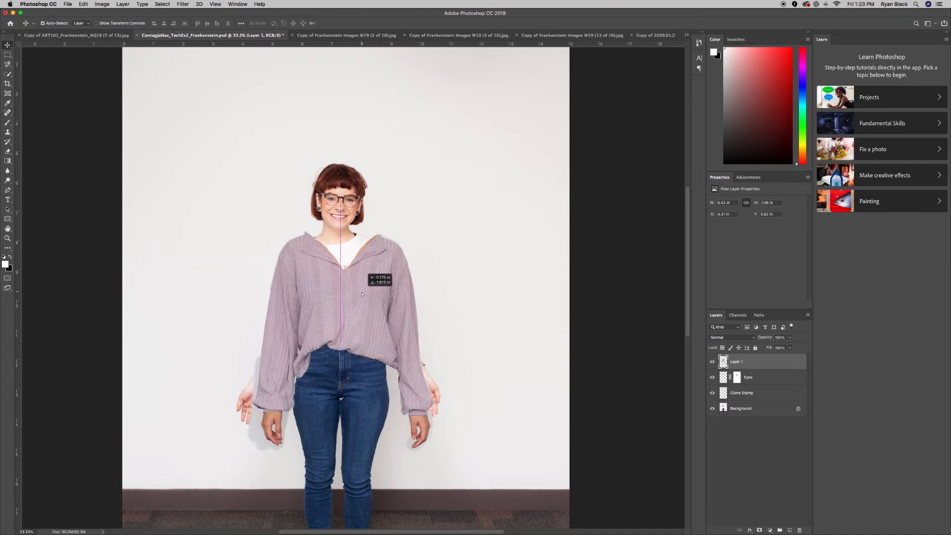
mouse_move(362, 294)
left_mouse_down()
mouse_move(355, 290)
mouse_move(365, 276)
left_mouse_up()
scroll(360, 279, "down", 1)
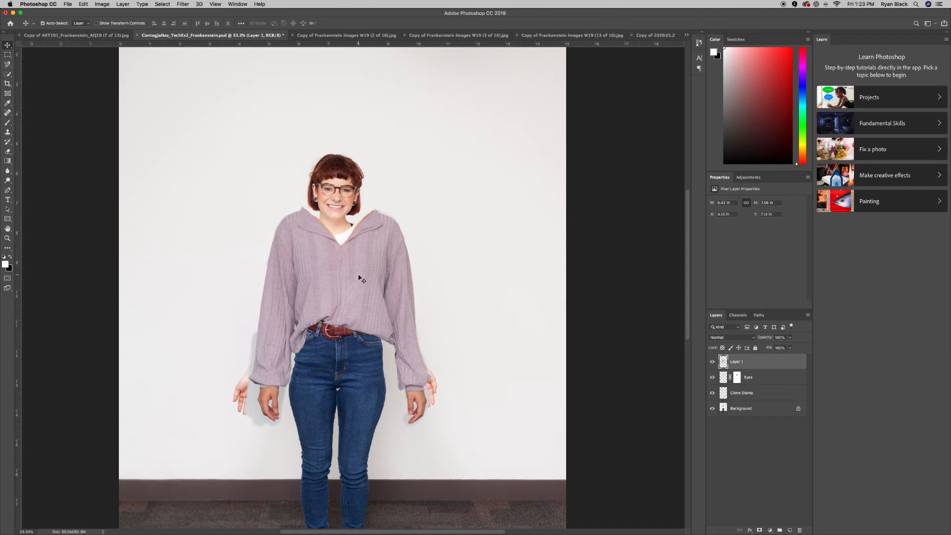
left_click(82, 4)
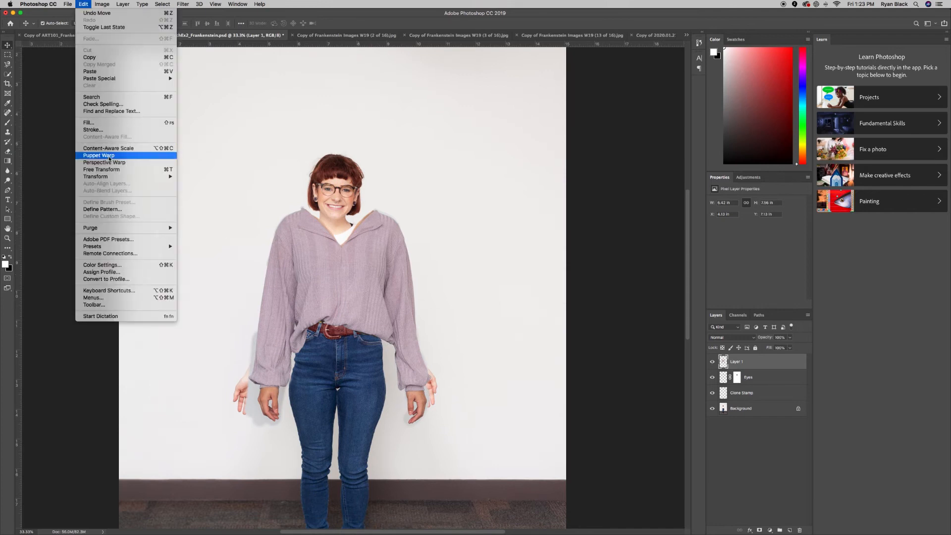
Scale the shirt layer to about 83% and shift it left to line up with the body.
mouse_move(149, 176)
left_click(200, 188)
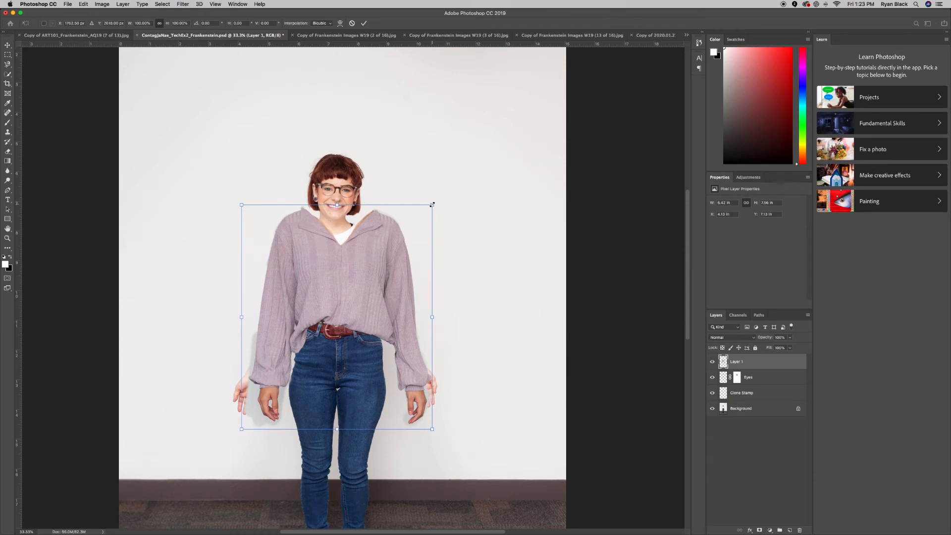
left_click_drag(431, 204, 416, 220)
mouse_move(366, 290)
left_mouse_down()
mouse_move(356, 287)
mouse_move(372, 287)
left_mouse_up()
left_click_drag(416, 219, 395, 241)
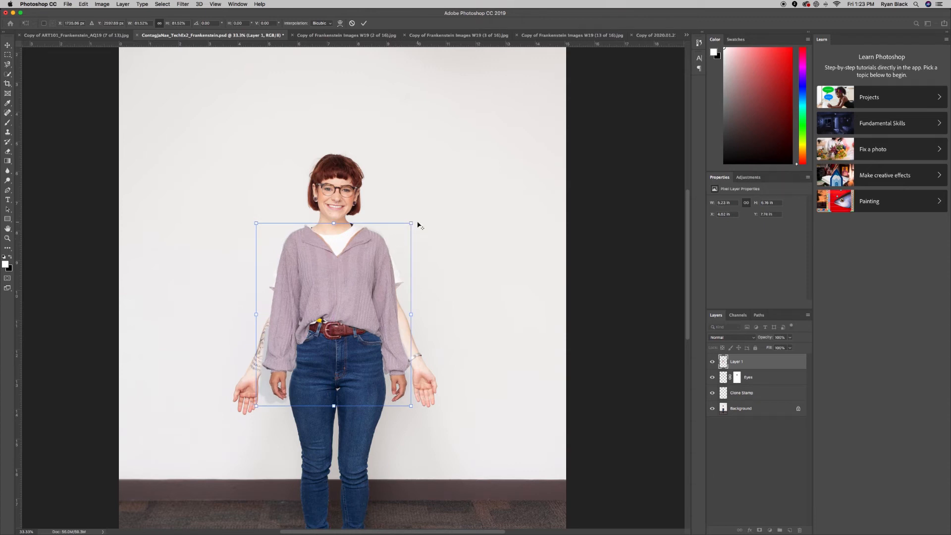
left_click_drag(410, 223, 414, 221)
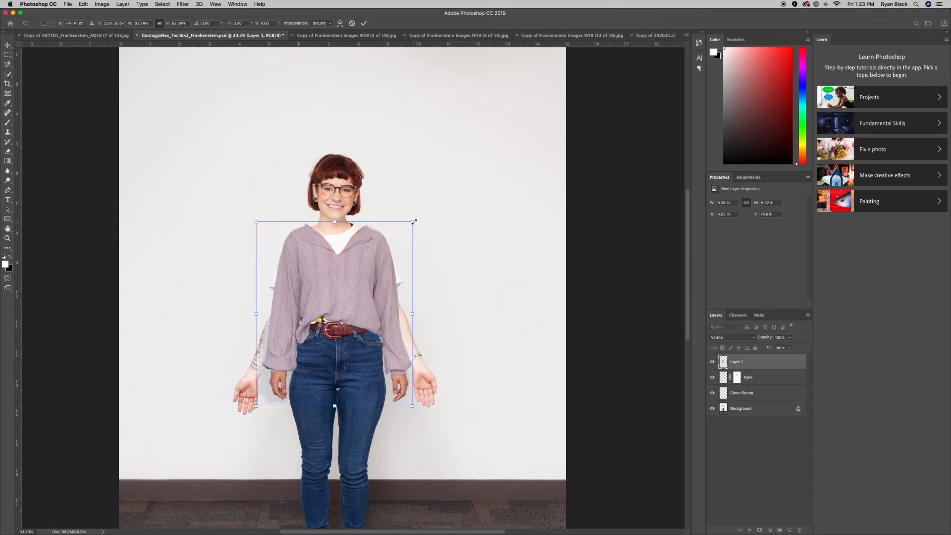
key("super+minus")
key("super+minus")
key("super+minus")
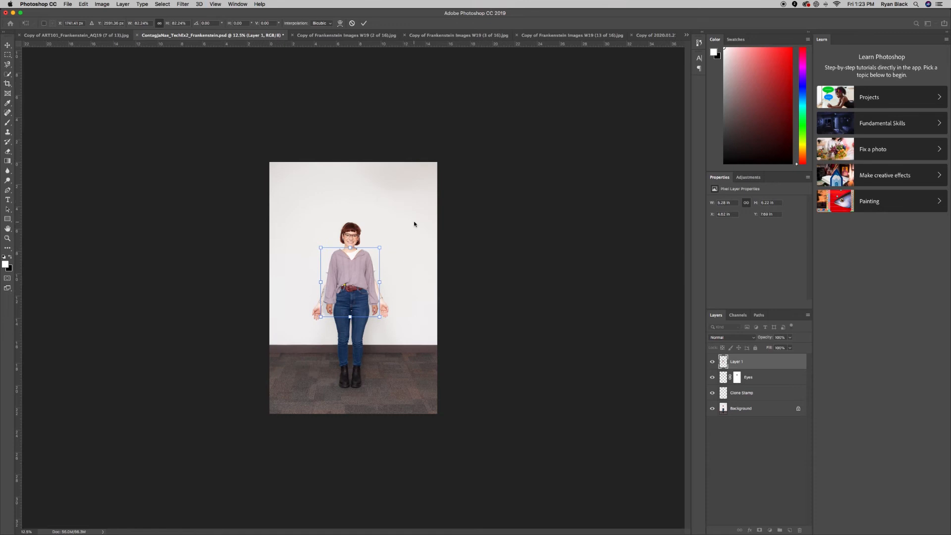
key("Return")
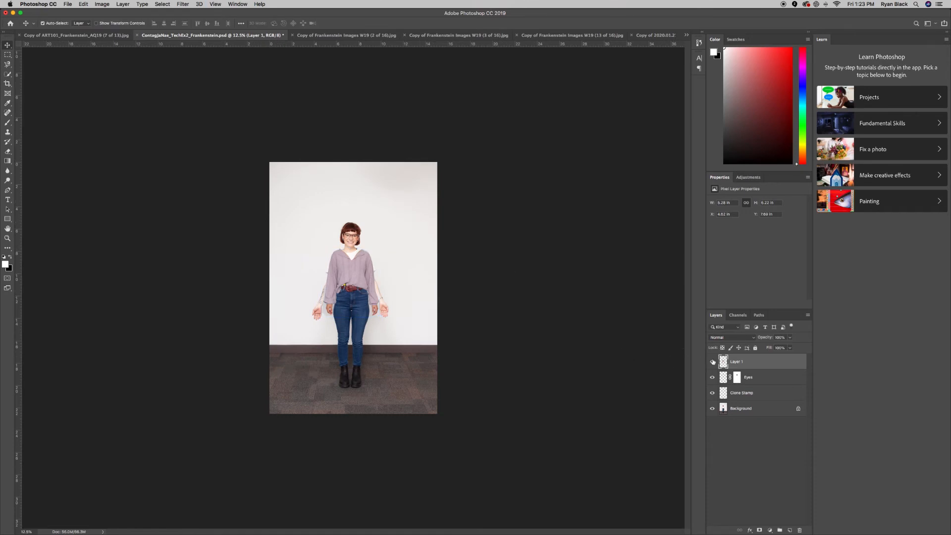
Rename the layer to Shirt and save the composite.
double_click(737, 361)
type("Shirt")
key("Return")
key("super+s")
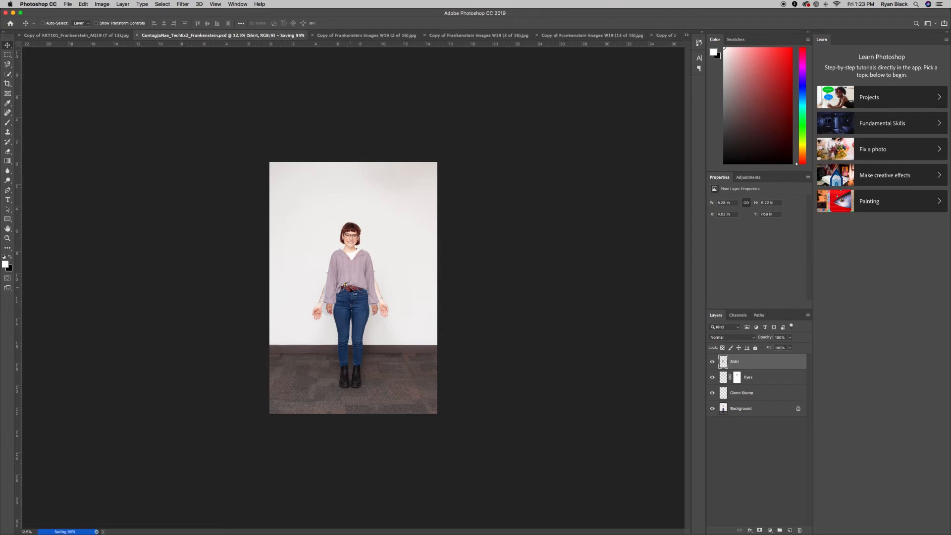
key("super+equal")
key("super+equal")
key("super+equal")
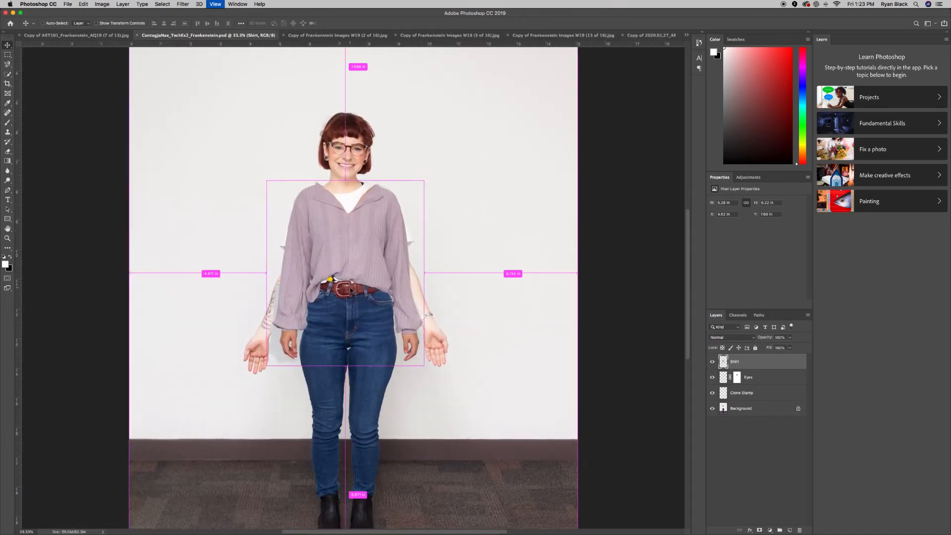
key("super+equal")
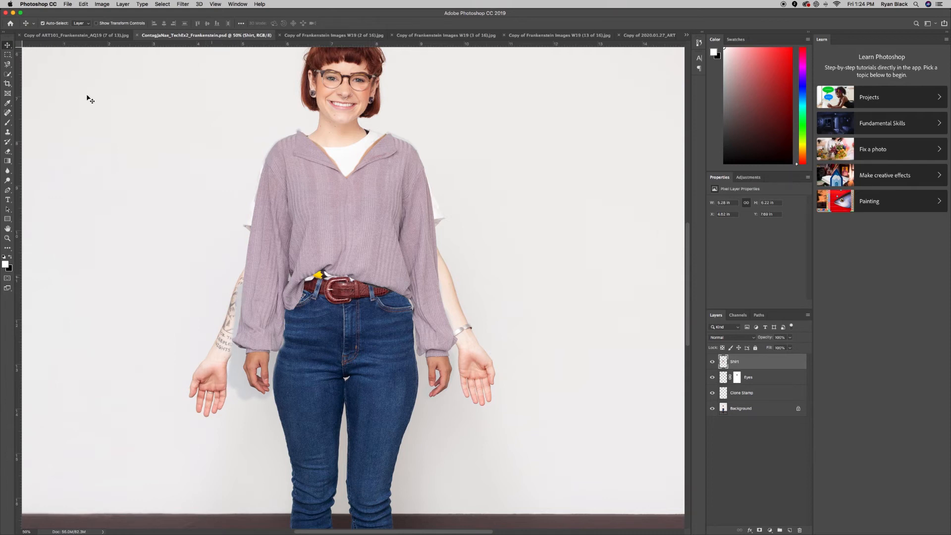
Enlarge the Shirt layer to about 103% from its lower-left corner, nudge it down, and commit.
left_click(83, 4)
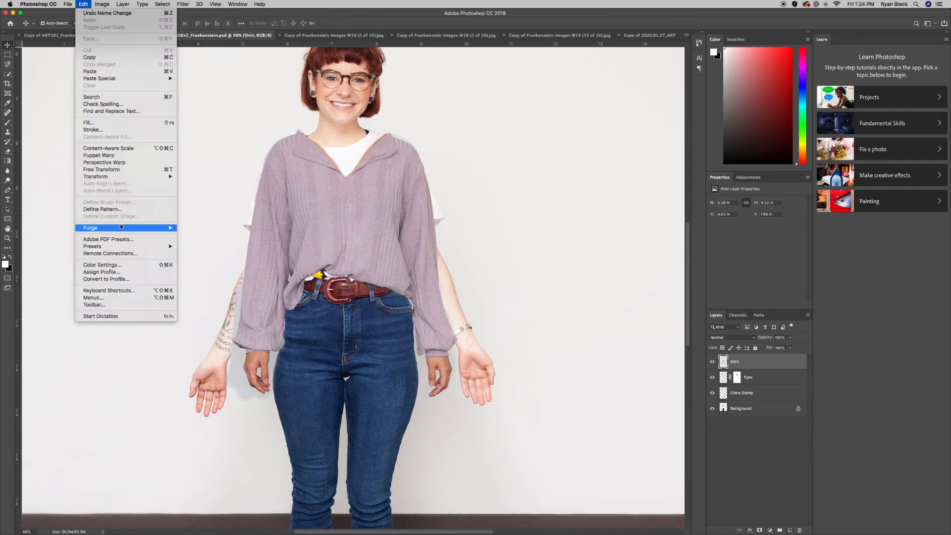
mouse_move(144, 176)
left_click(196, 190)
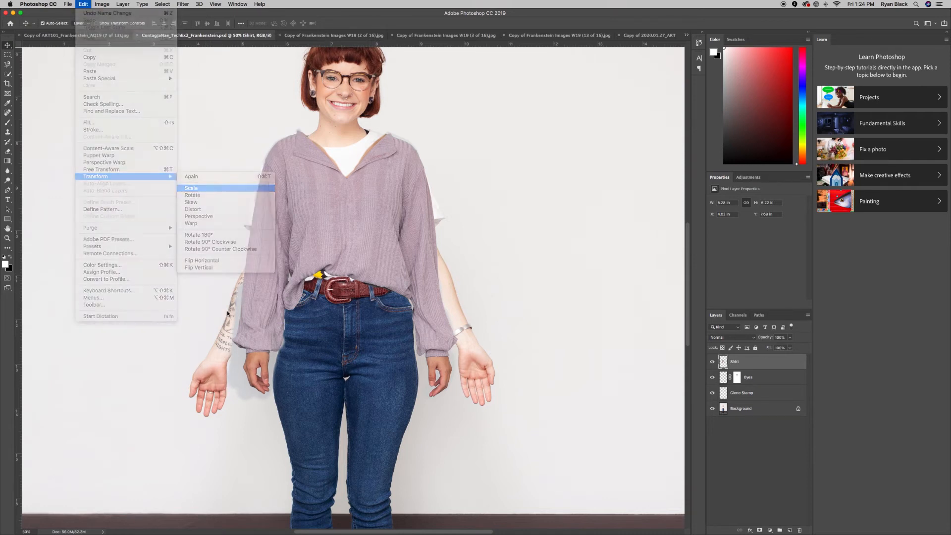
left_click_drag(223, 402, 216, 409)
left_click_drag(369, 211, 373, 213)
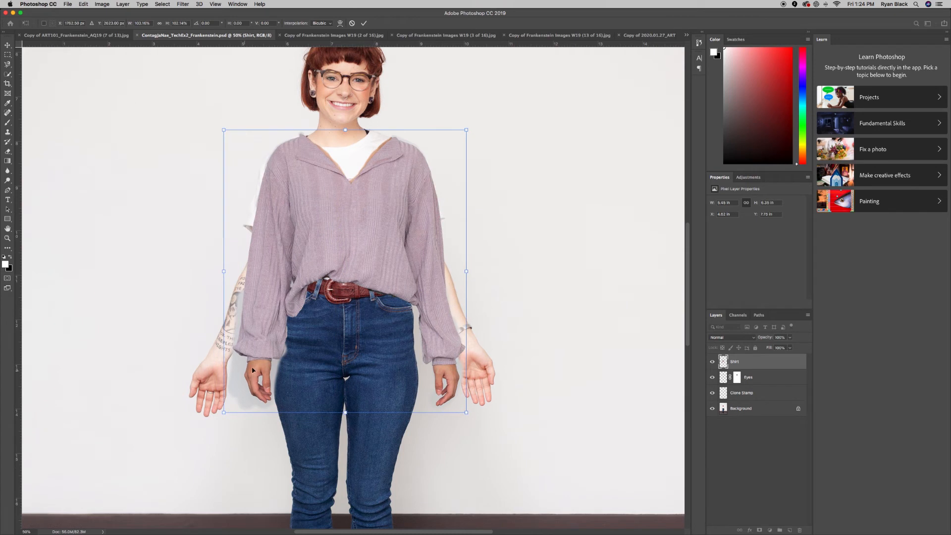
left_click_drag(222, 412, 218, 421)
left_click_drag(404, 236, 407, 233)
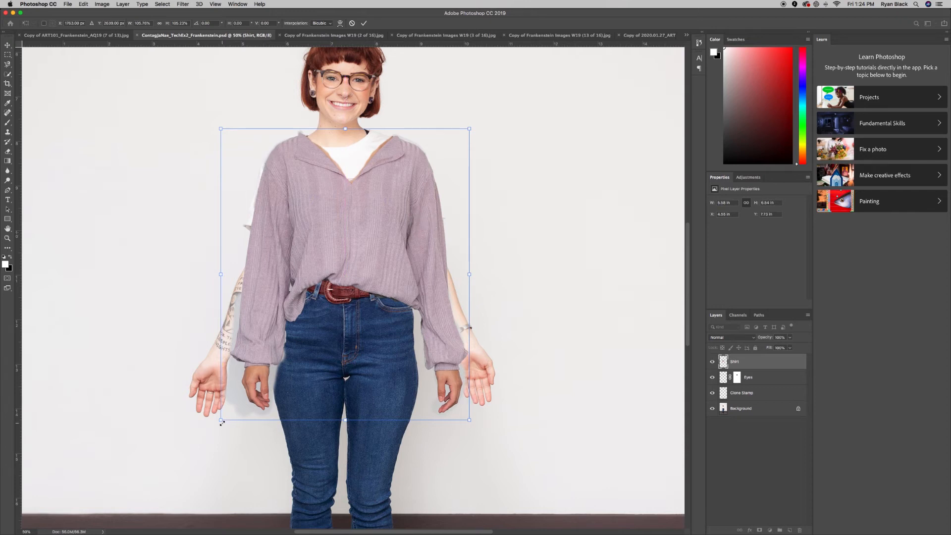
left_click_drag(221, 422, 216, 426)
key("Down")
key("Down")
key("Return")
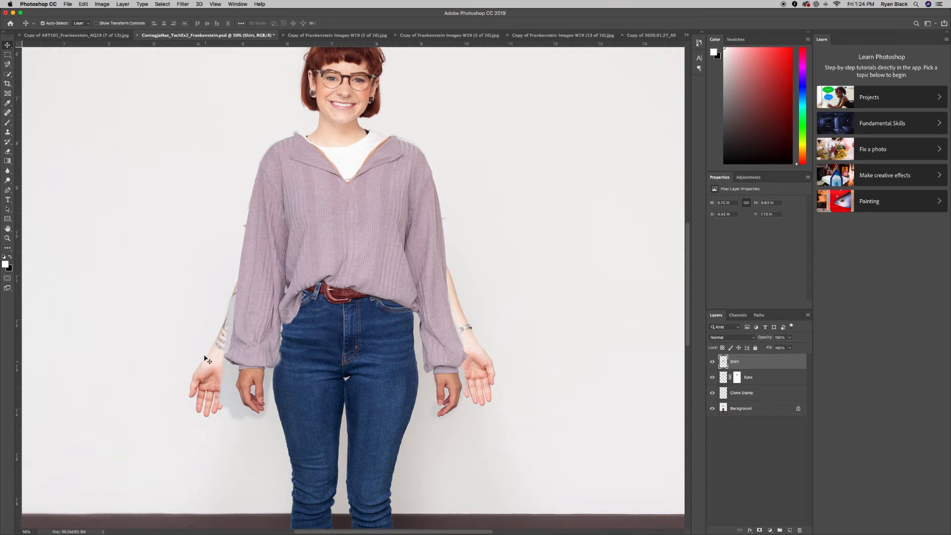
Hide the Shirt layer to reveal the original white graphic T-shirt.
left_click(712, 362)
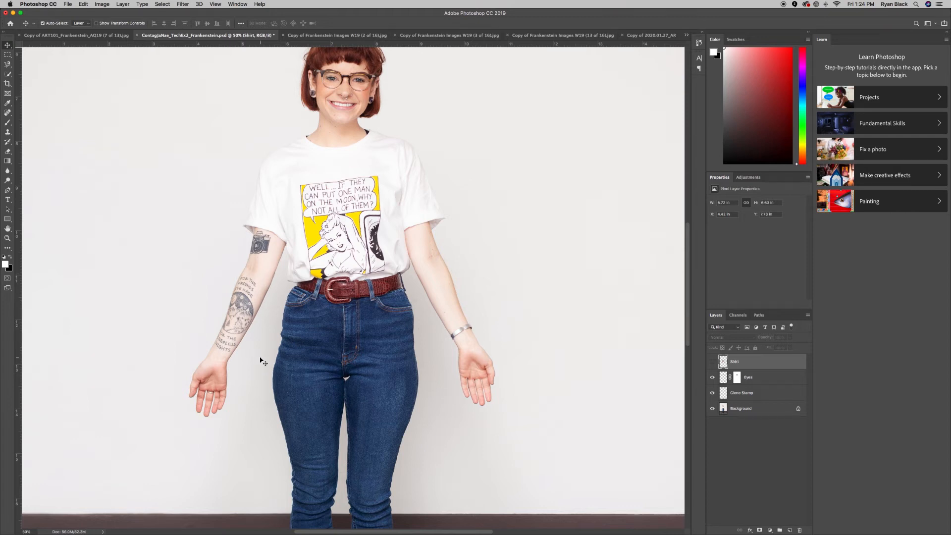
scroll(261, 361, "down", 10)
scroll(261, 362, "up", 12)
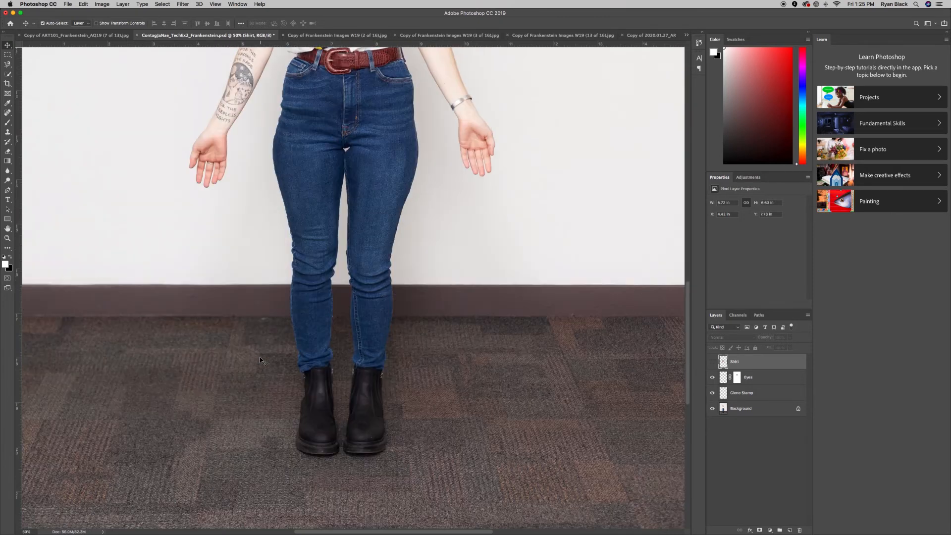
scroll(261, 361, "down", 2)
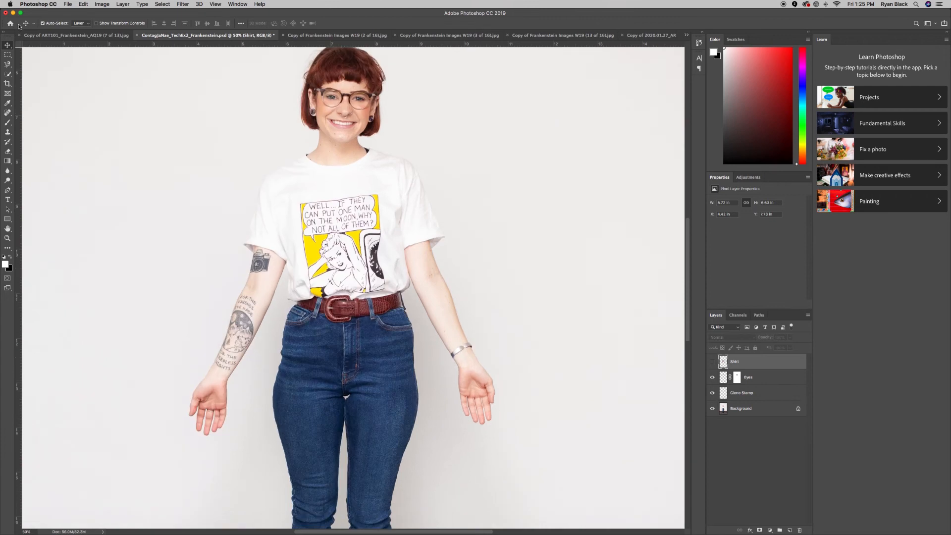
Copy a rectangle of blank wall from the Background onto a new layer and slide it over the left arm.
left_click(6, 56)
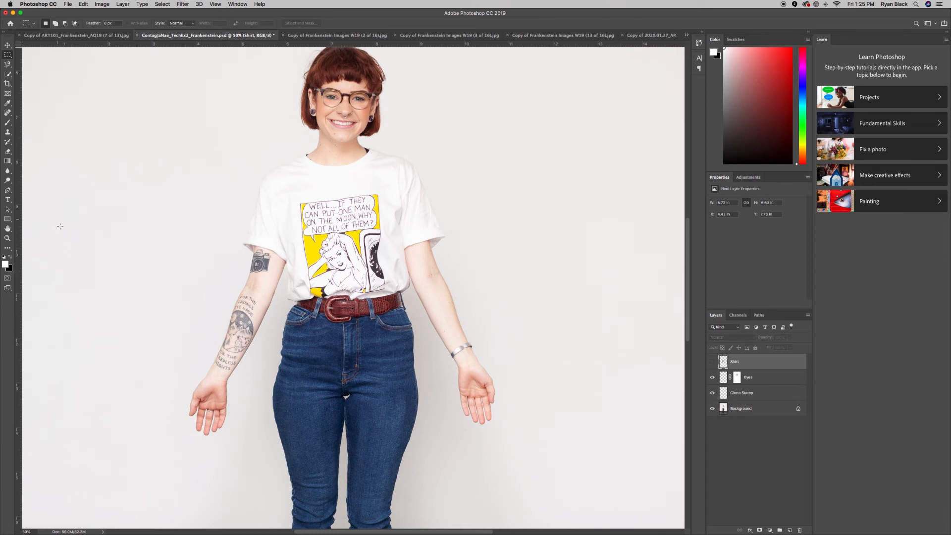
left_click_drag(57, 215, 184, 479)
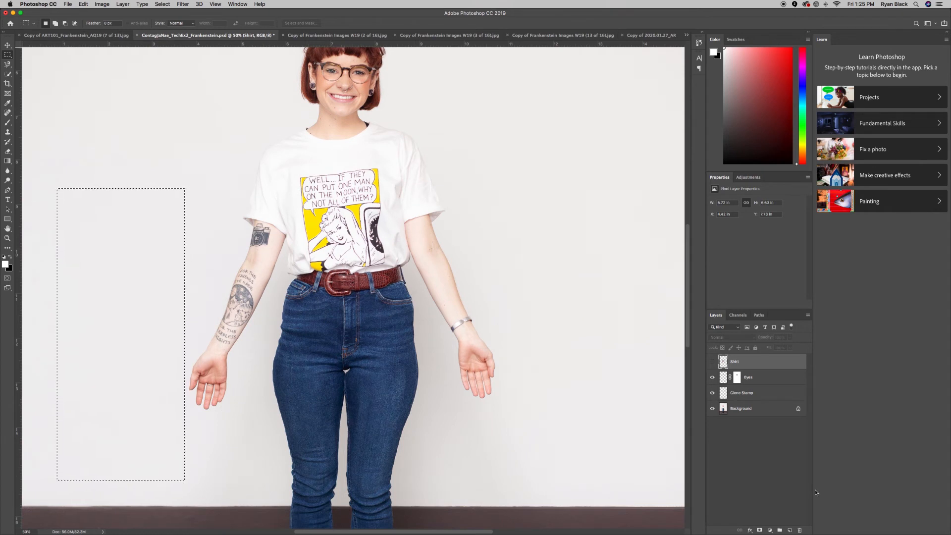
left_click(745, 409)
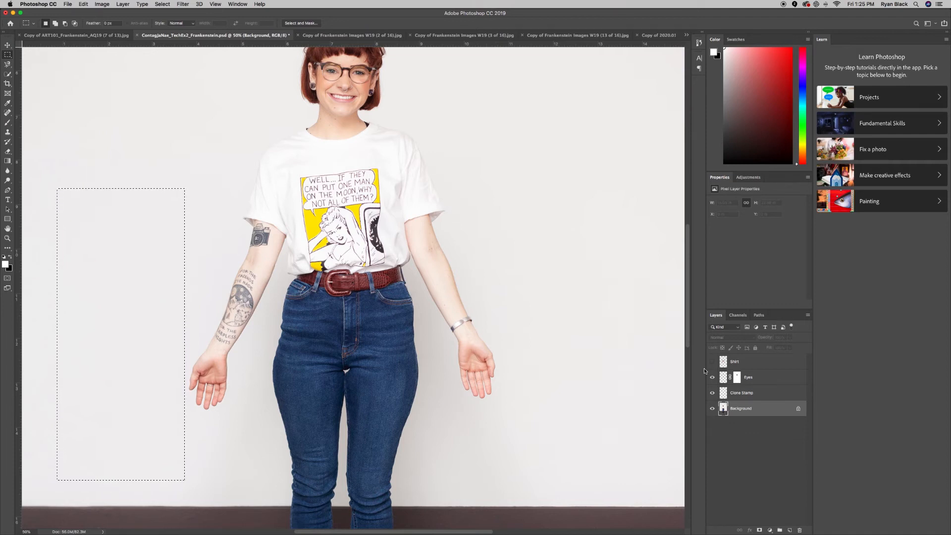
key("super+j")
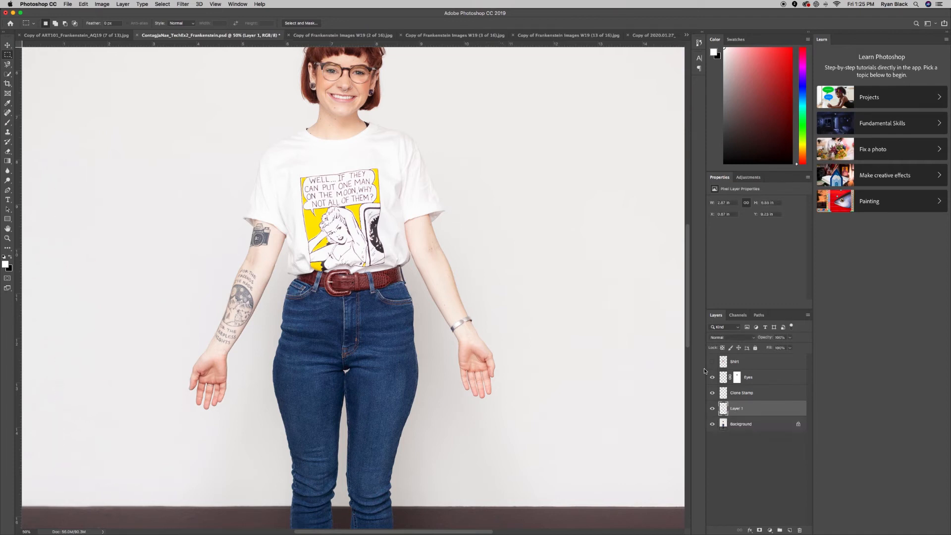
scroll(445, 198, "down", 1)
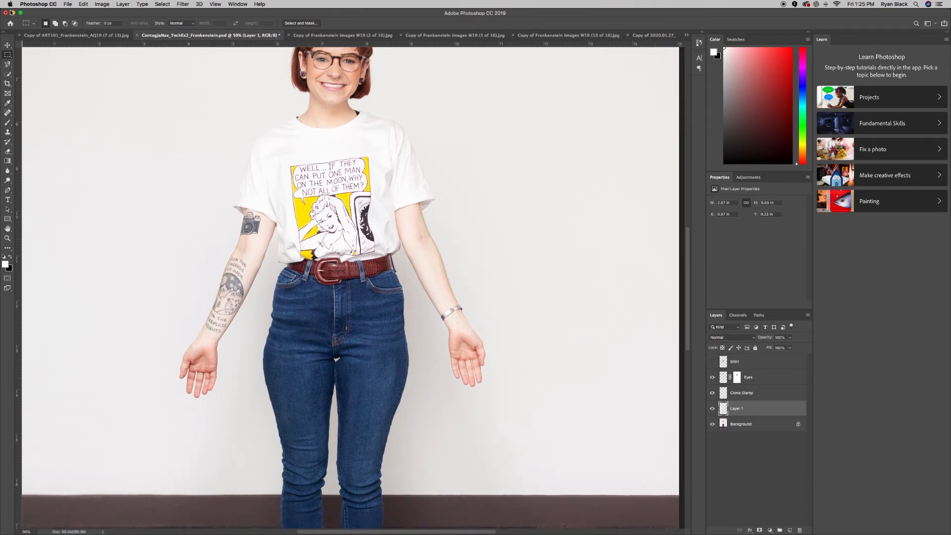
left_click(7, 46)
left_click_drag(114, 345, 194, 342)
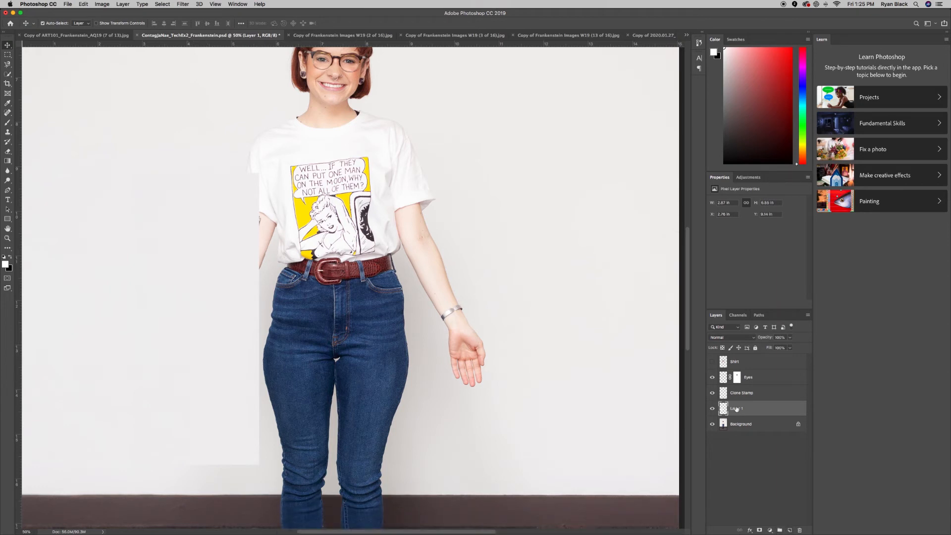
Name the wall patch layer 'wall 1' and add a layer mask to it.
type("wall")
key("Return")
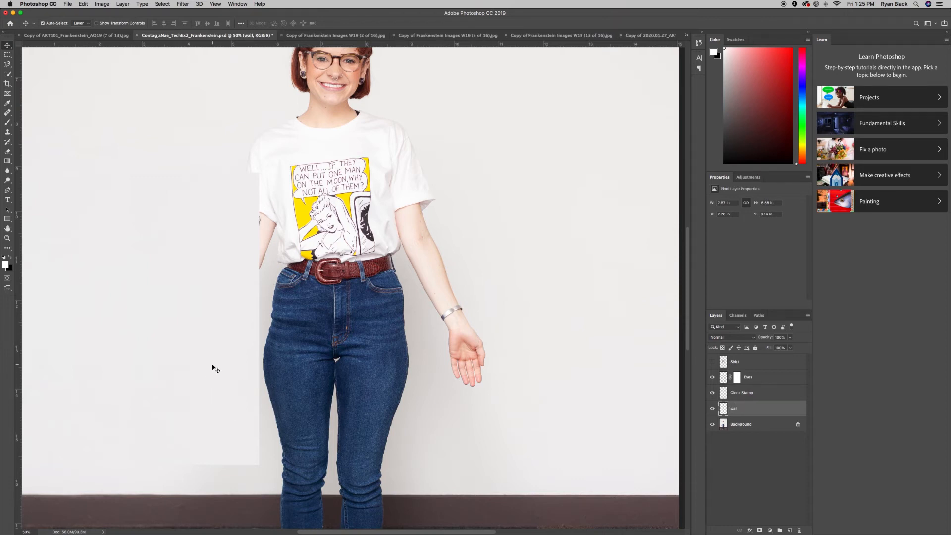
double_click(733, 408)
left_click(740, 407)
key("Return")
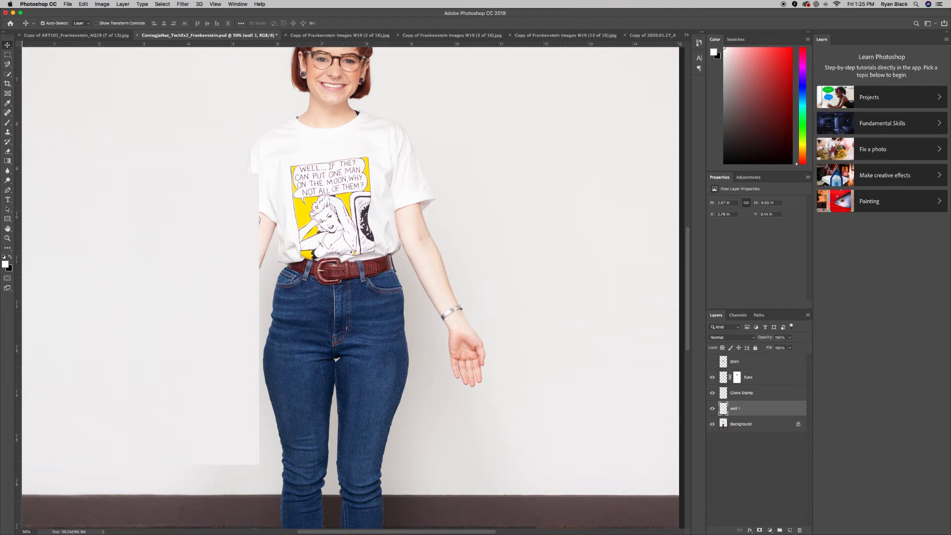
left_click(759, 530)
key("b")
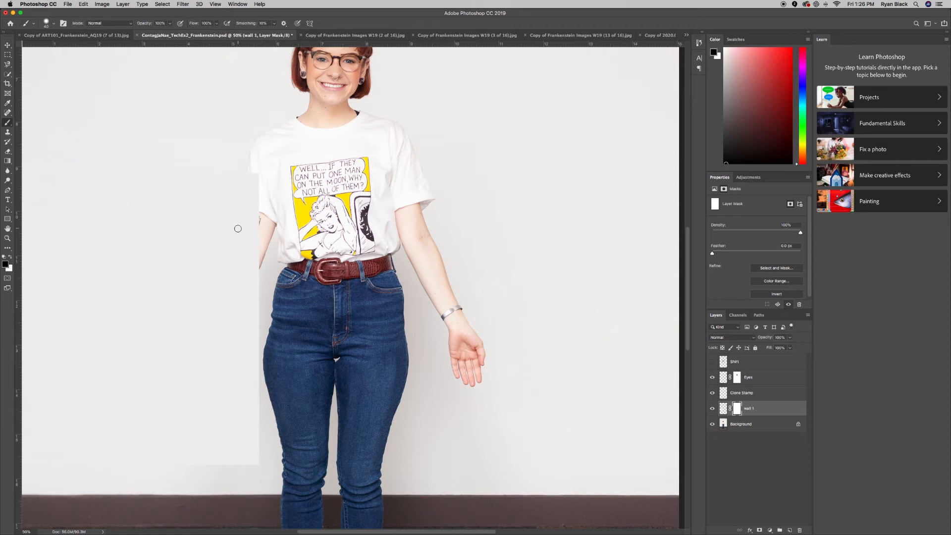
Paint black with a large 0%-hardness brush on the wall 1 mask to blend the seam beside the jeans.
key("bracketright")
key("bracketright")
key("bracketright")
key("bracketright")
key("bracketright")
key("bracketright")
key("bracketright")
key("bracketright")
mouse_move(239, 177)
left_mouse_down()
mouse_move(250, 176)
mouse_move(261, 251)
mouse_move(265, 452)
mouse_move(257, 469)
left_mouse_up()
key("bracketright")
key("bracketright")
key("bracketright")
key("bracketright")
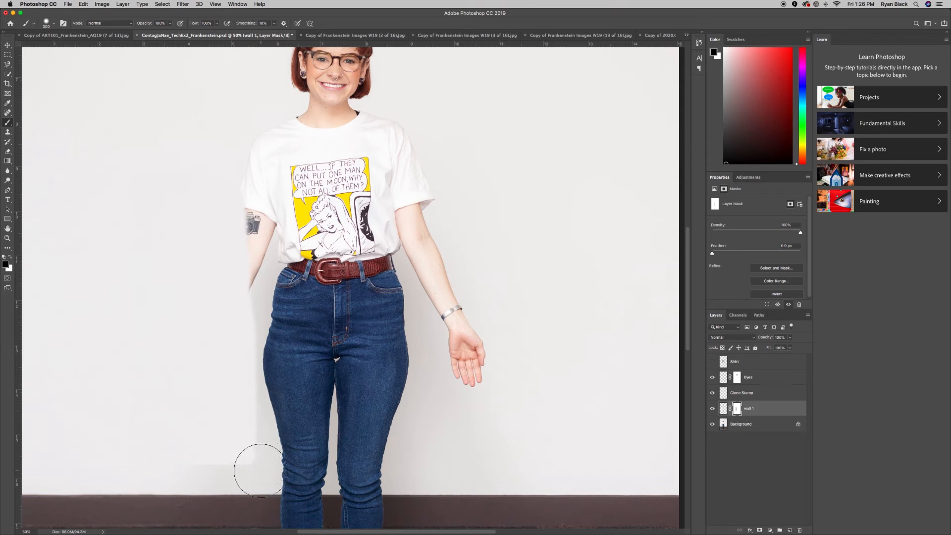
left_click(54, 24)
left_click_drag(65, 64, 43, 69)
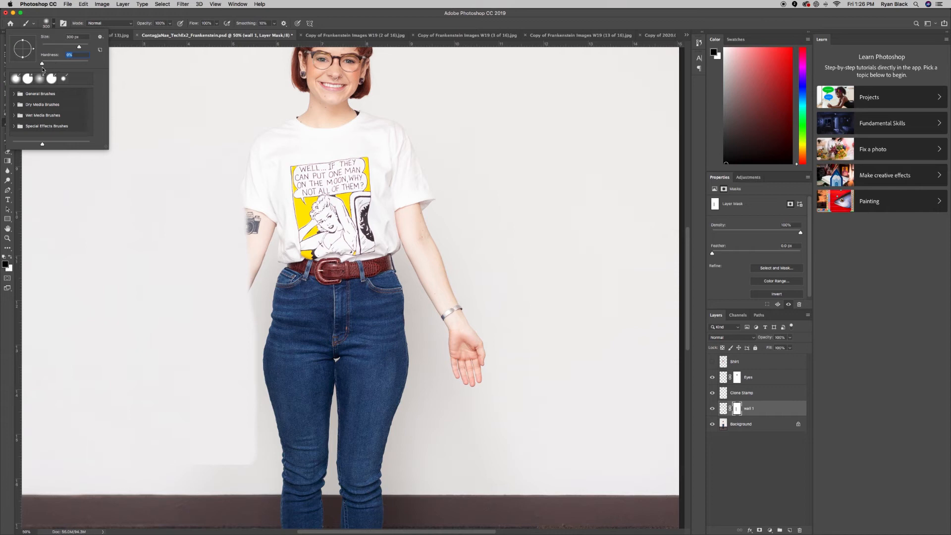
left_click(54, 25)
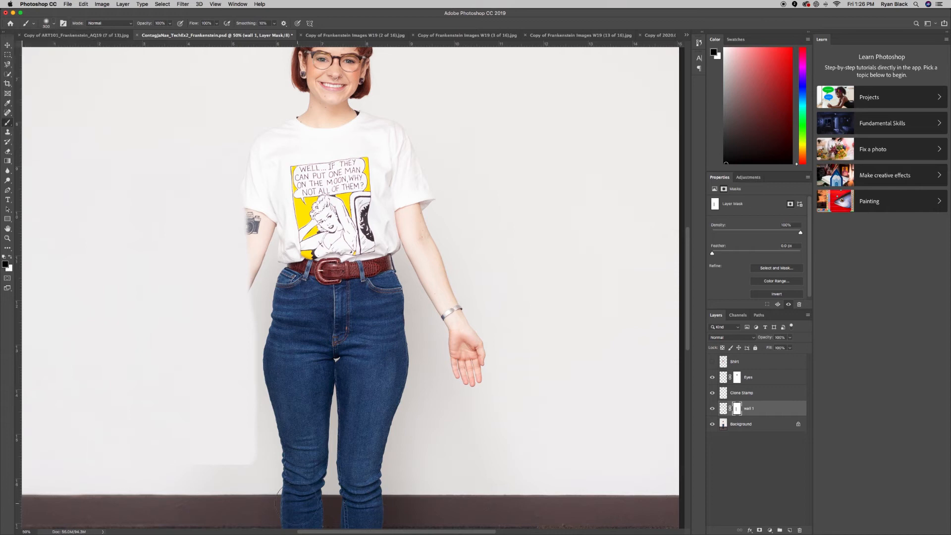
mouse_move(254, 446)
left_mouse_down()
mouse_move(255, 351)
mouse_move(266, 319)
mouse_move(250, 297)
left_mouse_up()
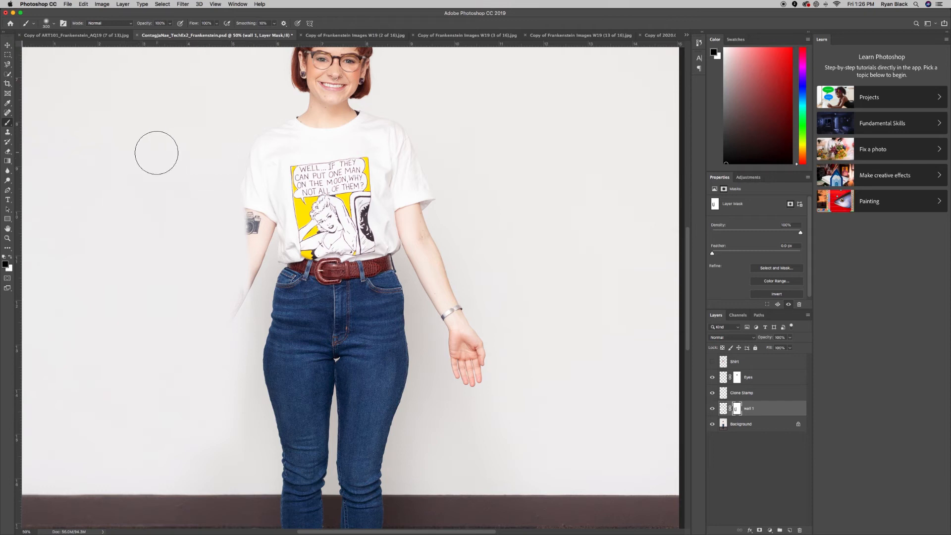
Toggle the Shirt layer's visibility to compare the blend, leaving it shown.
left_click(712, 362)
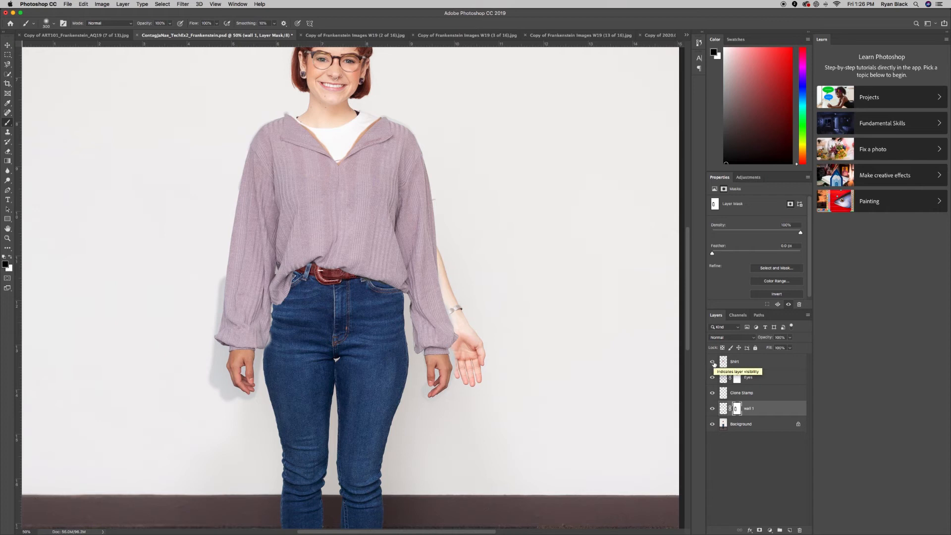
left_click(712, 362)
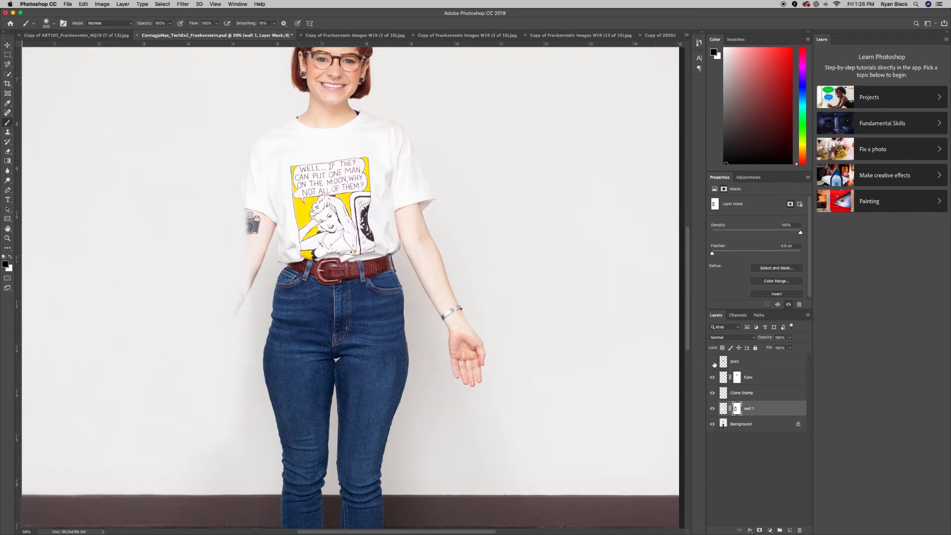
left_click(713, 362)
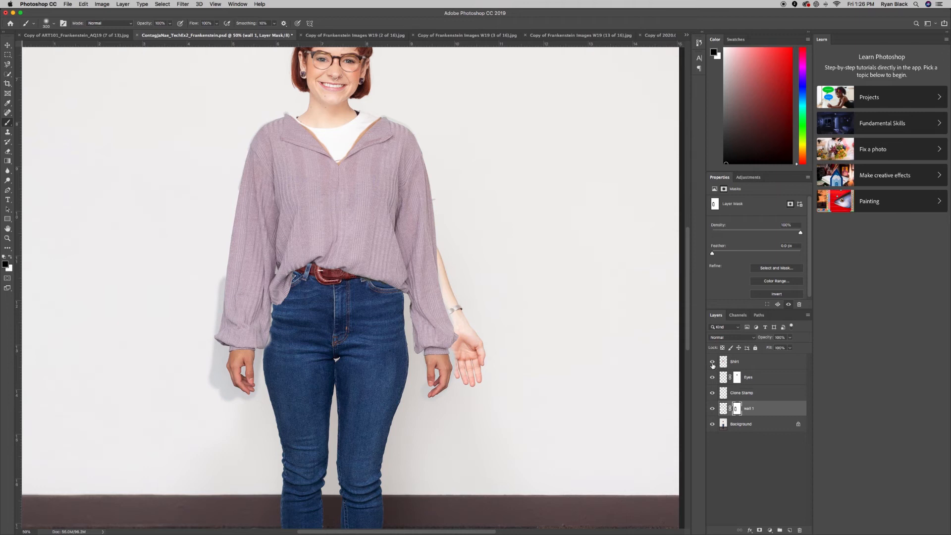
left_click(712, 362)
left_click(712, 362)
Copy the right-side blank wall to a 'wall 2' layer, move it over the right arm, and mask it.
left_click(712, 363)
left_click(732, 425)
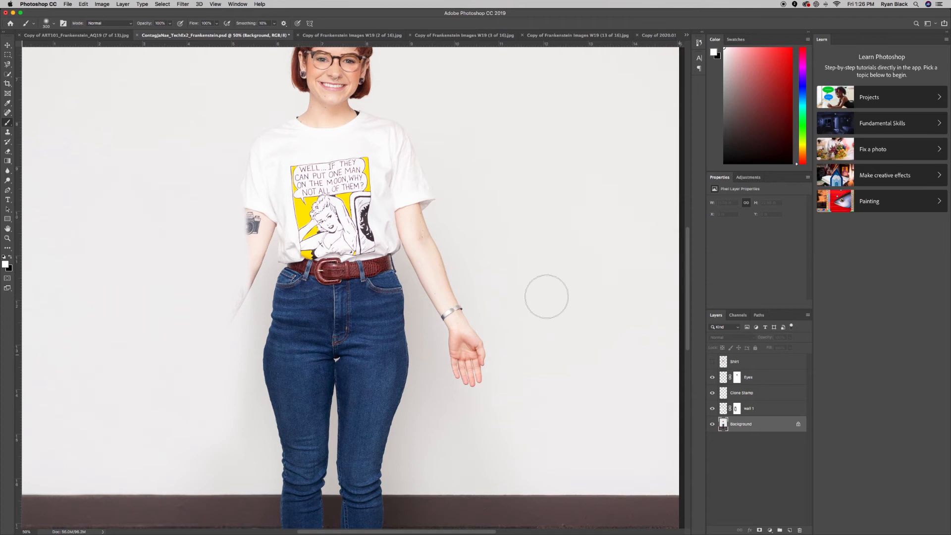
scroll(529, 295, "right", 3)
left_click(7, 55)
left_click_drag(438, 145, 587, 426)
scroll(586, 428, "right", 4)
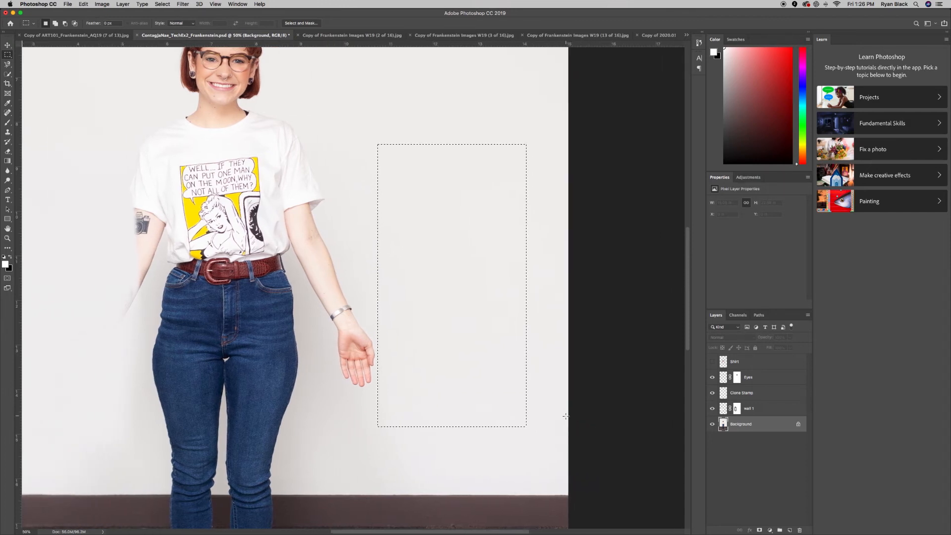
key("super+j")
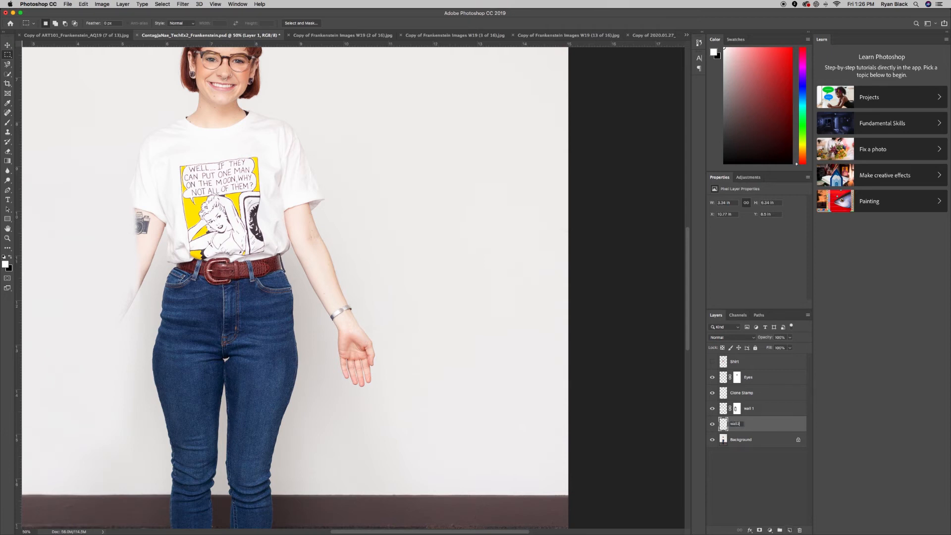
key("Return")
left_click(9, 44)
left_click_drag(460, 310, 382, 310)
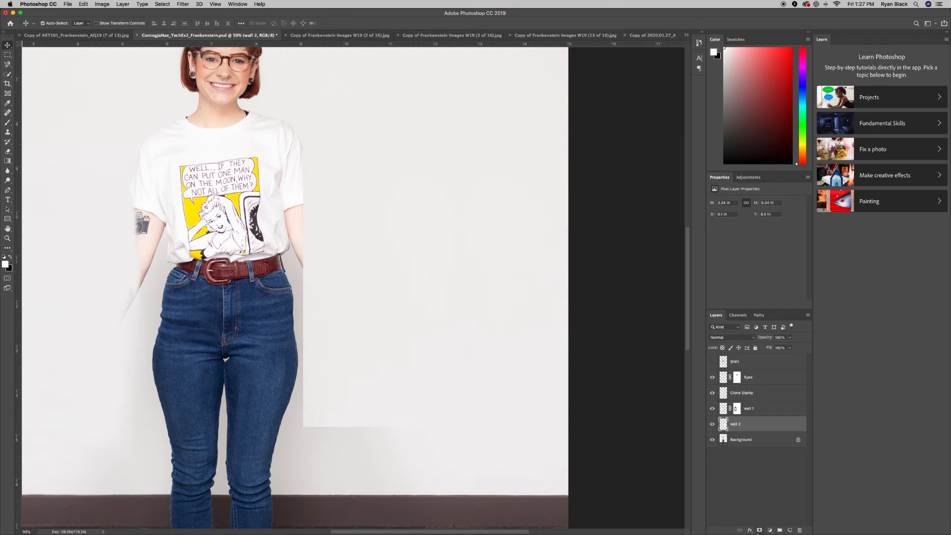
left_click(759, 531)
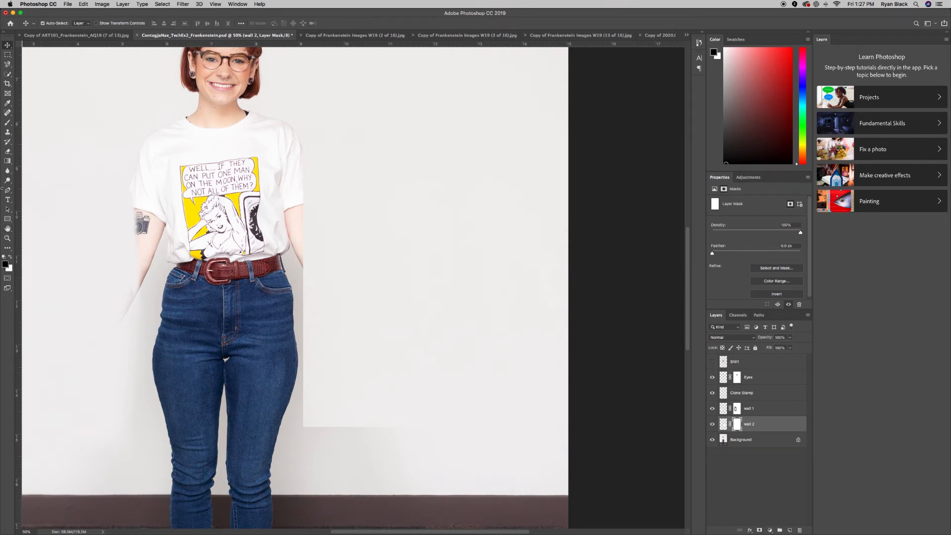
Soften the wall 2 mask edge near the hip with a soft black brush, checking against the Shirt layer.
key("b")
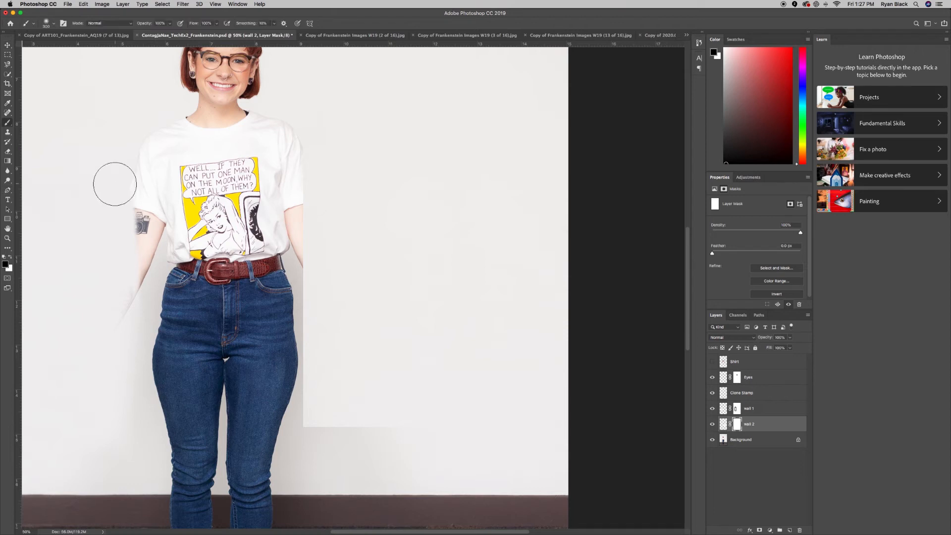
mouse_move(295, 286)
left_mouse_down()
mouse_move(292, 261)
mouse_move(282, 287)
mouse_move(294, 387)
mouse_move(309, 426)
mouse_move(282, 286)
mouse_move(312, 392)
mouse_move(333, 417)
mouse_move(458, 426)
mouse_move(374, 427)
mouse_move(336, 405)
mouse_move(302, 318)
left_mouse_up()
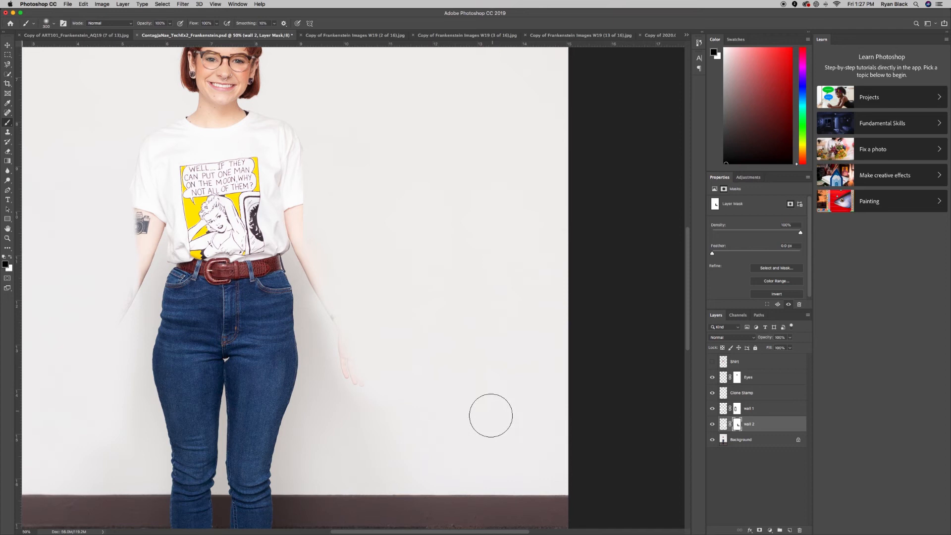
left_click(712, 362)
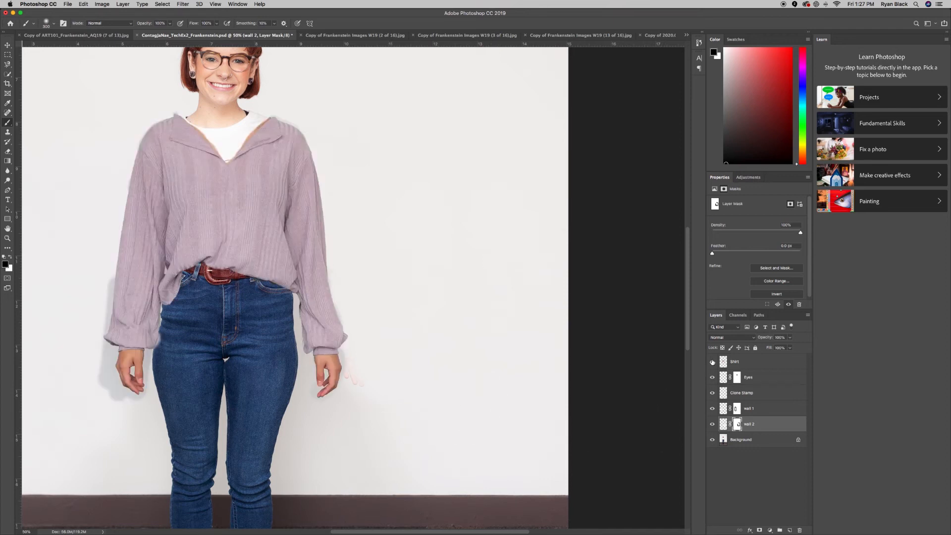
left_click(712, 362)
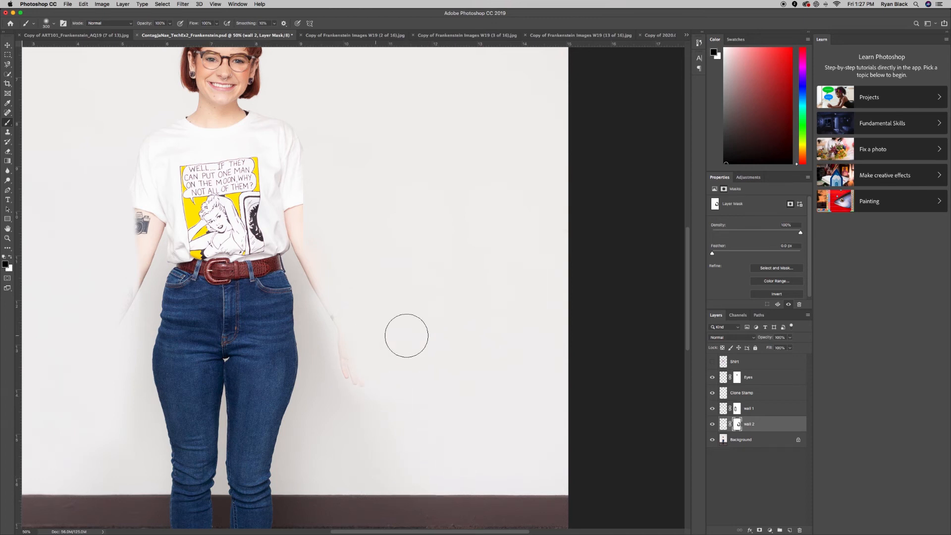
Create a new layer named Clone Stamp R arm and set the Clone Stamp brush to 300.
left_click(750, 394)
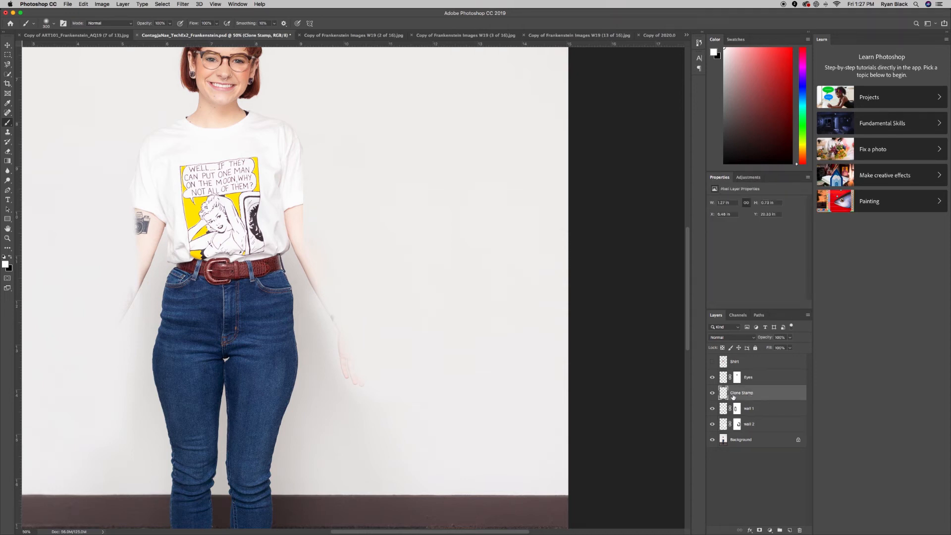
key("s")
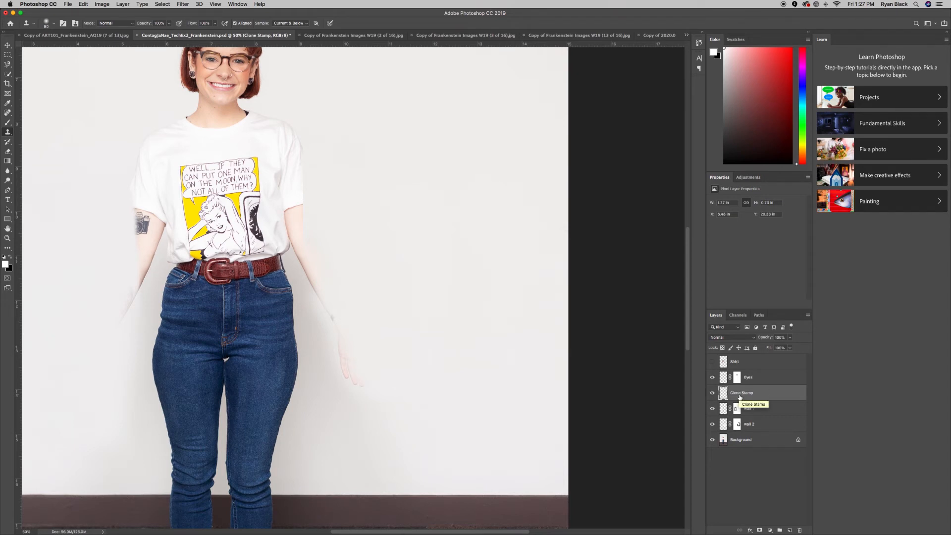
key("super+shift+n")
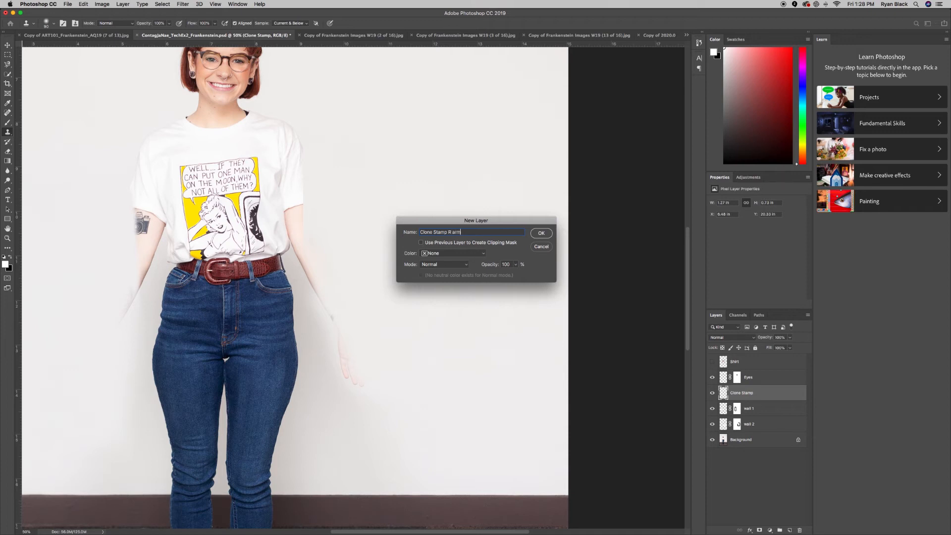
key("Return")
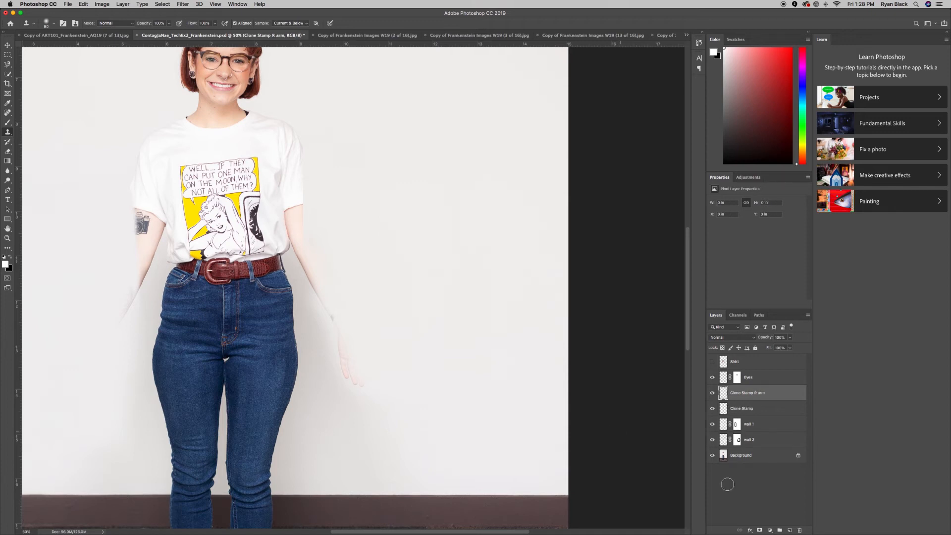
scroll(375, 387, "down", 1)
key("]")
key("]")
key("]")
key("]")
key("]")
key("]")
key("]")
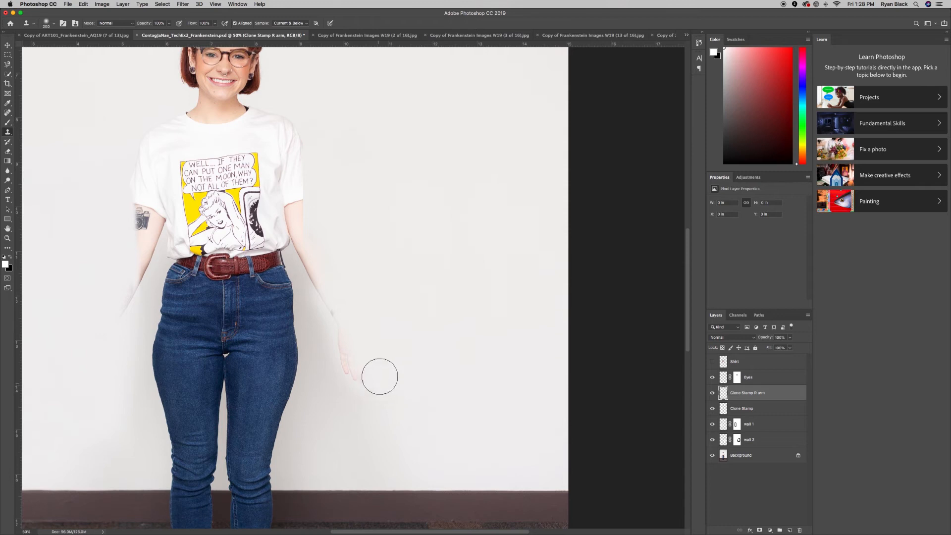
Clone wall over the faint fingers, fingertips and arm edge, then show the Shirt layer.
left_click(350, 413, "alt")
left_click_drag(352, 382, 361, 380)
left_click(352, 424, "alt")
mouse_move(343, 328)
left_mouse_down()
mouse_move(348, 359)
mouse_move(345, 305)
mouse_move(358, 385)
mouse_move(333, 317)
left_mouse_up()
left_click(358, 386, "alt")
left_click(364, 229, "alt")
mouse_move(334, 253)
left_mouse_down()
mouse_move(333, 287)
mouse_move(328, 277)
left_mouse_up()
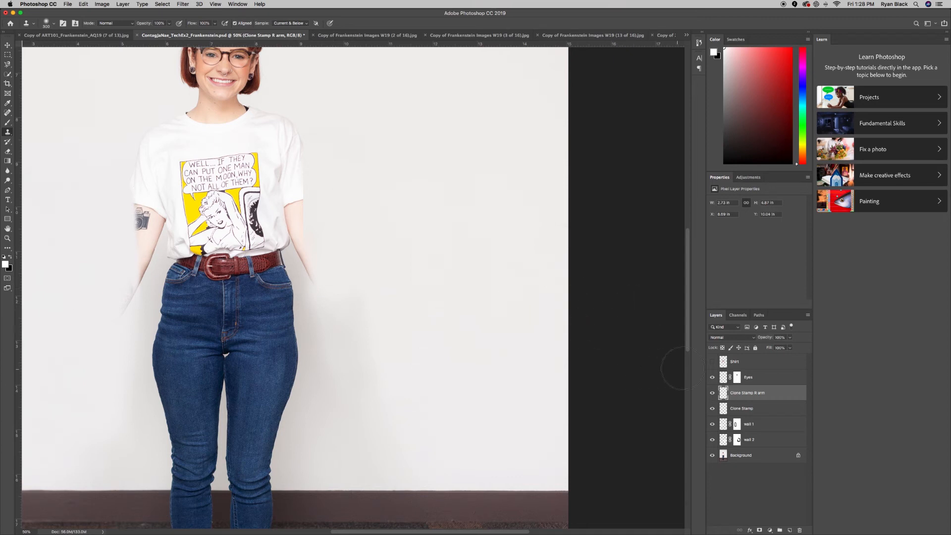
left_click(712, 362)
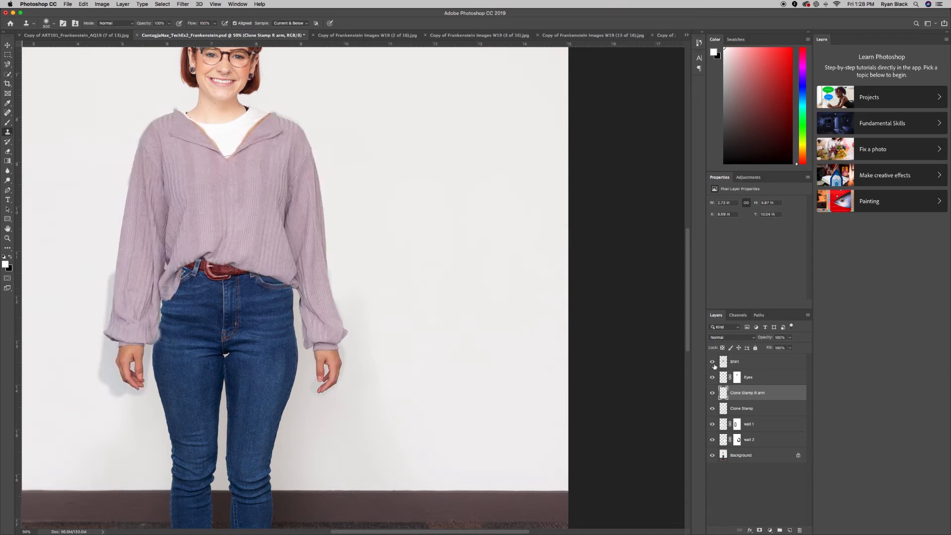
Zoom the figure to 100% and add a layer mask to the Shirt layer.
scroll(361, 327, "left", 5)
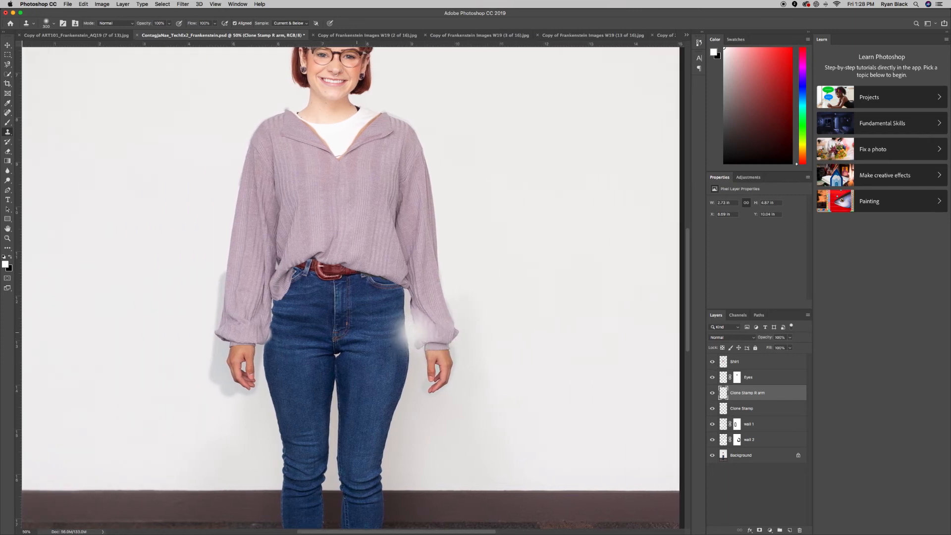
scroll(377, 330, "up", 3)
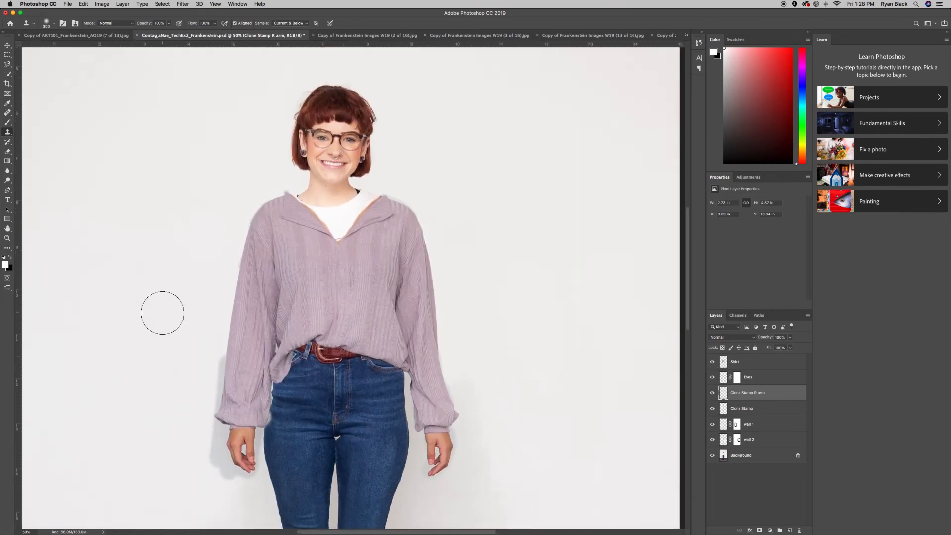
scroll(162, 313, "down", 5)
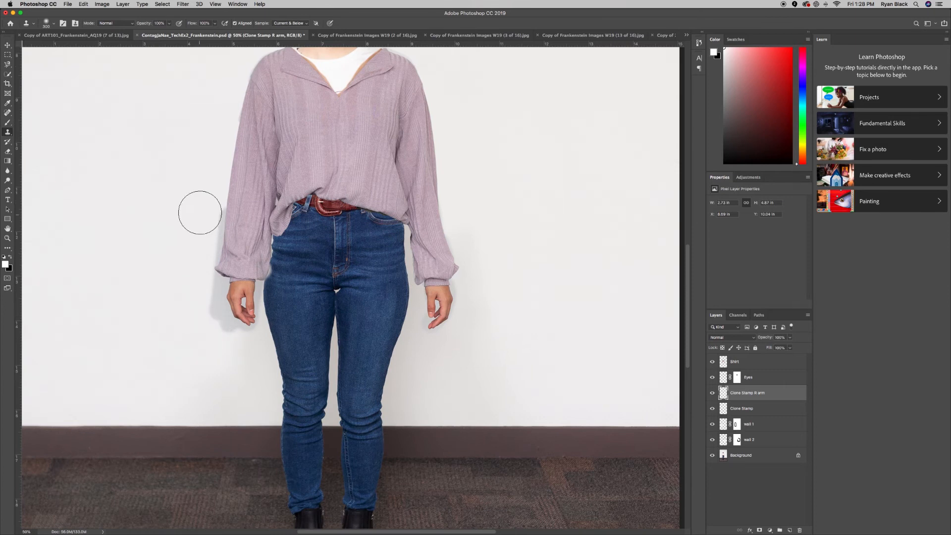
key("super+equal")
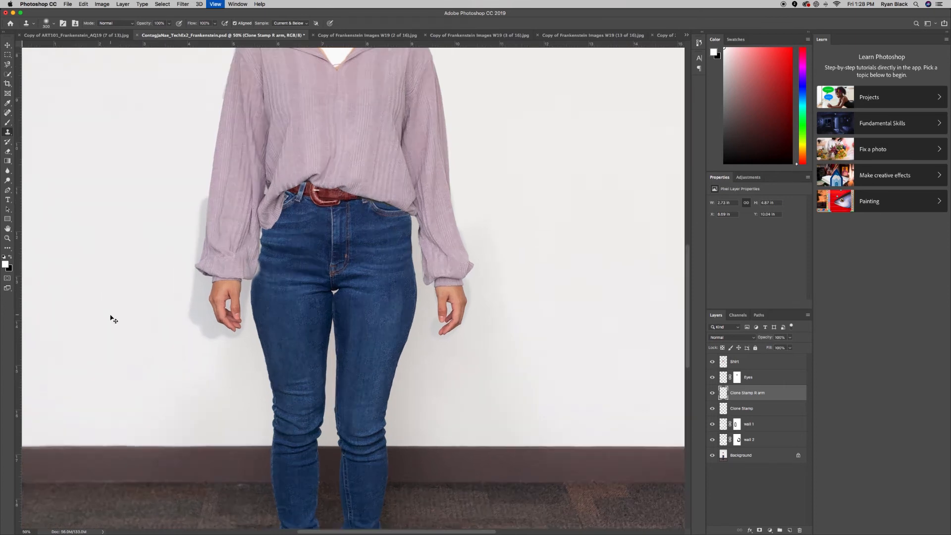
key("super+equal")
key("super+equal")
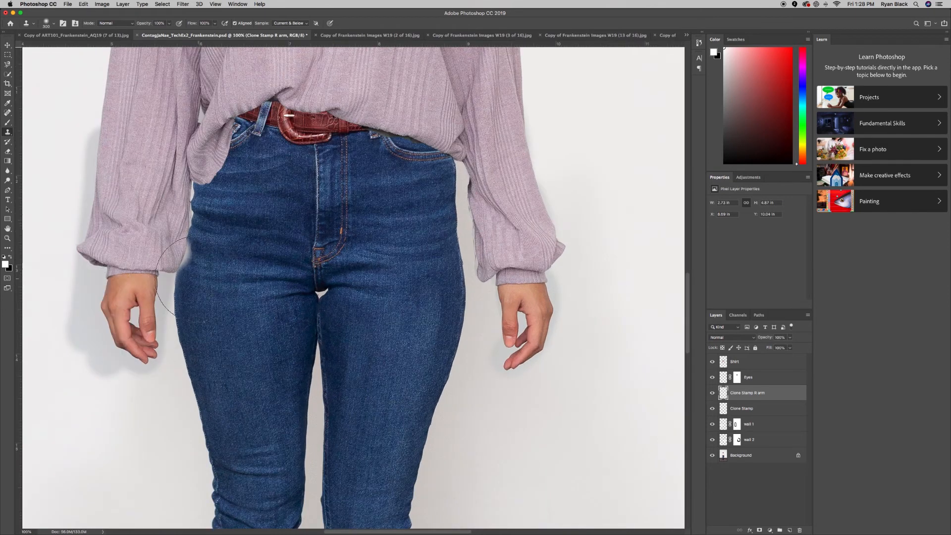
scroll(168, 282, "left", 5)
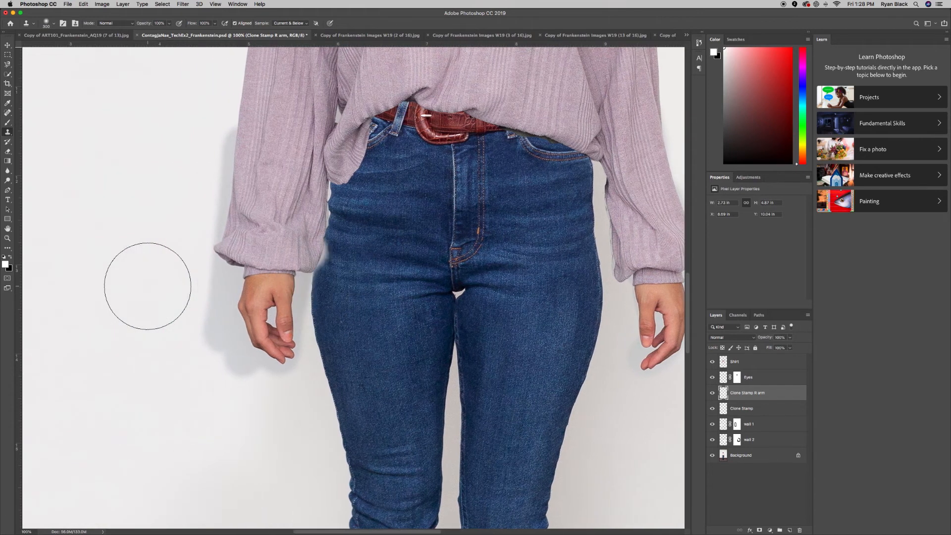
left_click(737, 363)
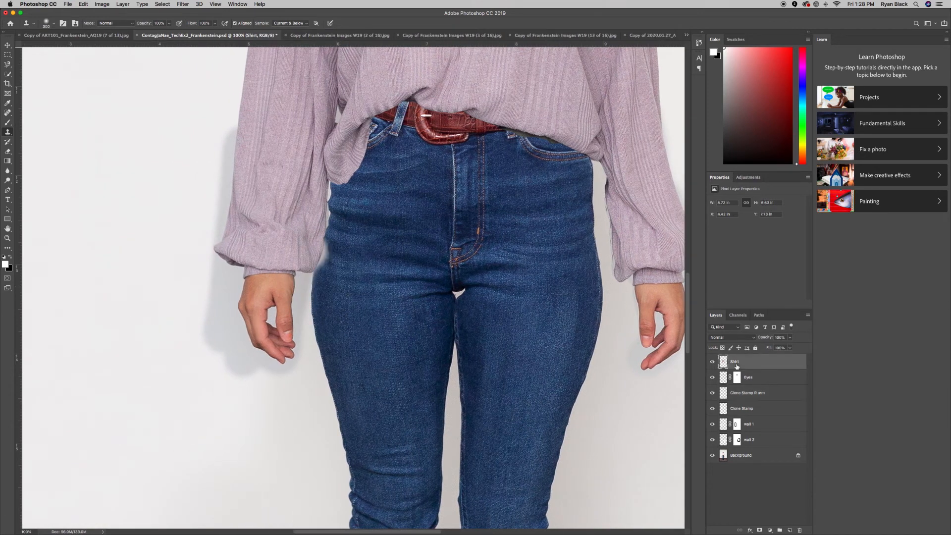
left_click(760, 530)
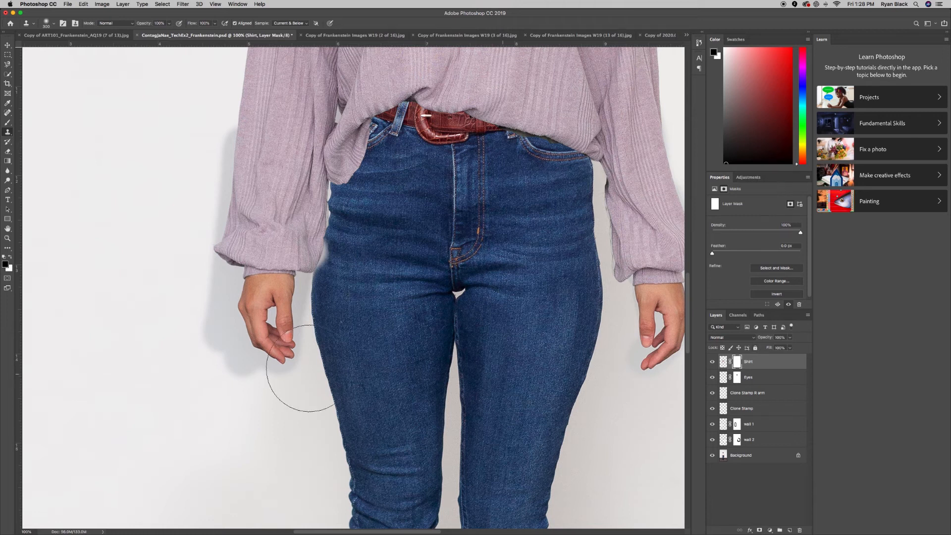
Paint black on the Shirt mask with a 150 px brush to hide the grey shadow beside the hand.
key("bracketleft")
key("bracketleft")
key("bracketleft")
key("bracketleft")
key("bracketleft")
key("bracketleft")
key("bracketleft")
key("x")
left_click(222, 299)
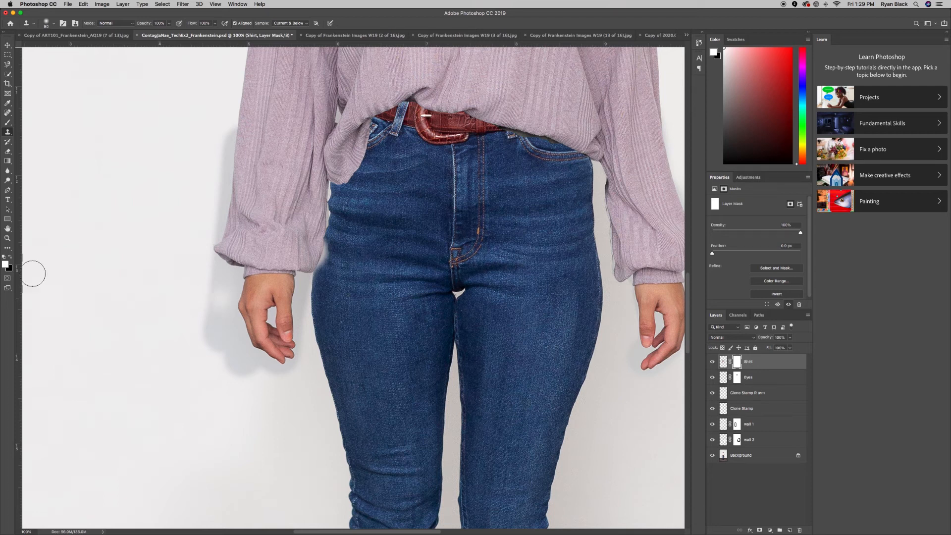
key("b")
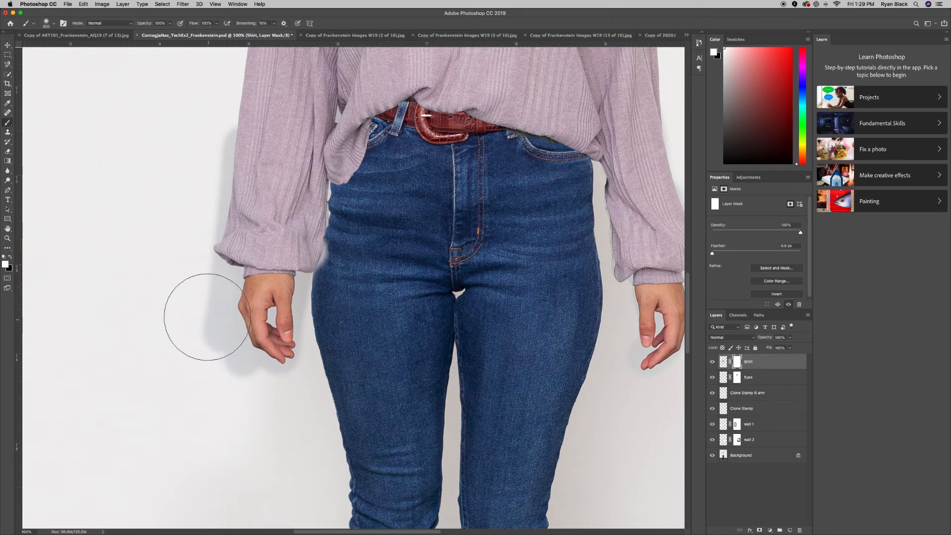
key("bracketleft")
key("bracketleft")
key("x")
mouse_move(208, 292)
left_mouse_down()
mouse_move(237, 382)
mouse_move(229, 282)
mouse_move(236, 339)
mouse_move(204, 298)
mouse_move(231, 319)
left_mouse_up()
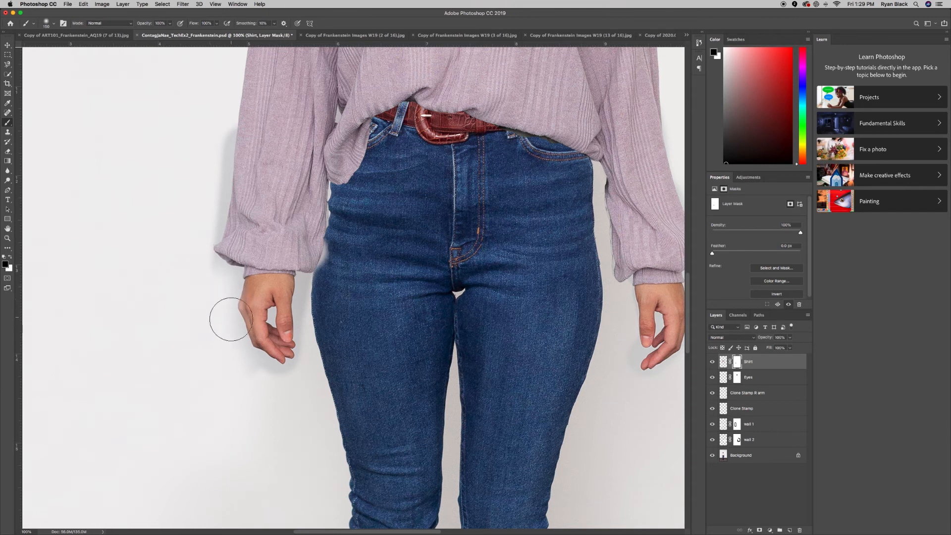
With a harder 80 px brush, mask the whitish fringe beside the cuff and the shadow beside the fingers.
left_click(55, 24)
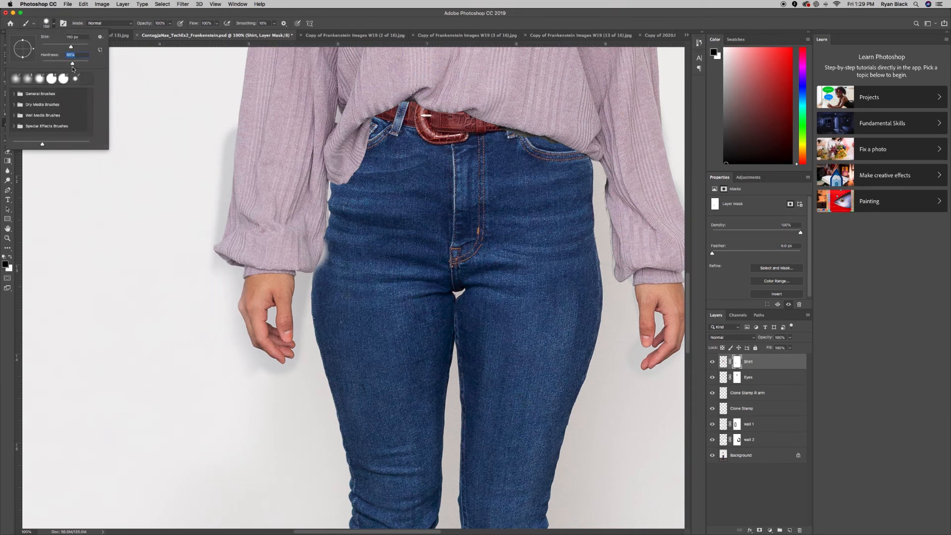
key("Return")
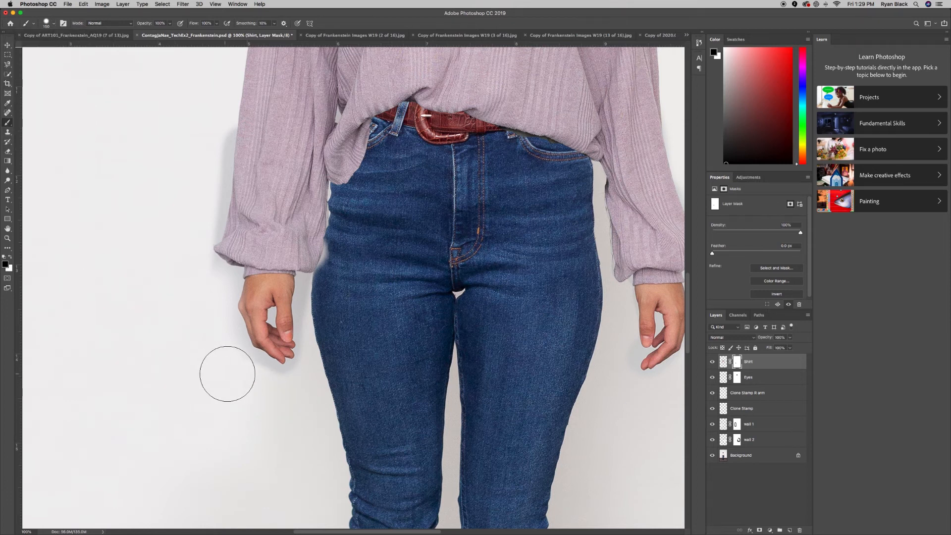
key("bracketleft")
key("bracketleft")
key("bracketleft")
key("bracketleft")
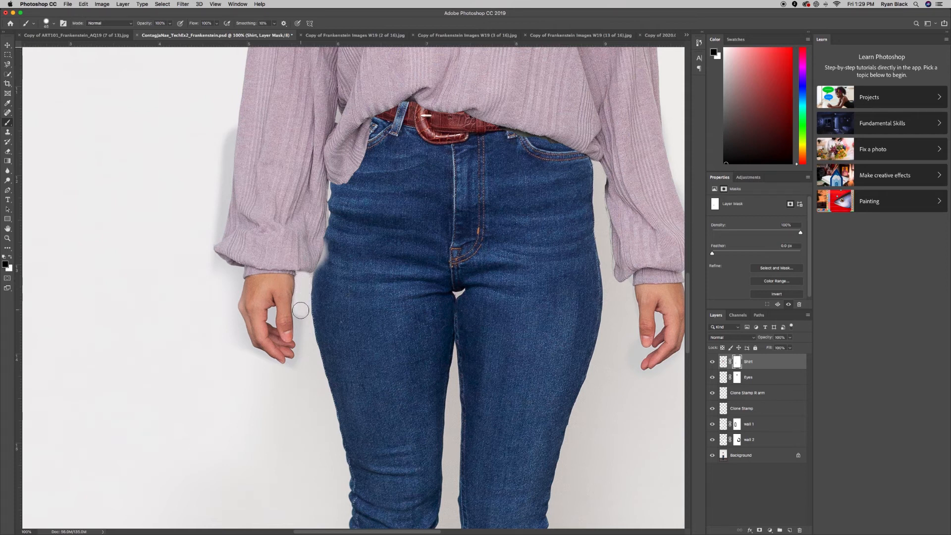
left_click_drag(332, 252, 323, 272)
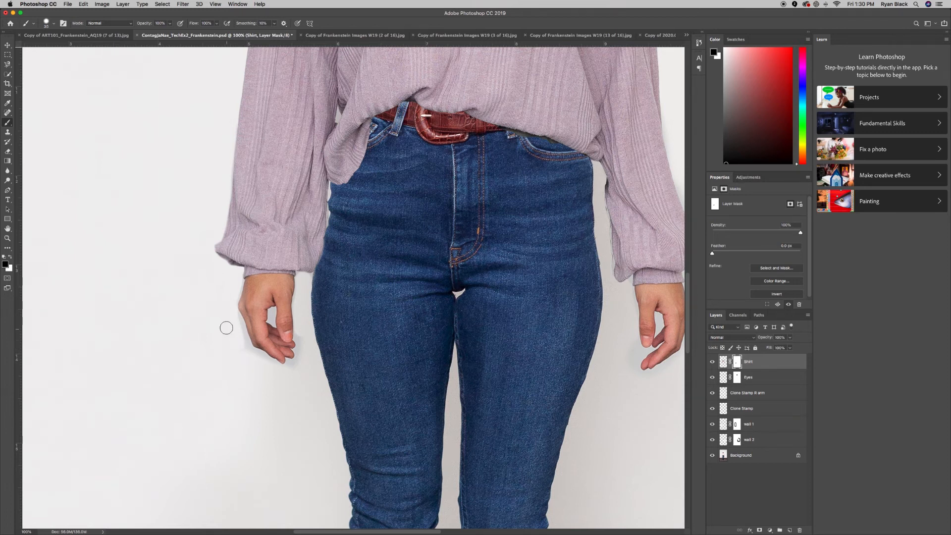
left_click_drag(239, 334, 269, 362)
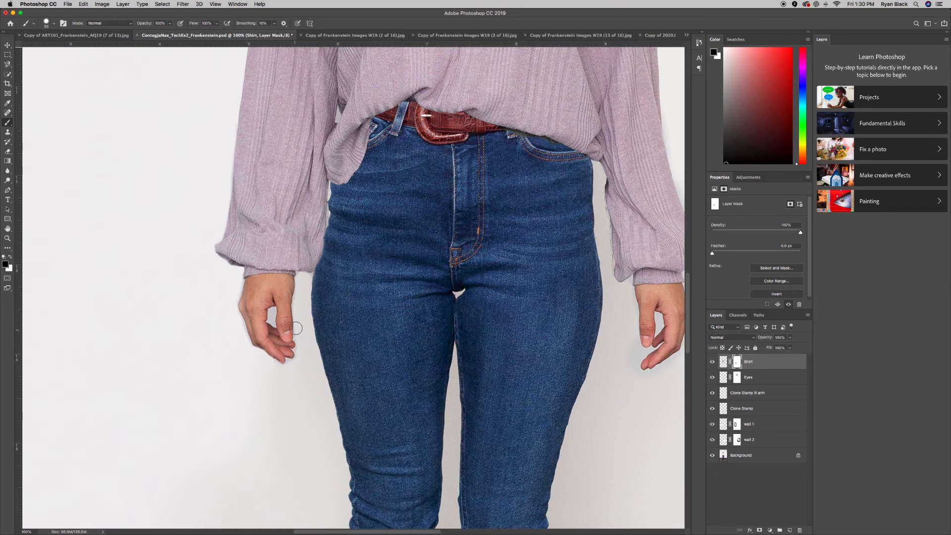
Zoom to 200% on the face and mask the bottom of the V-neck and the shoulder-edge halo.
scroll(484, 322, "right", 5)
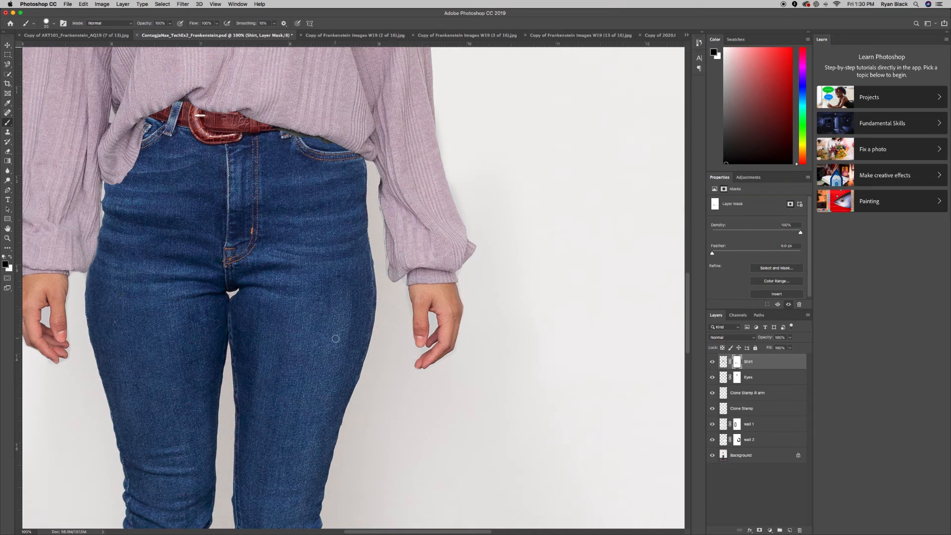
key("super+minus")
key("super+minus")
key("super+minus")
key("super+minus")
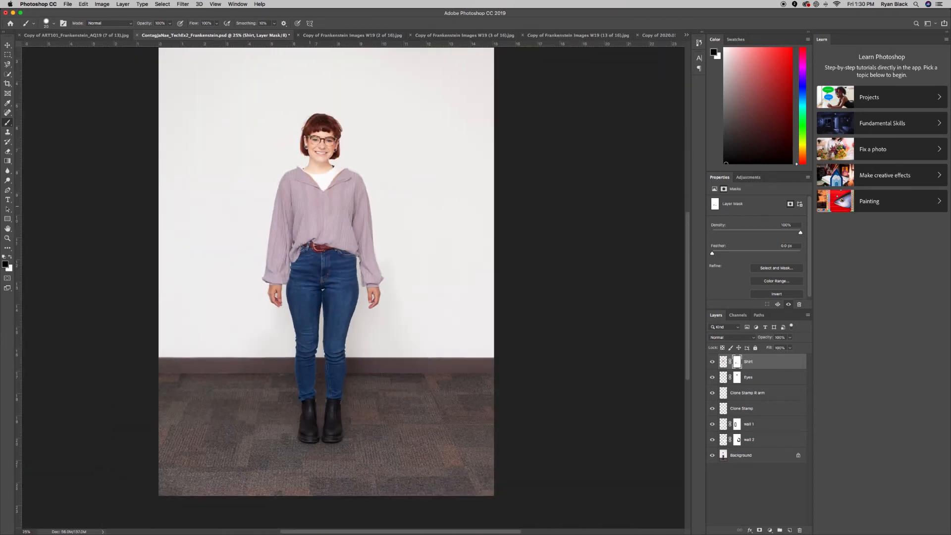
key("super+plus")
key("super+plus")
key("super+plus")
scroll(288, 183, "up", 5)
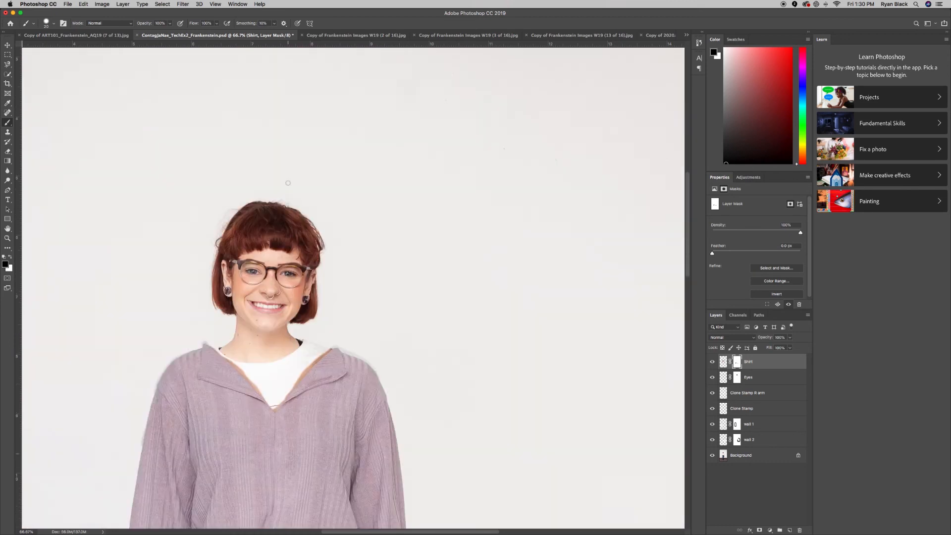
scroll(287, 183, "up", 5)
scroll(272, 227, "down", 5)
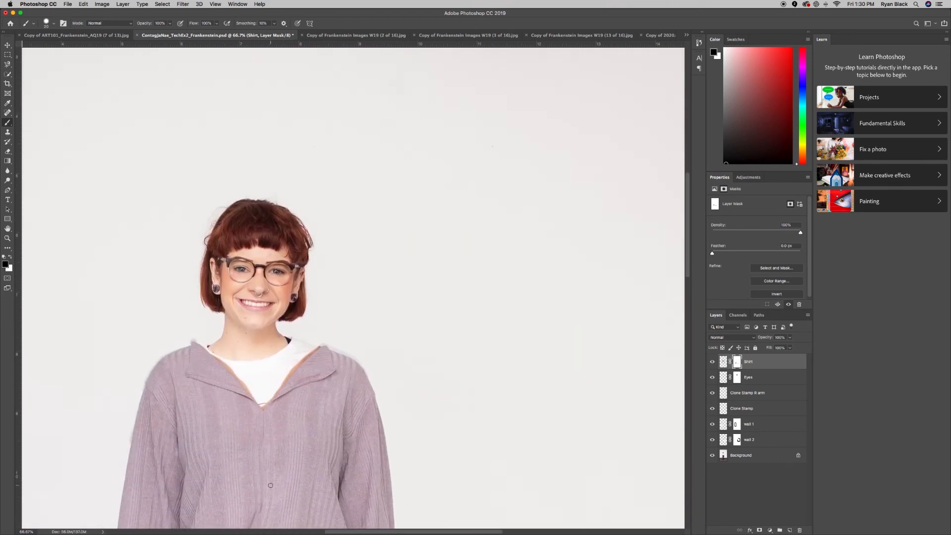
key("super+plus")
key("super+plus")
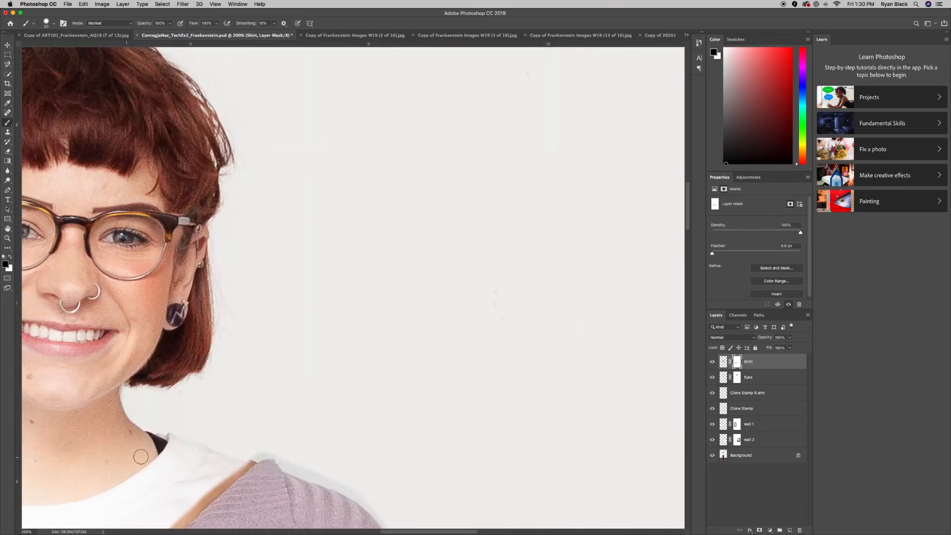
scroll(140, 453, "down", 2)
scroll(140, 453, "left", 1)
scroll(142, 453, "down", 4)
scroll(142, 453, "left", 1)
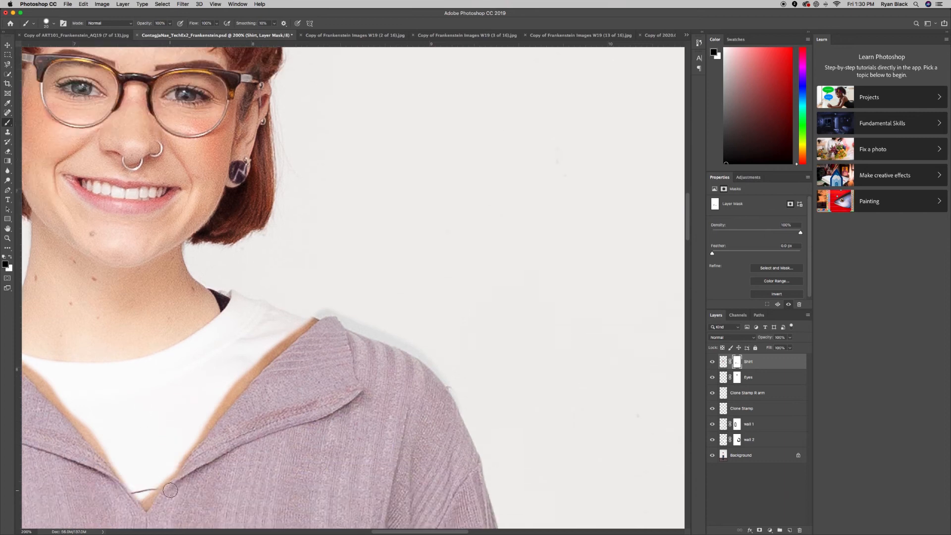
scroll(112, 430, "down", 3)
left_click(145, 417)
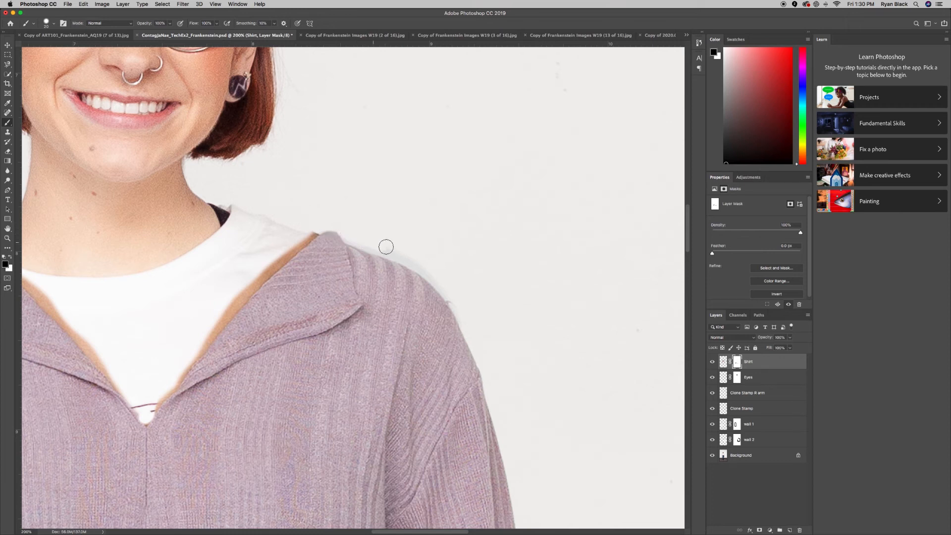
left_click_drag(451, 295, 358, 242)
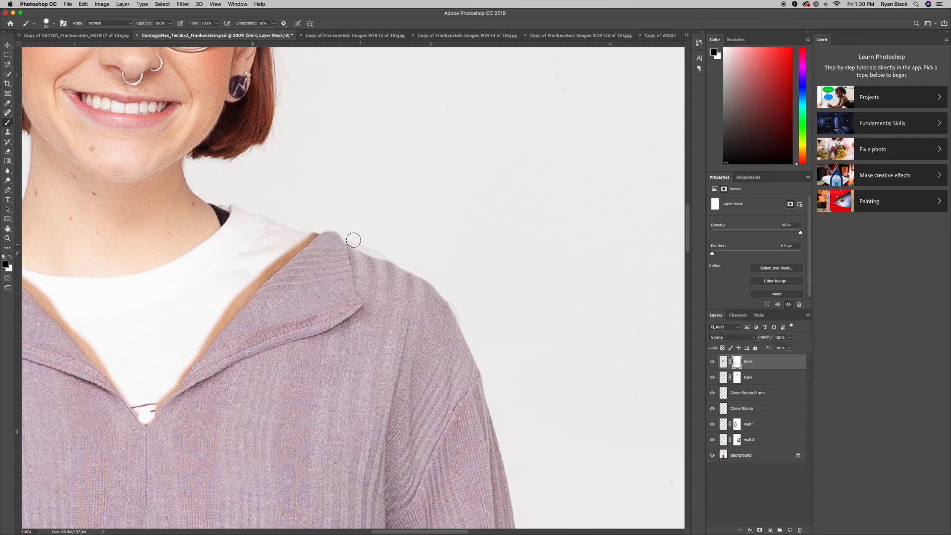
Mask out the brown fringe along the lower and left collar edges, then zoom out.
mouse_move(223, 335)
left_mouse_down()
mouse_move(215, 322)
mouse_move(313, 229)
left_mouse_up()
left_click_drag(204, 341, 158, 398)
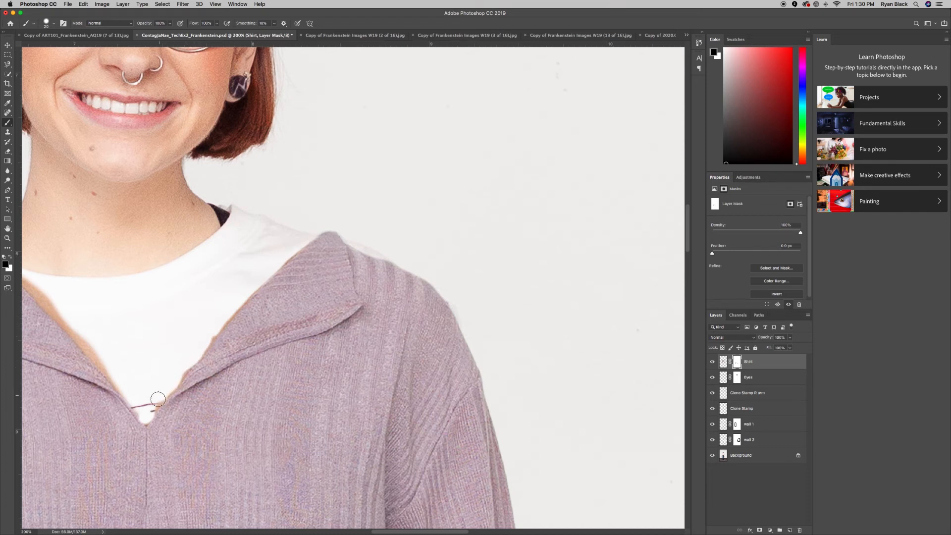
scroll(159, 367, "left", 5)
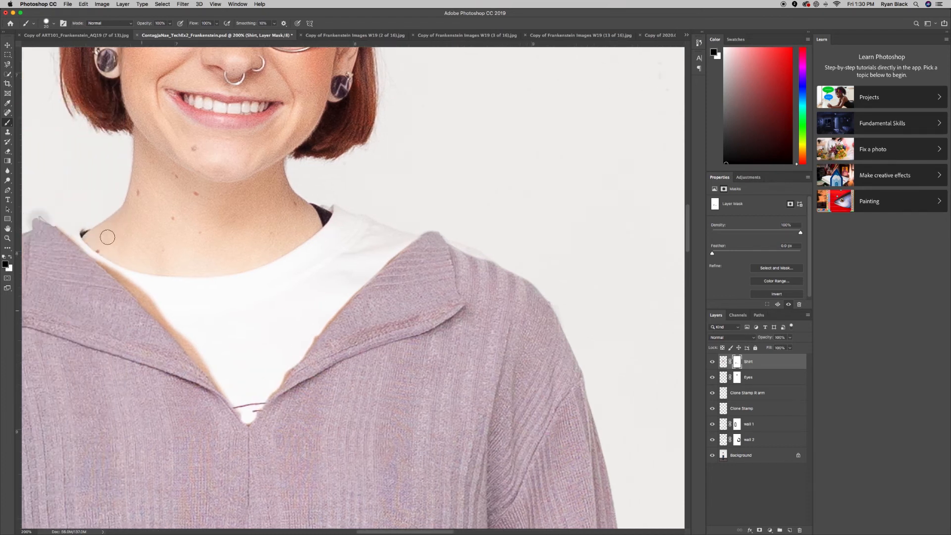
mouse_move(104, 259)
left_mouse_down()
mouse_move(177, 323)
mouse_move(235, 400)
left_mouse_up()
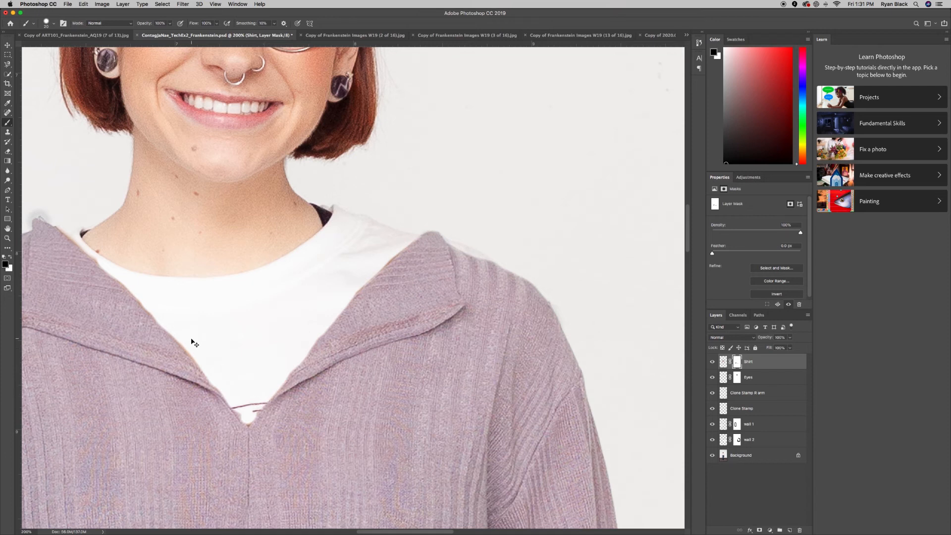
key("super+minus")
key("super+minus")
key("super+minus")
key("super+minus")
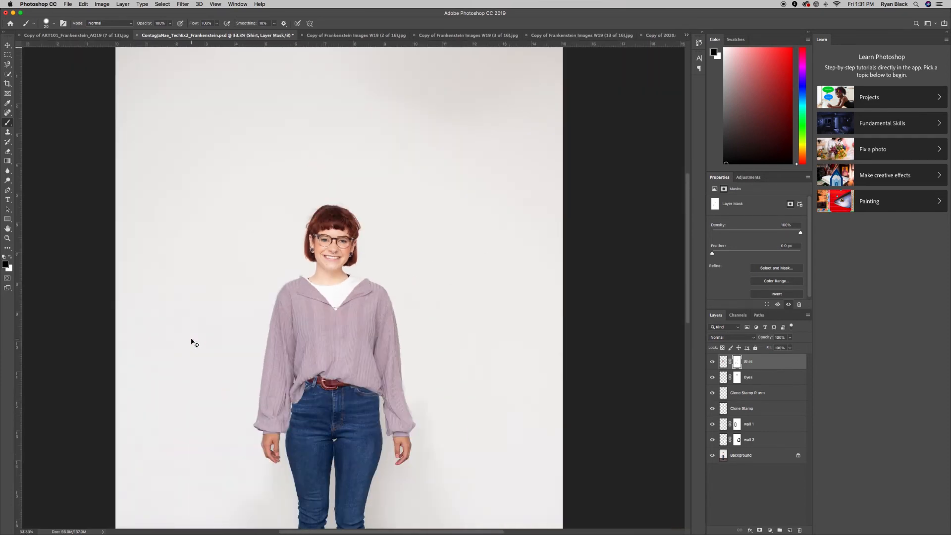
Adjust the zoom on the figure and save the composite document.
key("super+minus")
key("super+minus")
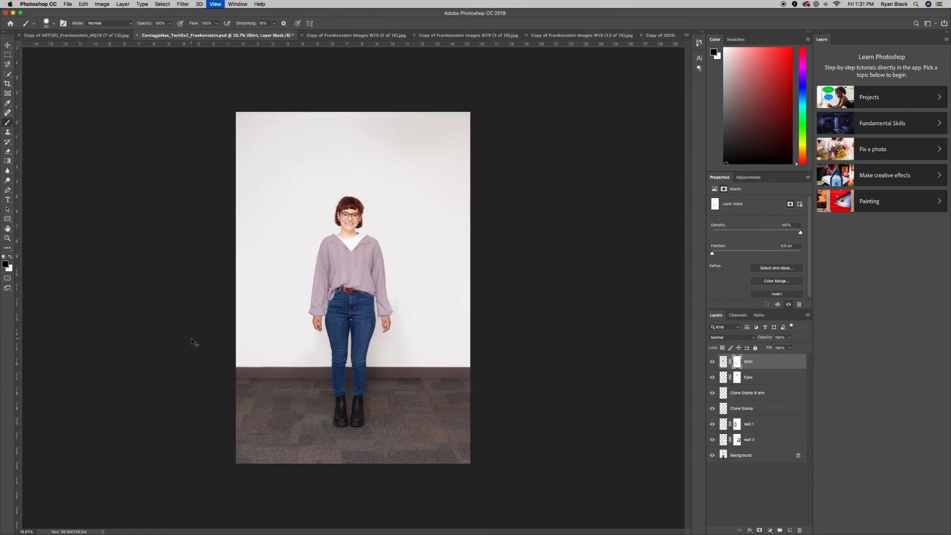
key("super+plus")
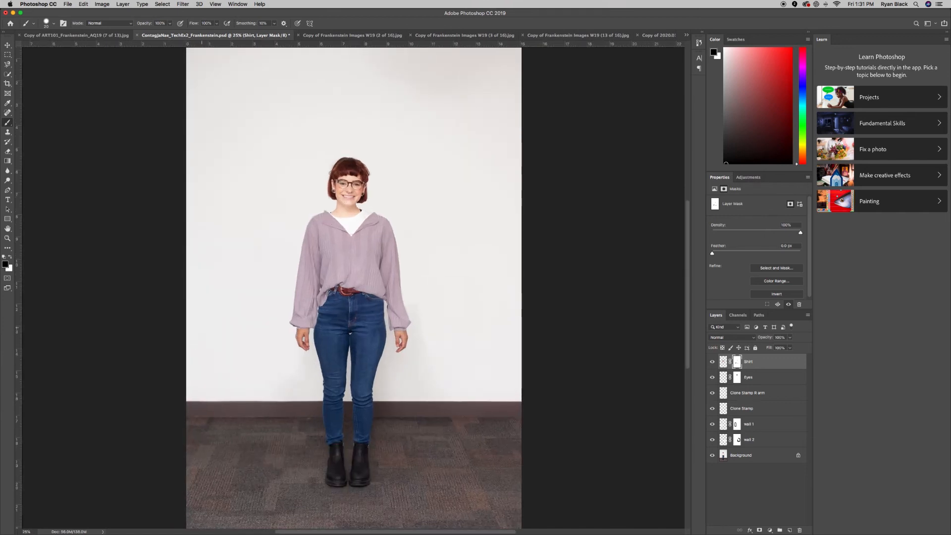
key("super+s")
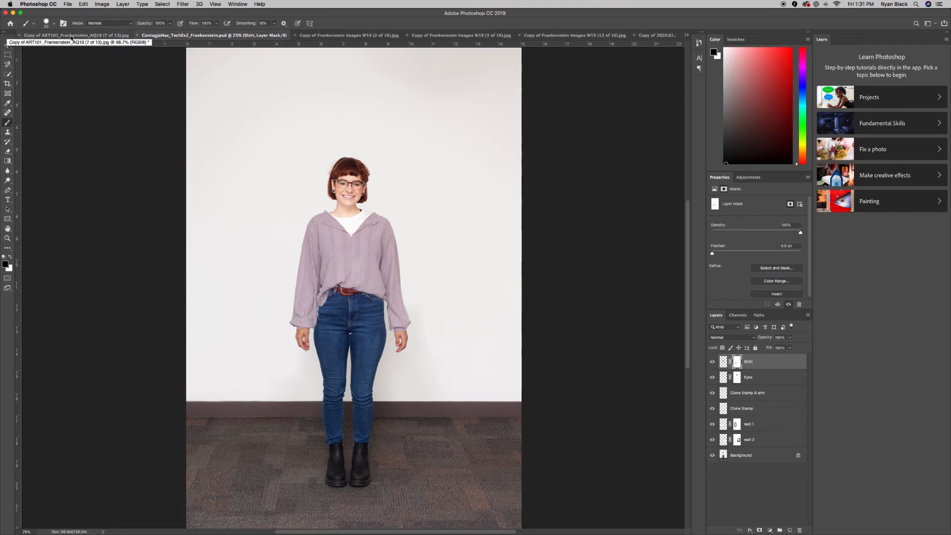
Browse the open source photos and bring up the blonde woman's full-length photo.
left_click(71, 36)
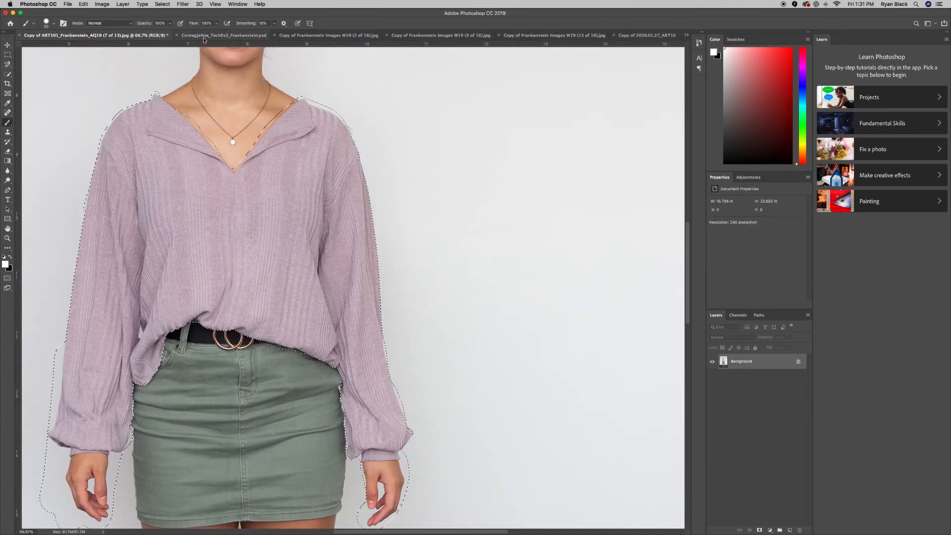
left_click(306, 35)
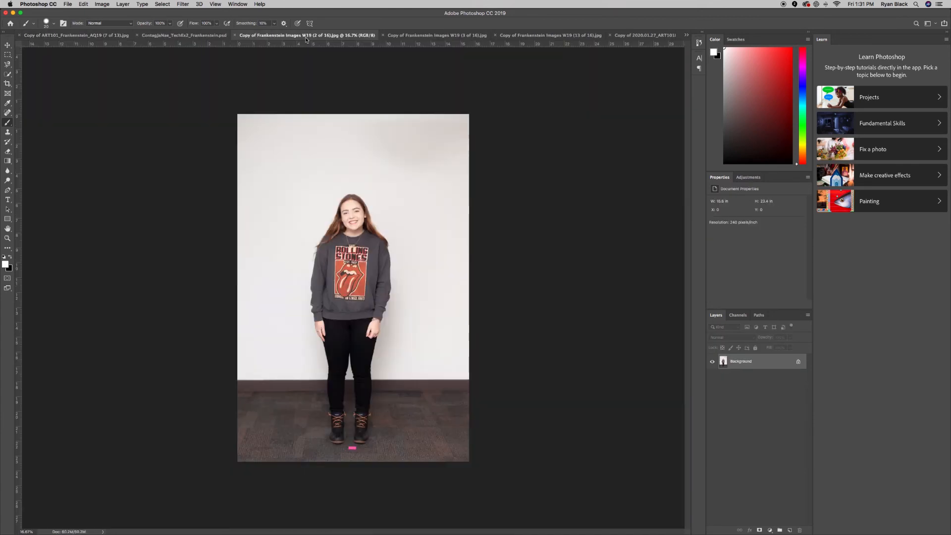
left_click(431, 35)
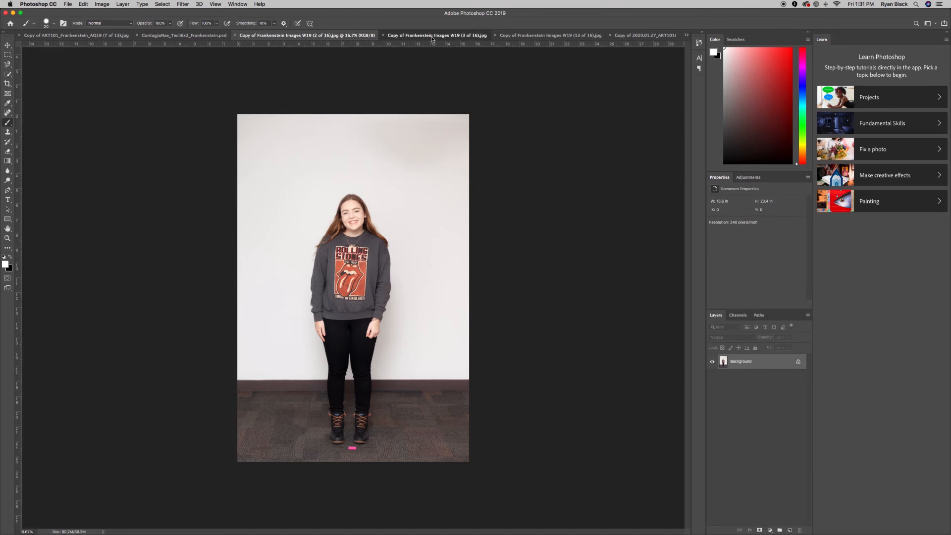
key("super+minus")
key("super+minus")
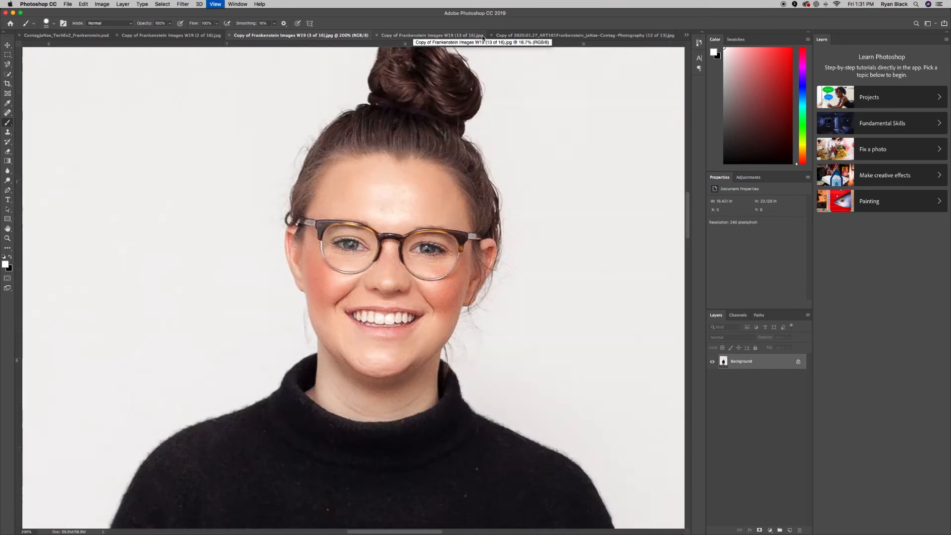
key("super+0")
left_click(483, 38)
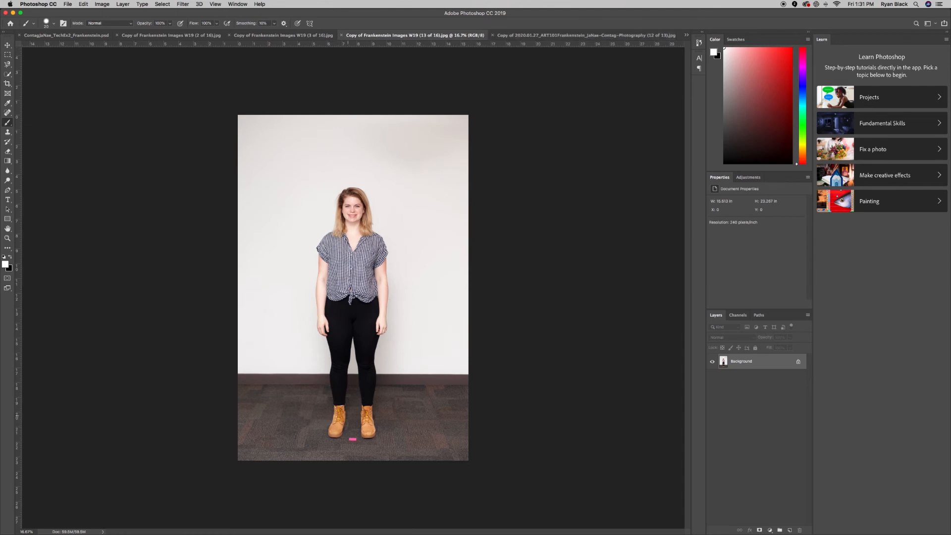
Zoom to 100% on the blonde woman's tan lace-up boots.
key("super+equal")
key("super+equal")
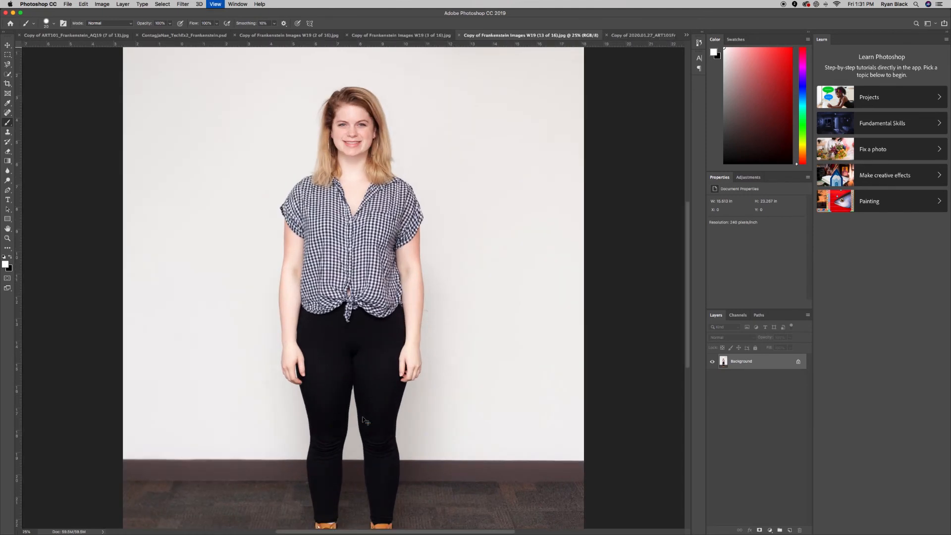
scroll(362, 417, "down", 3)
scroll(362, 416, "down", 2)
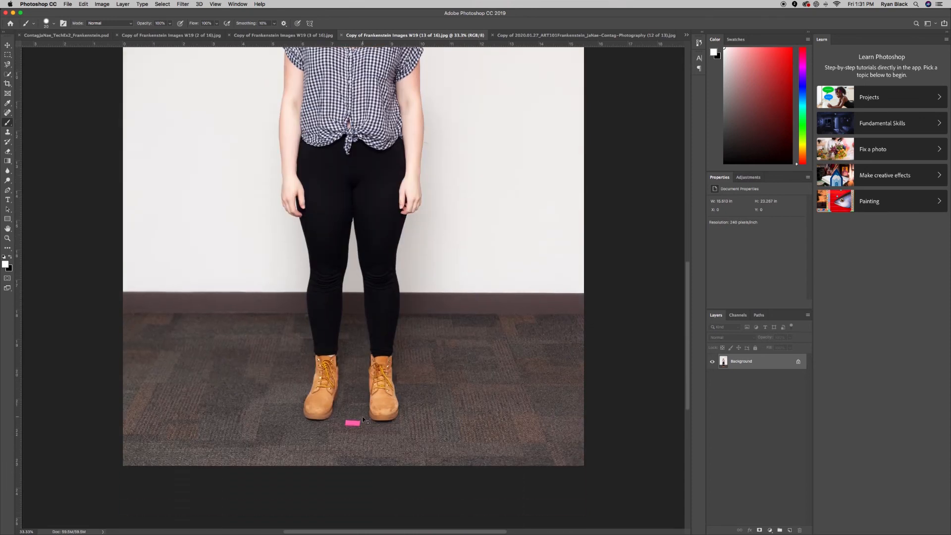
key("super+equal")
key("super+equal")
scroll(363, 417, "down", 5)
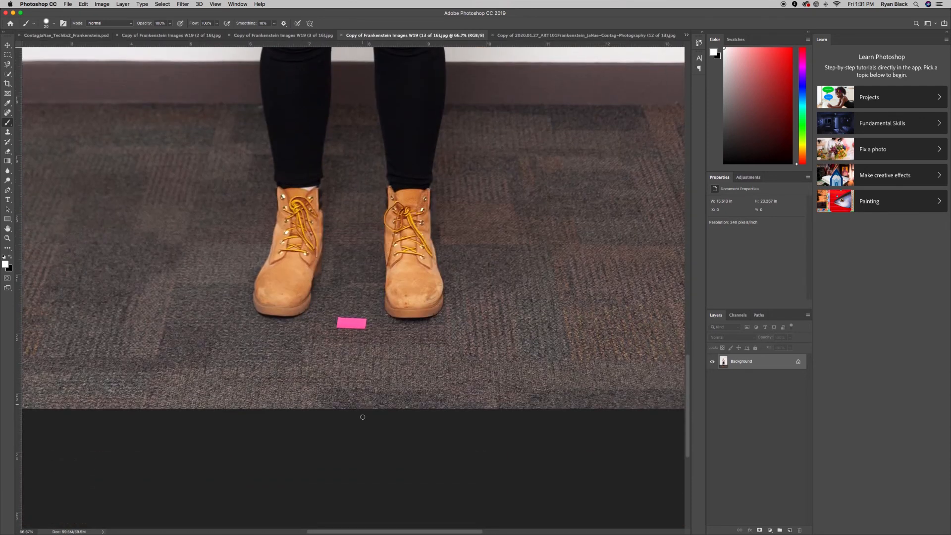
key("super+equal")
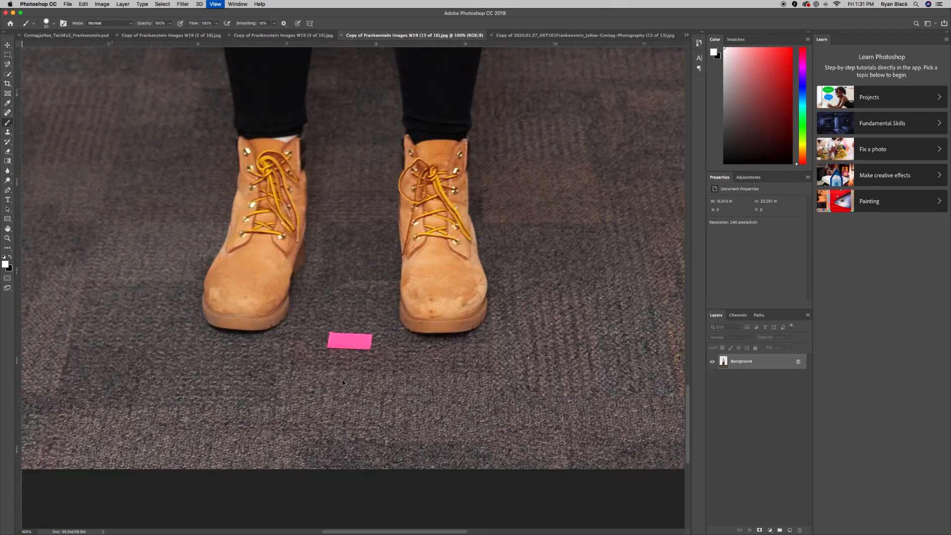
scroll(164, 251, "right", 1)
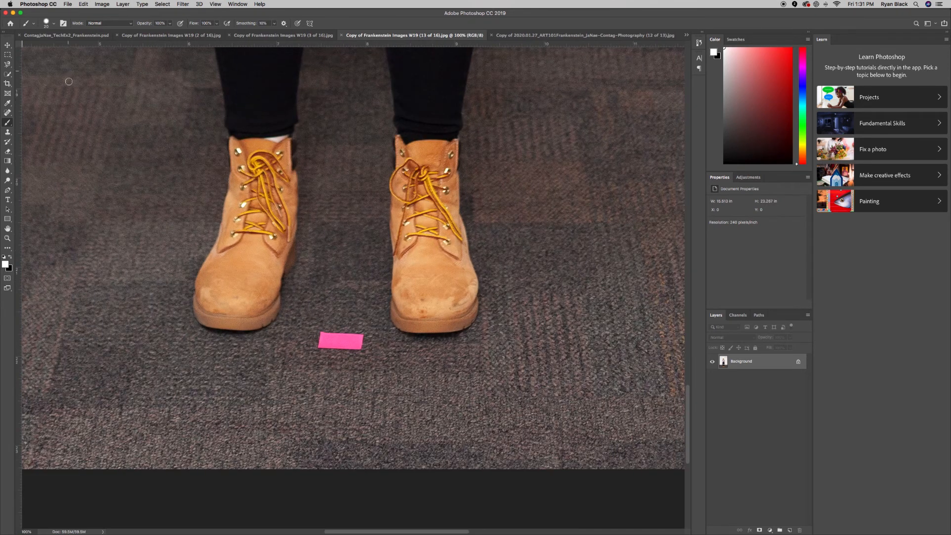
Copy the left tan boot into the composite, place it over the left foot, and name the layer shoe 1.
left_click(7, 54)
left_click_drag(167, 102, 315, 380)
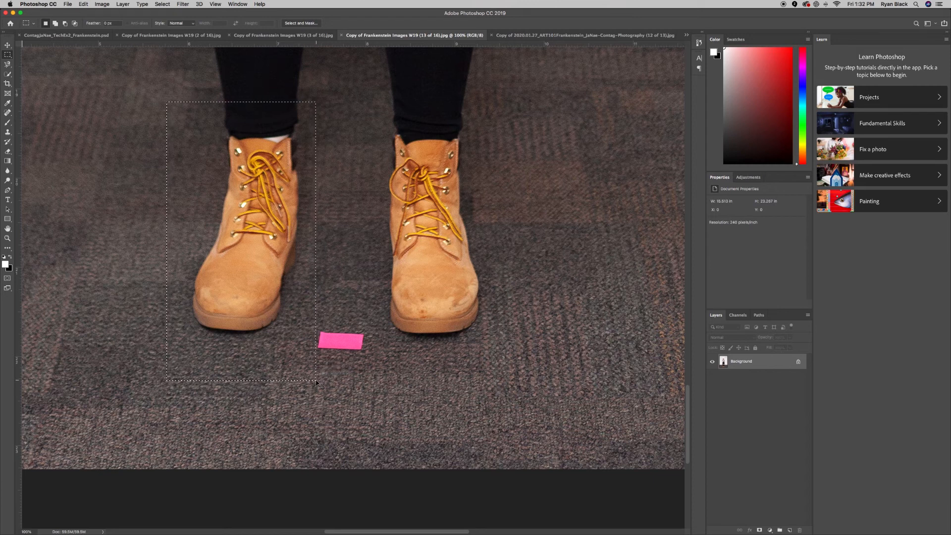
left_click_drag(377, 36, 146, 37)
left_click(75, 36)
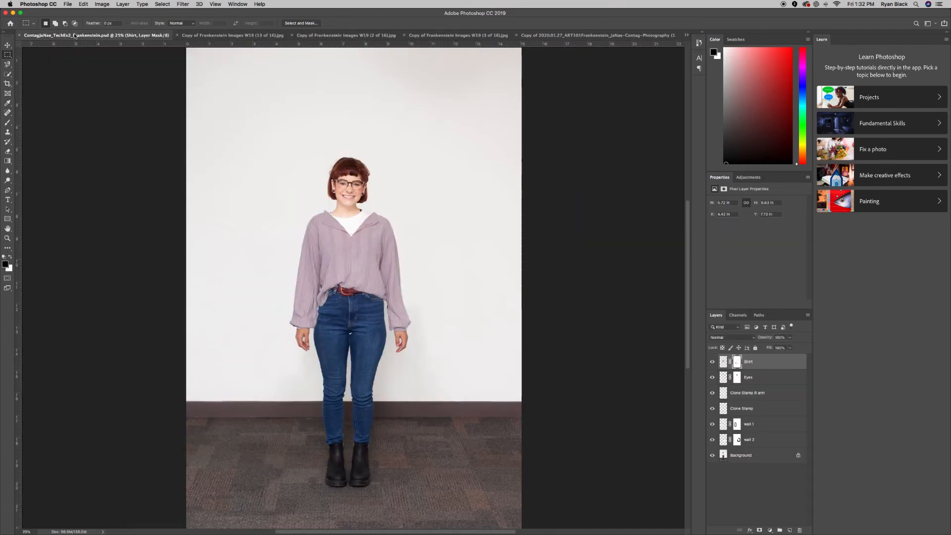
scroll(380, 397, "down", 3)
key("x")
key("super+v")
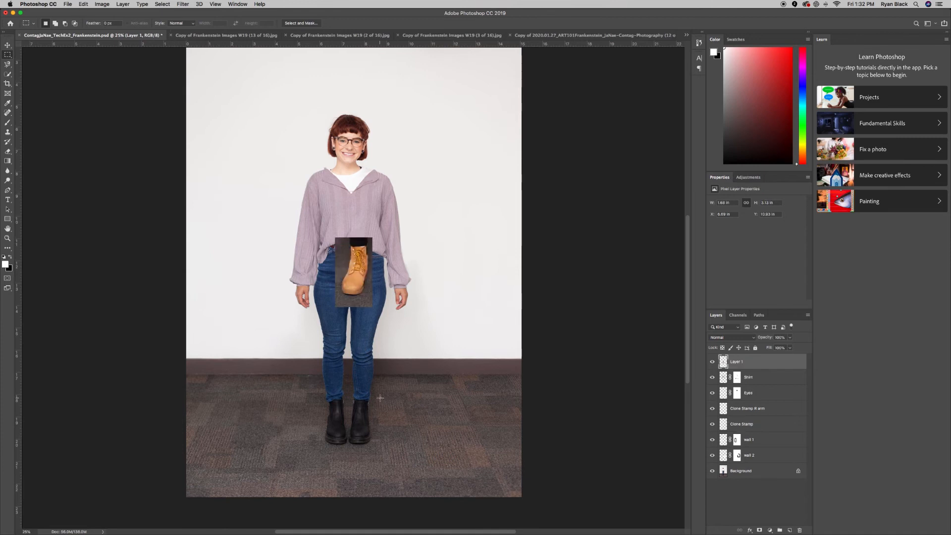
left_click(7, 45)
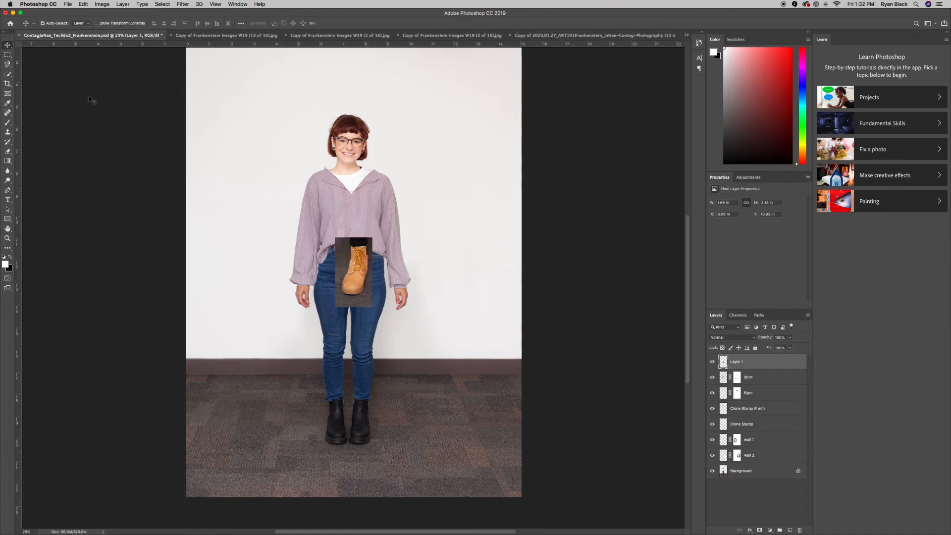
left_click_drag(362, 265, 335, 415)
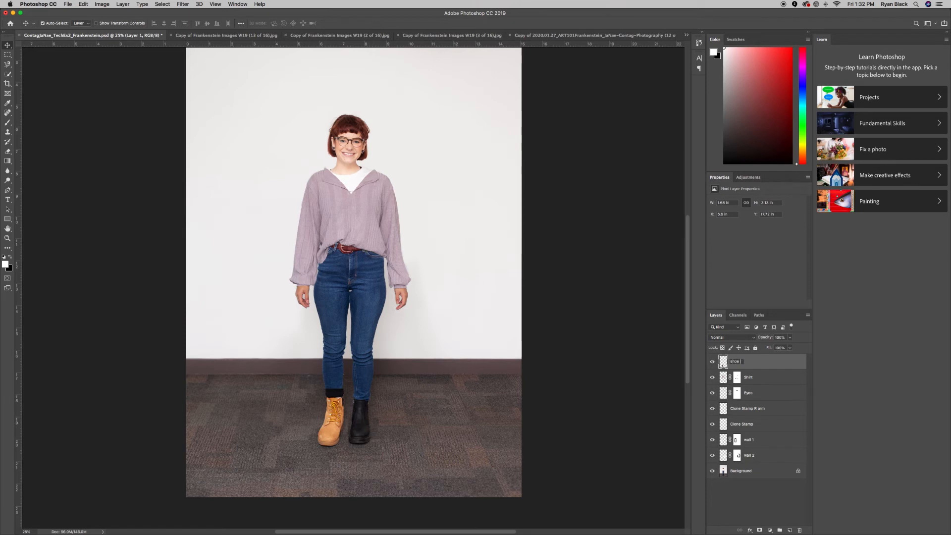
key("Return")
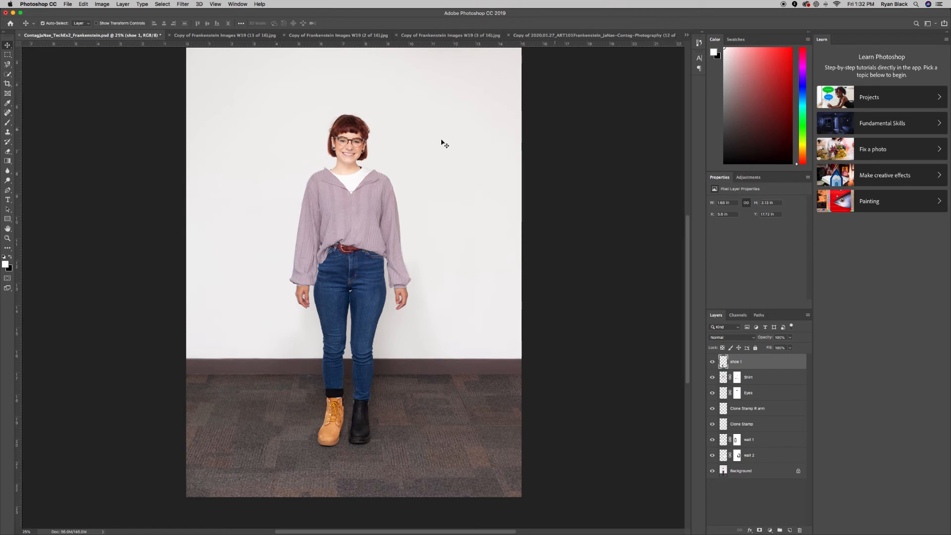
Copy the right tan boot into the composite, place it over the right foot, and name the layer shoe 2.
left_click(201, 36)
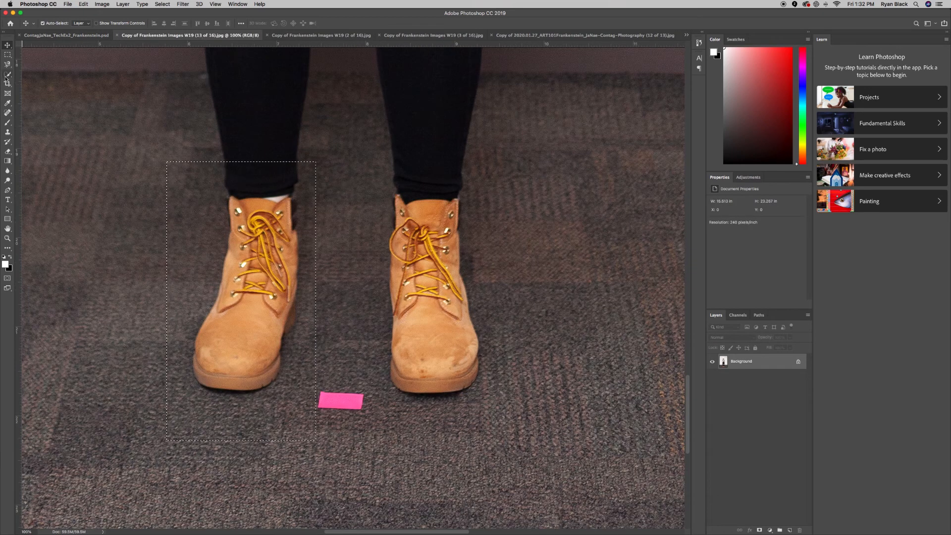
left_click(7, 55)
left_click_drag(373, 158, 504, 415)
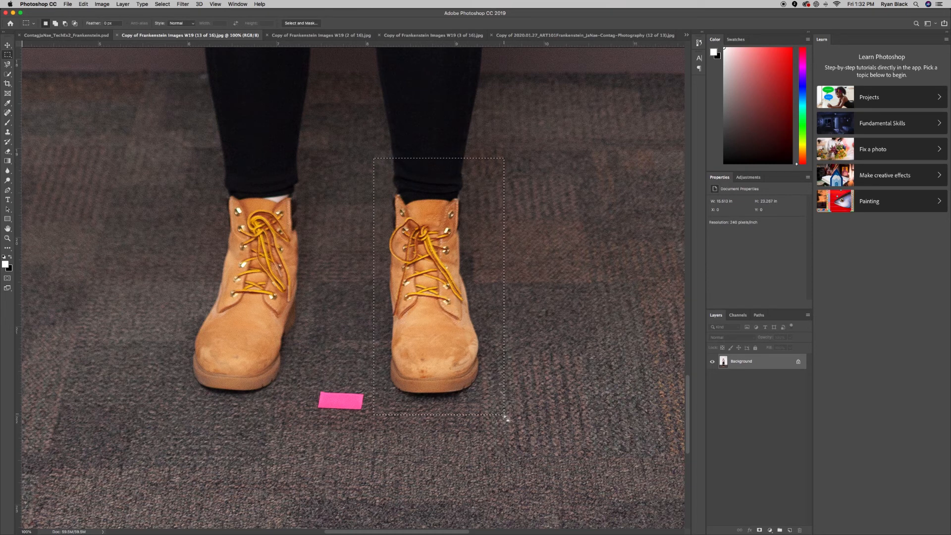
left_click(35, 36)
key("super+v")
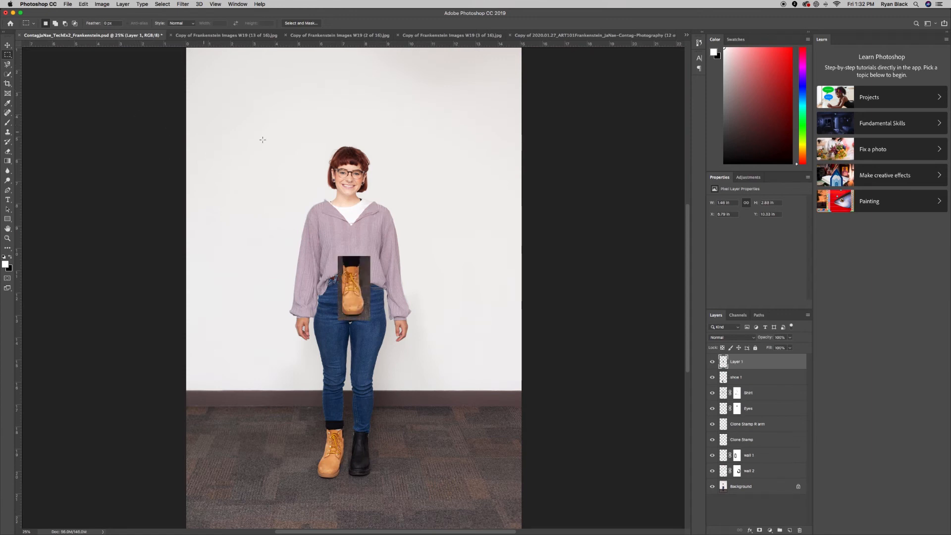
left_click(7, 47)
left_click_drag(347, 287, 355, 448)
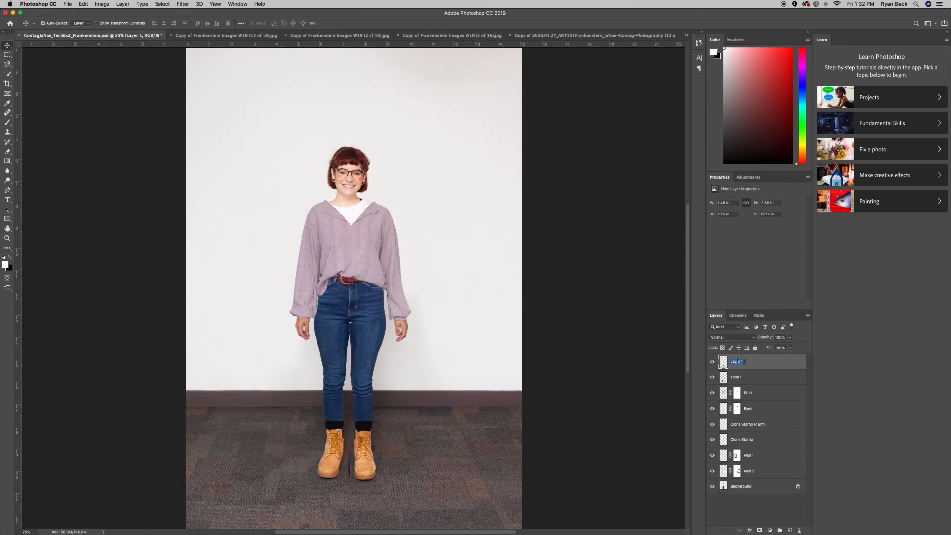
key("Return")
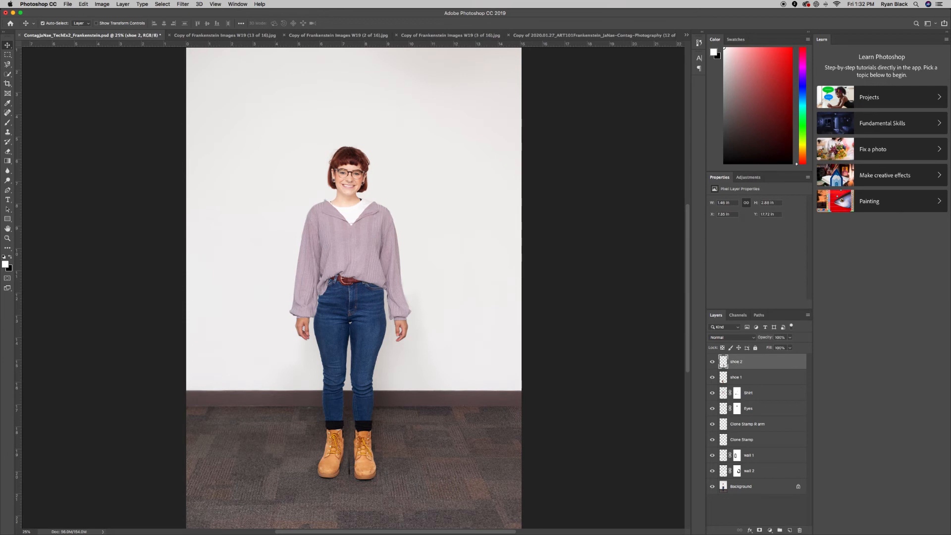
key("super+minus")
key("super+equal")
key("super+equal")
Zoom in on the boots, lower shoe 1 to 59% opacity, and shift the left boot up-left under the leg.
key("super+equal")
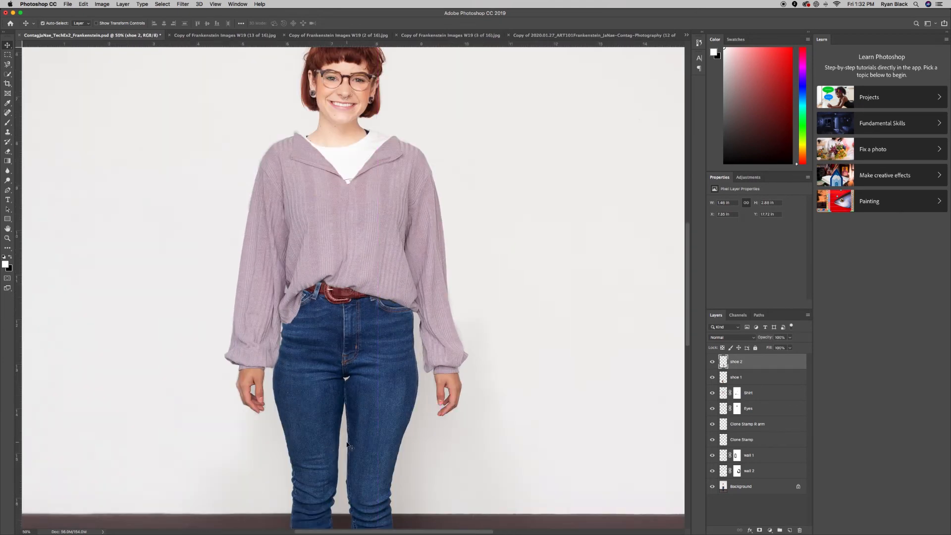
scroll(337, 445, "down", 5)
key("super+equal")
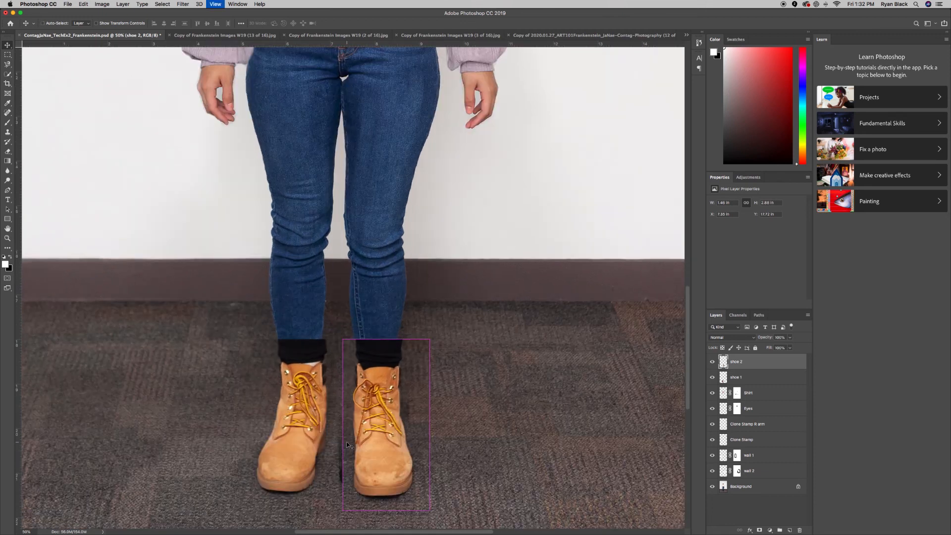
scroll(355, 443, "down", 5)
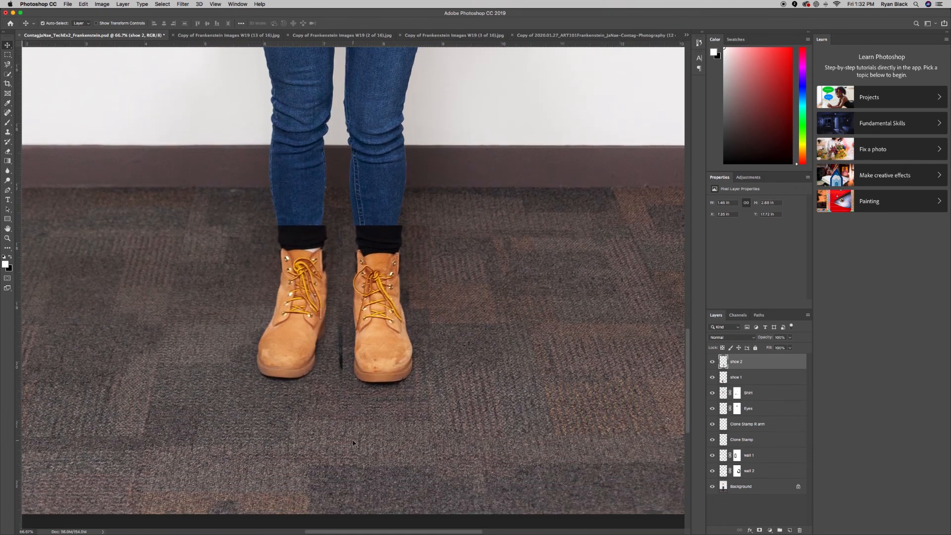
key("super+equal")
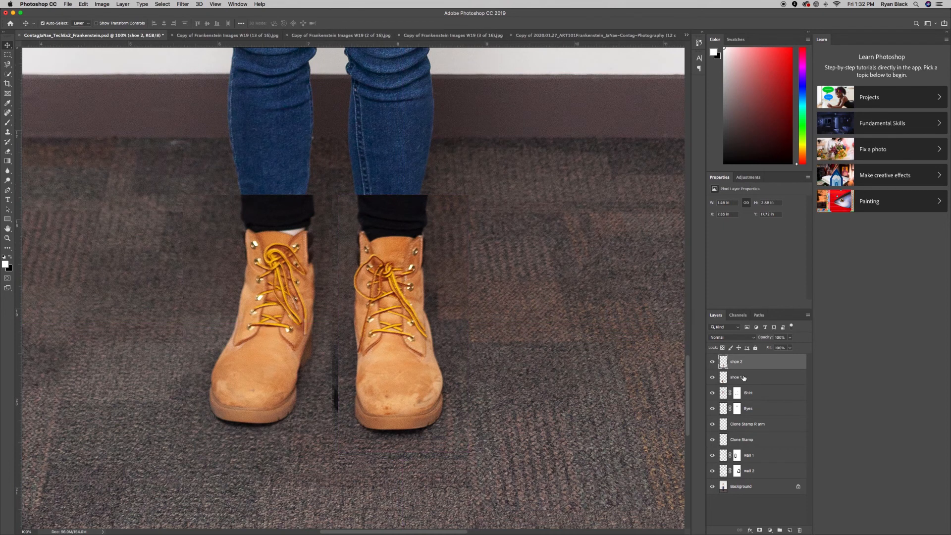
left_click(743, 377)
left_click(790, 338)
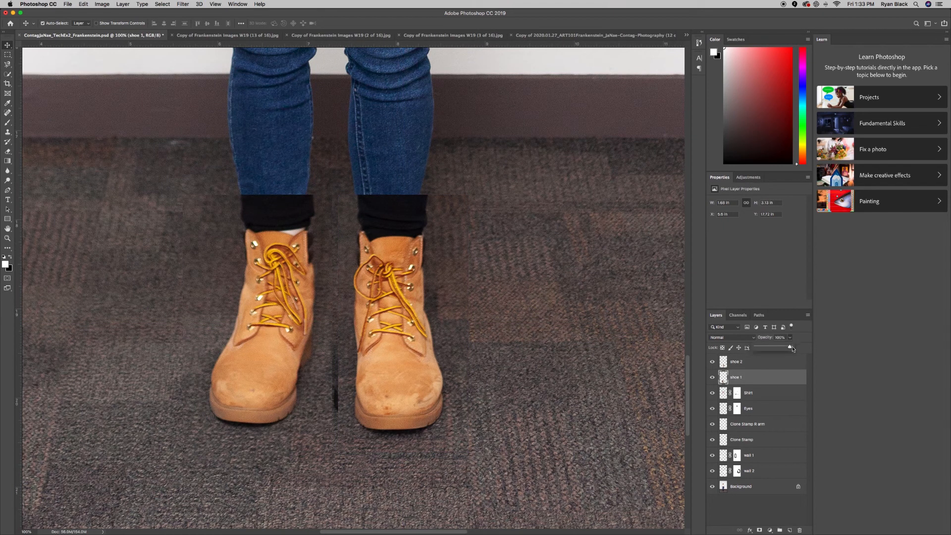
left_click_drag(787, 350, 777, 352)
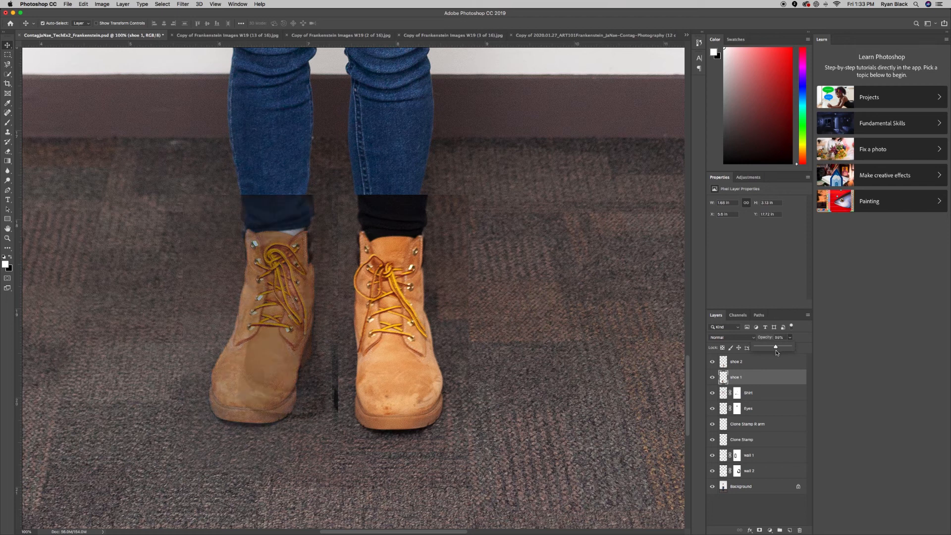
mouse_move(267, 322)
left_mouse_down()
mouse_move(254, 282)
mouse_move(242, 316)
mouse_move(275, 314)
mouse_move(266, 315)
left_mouse_up()
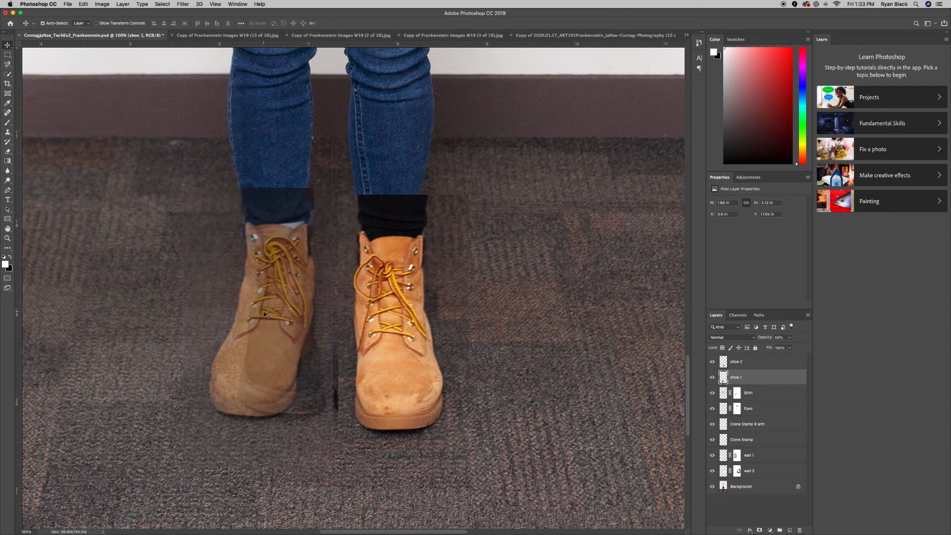
Set shoe 2 to 50% opacity, move the right boot up-left to the leg, and fine-tune the left boot.
left_click(741, 366)
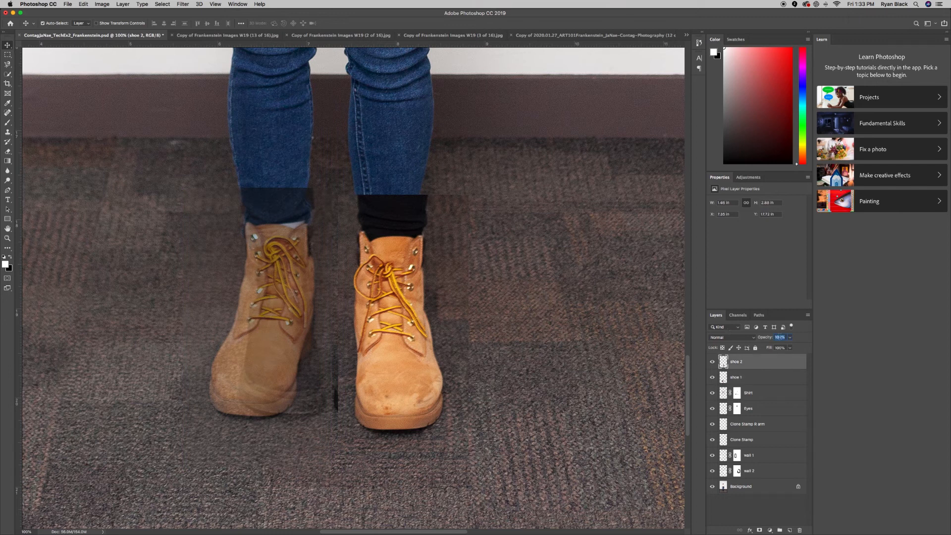
type("50")
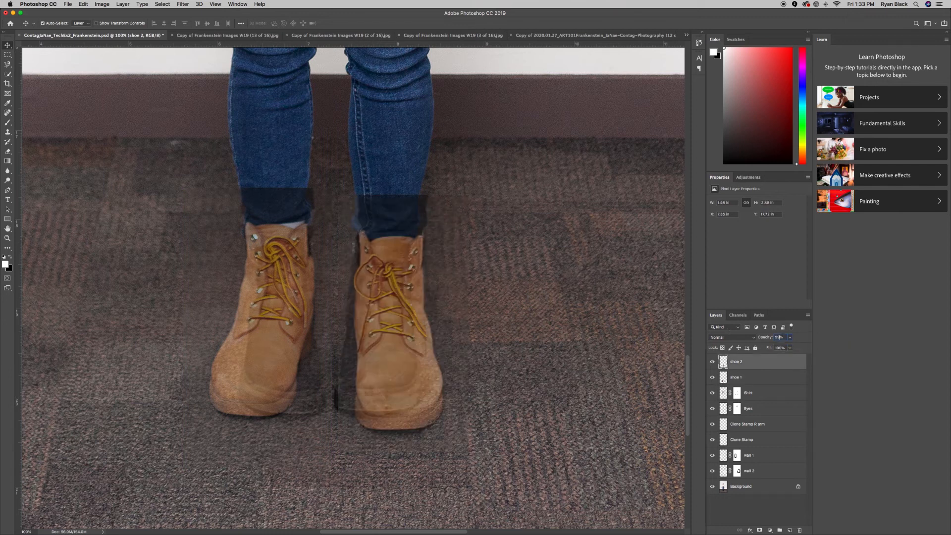
left_click_drag(415, 372, 412, 355)
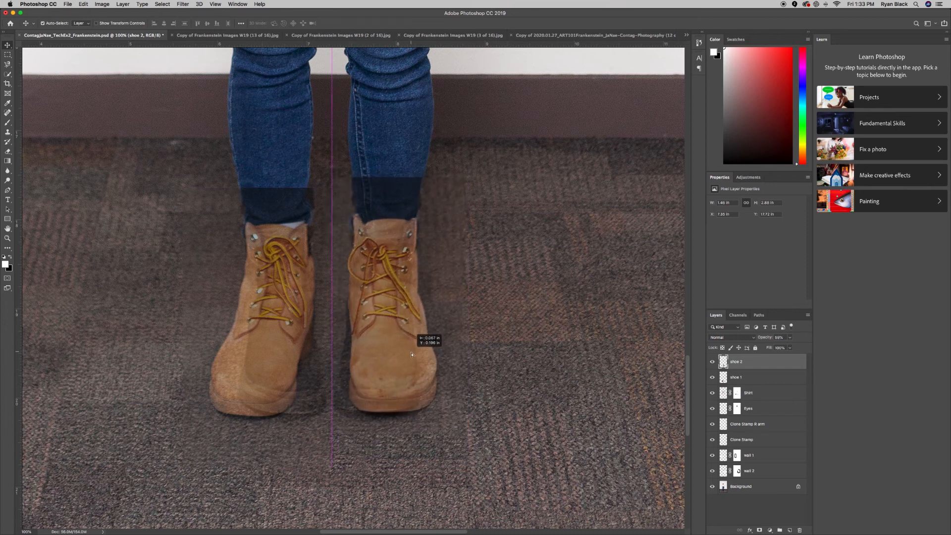
left_click_drag(411, 355, 405, 336)
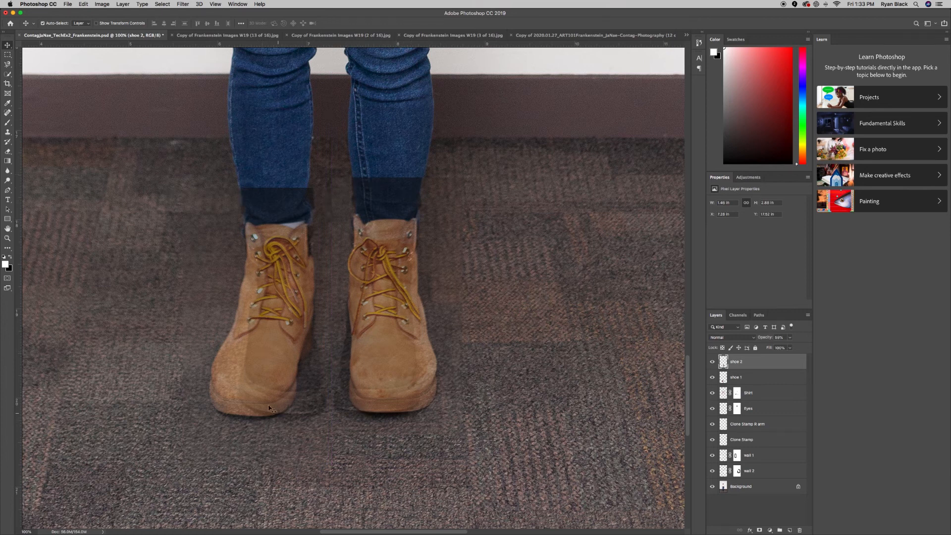
left_click(731, 381)
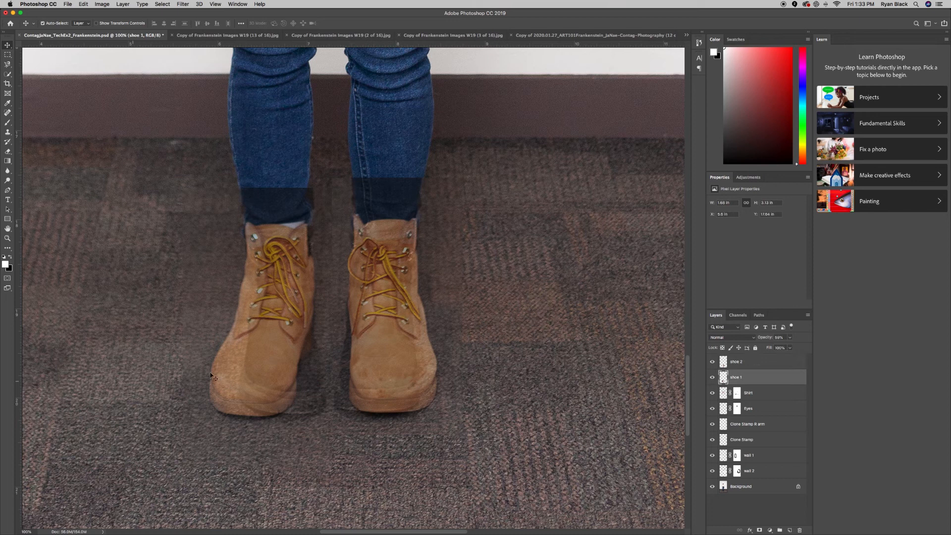
left_click_drag(255, 380, 259, 374)
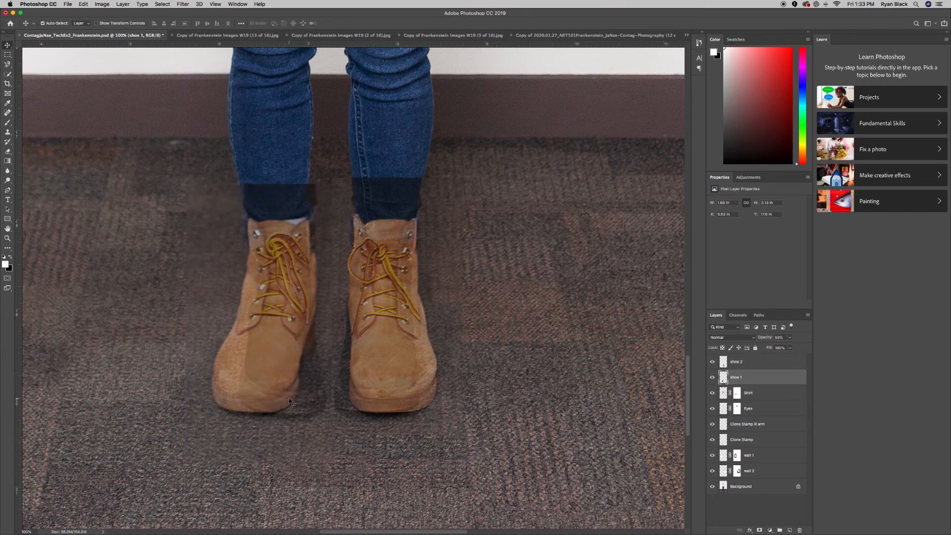
left_click(789, 339)
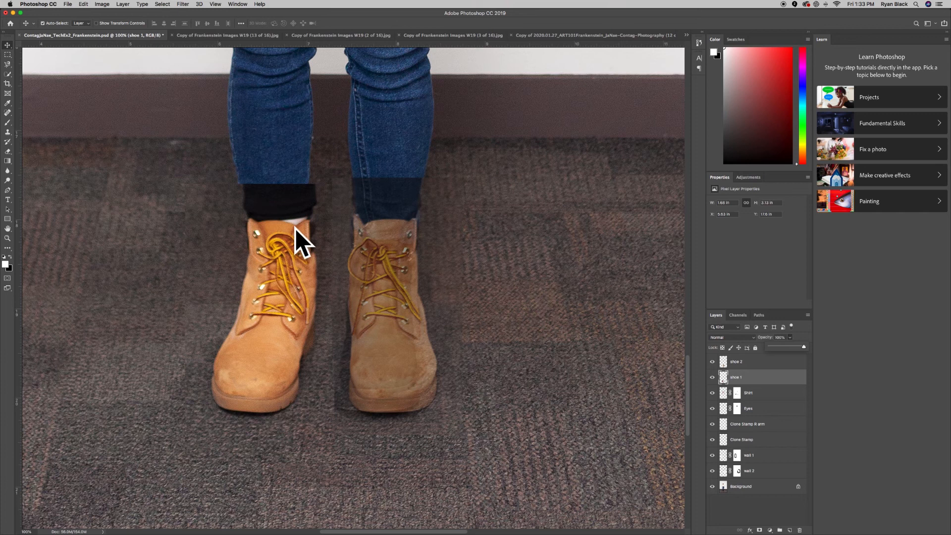
Restore shoe 1 to full opacity, add a layer mask, and paint out the black sock above the left boot.
left_click(759, 529)
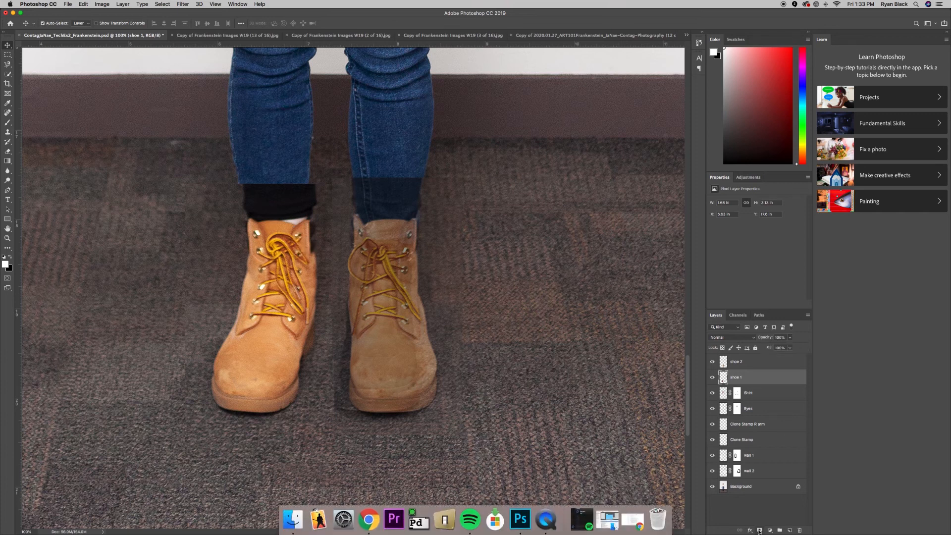
left_click(759, 530)
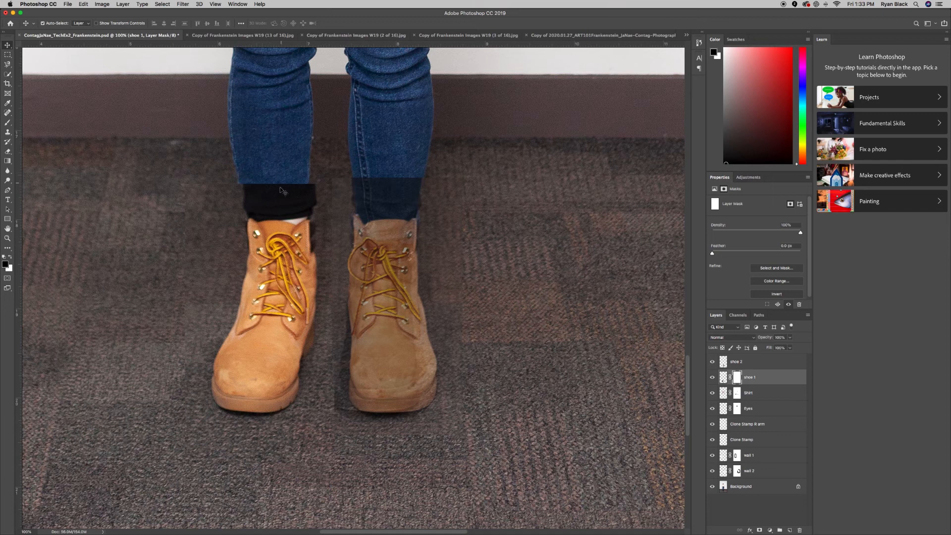
key("b")
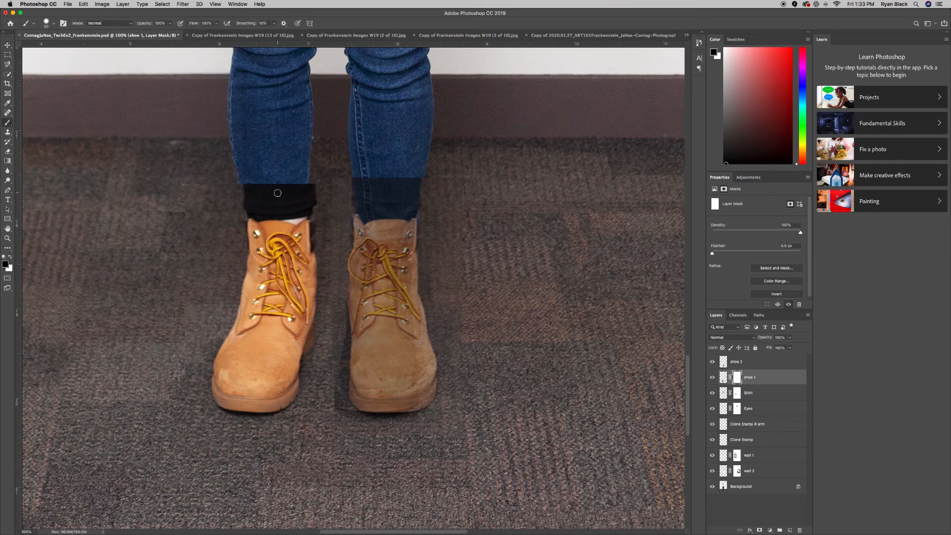
mouse_move(240, 180)
left_mouse_down()
mouse_move(314, 186)
mouse_move(283, 186)
mouse_move(281, 208)
mouse_move(306, 214)
mouse_move(315, 196)
mouse_move(286, 206)
mouse_move(310, 211)
mouse_move(276, 202)
mouse_move(302, 193)
mouse_move(242, 194)
mouse_move(259, 217)
mouse_move(313, 215)
mouse_move(308, 198)
mouse_move(270, 214)
mouse_move(293, 209)
mouse_move(233, 204)
mouse_move(268, 198)
mouse_move(252, 196)
mouse_move(283, 205)
left_mouse_up()
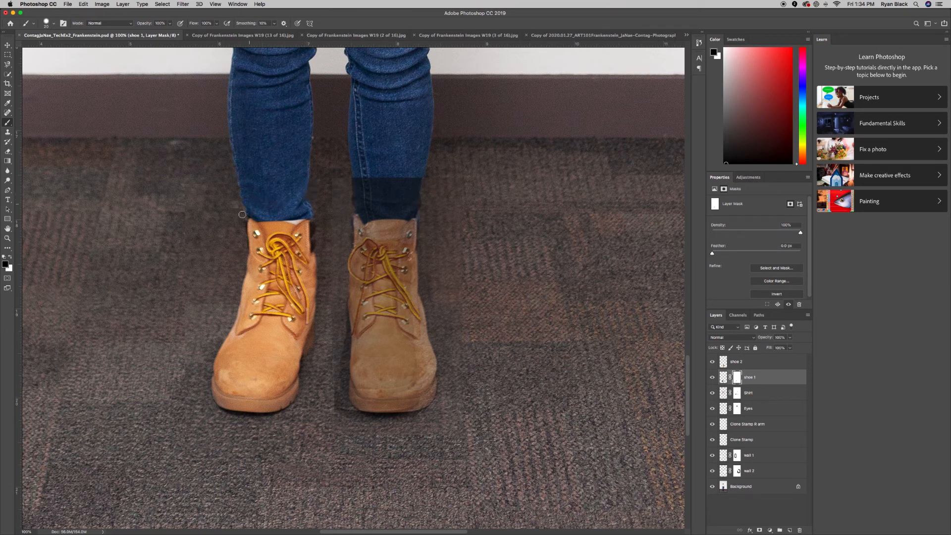
With a size-70 brush, clean up the shoe 1 mask edge between the boots, alternating hiding and revealing.
key("bracketright")
key("bracketright")
key("bracketright")
key("bracketright")
key("bracketright")
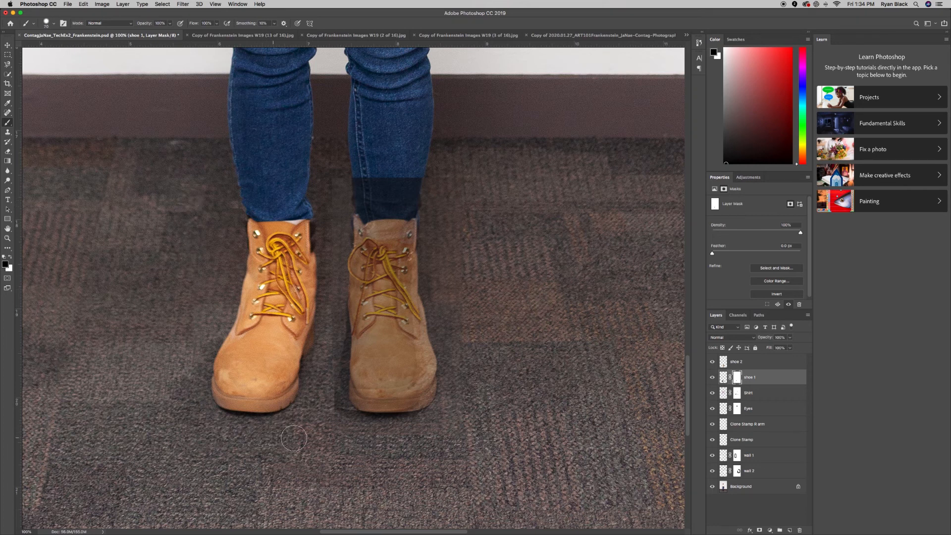
left_click_drag(330, 414, 330, 401)
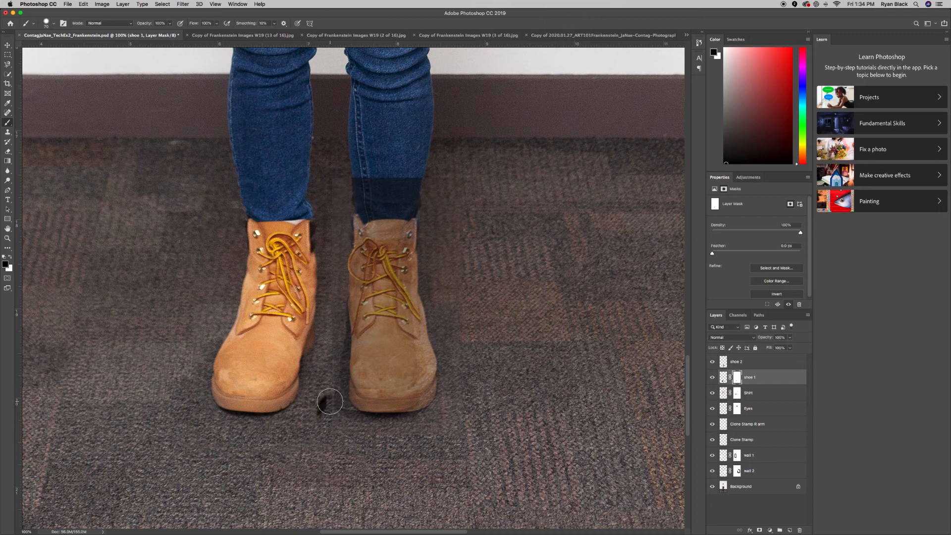
key("x")
left_click_drag(322, 397, 311, 418)
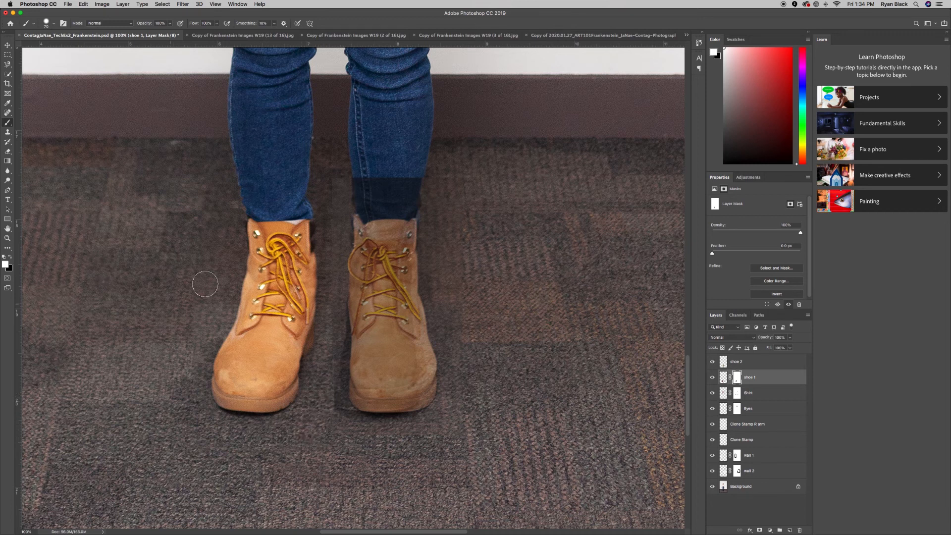
key("x")
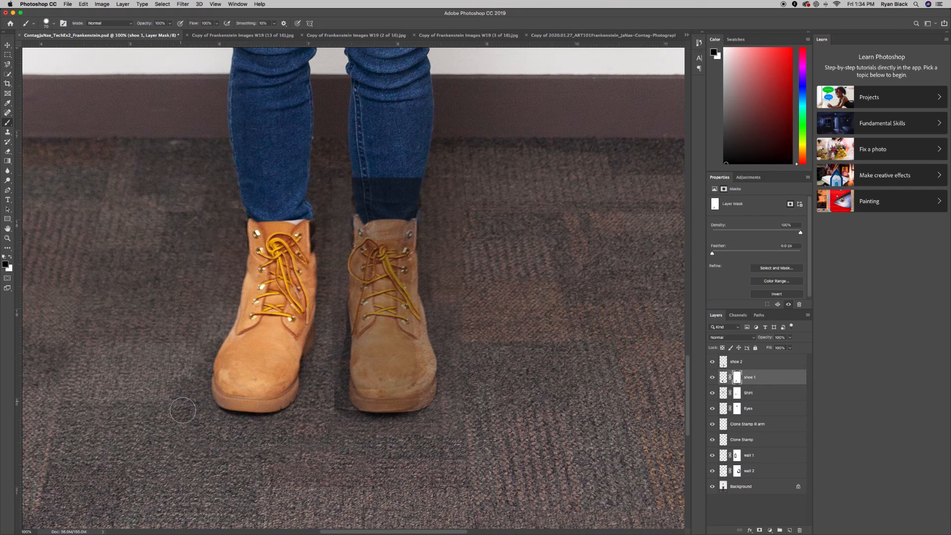
left_click_drag(315, 413, 323, 408)
key("x")
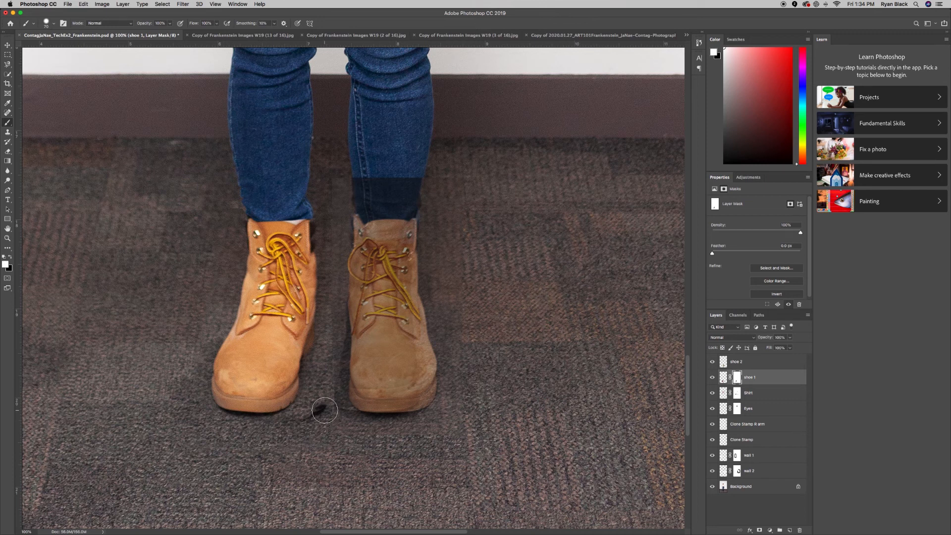
left_click_drag(320, 410, 305, 421)
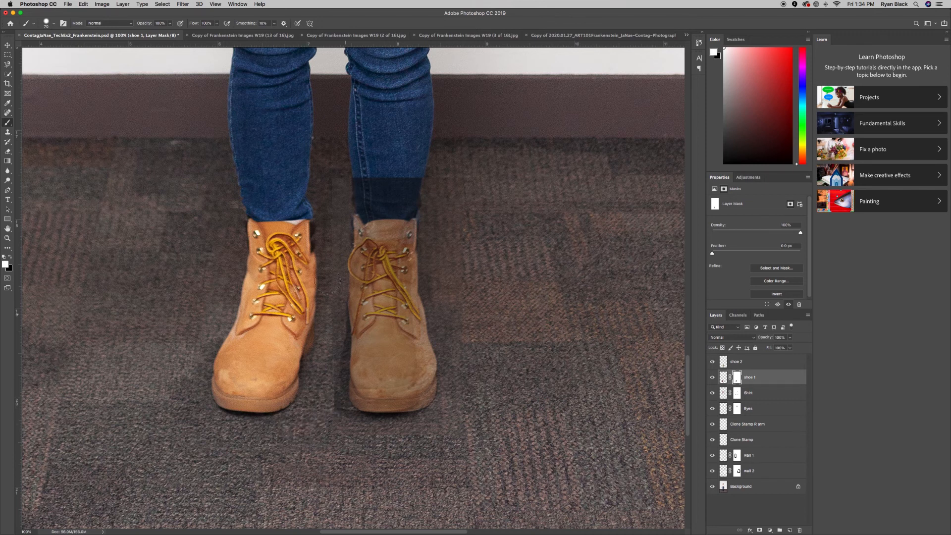
key("x")
key("x")
left_click(753, 362)
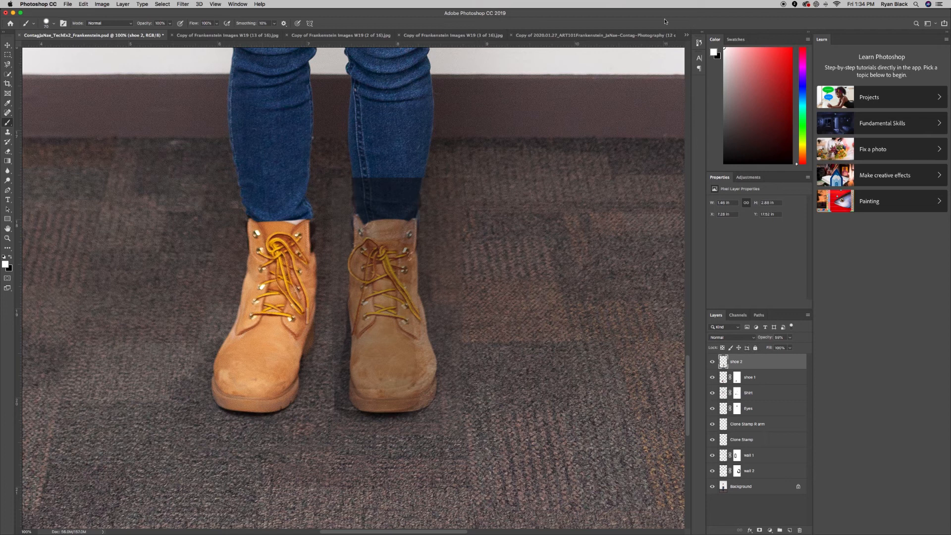
Add a layer mask to shoe 2, hide the dark patch above the right boot, and set opacity to 100%.
left_click(759, 529)
key("x")
mouse_move(369, 185)
left_mouse_down()
mouse_move(443, 193)
mouse_move(368, 205)
mouse_move(348, 198)
mouse_move(363, 181)
left_mouse_up()
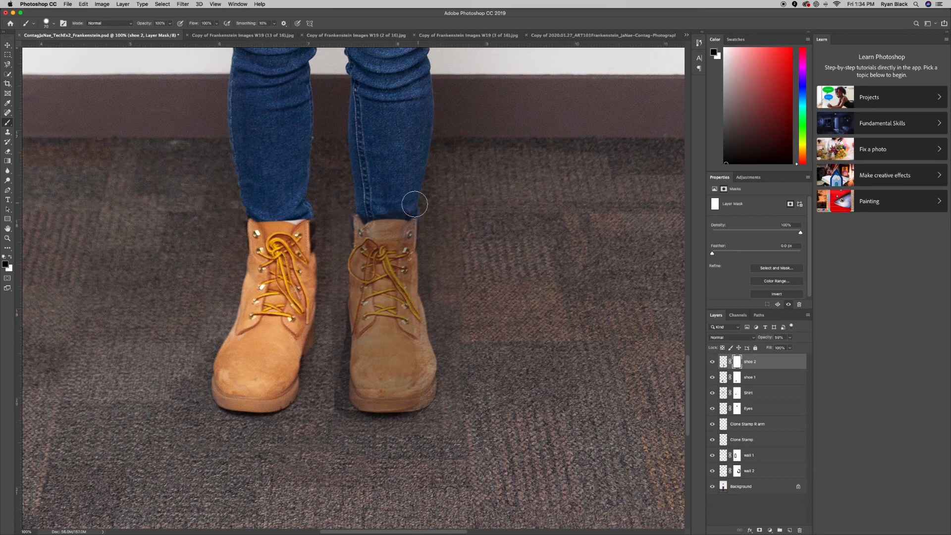
left_click(789, 338)
left_click(845, 352)
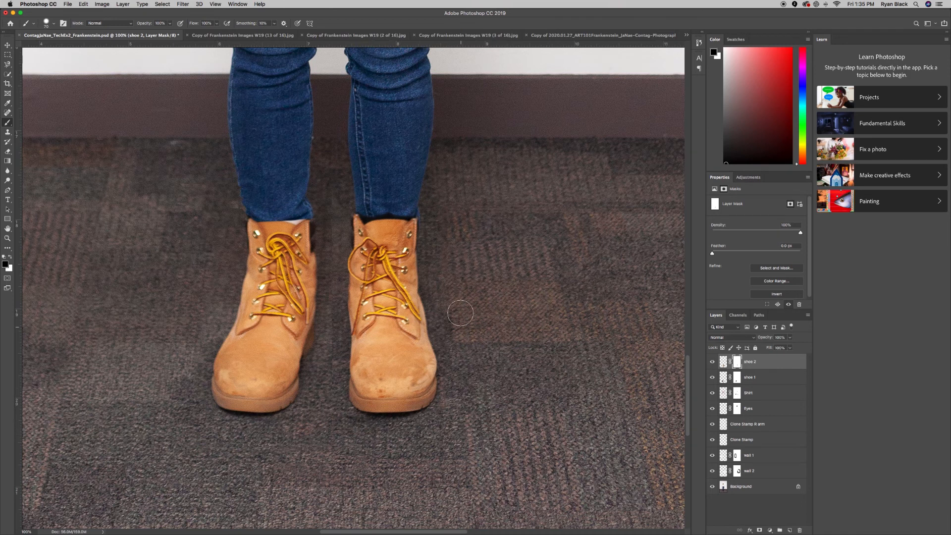
Clean the shoe 2 mask along the seam between the boots, then zoom out to the whole figure.
left_click_drag(334, 204, 328, 410)
key("x")
left_click_drag(331, 360, 332, 416)
key("x")
key("x")
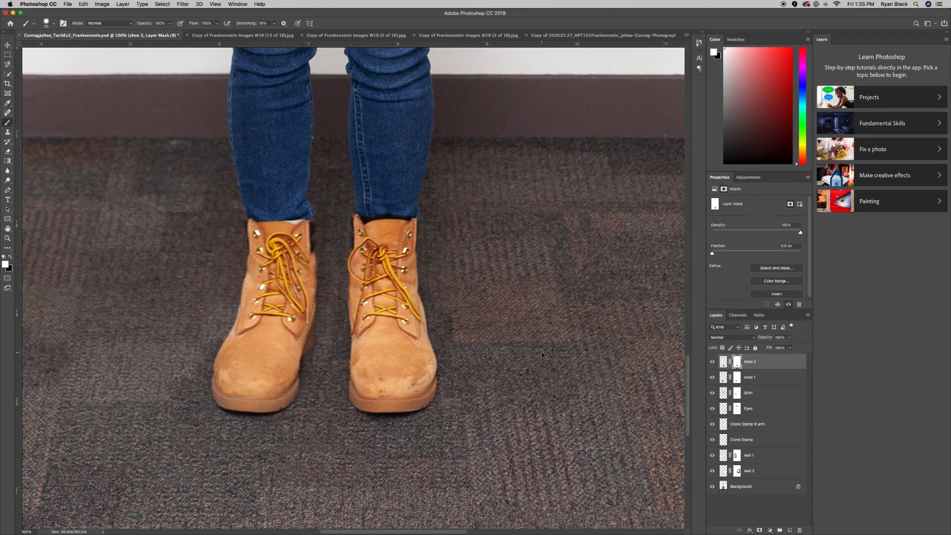
key("super+minus")
key("super+minus")
key("super+minus")
key("super+minus")
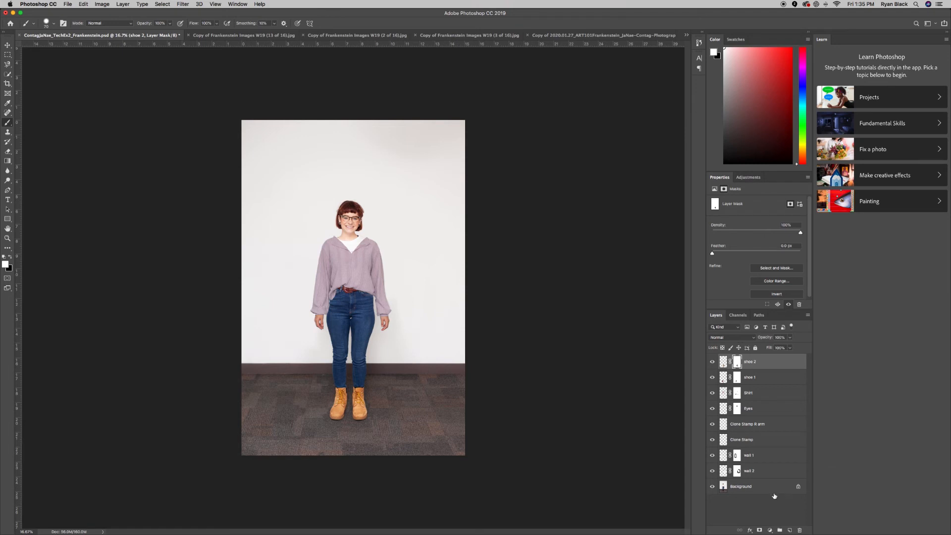
left_click(713, 486, "alt")
left_click(712, 486, "alt")
left_click(712, 486, "alt")
left_click(712, 486, "alt")
left_click(713, 486, "alt")
left_click(713, 487, "alt")
scroll(257, 252, "up", 4)
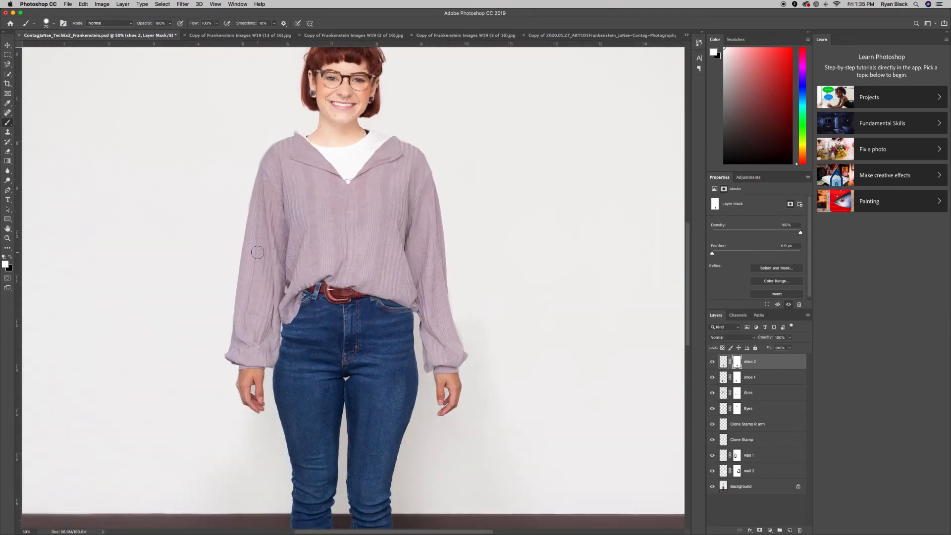
key("super+plus")
key("super+plus")
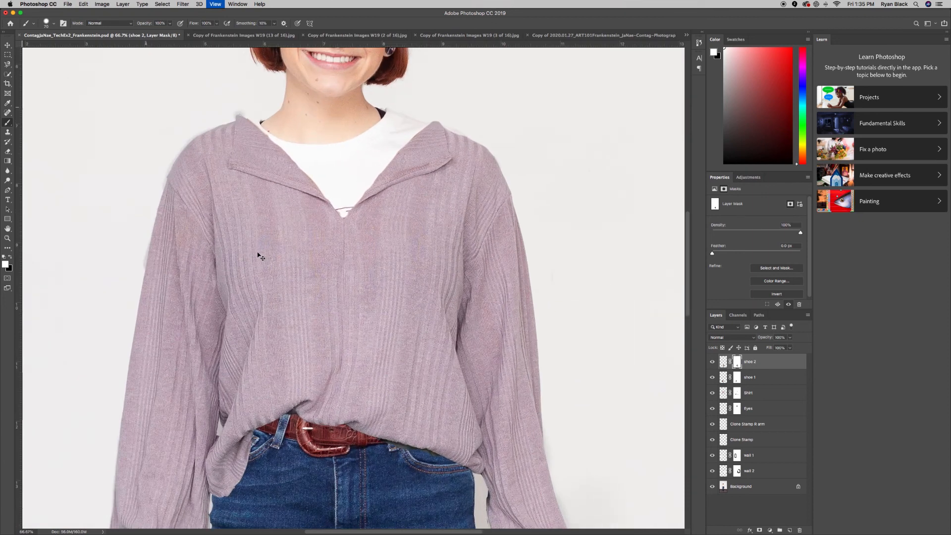
scroll(256, 251, "up", 3)
scroll(256, 251, "up", 8)
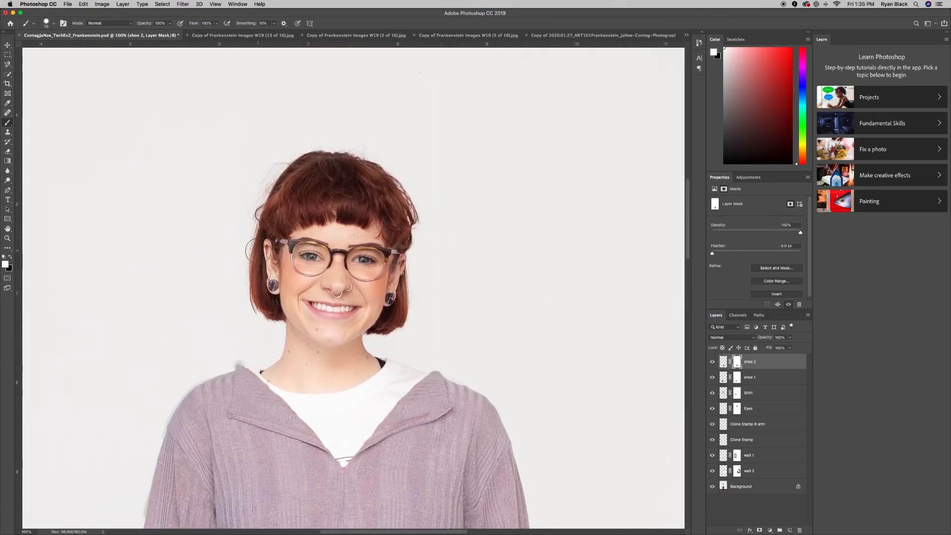
scroll(352, 316, "down", 3)
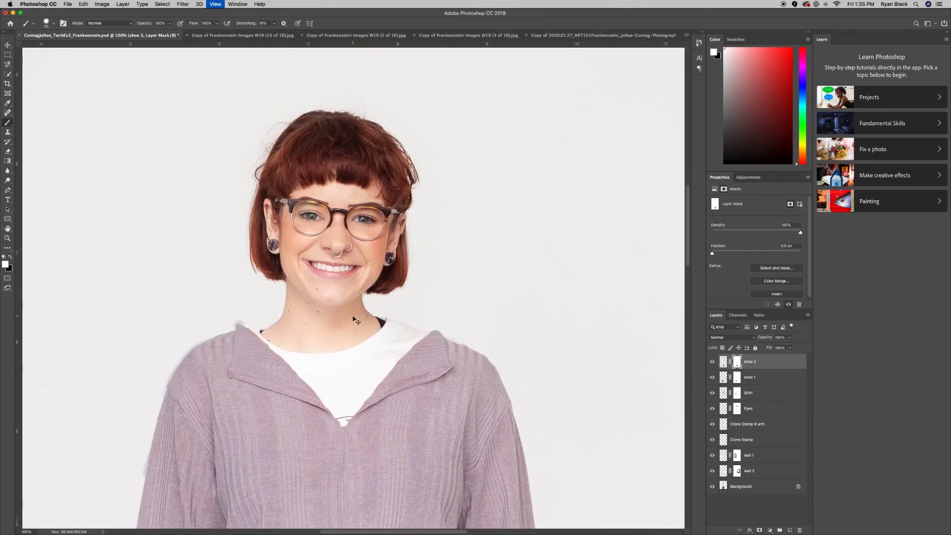
key("super+minus")
Zoom out and review the sweatshirt, plaid-trouser, striped-shirt and glasses photos, ending on 13 of 16.
left_click(202, 36)
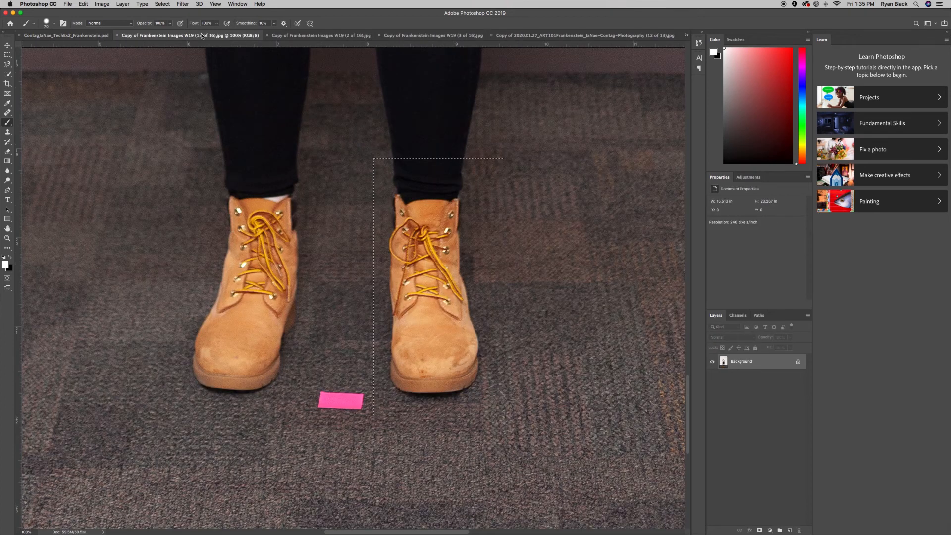
key("super+minus")
key("super+minus")
key("super+minus")
key("super+minus")
key("super+minus")
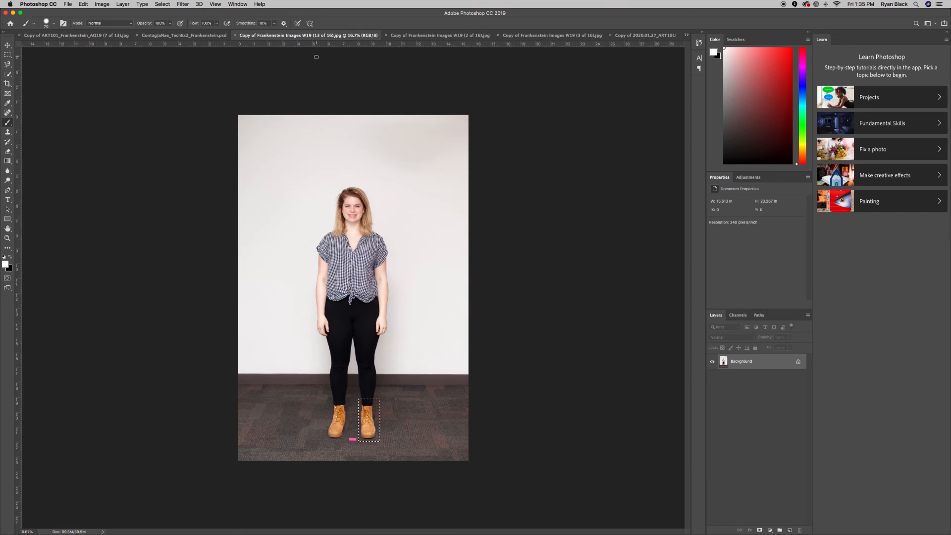
left_click(427, 35)
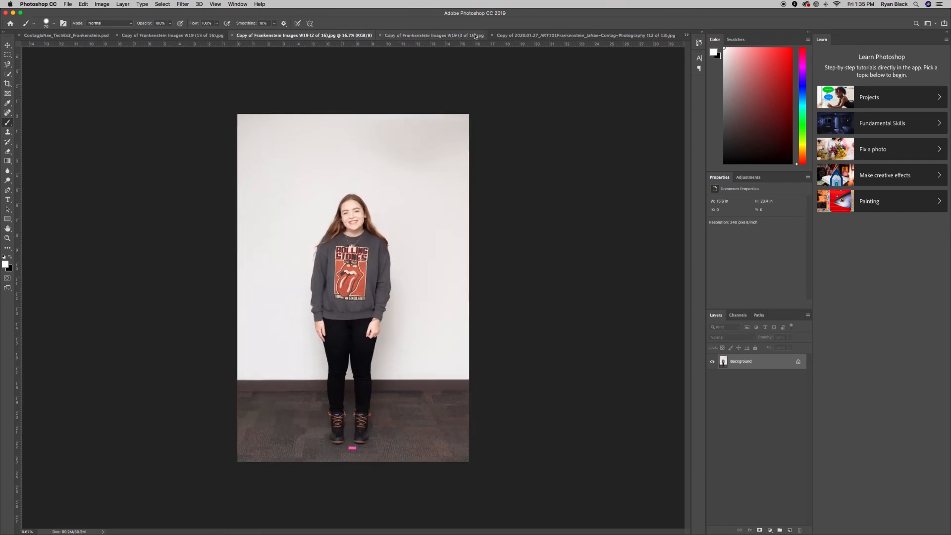
left_click(516, 39)
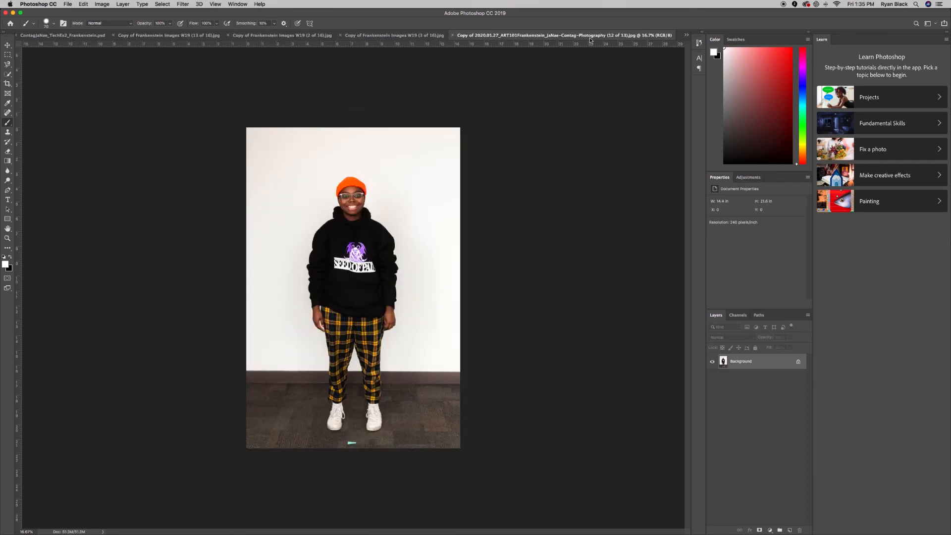
left_click(686, 36)
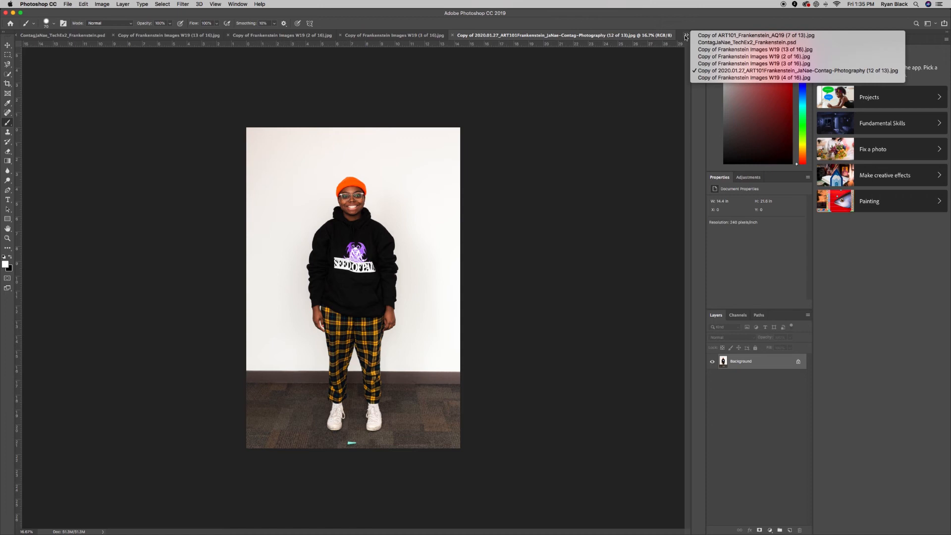
left_click(702, 79)
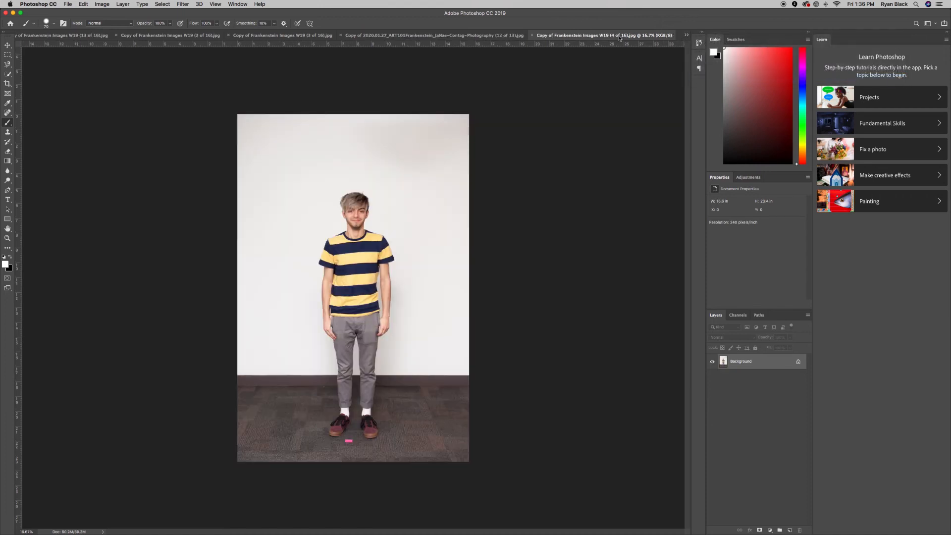
left_click(488, 36)
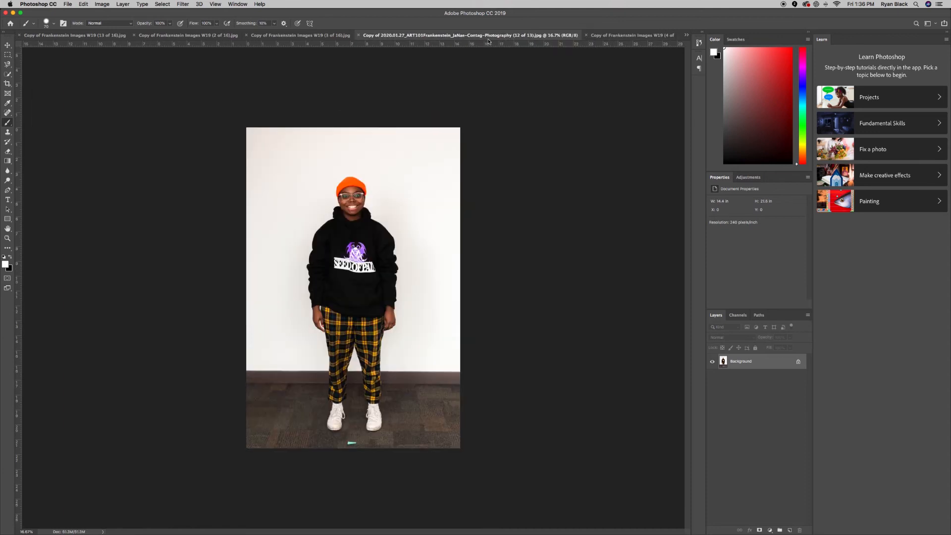
left_click(307, 37)
left_click(181, 36)
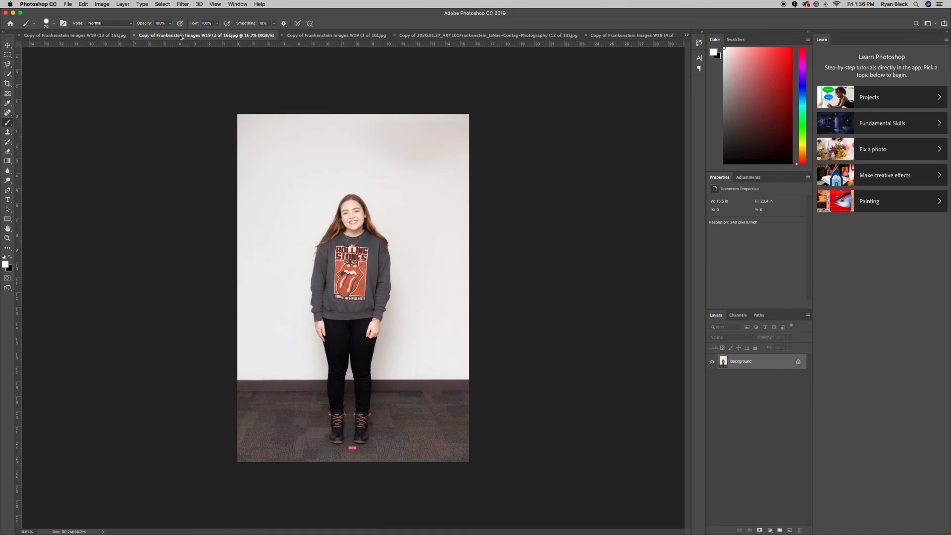
left_click(77, 36)
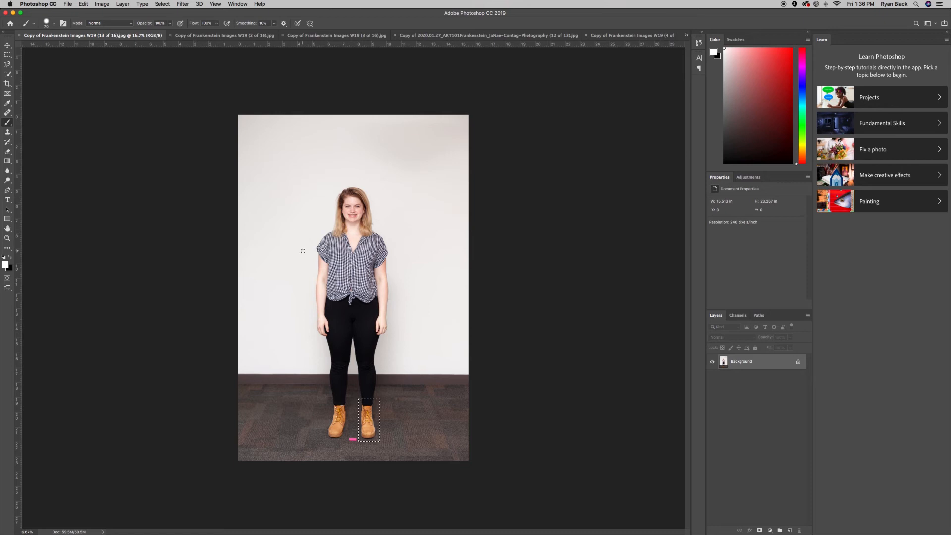
Zoom to 100% and scroll up to the blonde woman's face and hair.
key("super+plus")
key("super+plus")
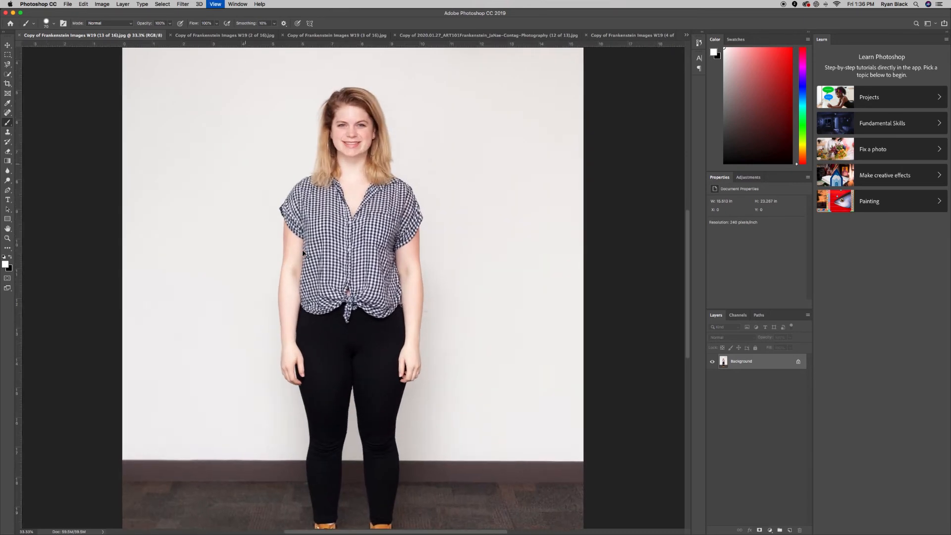
key("super+plus")
scroll(328, 238, "up", 5)
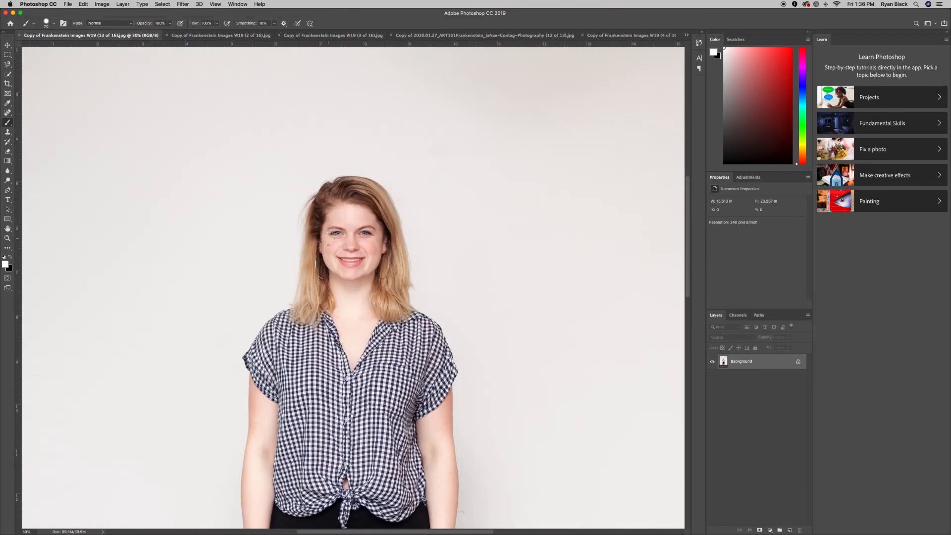
key("super+plus")
key("super+plus")
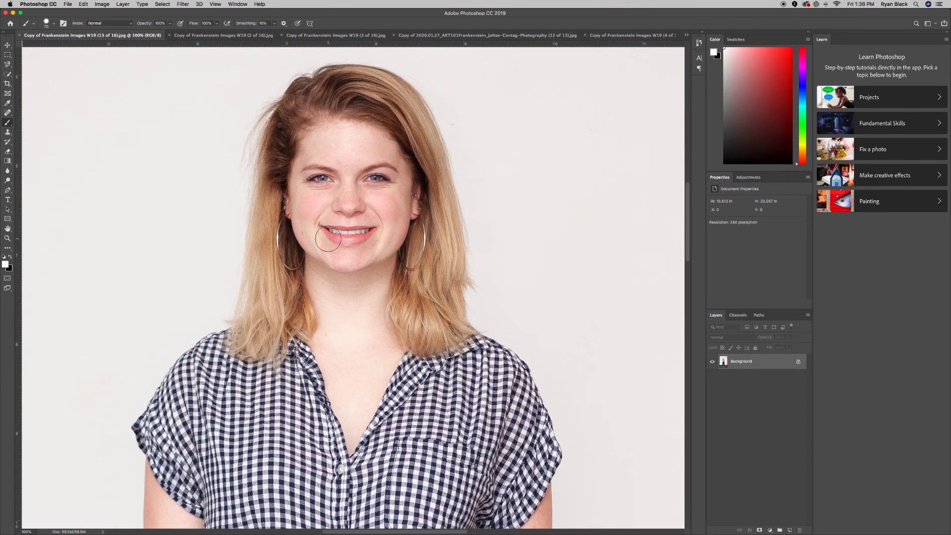
scroll(327, 238, "up", 2)
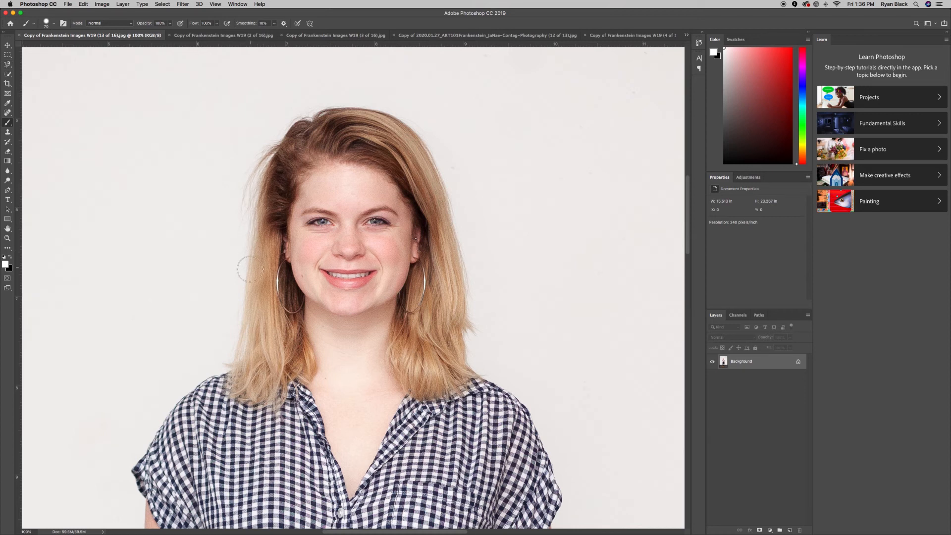
With the plain Lasso, trace the blonde hair's outer and inner edges, excluding face and neck.
left_click(8, 65)
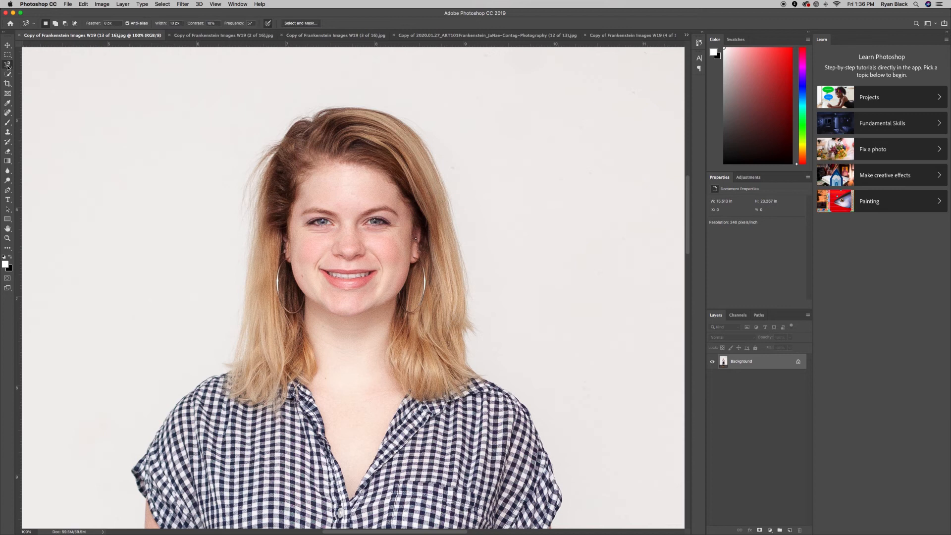
left_click(8, 65)
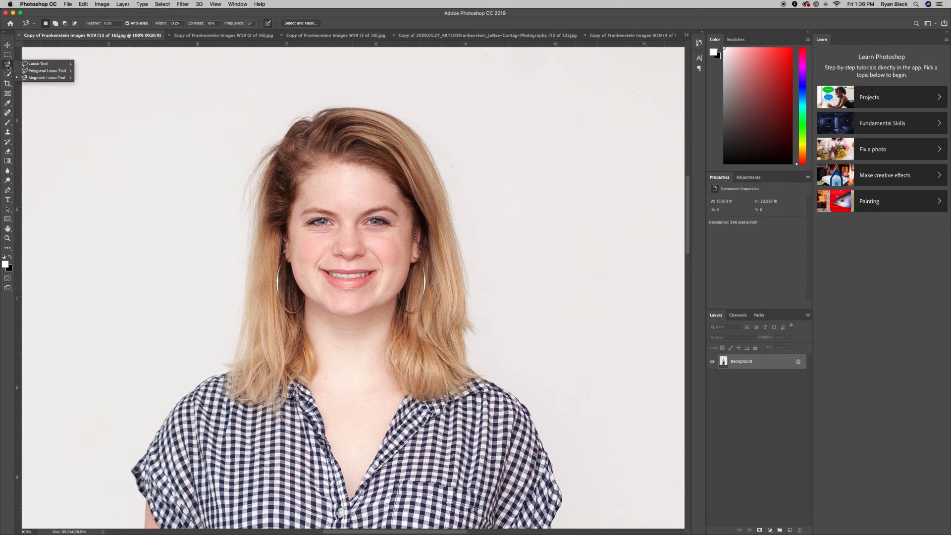
left_click(38, 64)
mouse_move(301, 108)
left_mouse_down()
mouse_move(252, 144)
mouse_move(239, 182)
mouse_move(233, 309)
mouse_move(227, 352)
mouse_move(215, 357)
mouse_move(222, 386)
mouse_move(247, 412)
mouse_move(274, 412)
mouse_move(311, 392)
mouse_move(316, 338)
left_mouse_up()
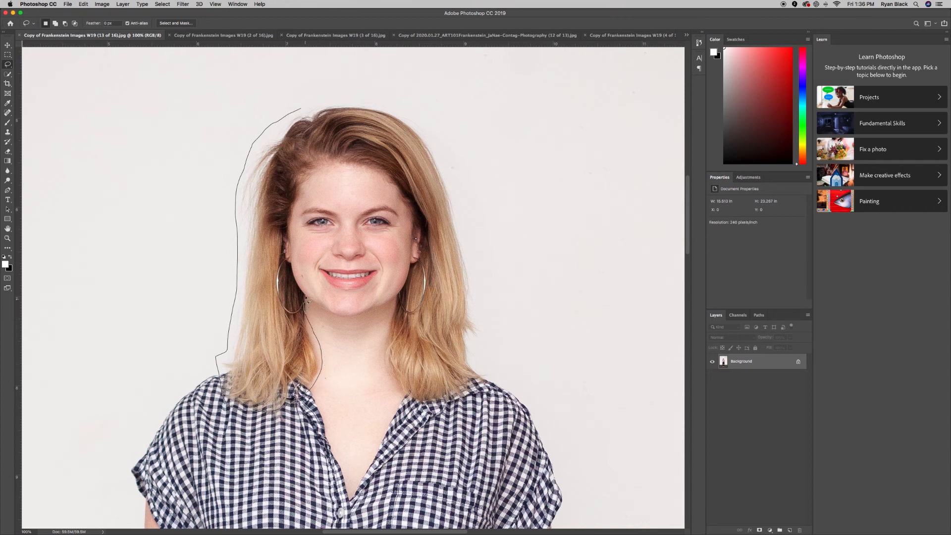
left_click_drag(307, 299, 297, 281)
left_click_drag(300, 290, 293, 225)
mouse_move(303, 193)
left_mouse_down()
mouse_move(323, 176)
mouse_move(397, 188)
mouse_move(407, 203)
mouse_move(399, 317)
left_mouse_up()
mouse_move(385, 356)
left_mouse_down()
mouse_move(401, 403)
mouse_move(427, 426)
mouse_move(468, 395)
mouse_move(479, 374)
mouse_move(472, 269)
mouse_move(447, 170)
mouse_move(413, 117)
mouse_move(381, 98)
mouse_move(297, 112)
left_mouse_up()
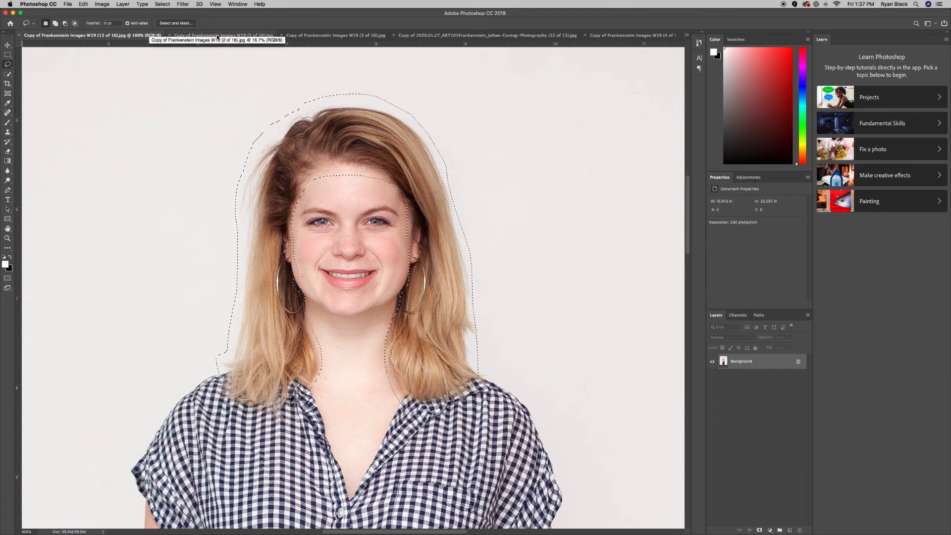
left_click(686, 34)
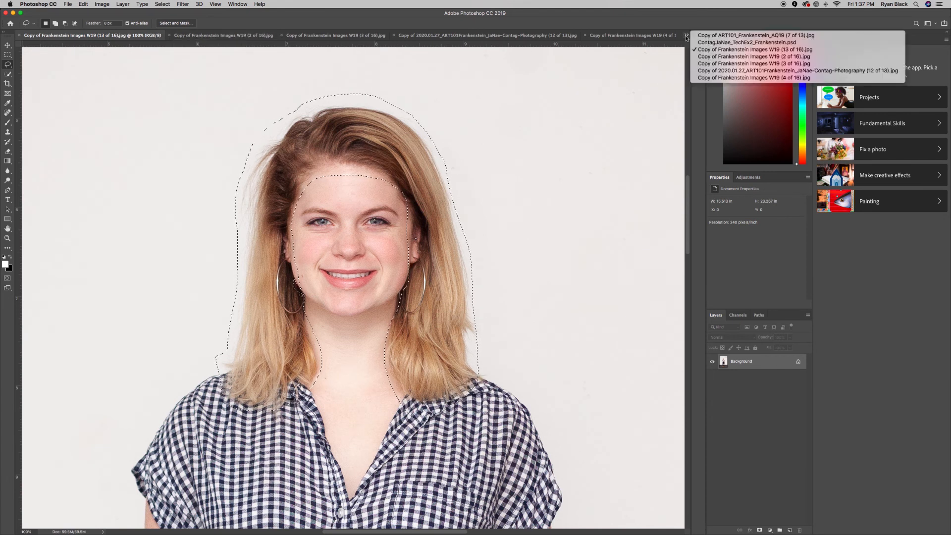
left_click(711, 43)
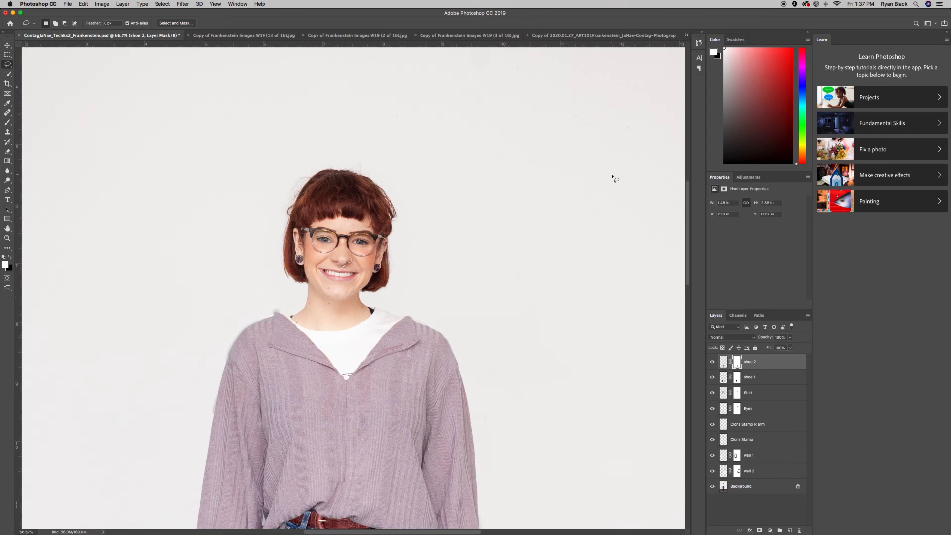
key("super+v")
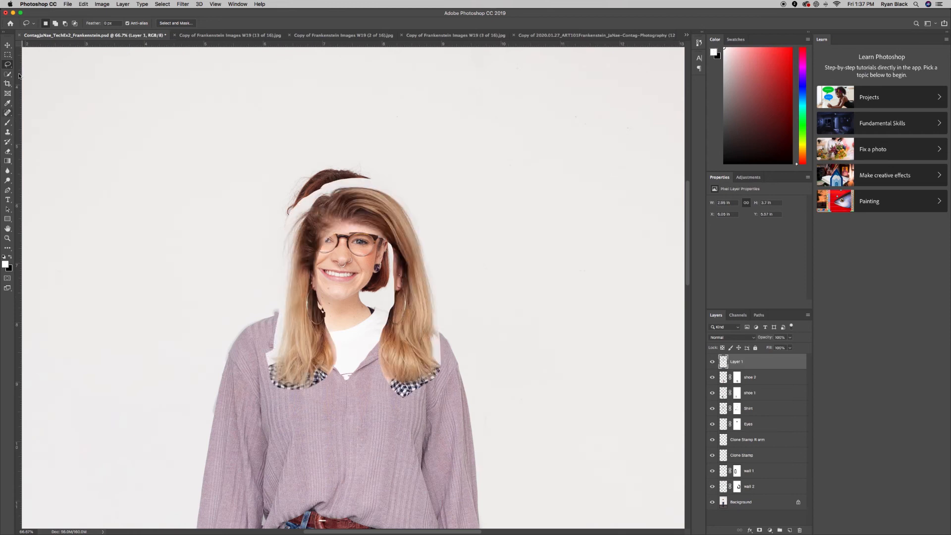
left_click(8, 46)
left_click_drag(410, 372, 394, 336)
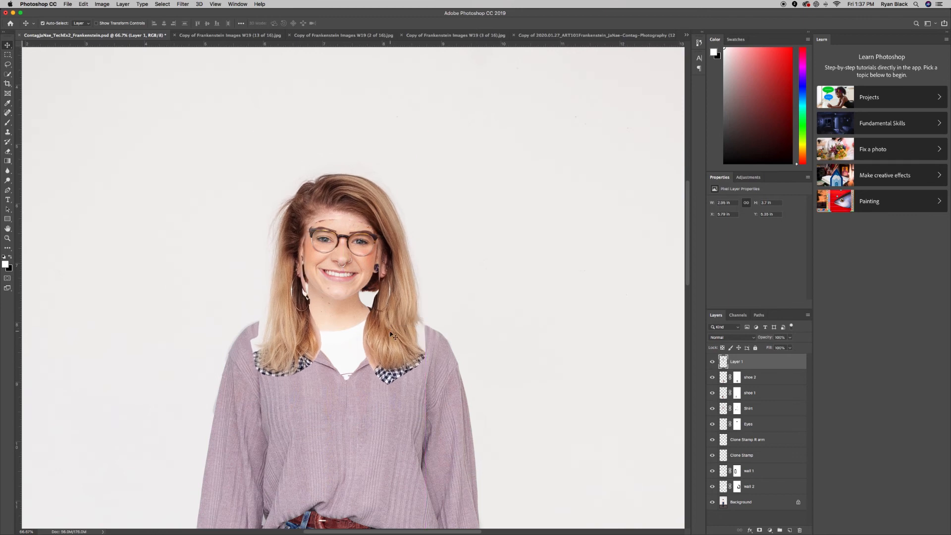
left_click_drag(732, 364, 800, 529)
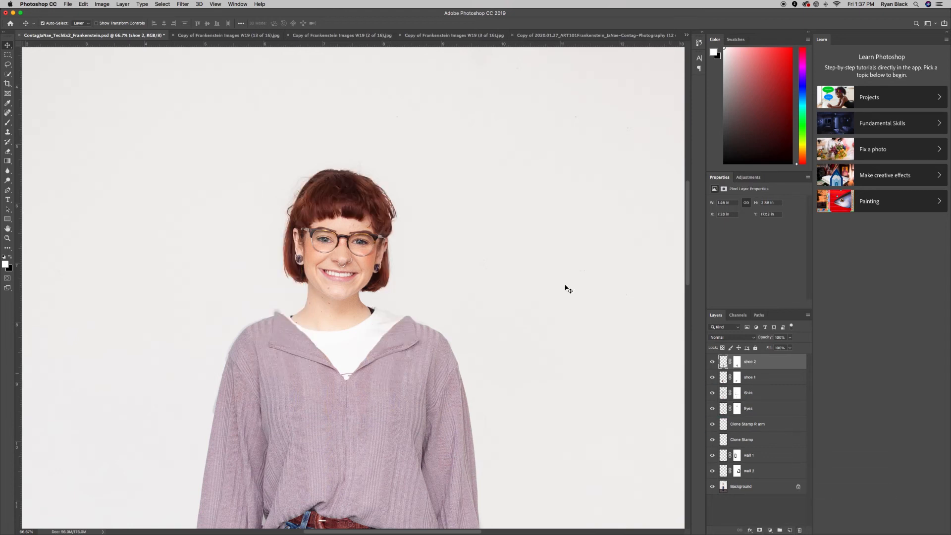
left_click(238, 38)
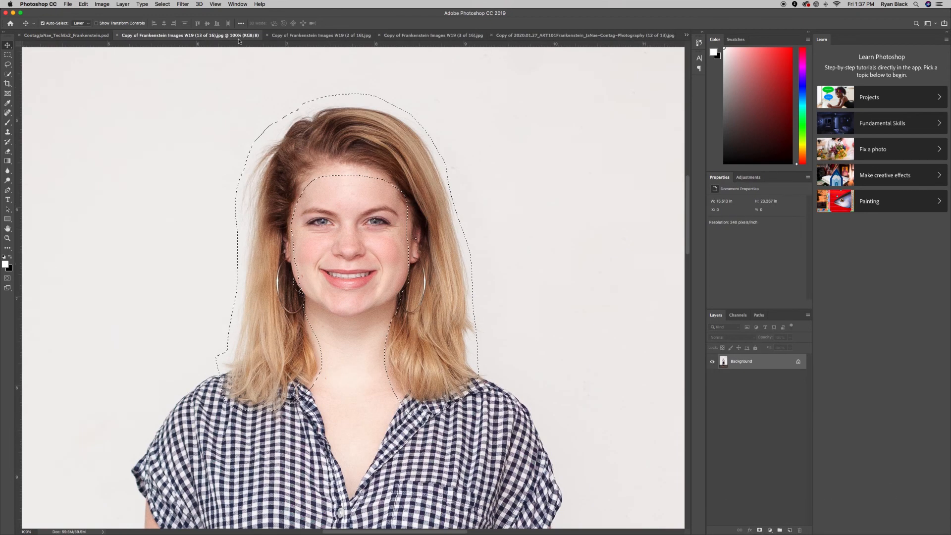
Paint the forehead into the hair selection in Quick Mask, then paste it into the Frankenstein composite.
left_click(7, 278)
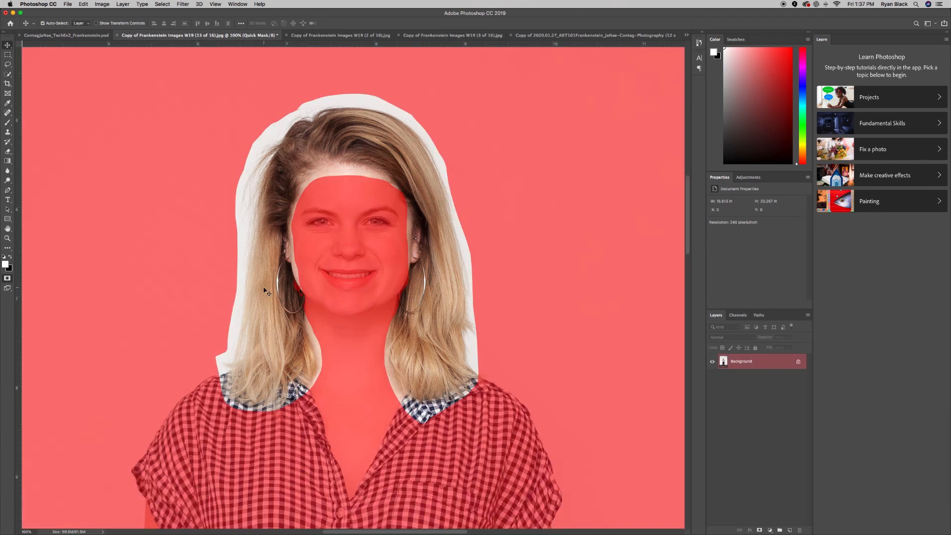
key("b")
mouse_move(337, 197)
left_mouse_down()
mouse_move(315, 194)
mouse_move(291, 226)
mouse_move(336, 187)
mouse_move(390, 187)
mouse_move(334, 203)
mouse_move(401, 199)
left_mouse_up()
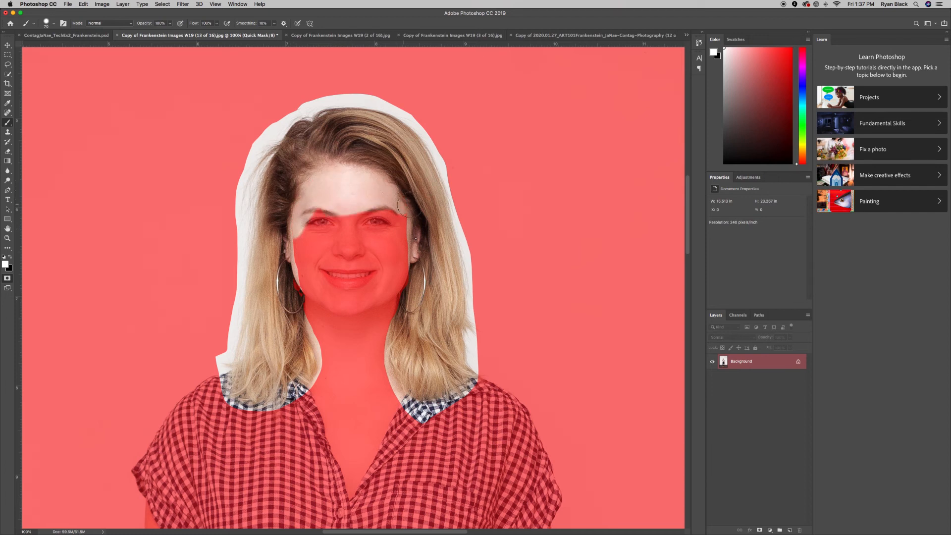
left_click(8, 45)
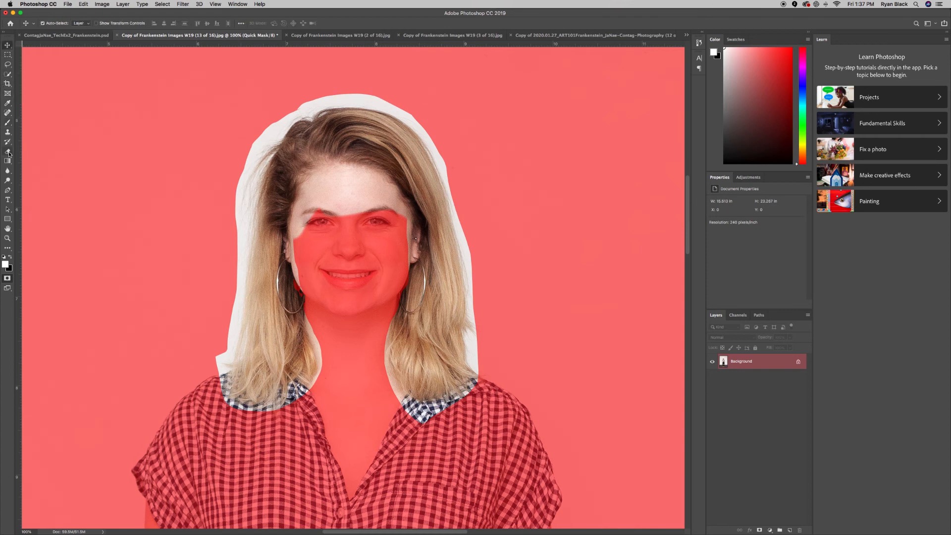
key("q")
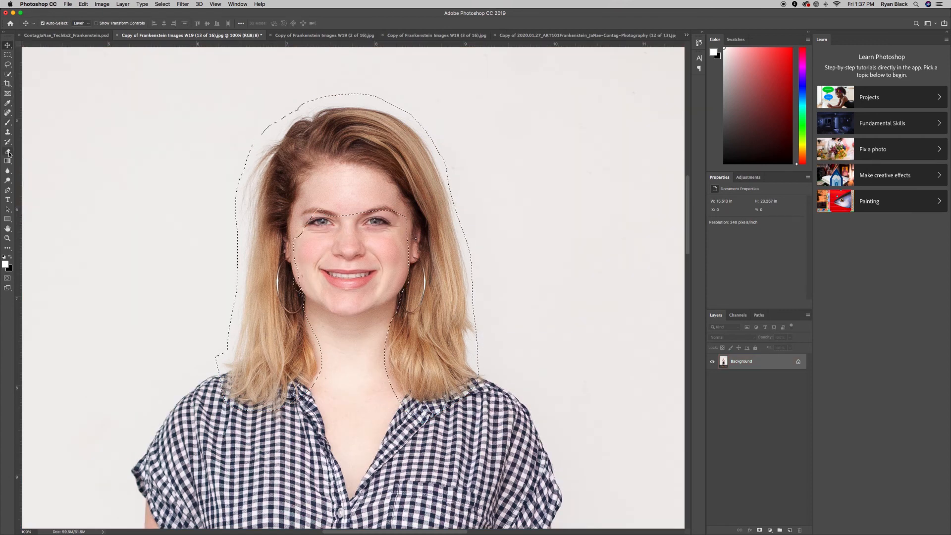
left_click(71, 35)
key("super+v")
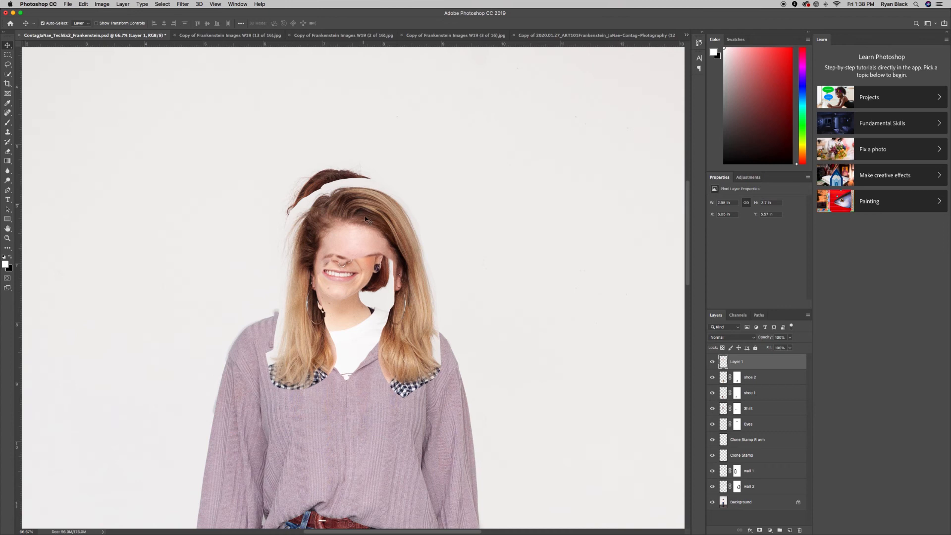
Move the pasted hair onto the face at 49% opacity and rename the layer 'hair'.
left_click_drag(389, 254, 372, 222)
left_click(790, 337)
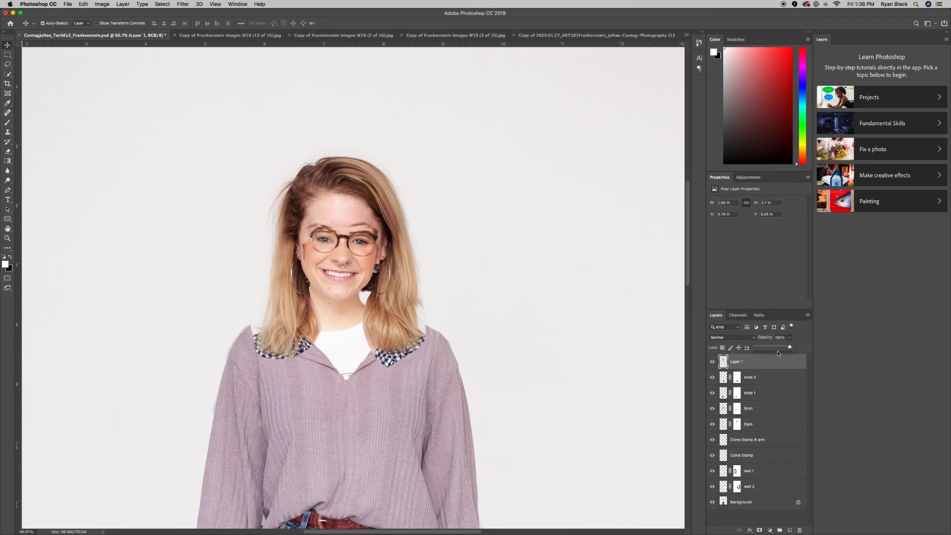
left_click_drag(789, 347, 773, 349)
left_click(736, 365)
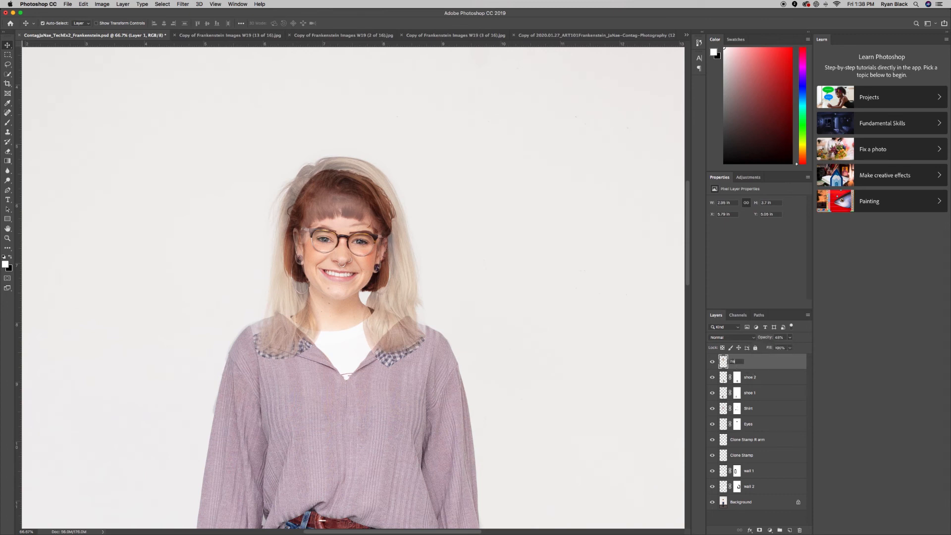
key("Return")
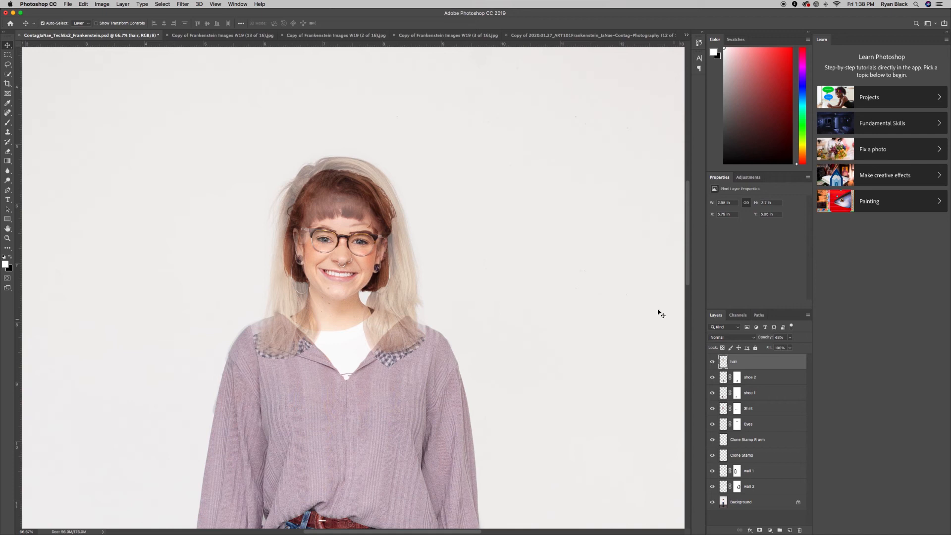
Nudge the hair layer slightly down and raise its opacity back to 100%.
left_click_drag(337, 206, 338, 212)
left_click(791, 339)
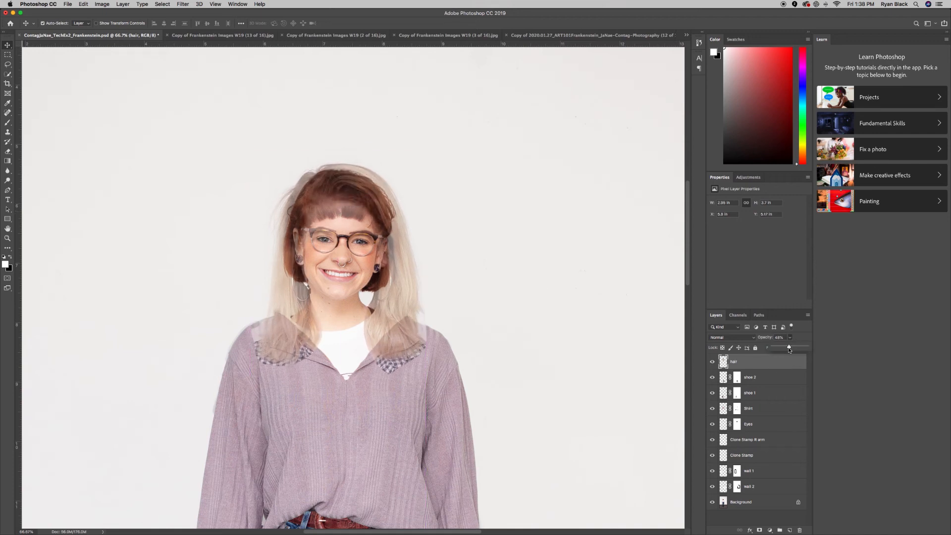
left_click_drag(791, 349, 795, 350)
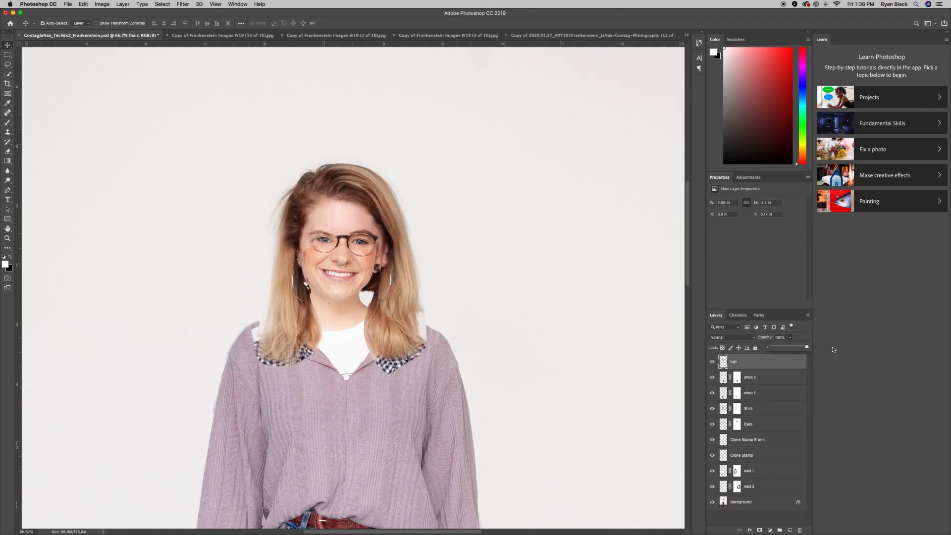
left_click(83, 3)
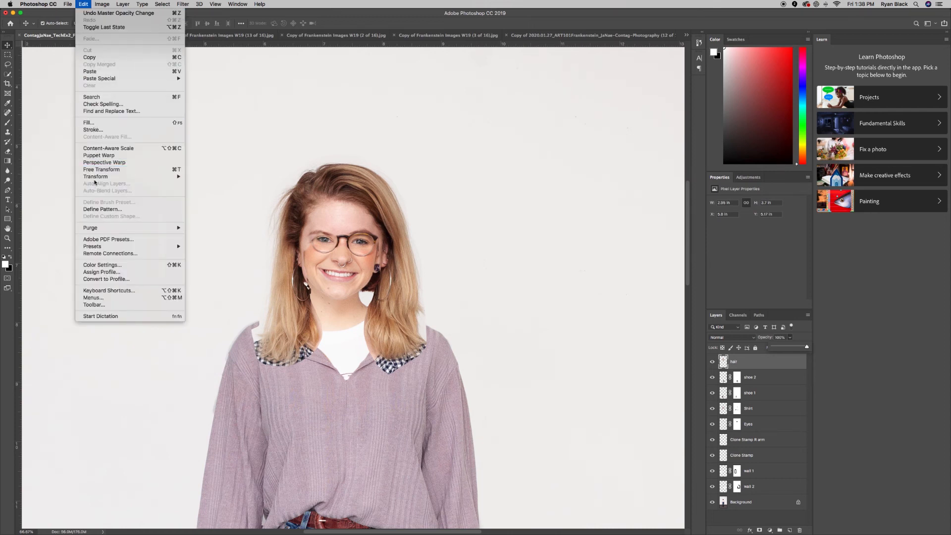
Scale the hair layer to about 94% at 77% opacity to fit the head, then restore 100%.
mouse_move(95, 176)
key("Return")
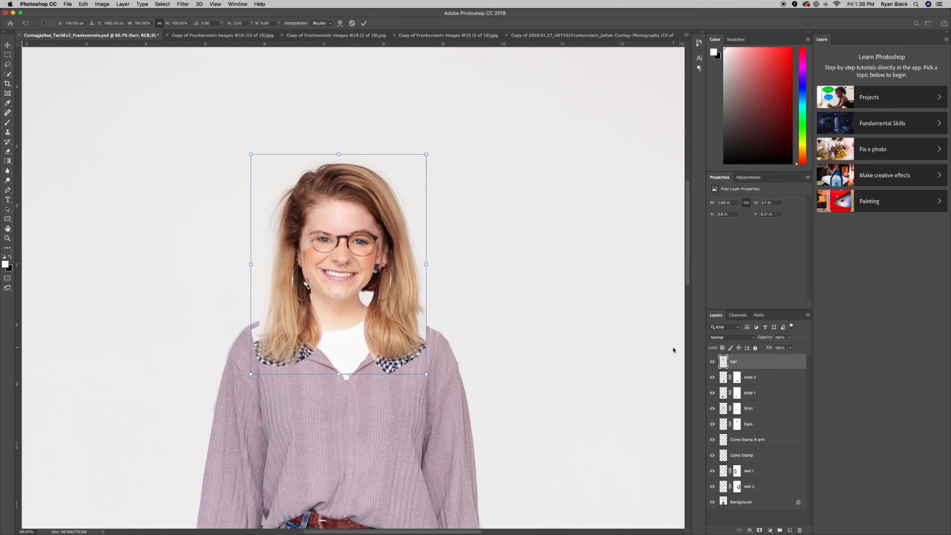
left_click(790, 337)
left_click_drag(782, 349, 782, 350)
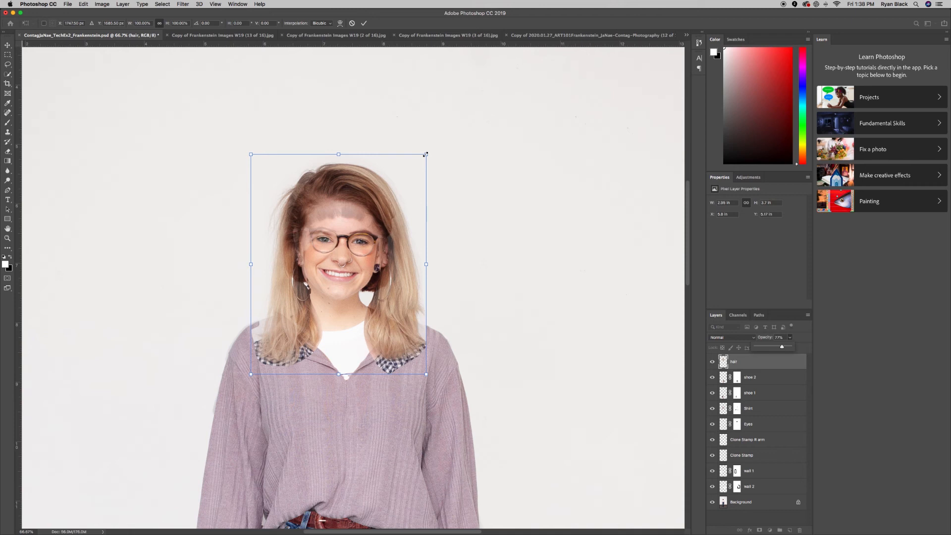
mouse_move(425, 155)
left_mouse_down()
mouse_move(407, 168)
mouse_move(425, 163)
left_mouse_up()
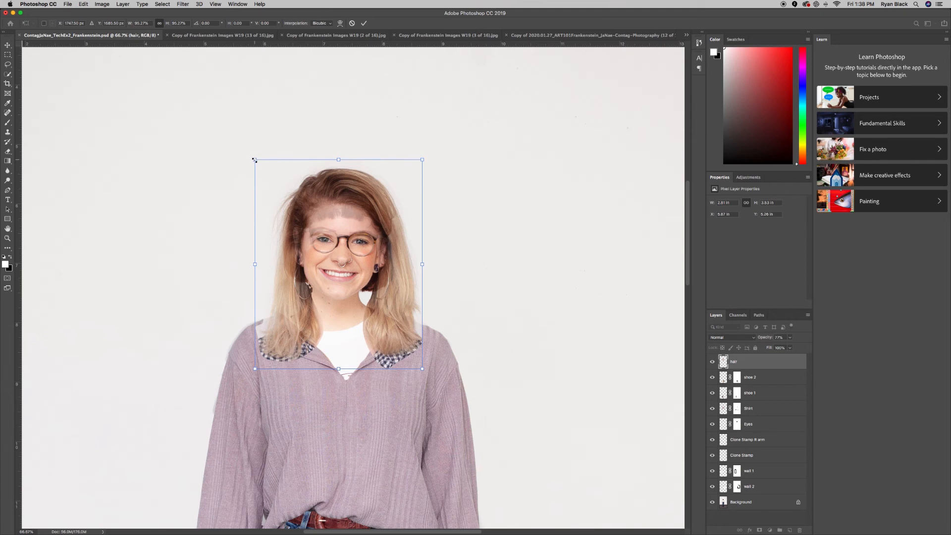
left_click_drag(254, 161, 255, 162)
key("Return")
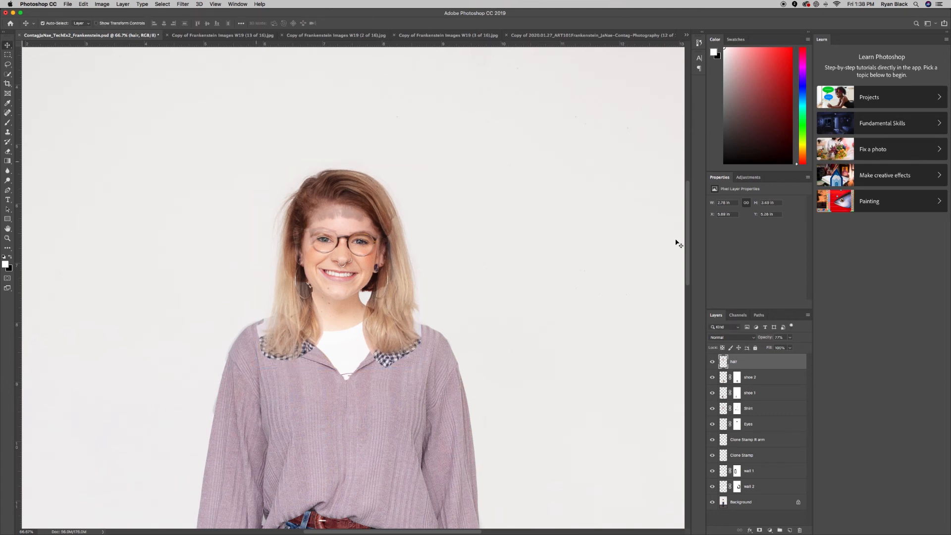
left_click(791, 339)
left_click_drag(802, 349, 824, 350)
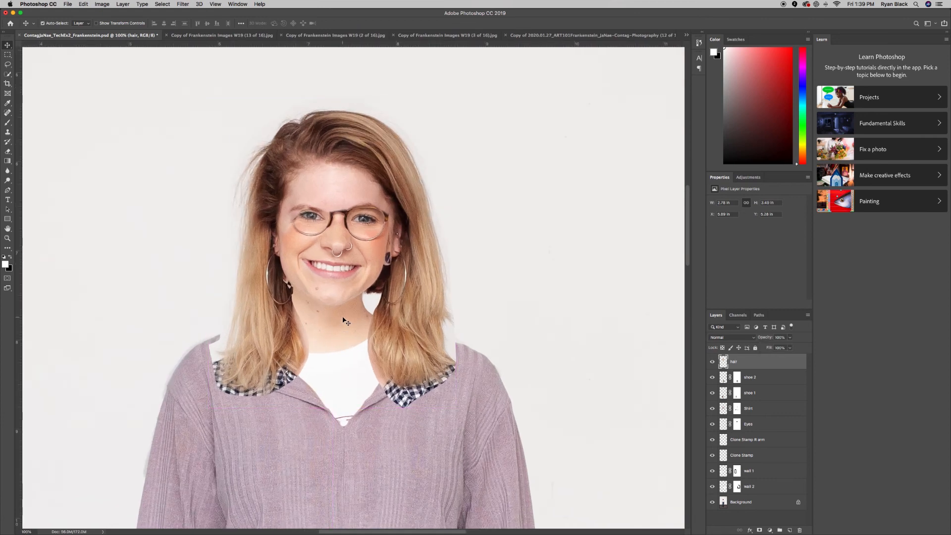
View the portrait at 100% and preview the hair layer's blend modes, keeping Normal.
key("super+equal")
scroll(223, 295, "left", 3)
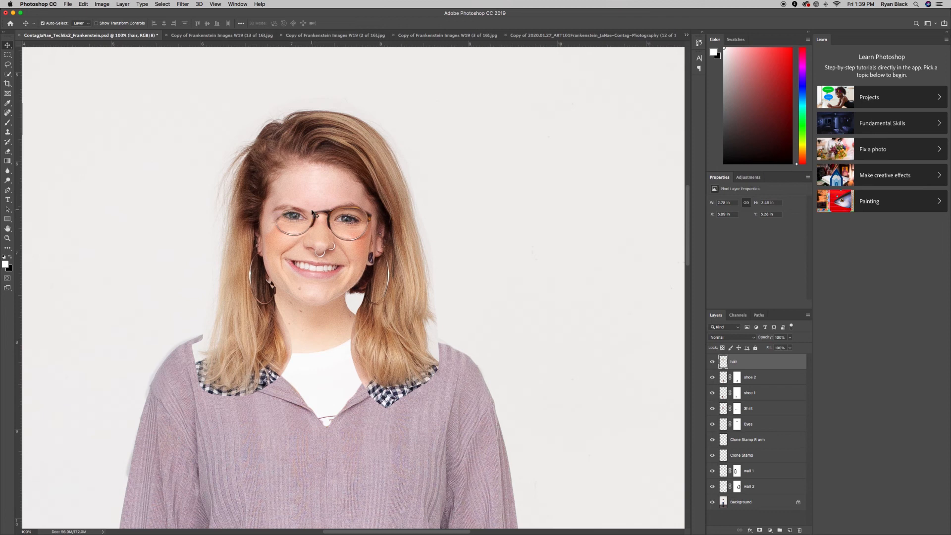
left_click(743, 338)
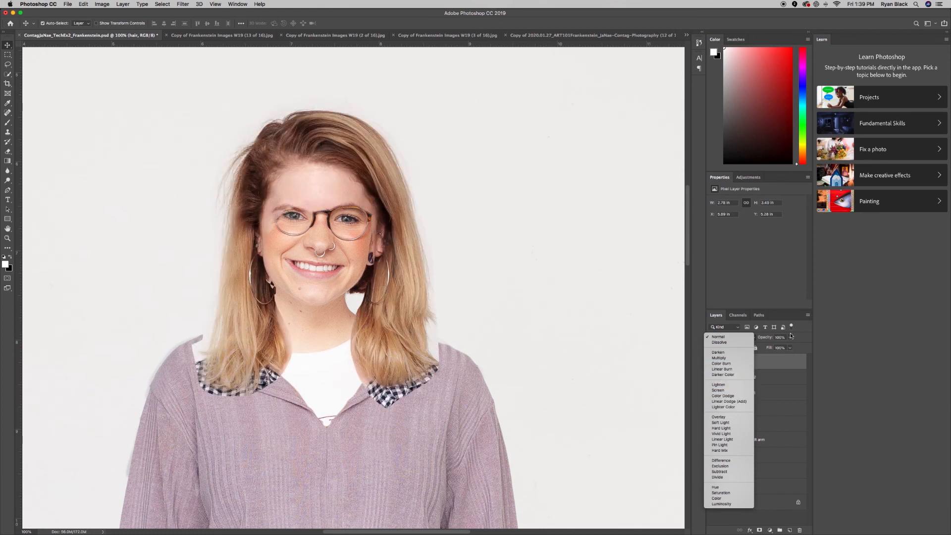
left_click(801, 332)
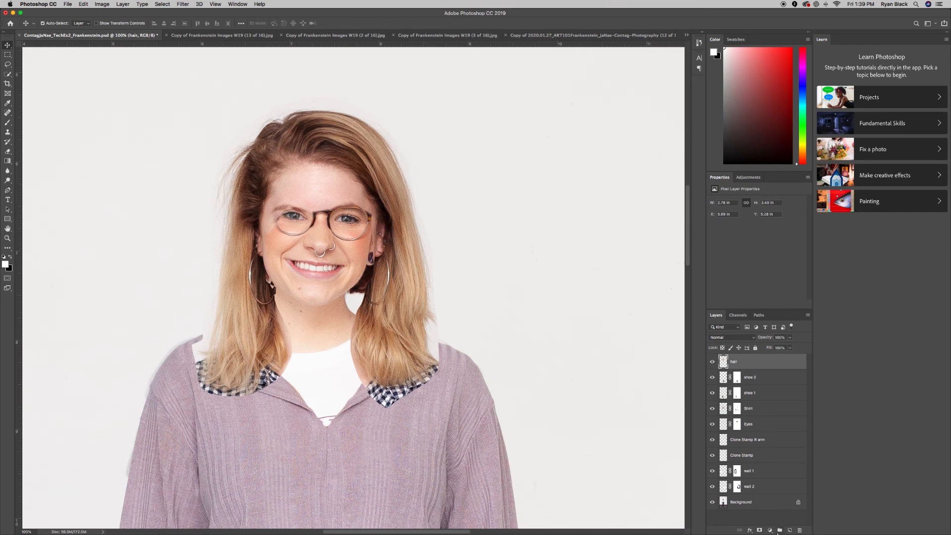
Add a layer mask to the hair layer and paint black to reveal the left glasses rim.
left_click(758, 531)
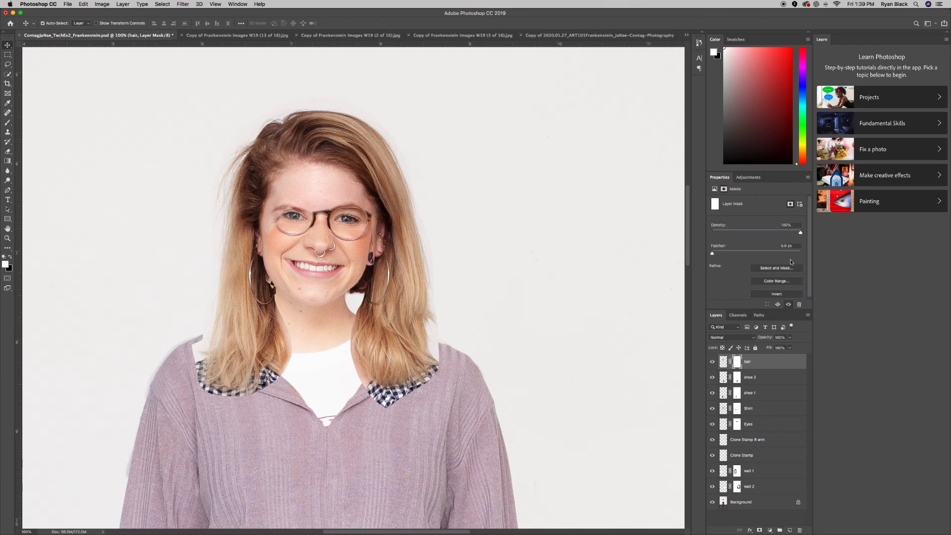
key("b")
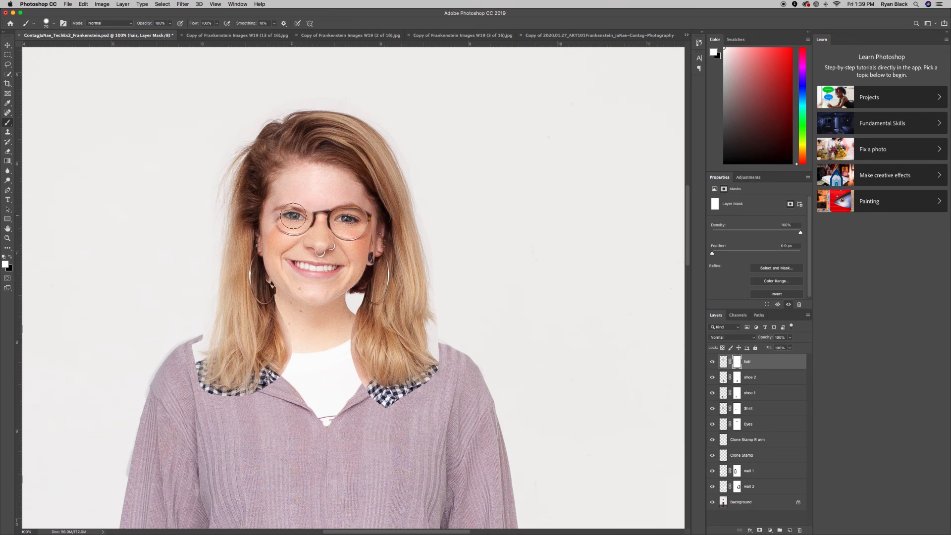
key("x")
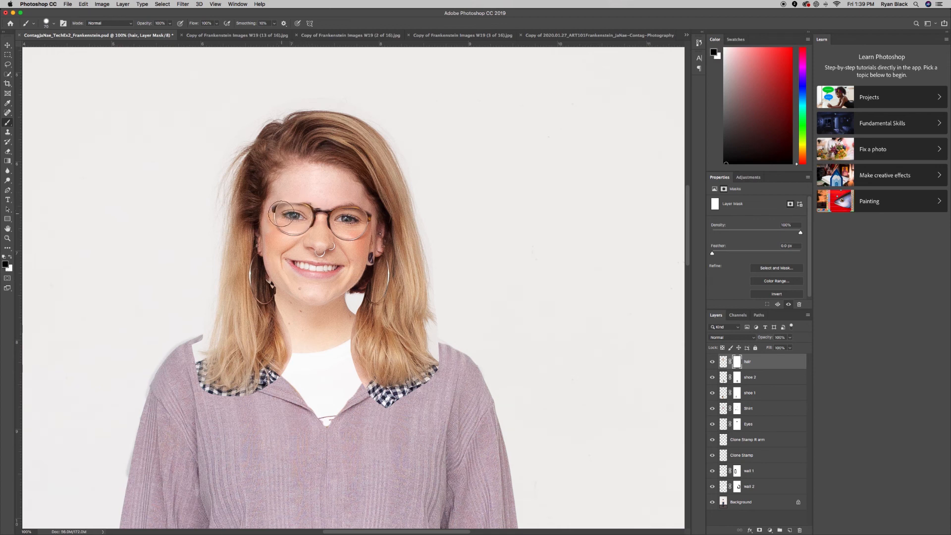
mouse_move(310, 214)
left_mouse_down()
mouse_move(267, 212)
mouse_move(277, 209)
mouse_move(277, 247)
mouse_move(322, 223)
mouse_move(317, 213)
mouse_move(366, 220)
left_mouse_up()
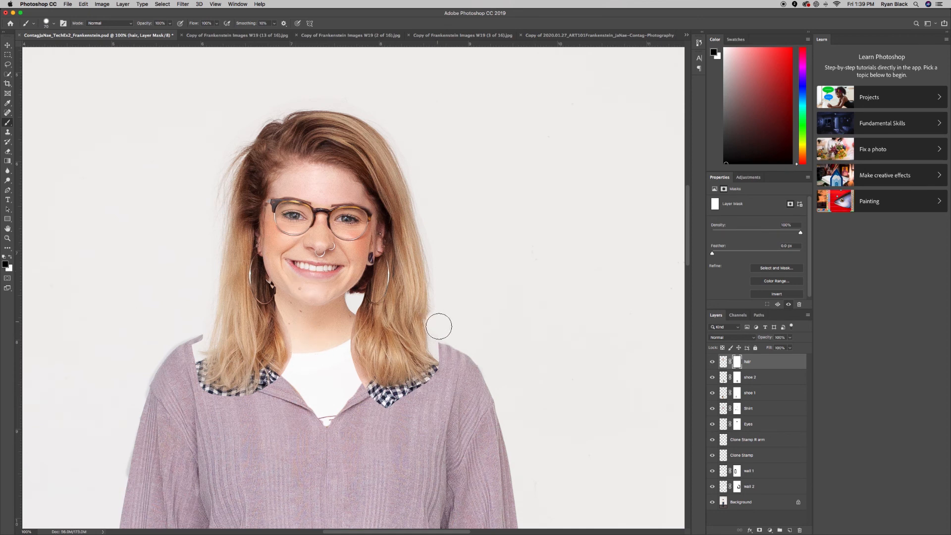
Mask out stray hair strands and pale patches over both collars and shoulders.
left_click_drag(439, 336, 441, 346)
mouse_move(378, 395)
left_mouse_down()
mouse_move(402, 403)
mouse_move(354, 382)
mouse_move(393, 396)
mouse_move(439, 376)
left_mouse_up()
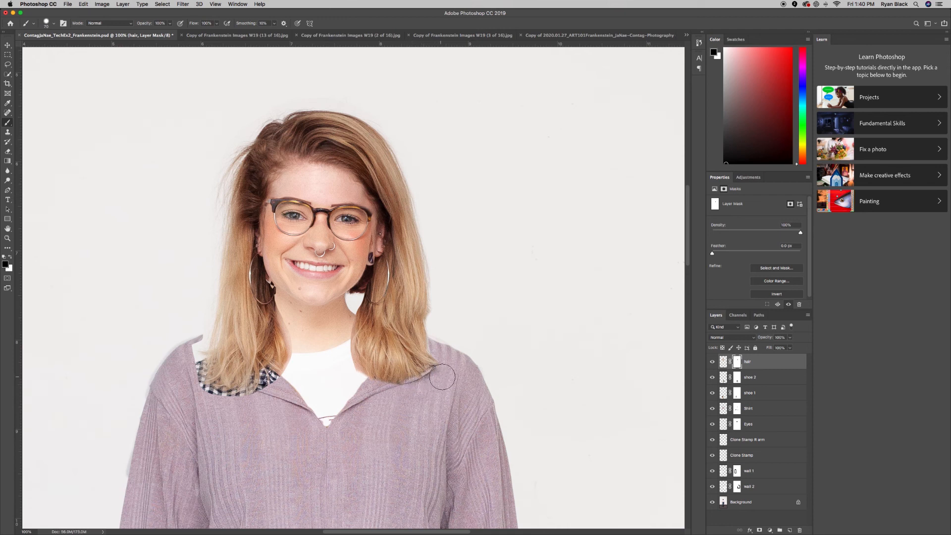
mouse_move(190, 367)
left_mouse_down()
mouse_move(201, 305)
mouse_move(189, 361)
left_mouse_up()
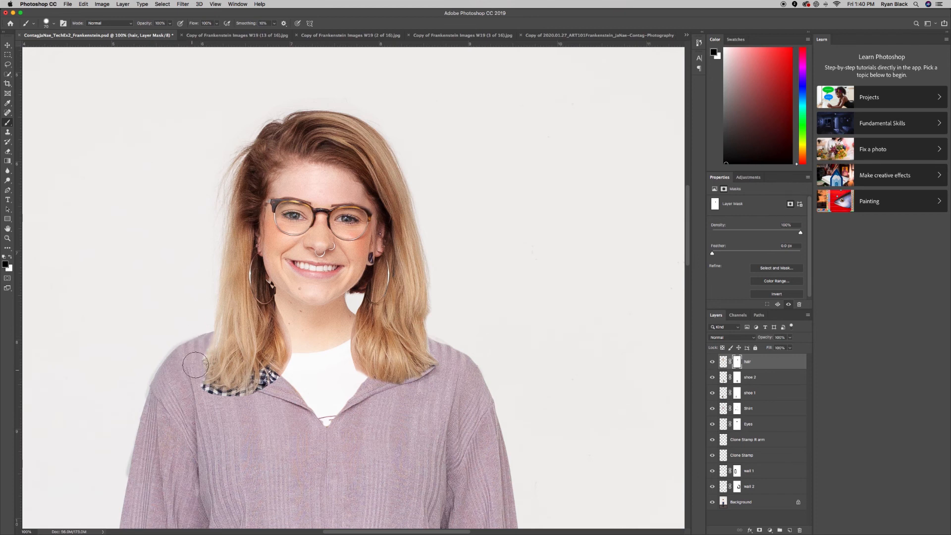
mouse_move(216, 404)
left_mouse_down()
mouse_move(250, 398)
mouse_move(267, 379)
left_mouse_up()
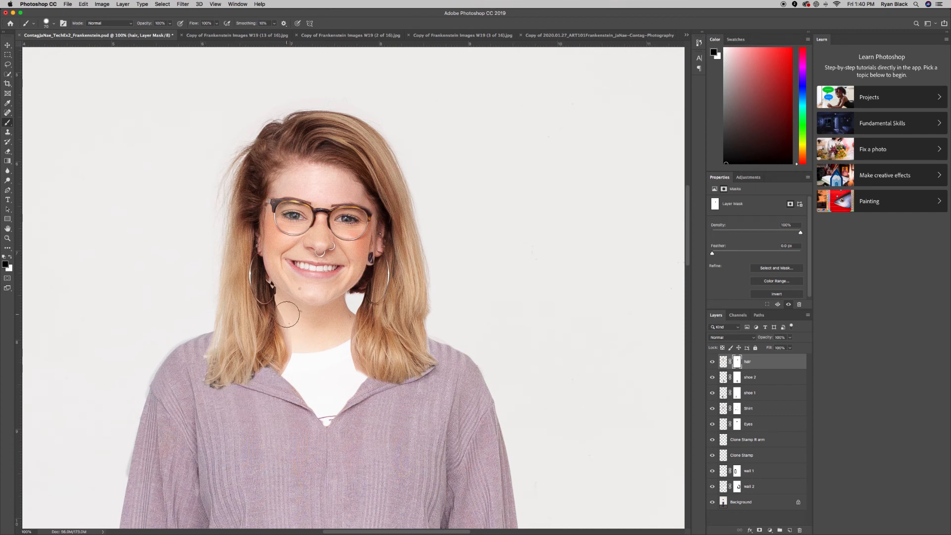
mouse_move(302, 361)
left_mouse_down()
mouse_move(282, 387)
mouse_move(264, 387)
mouse_move(289, 378)
left_mouse_up()
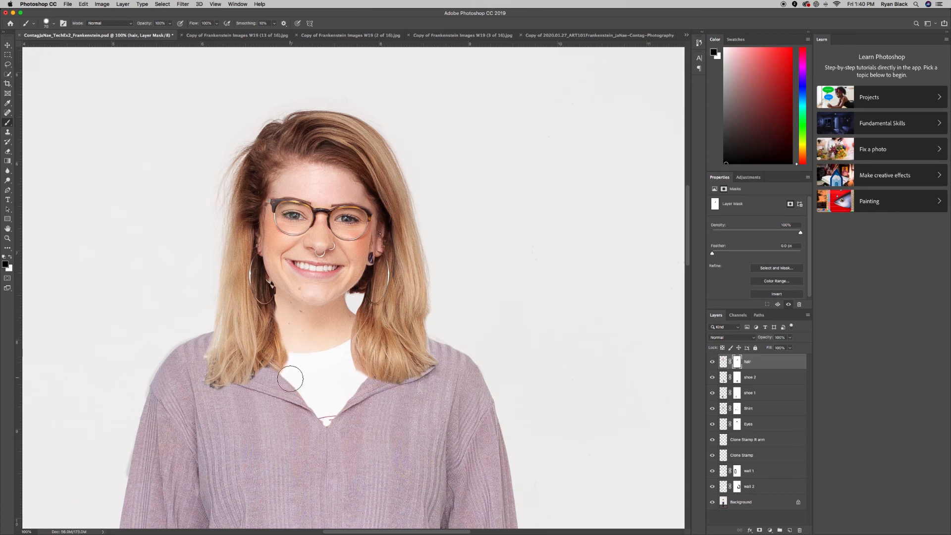
left_click_drag(192, 349, 193, 377)
Load the hair layer's pixels as a selection and add a Hue/Saturation adjustment limited to it.
left_click(723, 362, "super")
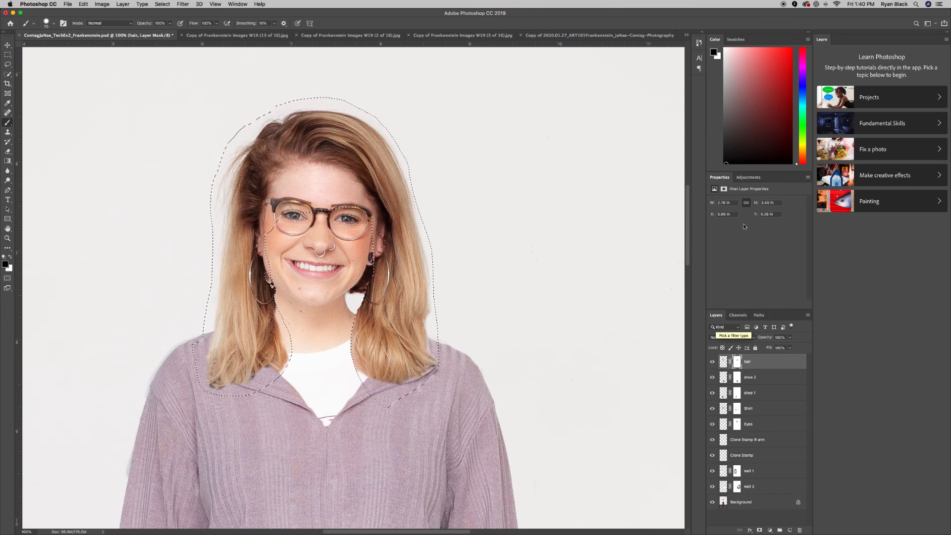
left_click(748, 178)
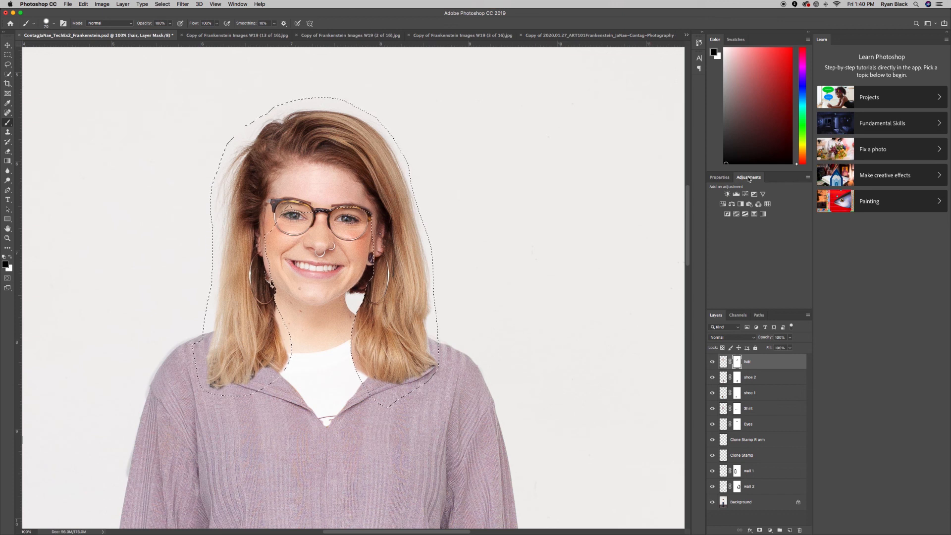
left_click(722, 204)
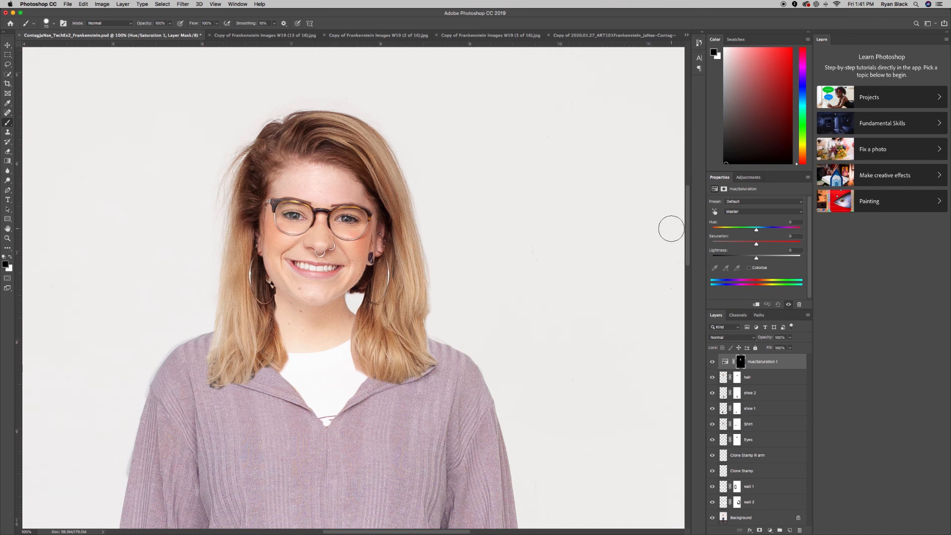
Raise the Reds saturation to +12, then target the Yellows range.
left_click(765, 214)
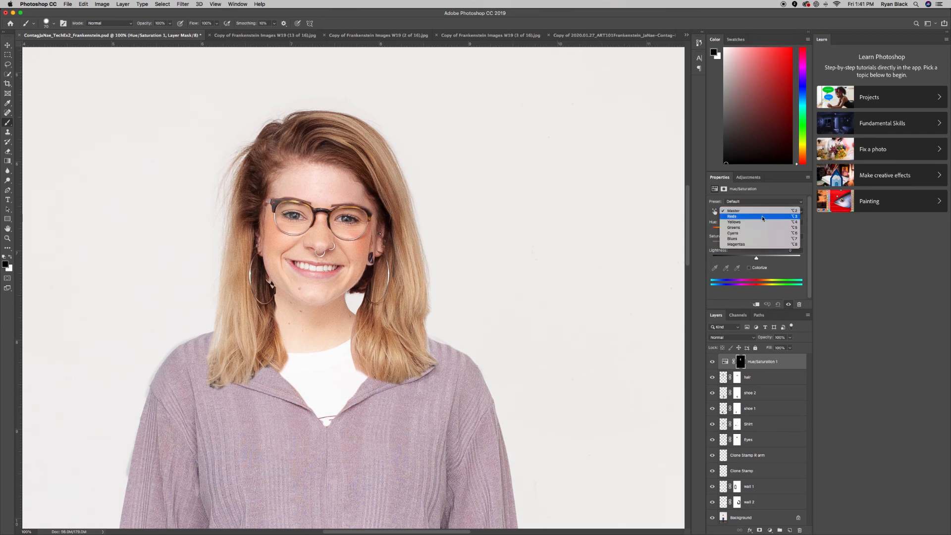
left_click(762, 217)
left_click_drag(756, 245, 749, 247)
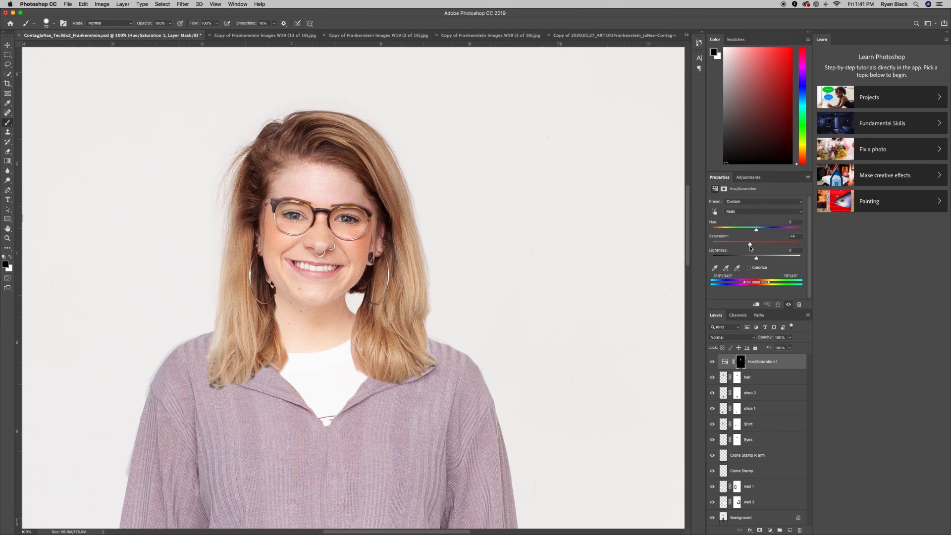
left_click_drag(758, 247, 777, 250)
left_click(736, 211)
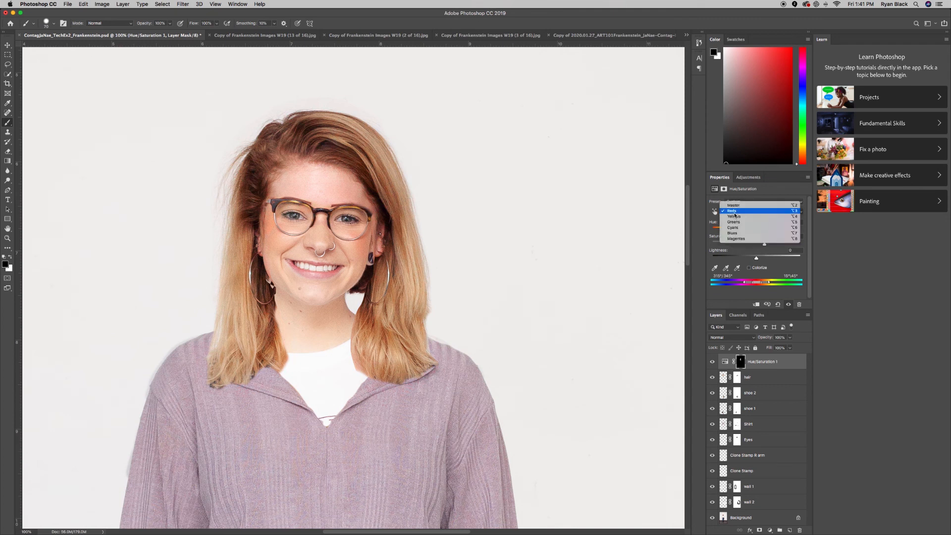
left_click(734, 217)
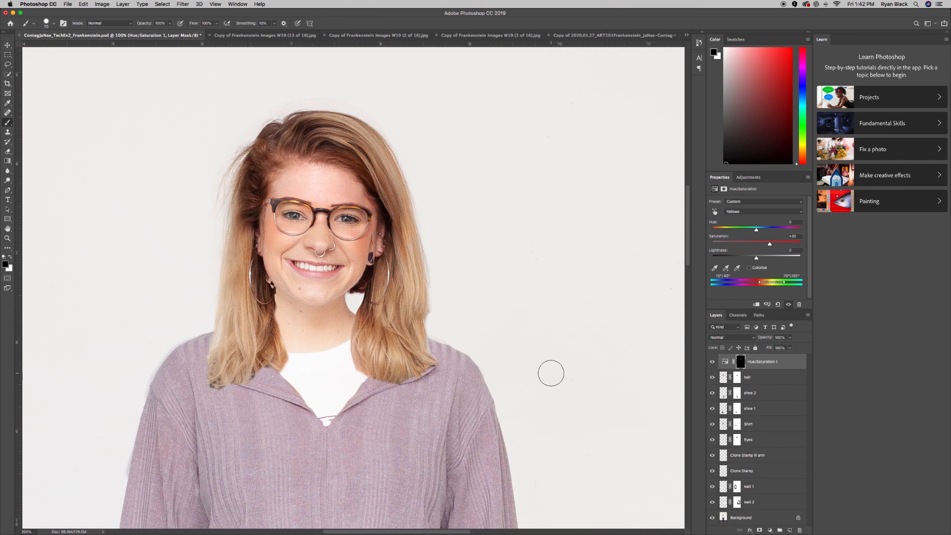
Zoom in on the woman's upper body to inspect the hair colour.
scroll(547, 375, "up", 2)
scroll(545, 376, "down", 2)
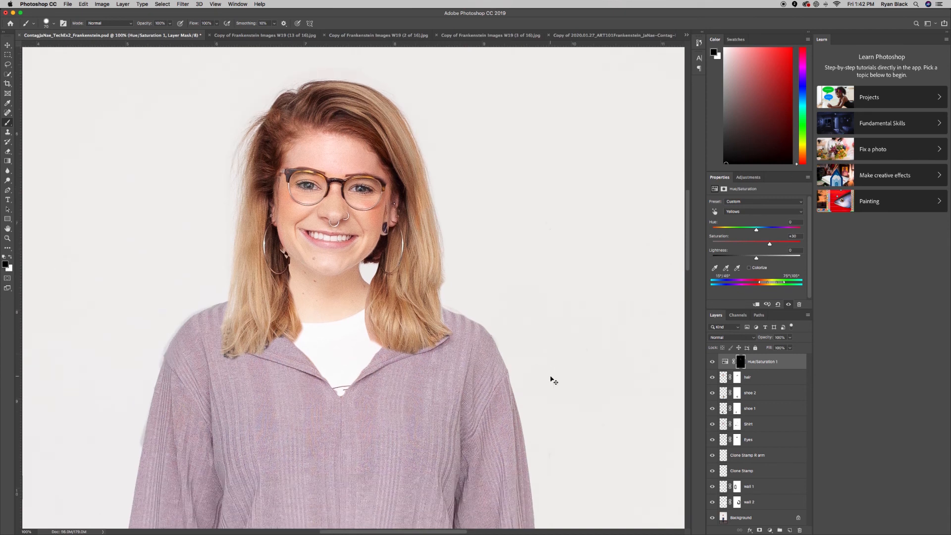
key("super+minus")
key("super+minus")
key("super+minus")
key("super+minus")
key("super+minus")
key("super+minus")
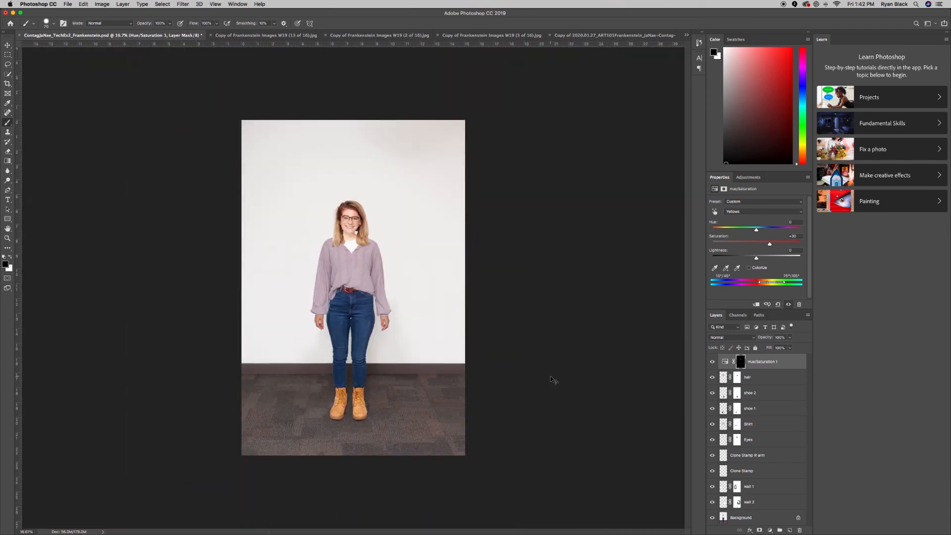
key("super+plus")
key("super+plus")
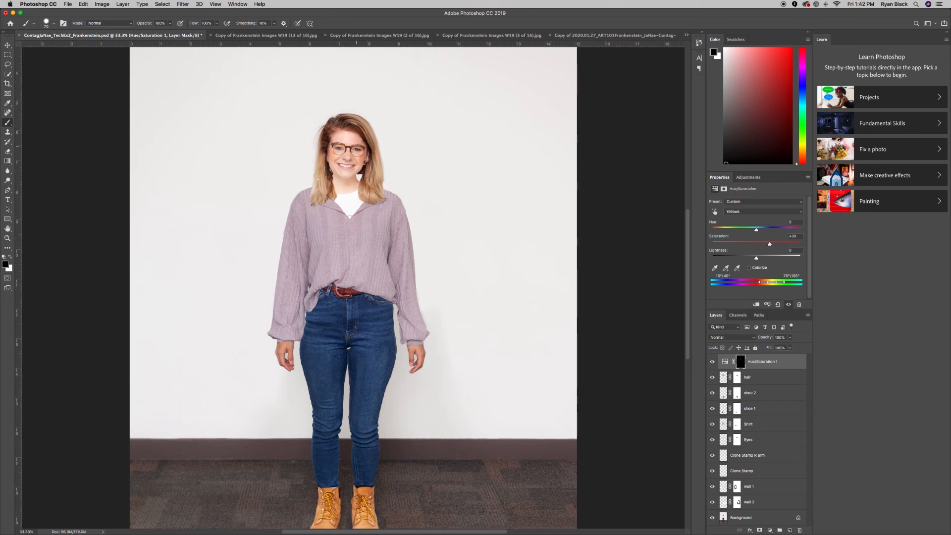
scroll(495, 267, "down", 1)
scroll(495, 268, "up", 3)
scroll(496, 268, "up", 2)
scroll(495, 268, "down", 3)
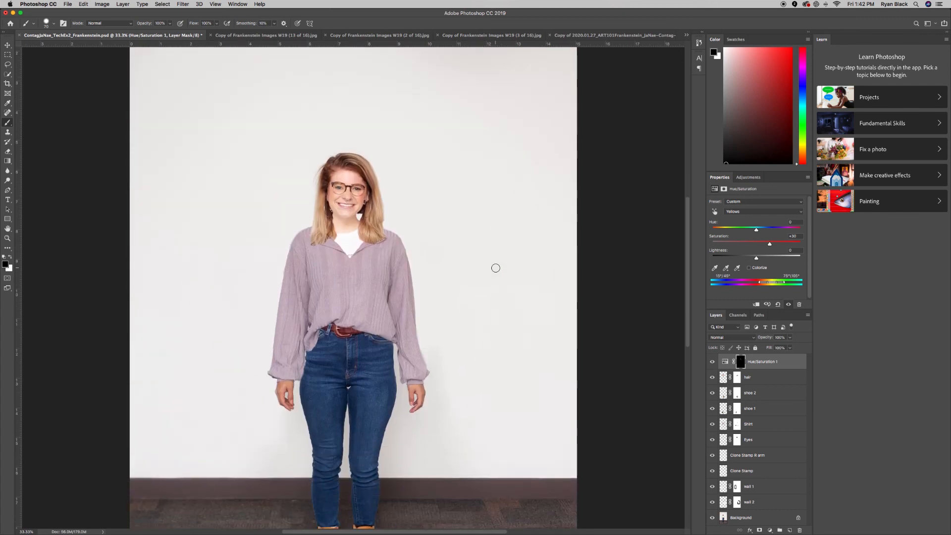
key("super+equal")
key("super+equal")
scroll(495, 268, "up", 1)
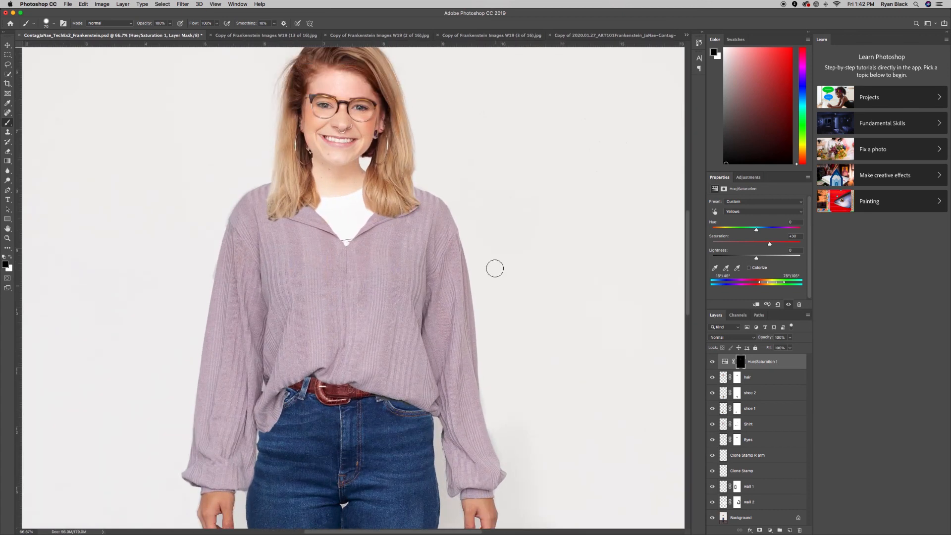
scroll(495, 269, "up", 3)
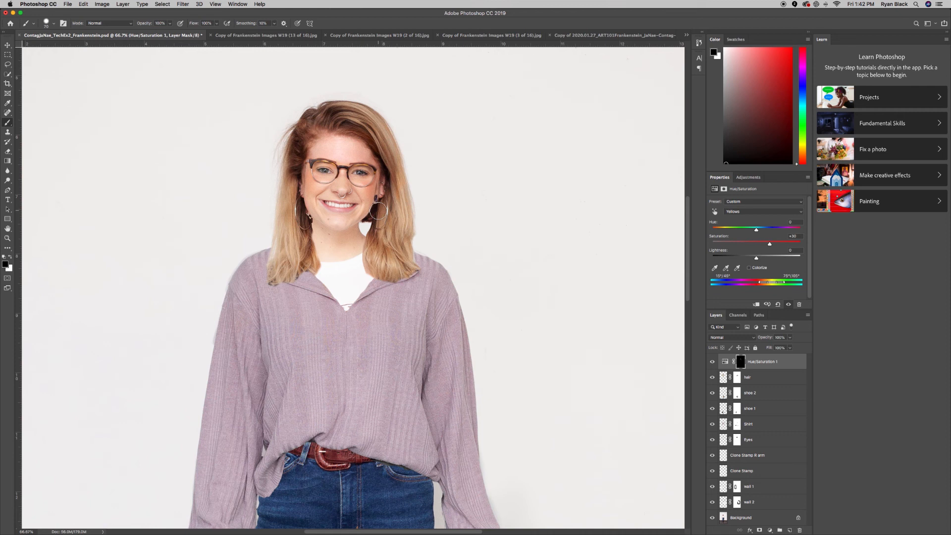
scroll(446, 228, "left", 5)
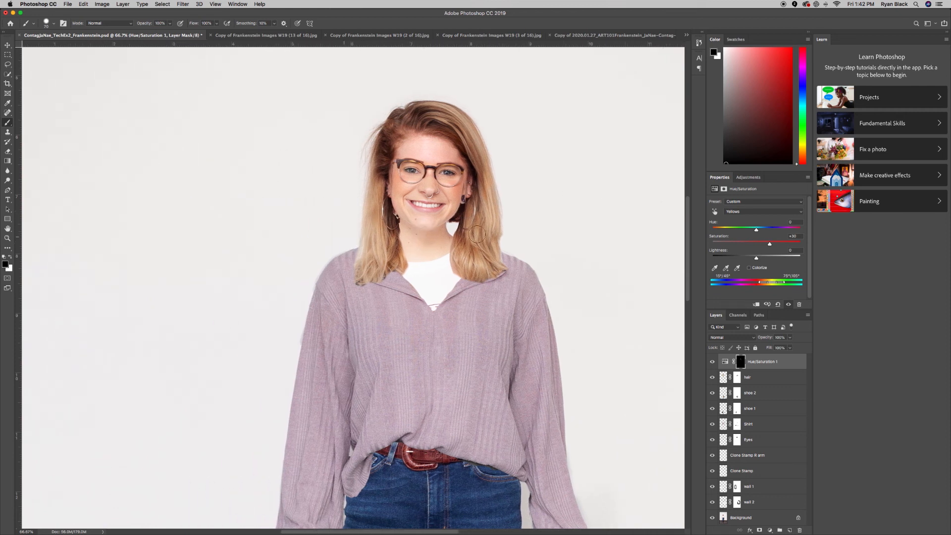
scroll(472, 231, "right", 2)
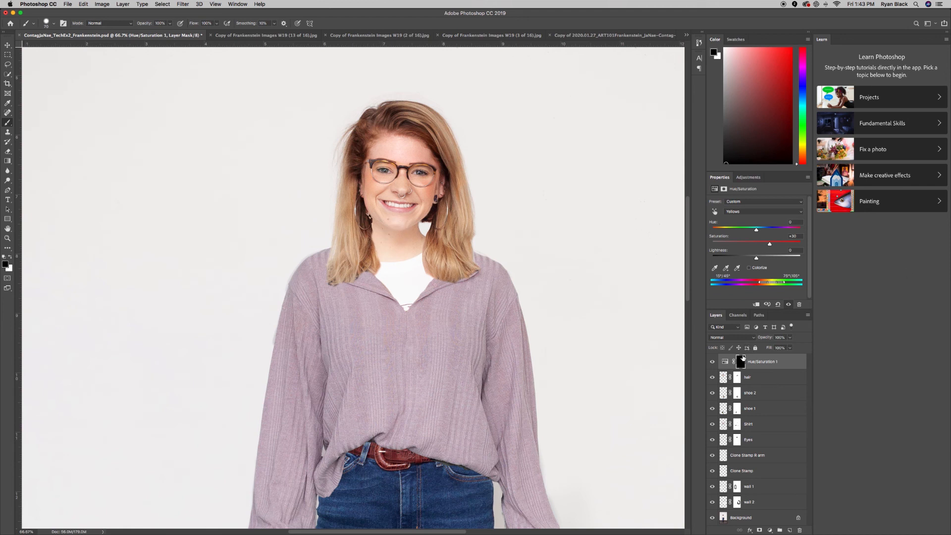
Add a second Hue/Saturation layer and lower its Yellows saturation to -31.
left_click(747, 177)
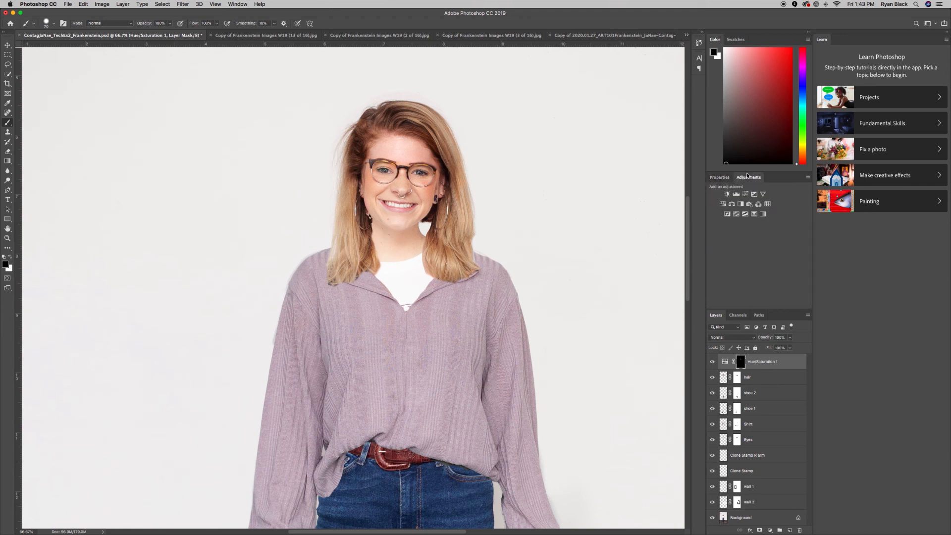
left_click(722, 204)
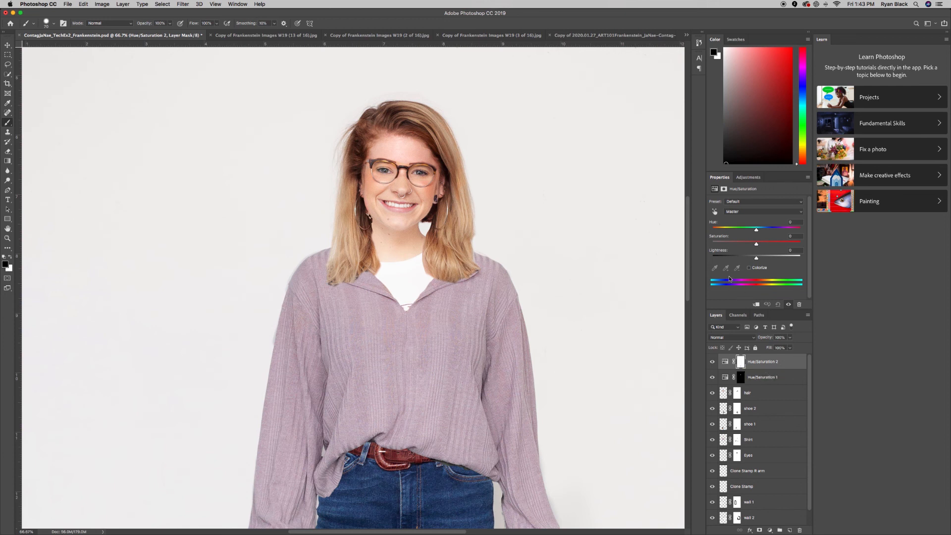
left_click(731, 211)
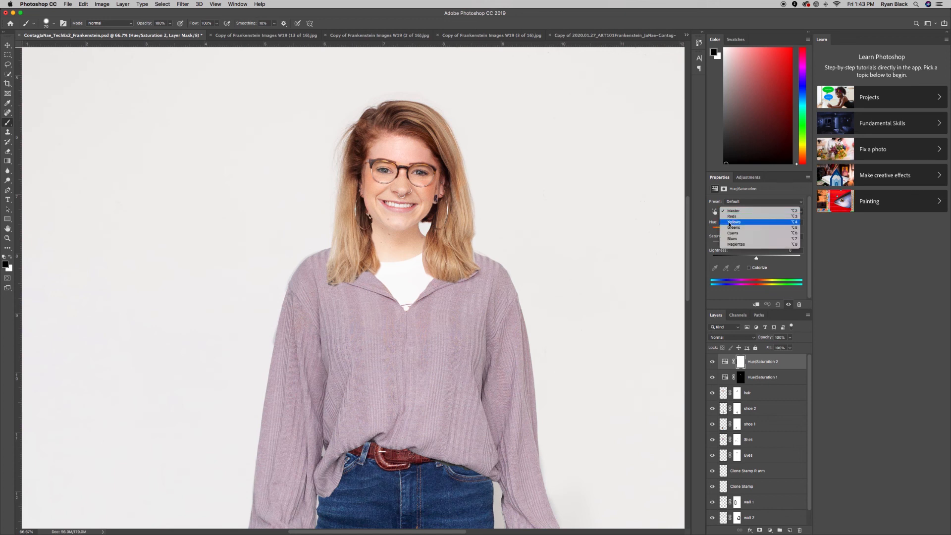
left_click(730, 222)
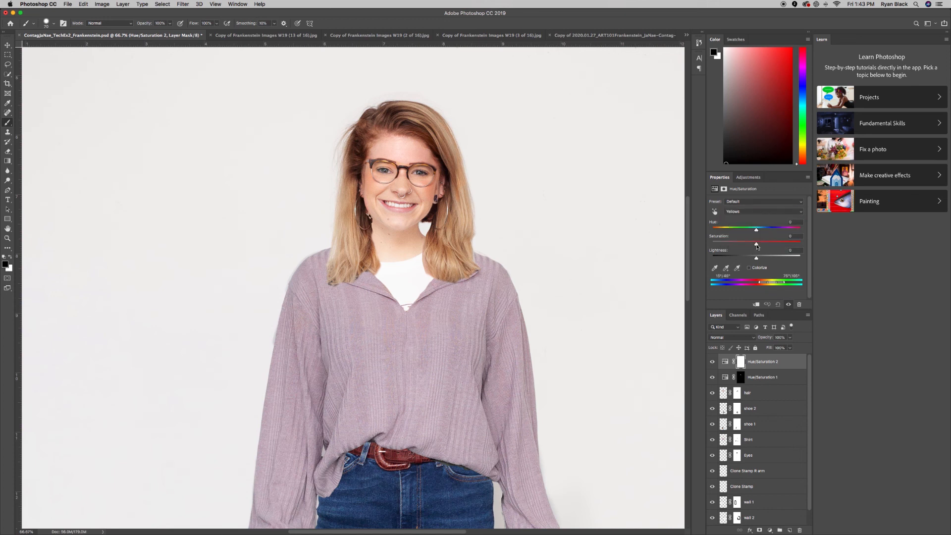
left_click_drag(756, 244, 743, 251)
Toggle the adjustment off and on to compare, then bring up Fill for its mask.
left_click(712, 363)
left_click(712, 363)
left_click(711, 363)
left_click(711, 364)
key("super+plus")
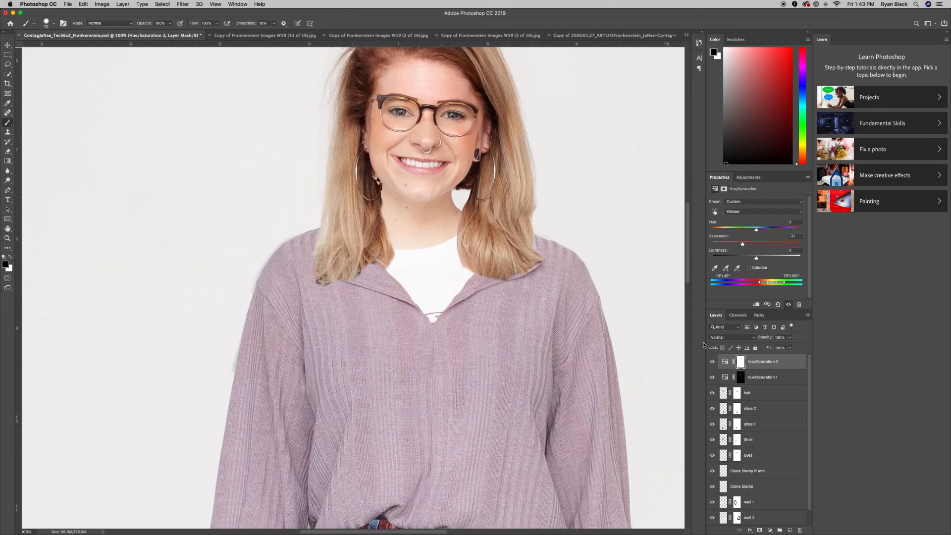
scroll(415, 243, "up", 2)
scroll(415, 243, "up", 2)
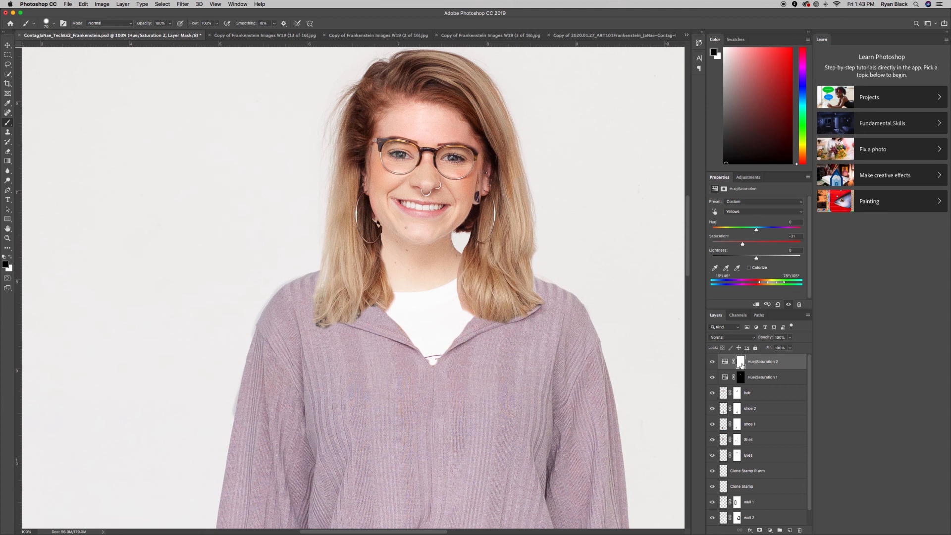
key("shift+BackSpace")
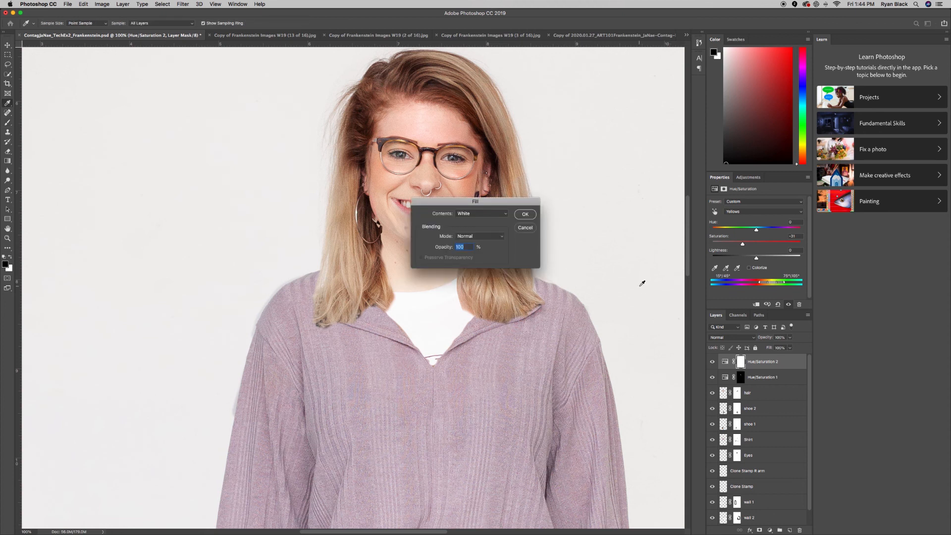
Fill the Hue/Saturation 2 mask with black.
left_click(470, 218)
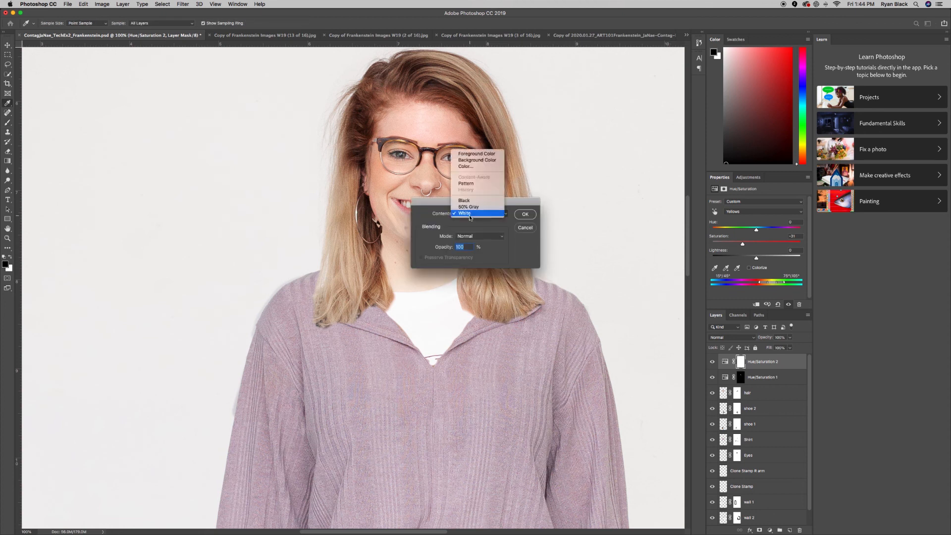
left_click(468, 201)
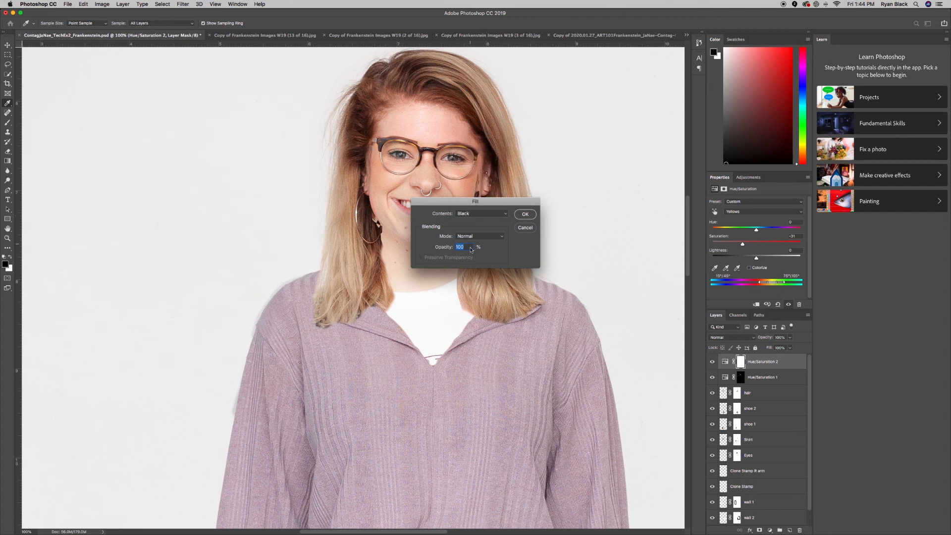
left_click(526, 214)
key("b")
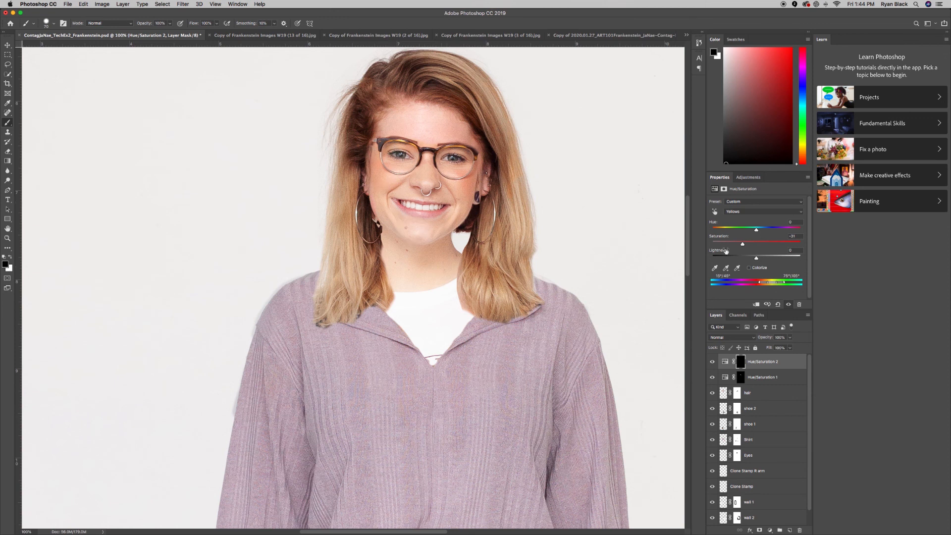
Set Yellows saturation to -39 and Reds saturation to +13.
left_click_drag(742, 246, 736, 248)
left_click(749, 213)
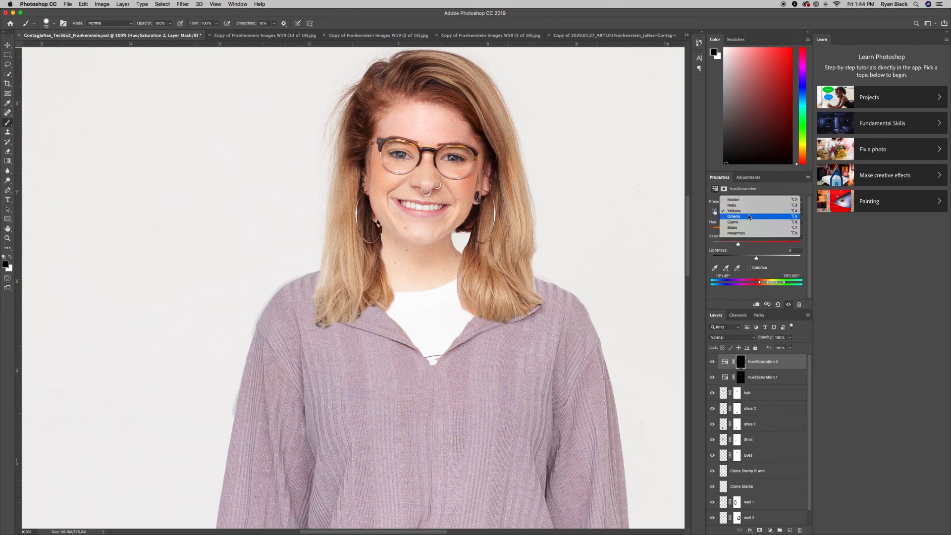
left_click(743, 205)
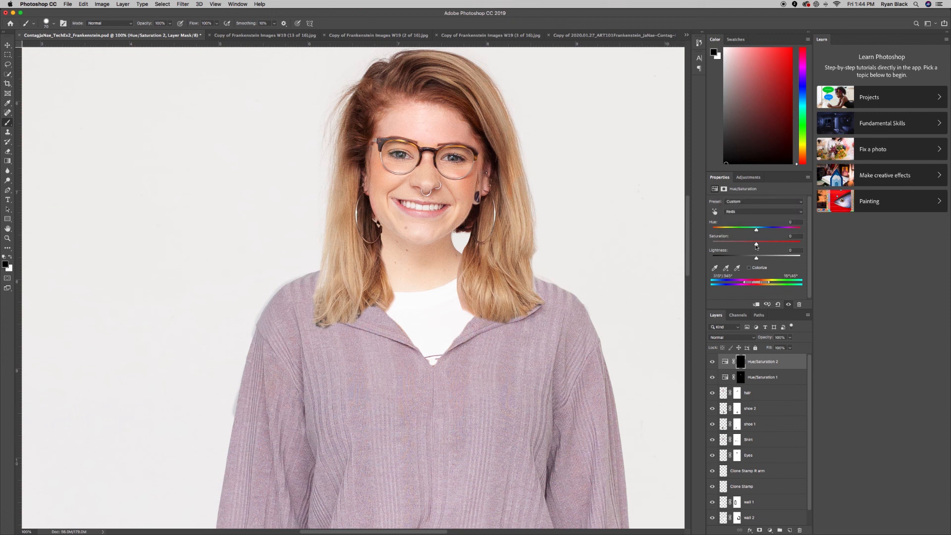
left_click_drag(756, 245, 761, 245)
Zoom out to 33.3% on the figure and save the composite.
key("super+minus")
key("super+minus")
key("super+minus")
key("super+minus")
key("super+minus")
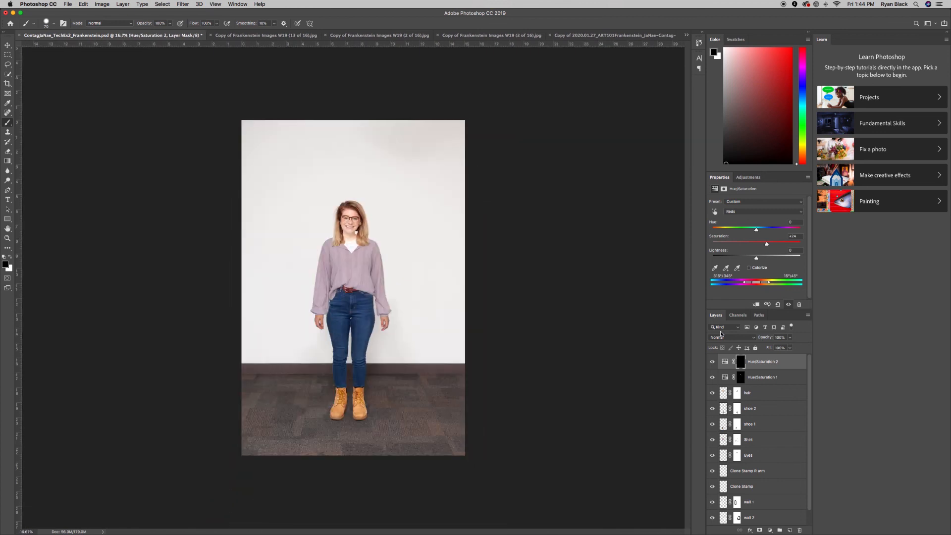
key("super+plus")
key("super+plus")
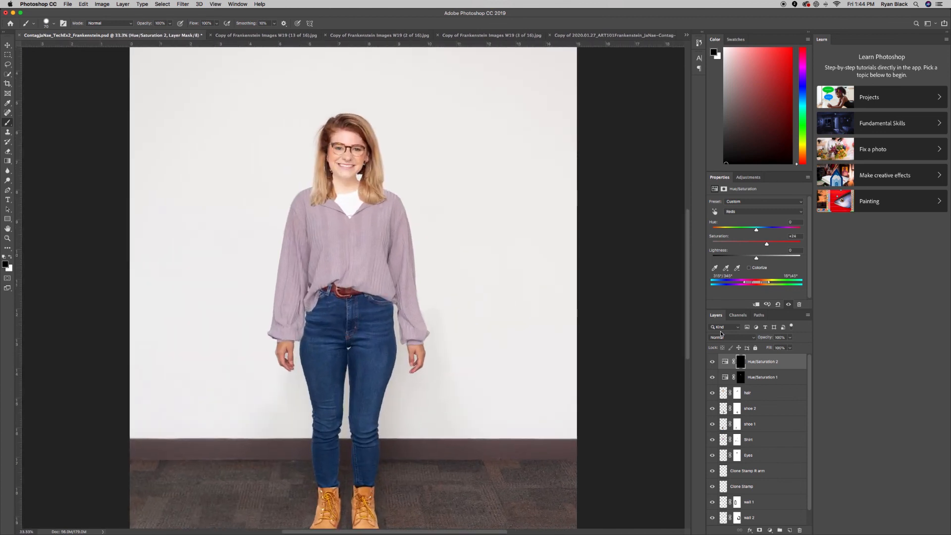
key("super+s")
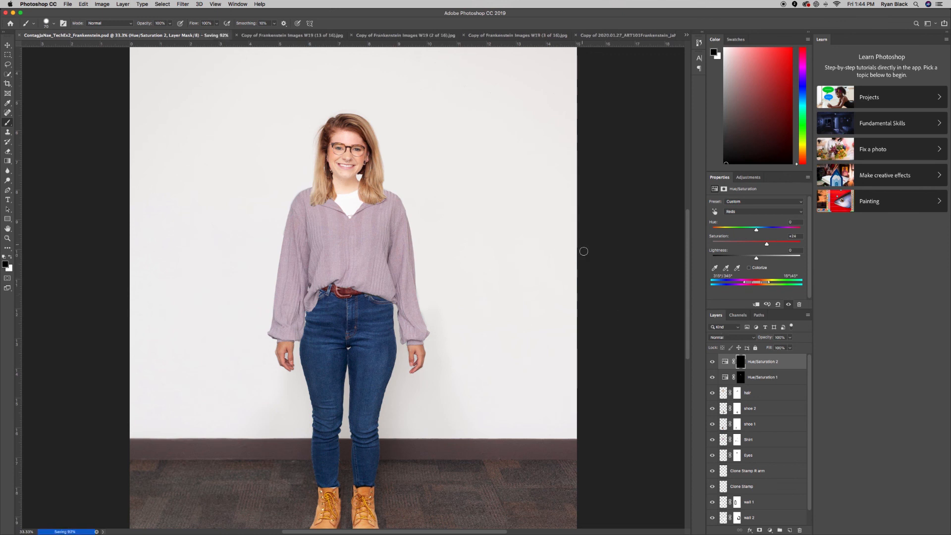
Switch to the orange-beanie photo and zoom to 100% on the face and hat.
left_click(613, 36)
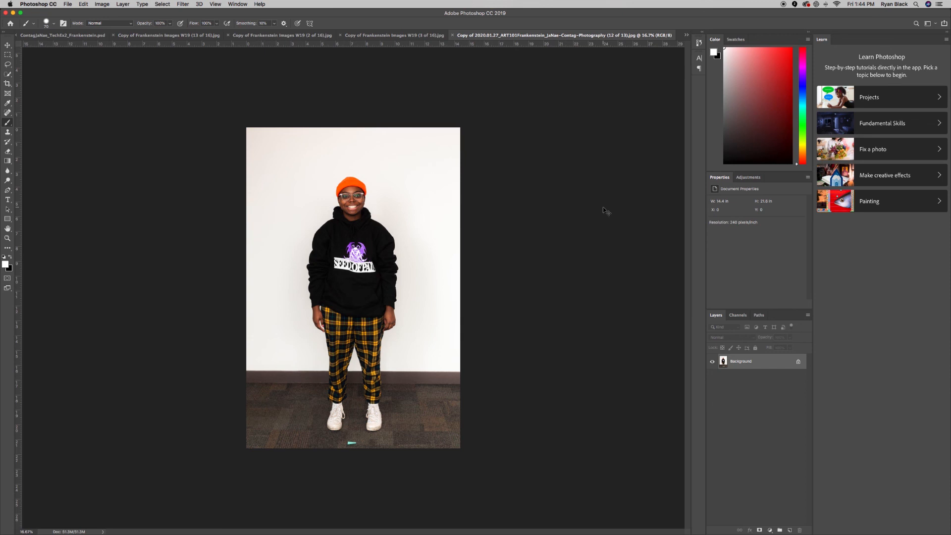
key("super+equal")
key("super+equal")
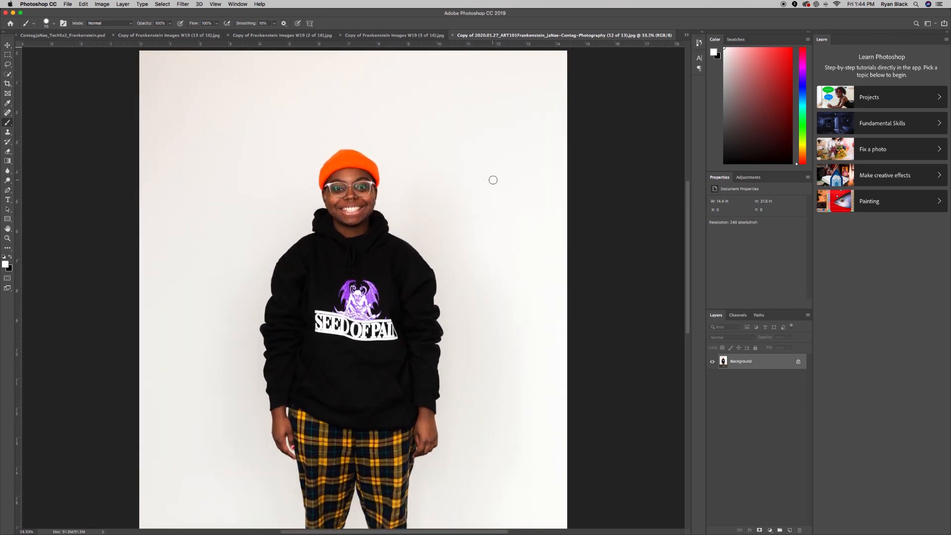
key("super+equal")
key("super+equal")
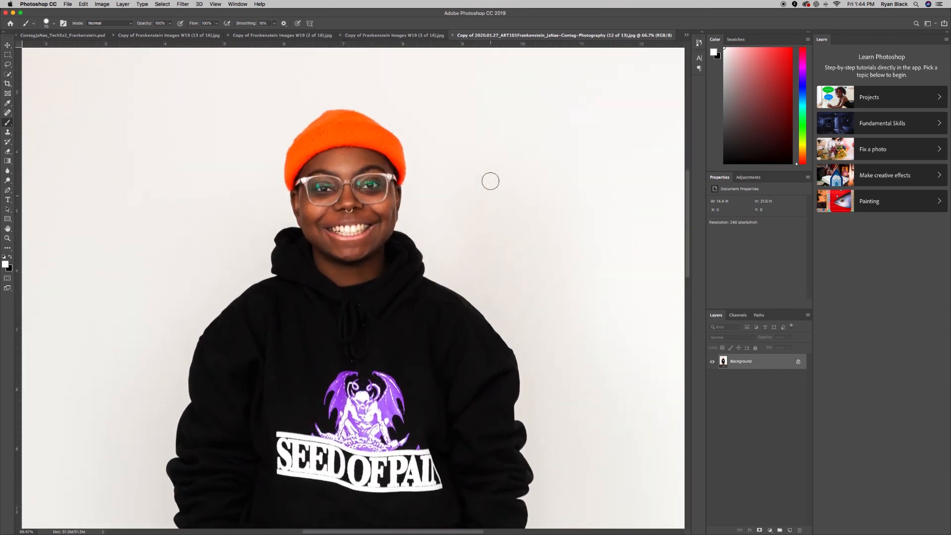
key("super+equal")
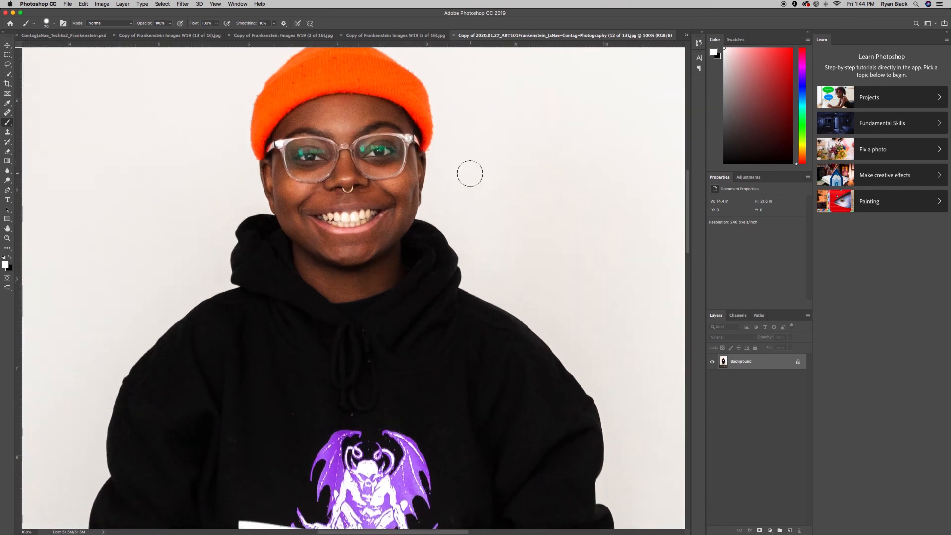
scroll(468, 173, "up", 3)
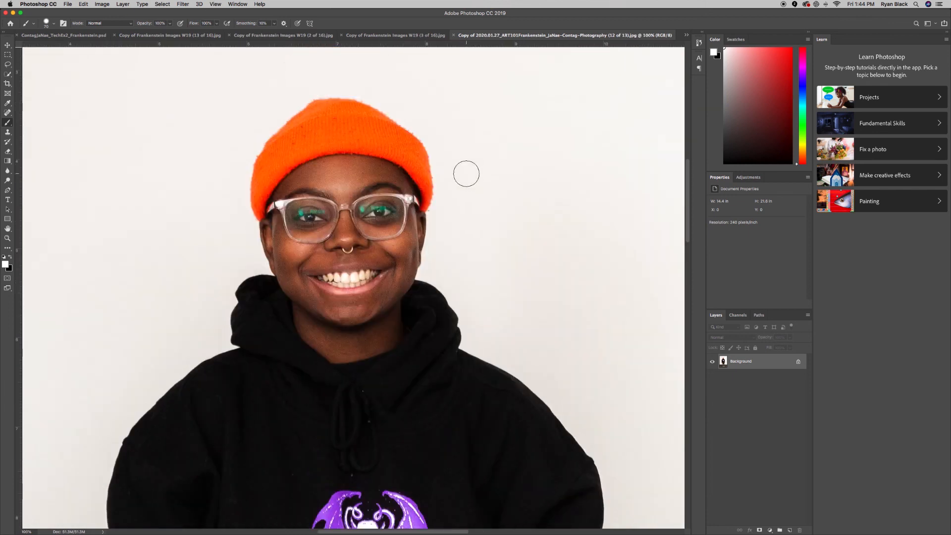
Trace a Magnetic Lasso selection around the orange beanie.
left_click(8, 65)
left_click(7, 65)
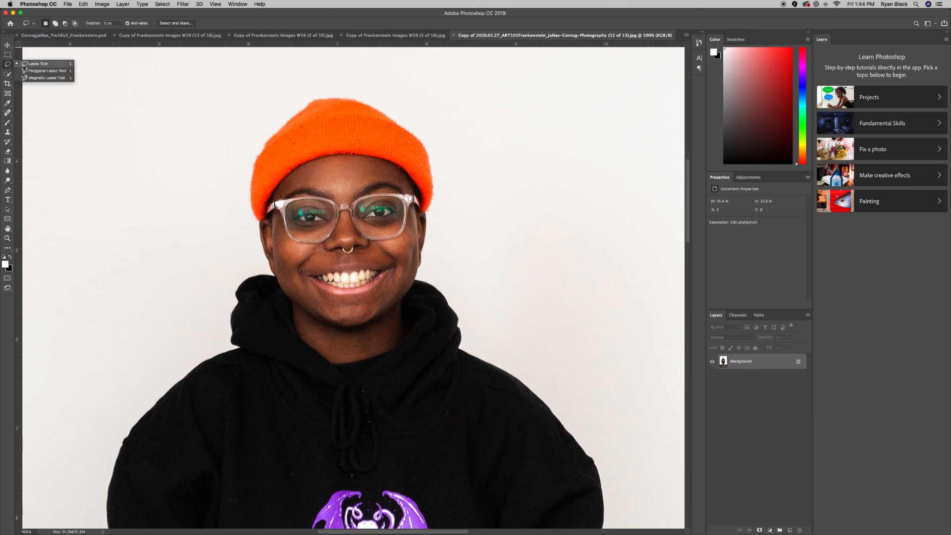
left_click(32, 80)
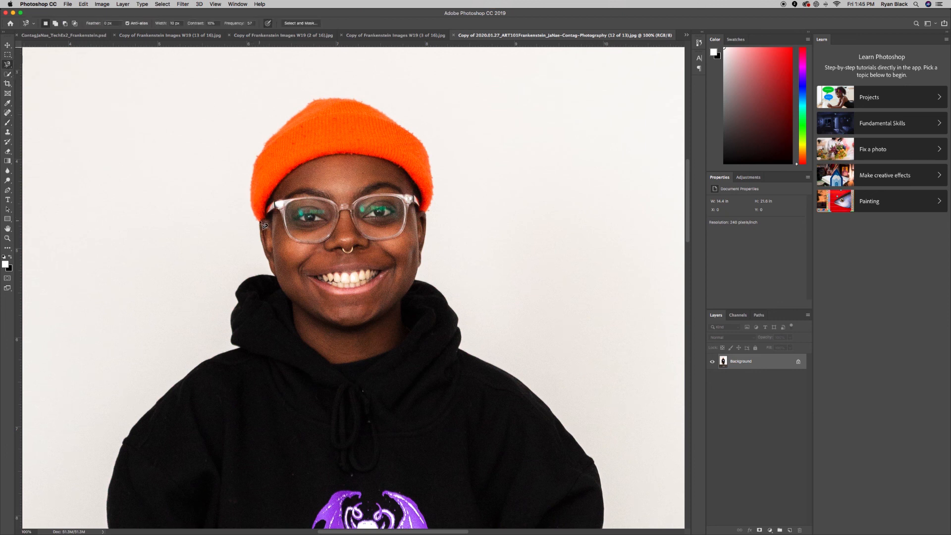
left_click(265, 211)
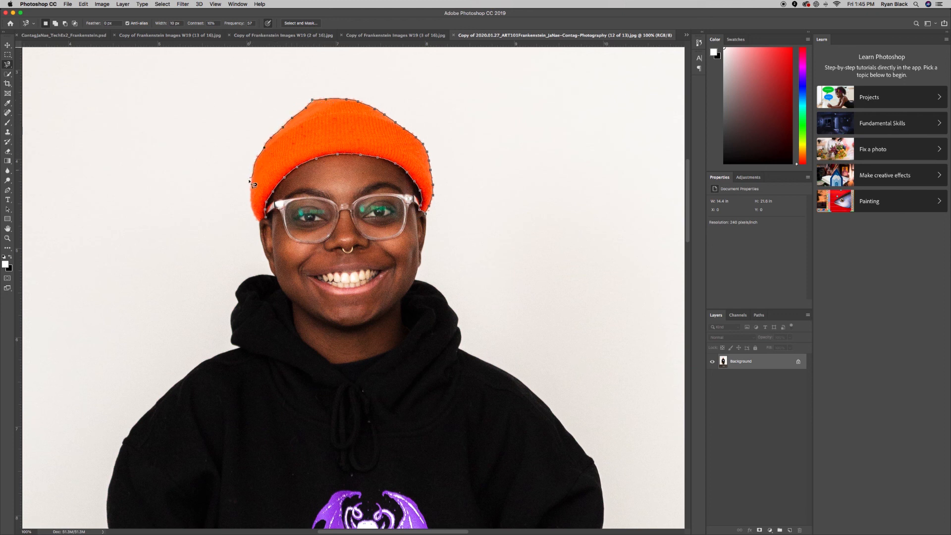
left_click(270, 223)
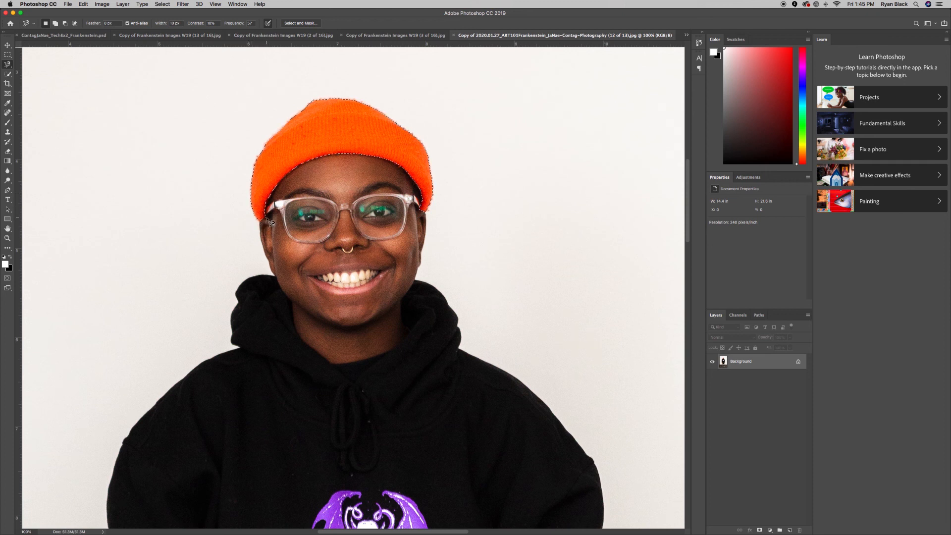
left_click(163, 4)
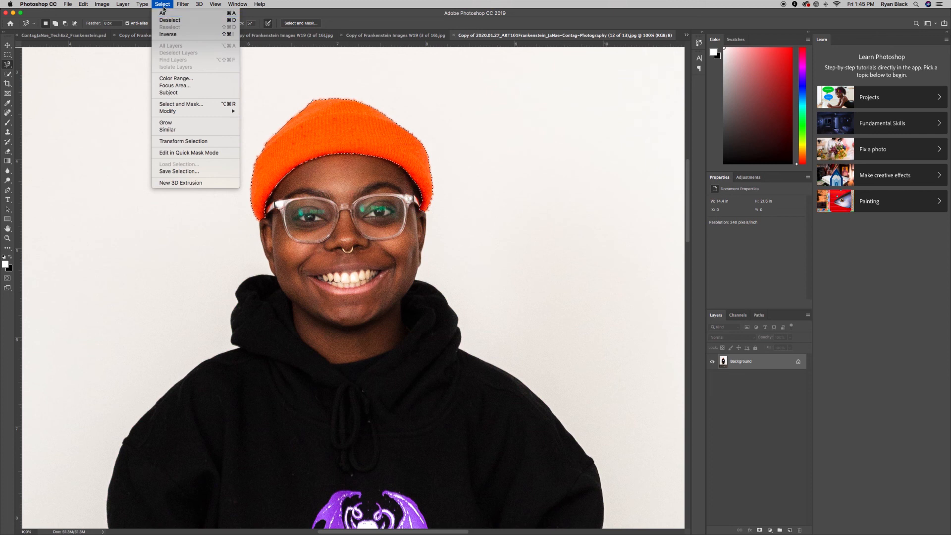
Feather the beanie selection by 3 pixels.
mouse_move(188, 114)
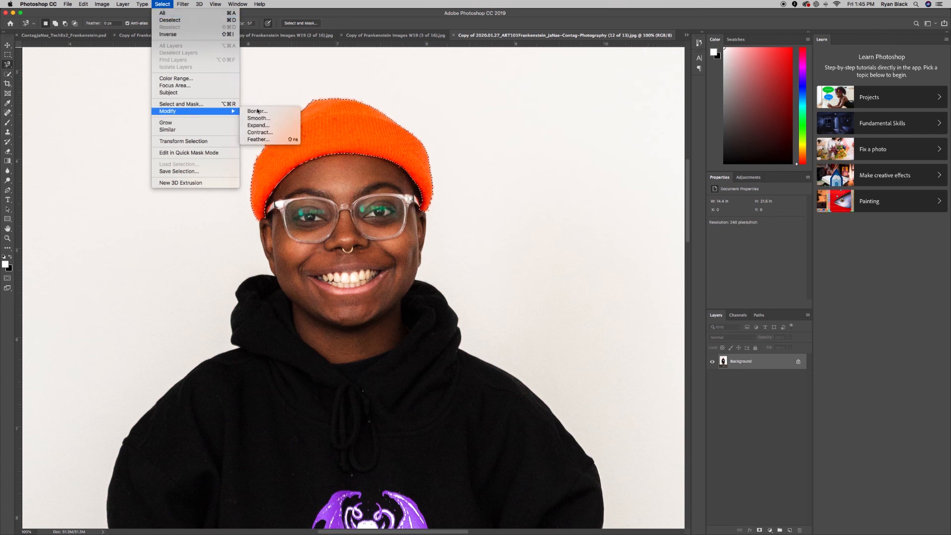
left_click(276, 143)
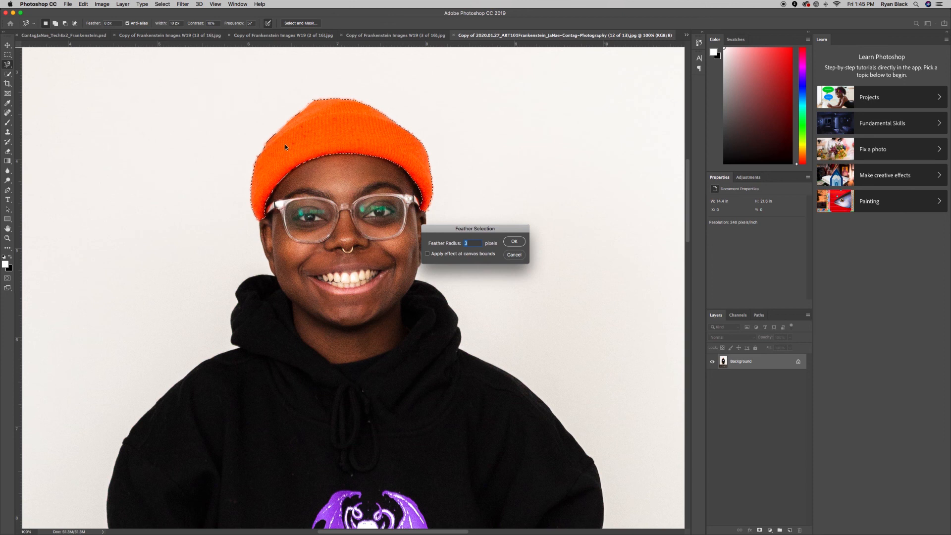
left_click(514, 241)
Expand the beanie selection by 2 pixels, then return to the Frankenstein composite.
left_click(183, 4)
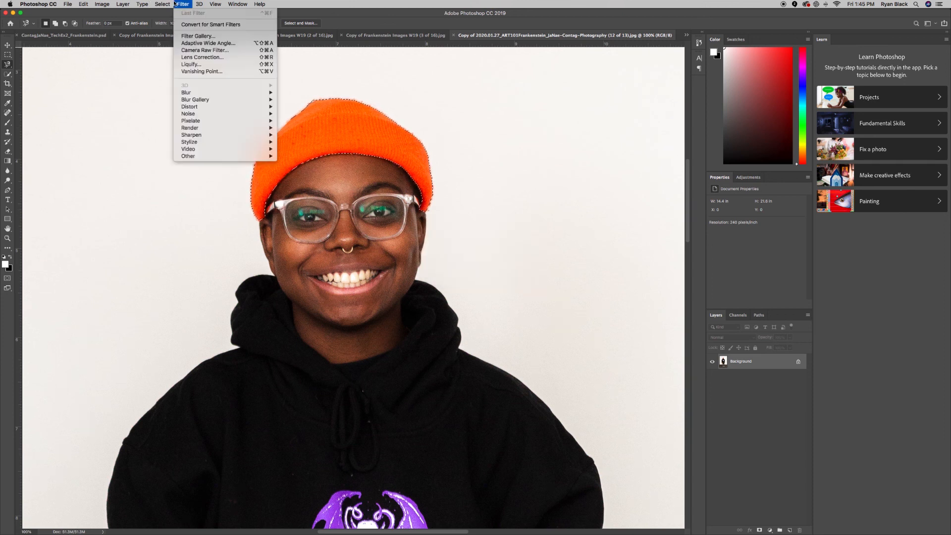
mouse_move(162, 5)
mouse_move(213, 111)
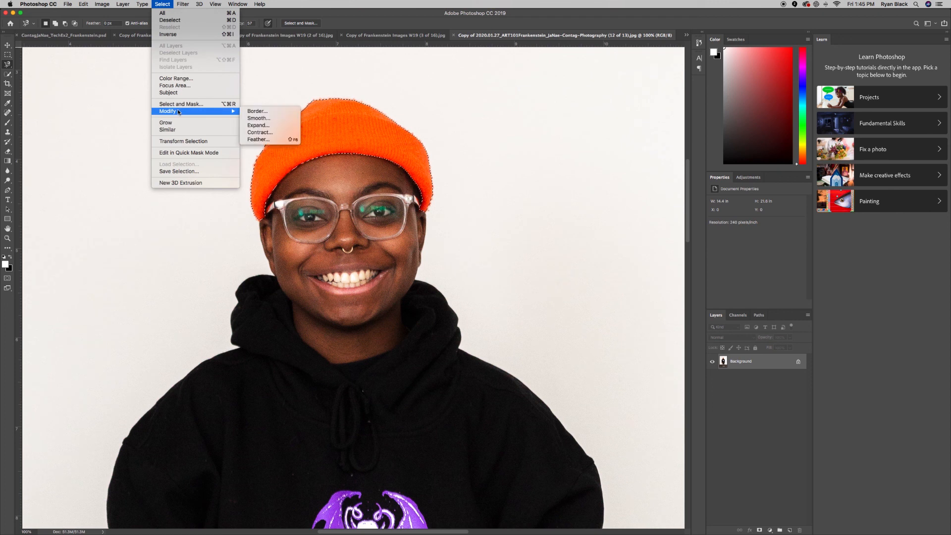
left_click(272, 127)
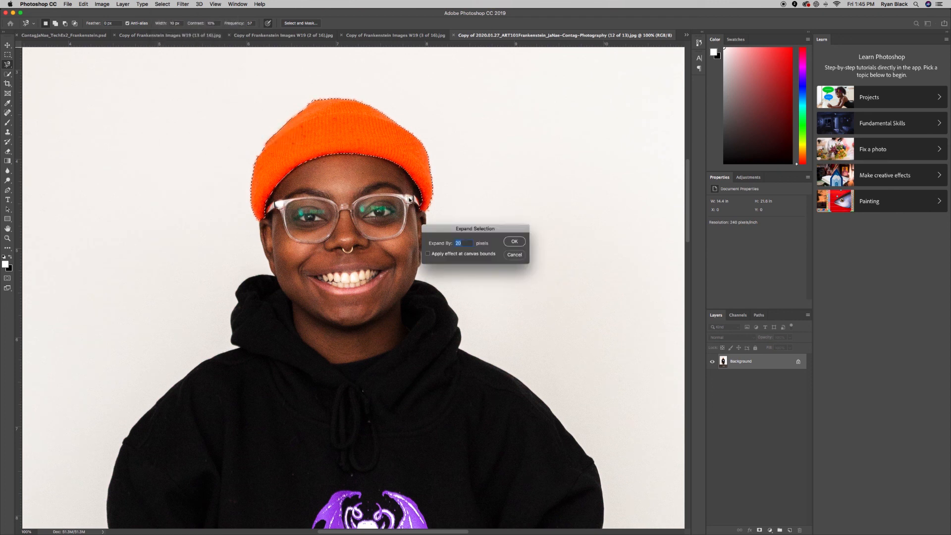
left_click(514, 242)
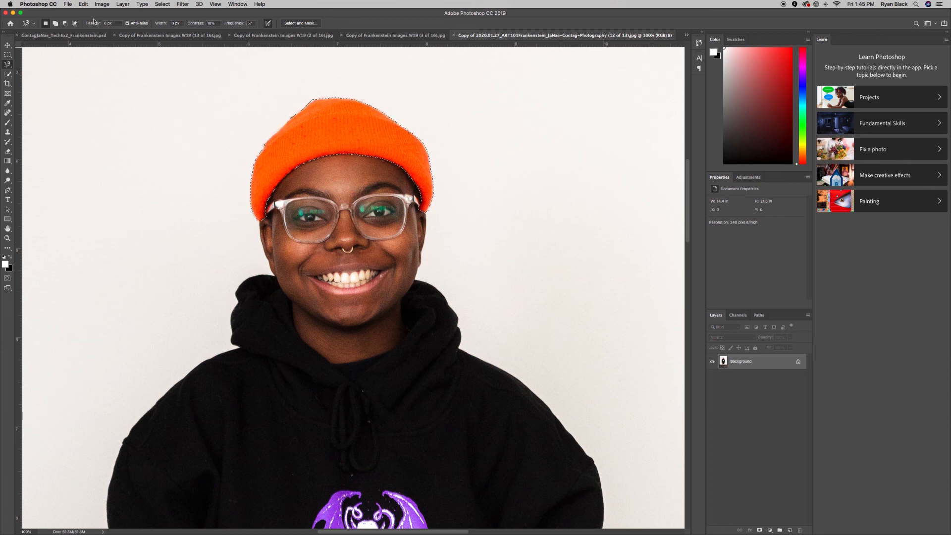
left_click(79, 35)
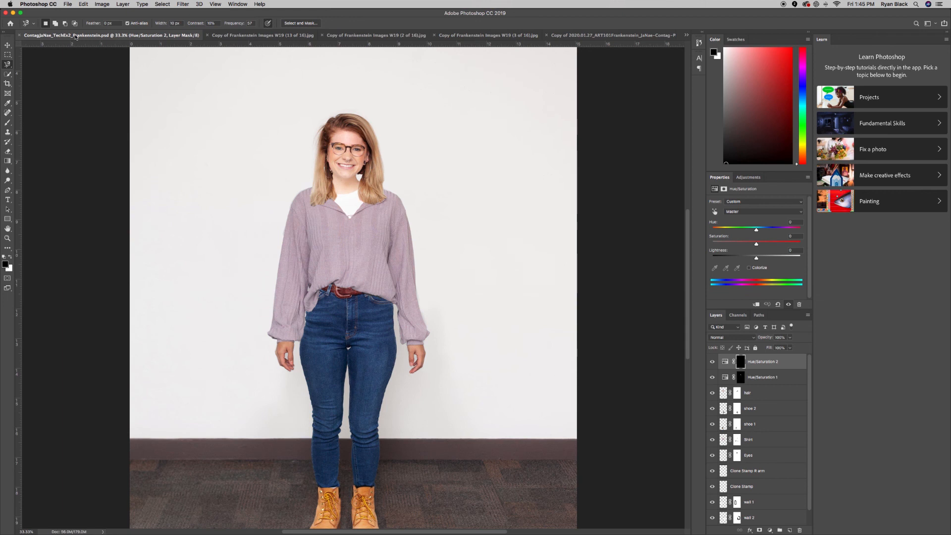
Drag the beanie into the composite as Layer 1 and move it onto her head.
left_click_drag(76, 37, 69, 111)
key("v")
left_click_drag(341, 280, 336, 122)
key("super+equal")
key("super+equal")
scroll(321, 121, "up", 5)
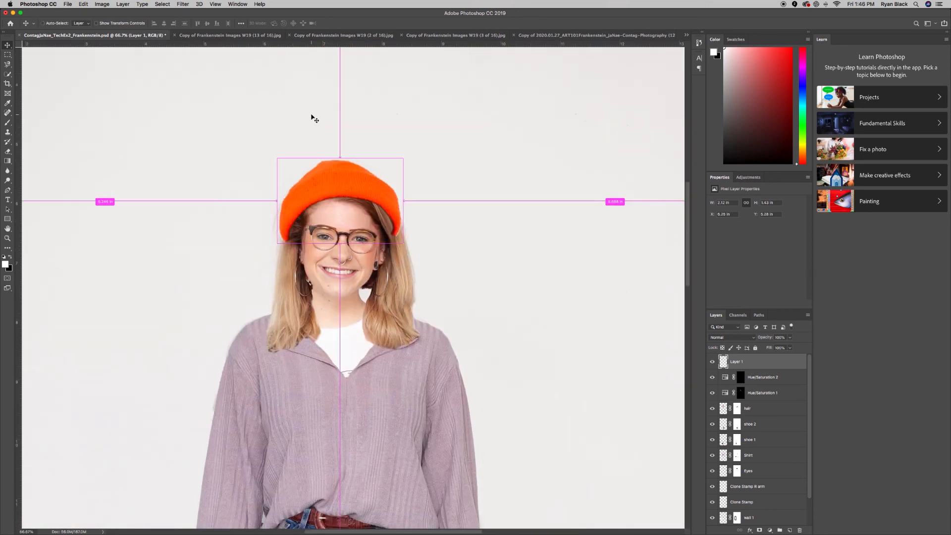
key("super+equal")
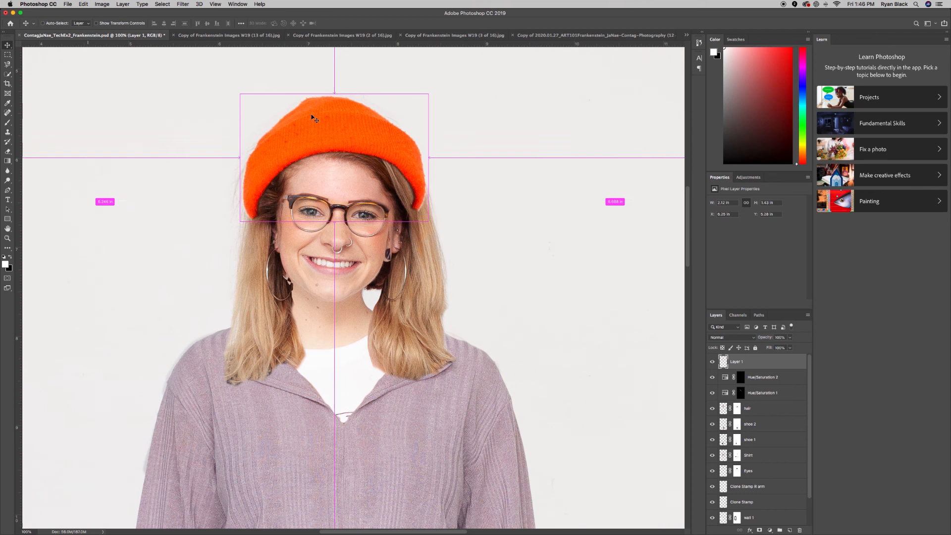
left_click(82, 4)
Scale the beanie down and tilt it to match the angle of her head.
mouse_move(122, 179)
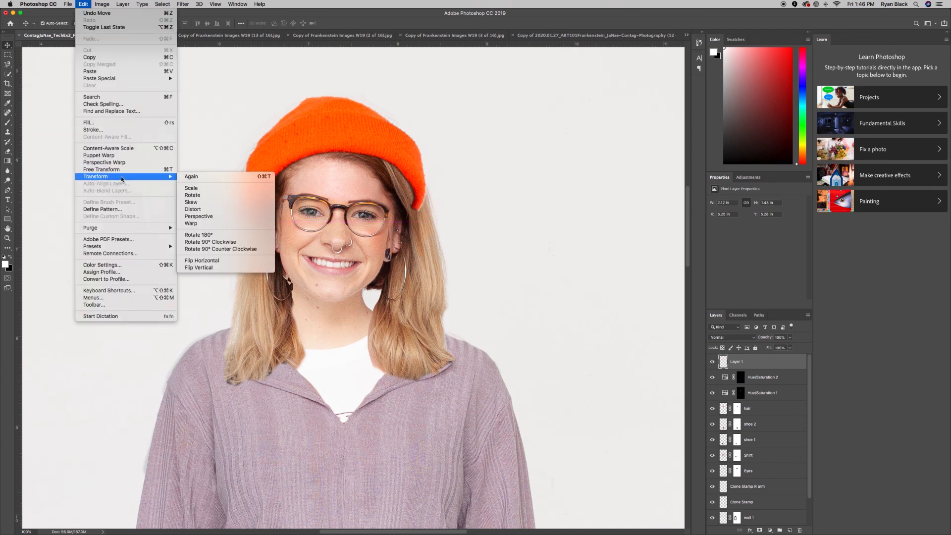
left_click(192, 188)
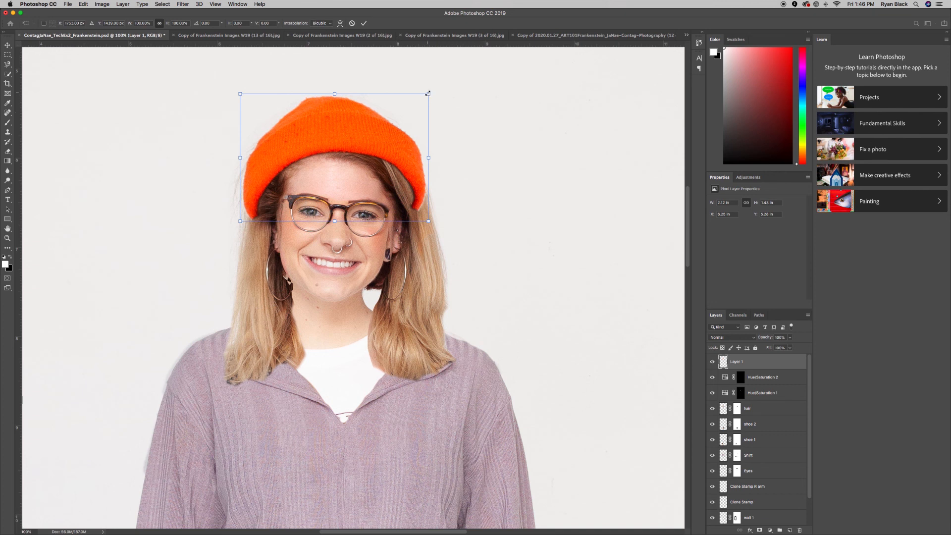
left_click_drag(426, 94, 412, 104)
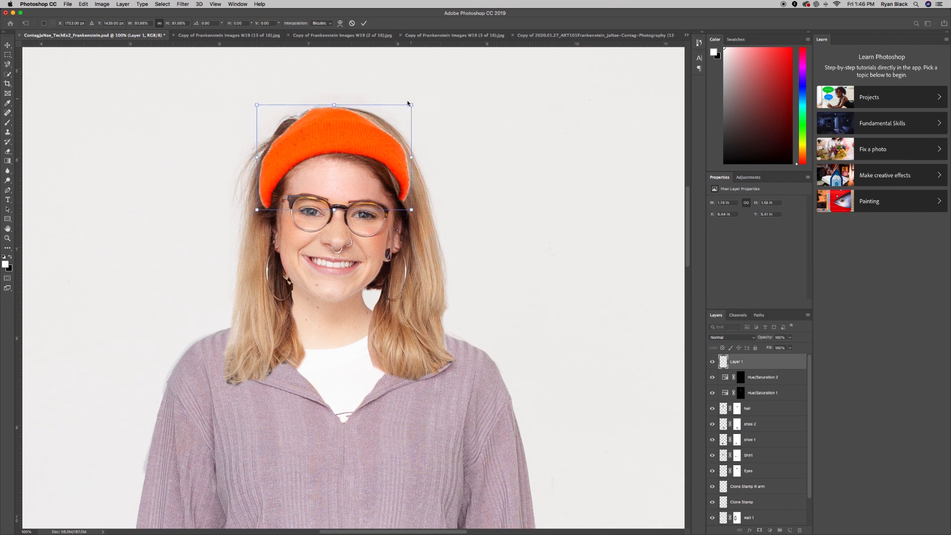
left_click(84, 4)
mouse_move(123, 177)
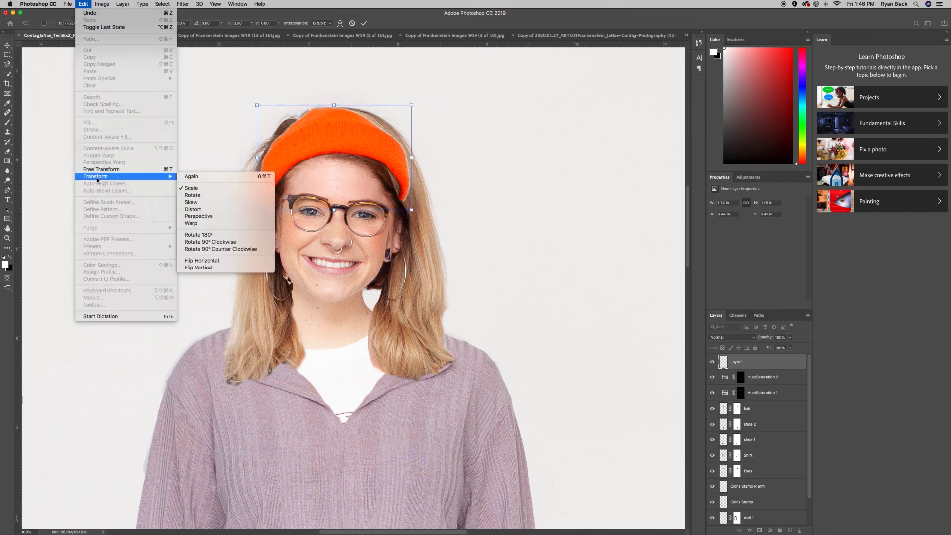
left_click(209, 195)
left_click_drag(413, 101, 418, 109)
left_click_drag(357, 150, 363, 157)
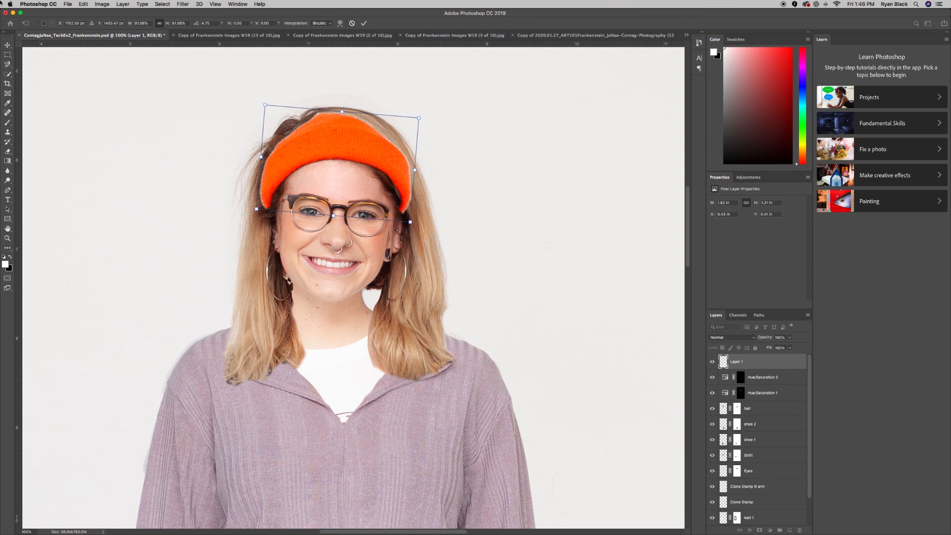
Shrink the beanie to about 75% and adjust its height on her head.
left_click(83, 4)
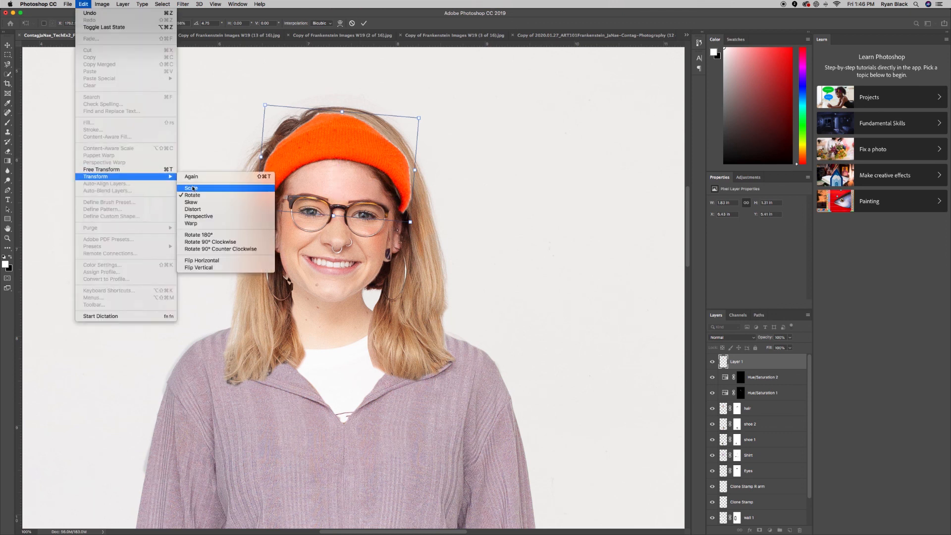
left_click(188, 187)
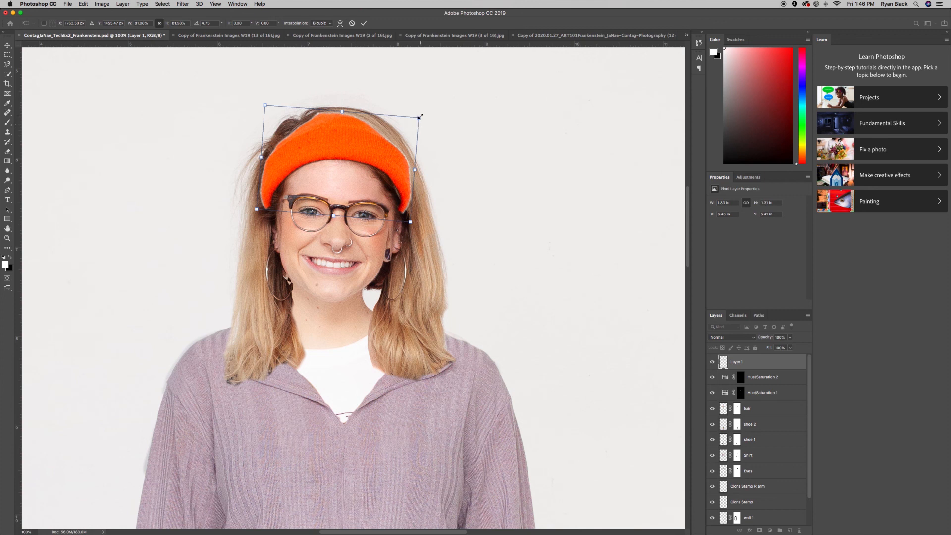
left_click_drag(418, 118, 412, 122)
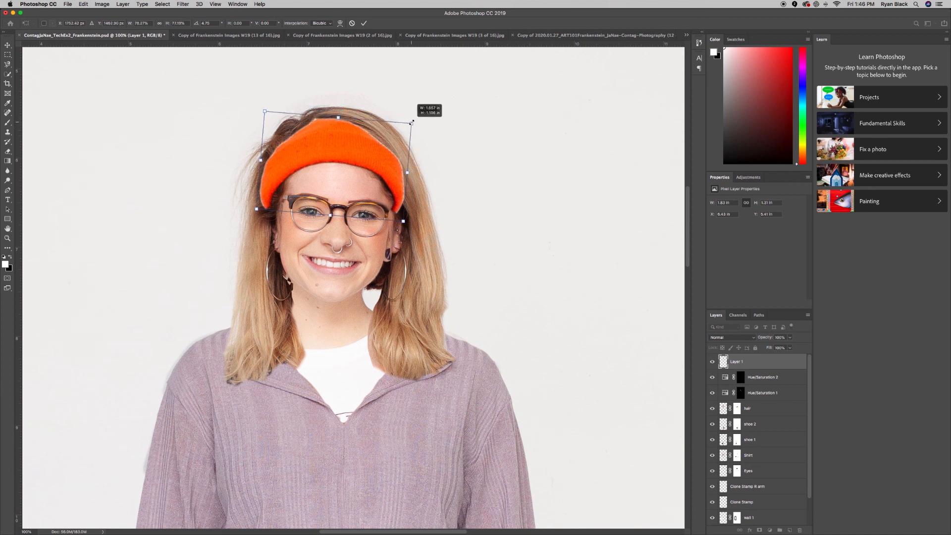
key("super+z")
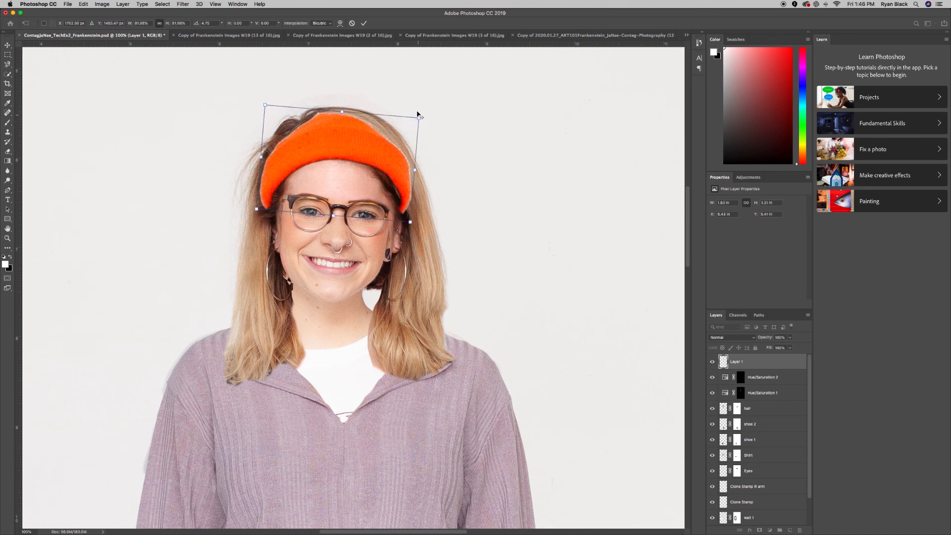
left_click_drag(420, 119, 412, 122)
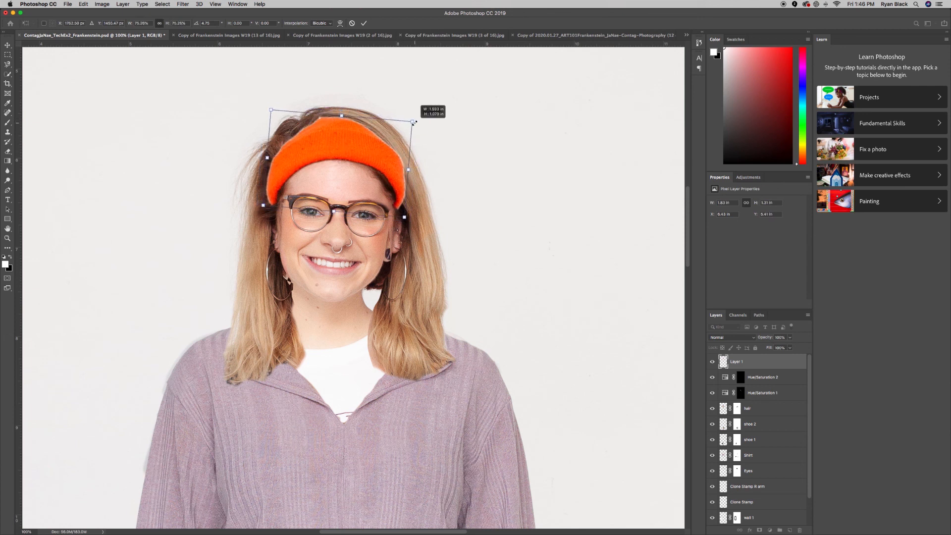
left_click_drag(372, 145, 375, 148)
left_click_drag(373, 149, 373, 147)
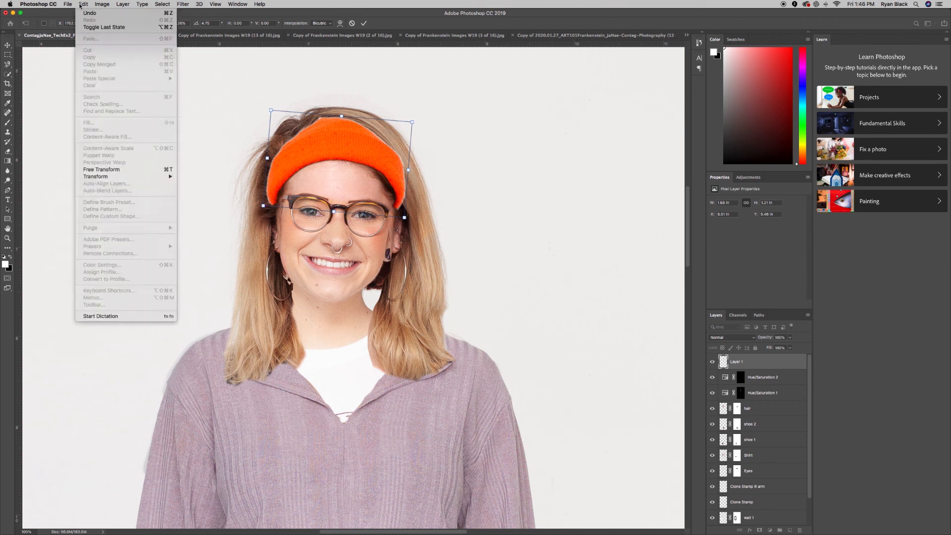
Scale it to about 71.5%, lower it onto her hairline, and commit the transform.
left_click(85, 4)
mouse_move(149, 177)
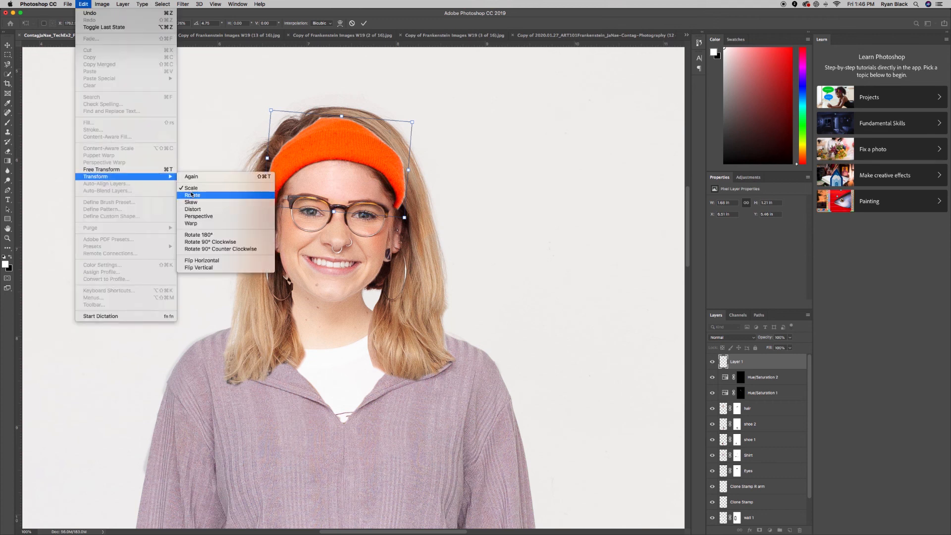
left_click(191, 188)
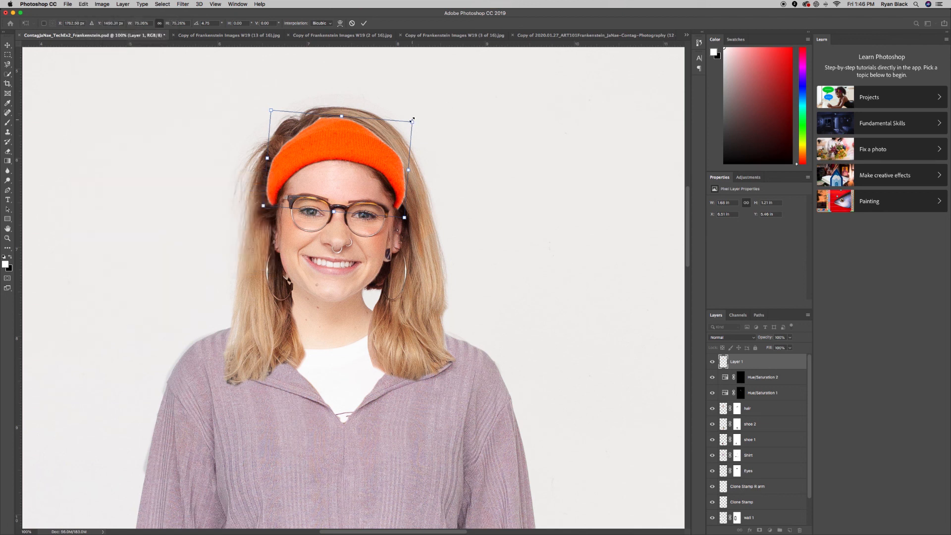
left_click_drag(411, 120, 408, 124)
left_click_drag(359, 141, 356, 143)
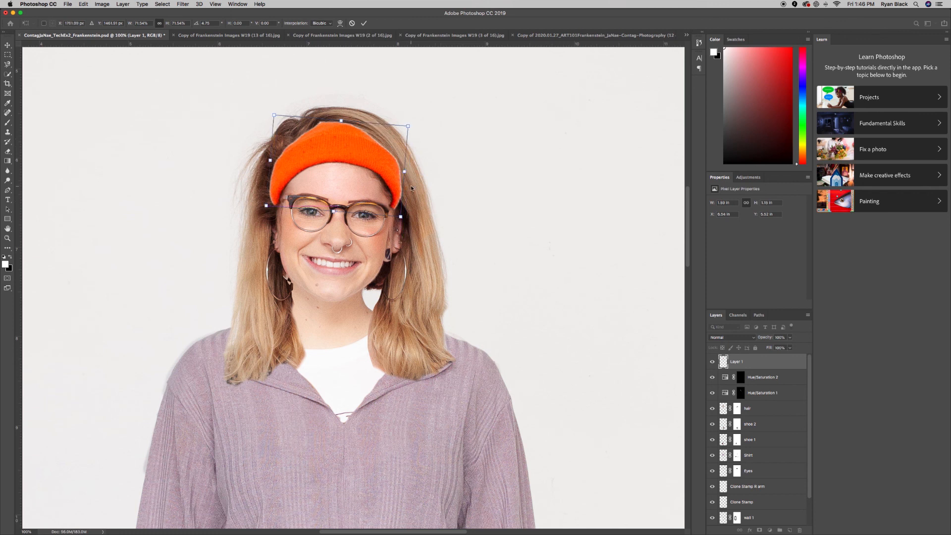
key("Return")
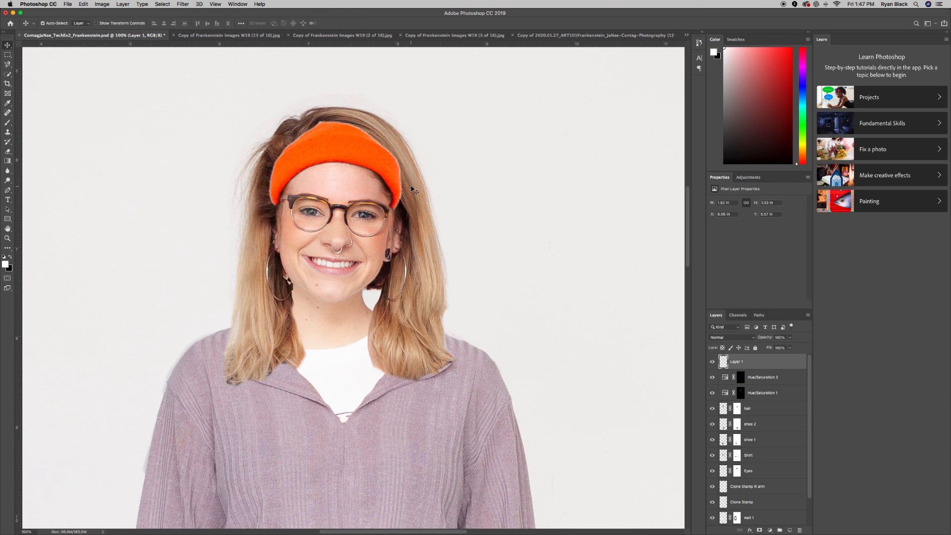
Inspect the hat edges up close and rename Layer 1 to 'headband'.
key("super+minus")
key("super+minus")
key("super+minus")
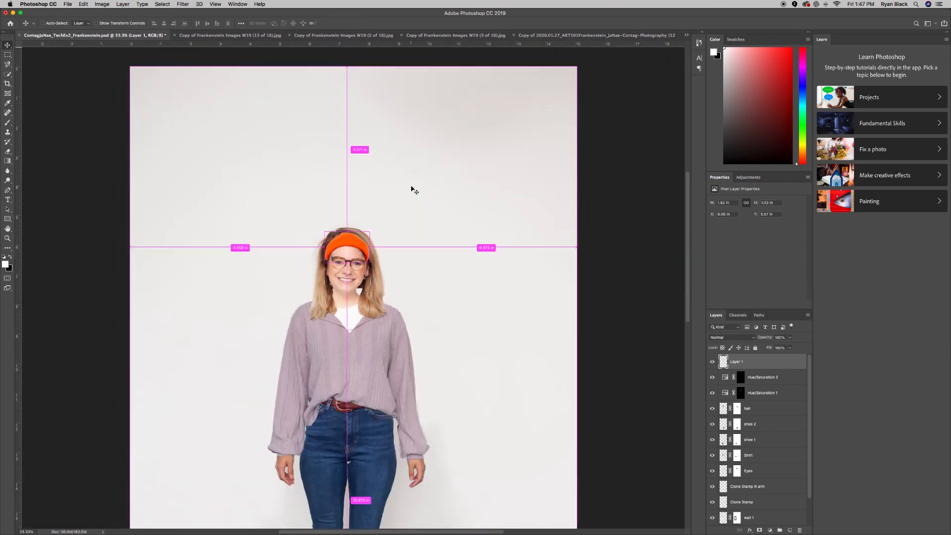
key("super+plus")
key("super+plus")
key("super+plus")
key("super+plus")
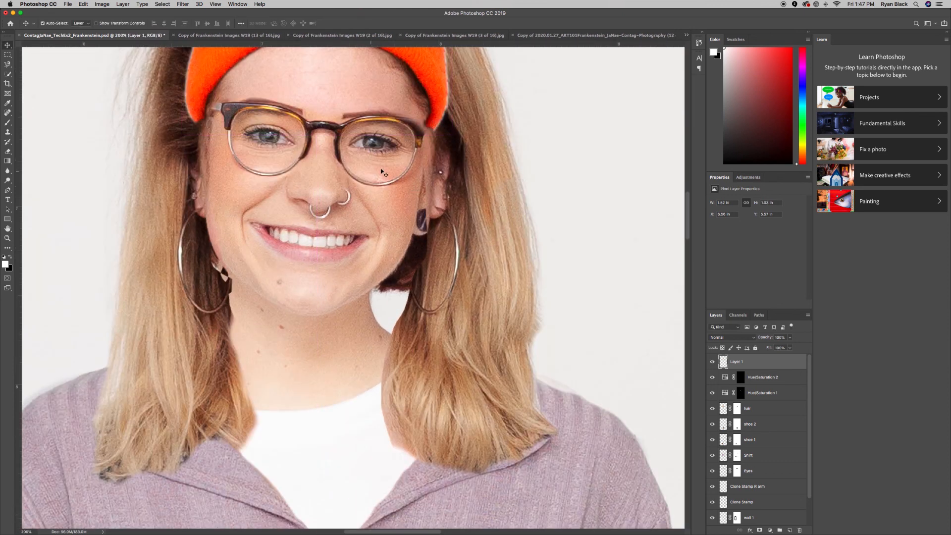
scroll(384, 173, "up", 5)
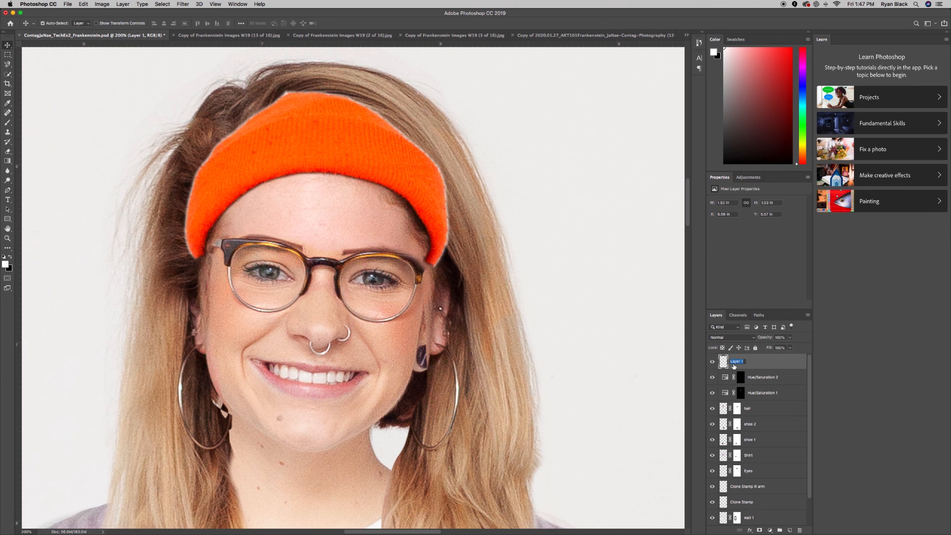
type("and")
key("Return")
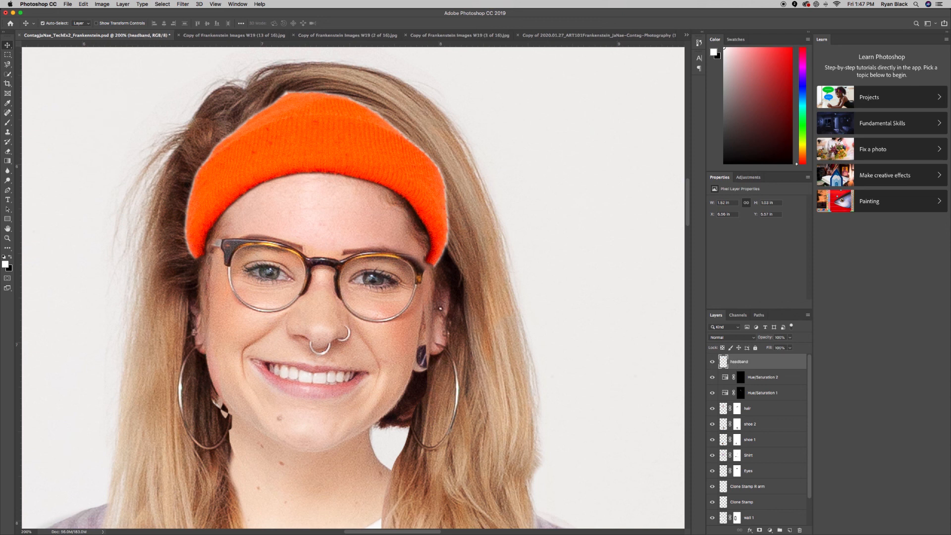
Add a layer mask and paint black along the headband's top, sides and lower tips.
left_click(760, 531)
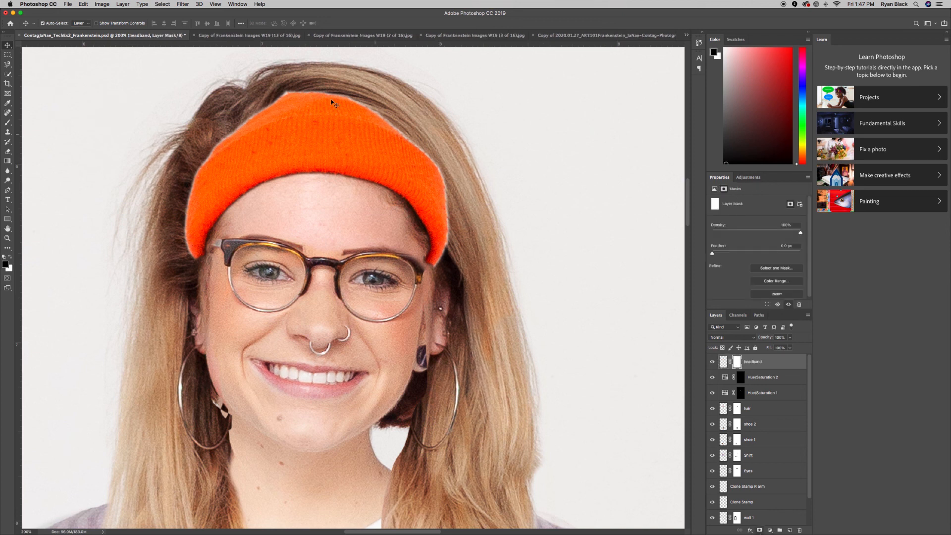
key("b")
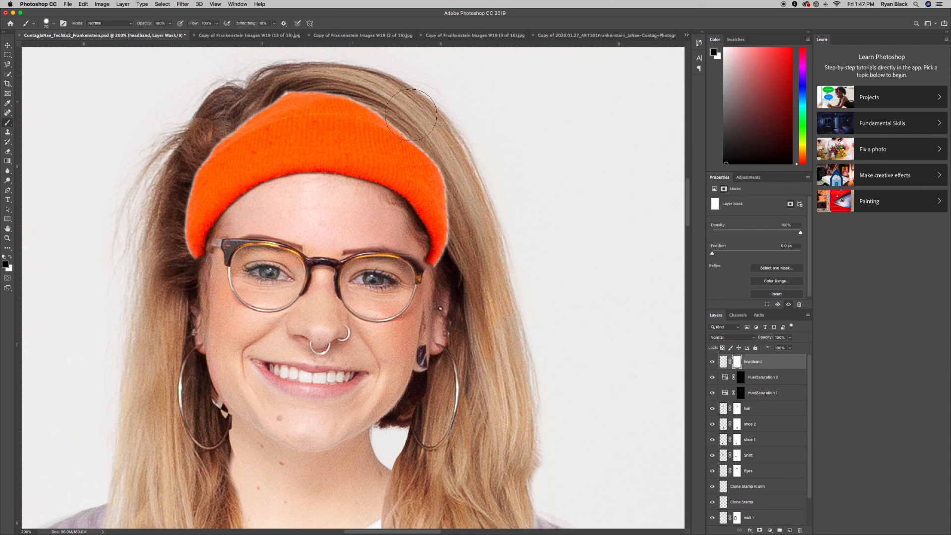
mouse_move(310, 86)
left_mouse_down()
mouse_move(240, 99)
mouse_move(199, 131)
mouse_move(277, 92)
mouse_move(368, 90)
mouse_move(425, 112)
mouse_move(314, 87)
mouse_move(279, 98)
left_mouse_up()
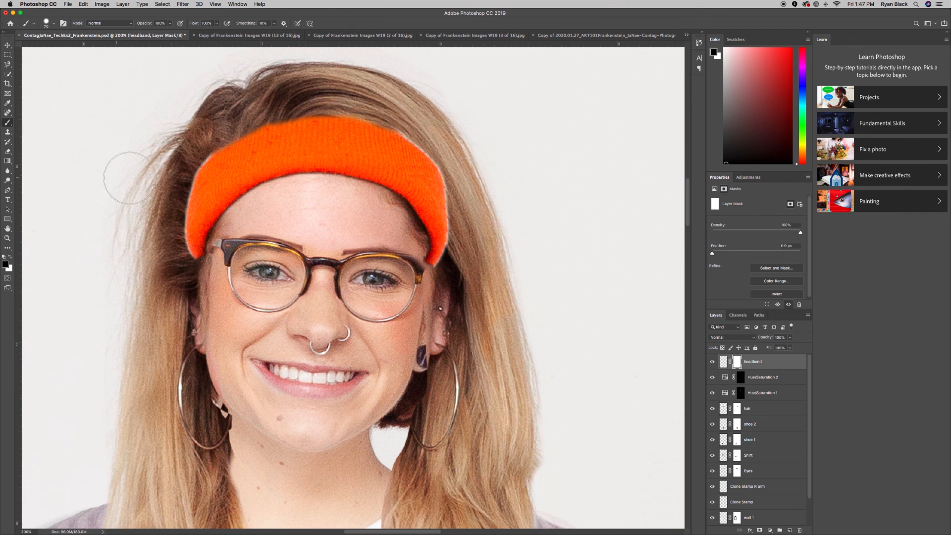
left_click_drag(176, 167, 165, 269)
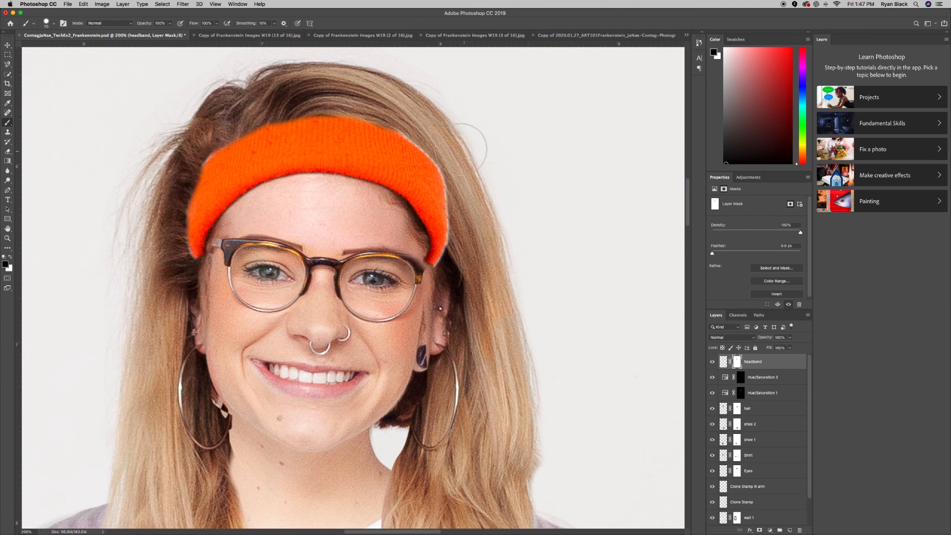
mouse_move(442, 139)
left_mouse_down()
mouse_move(465, 184)
mouse_move(472, 238)
left_mouse_up()
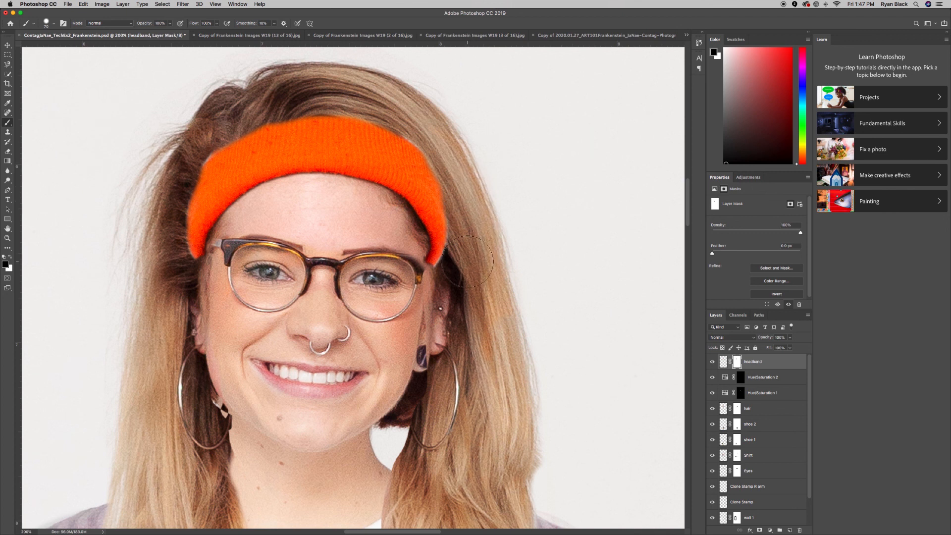
scroll(467, 260, "up", 1)
left_click(435, 281)
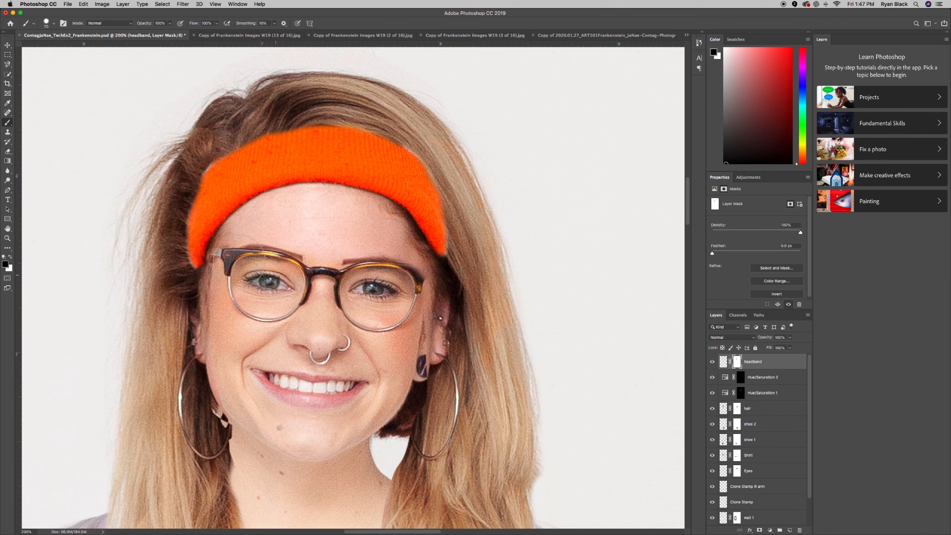
left_click_drag(220, 251, 212, 270)
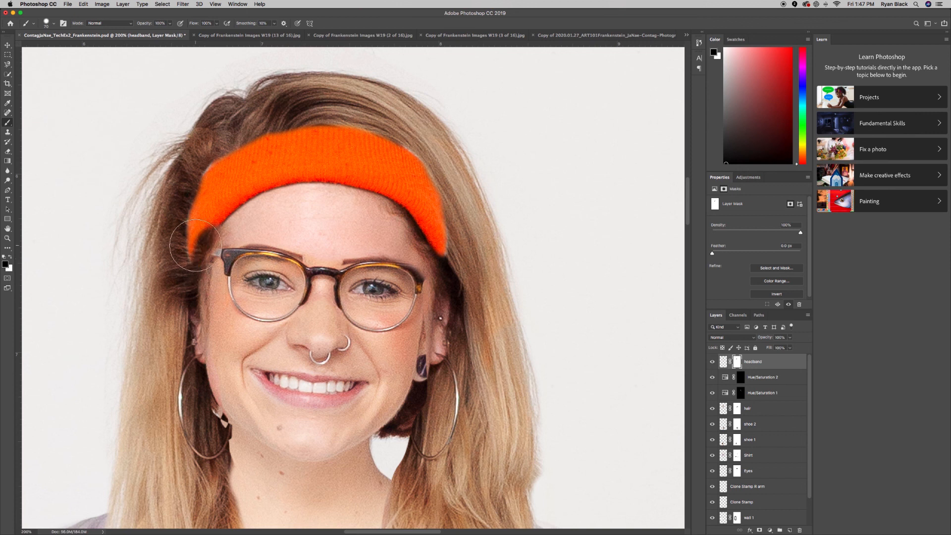
Restore the left orange tip in white and re-trim the upper-left edge in black.
key("x")
mouse_move(194, 233)
left_mouse_down()
mouse_move(191, 210)
mouse_move(187, 228)
left_mouse_up()
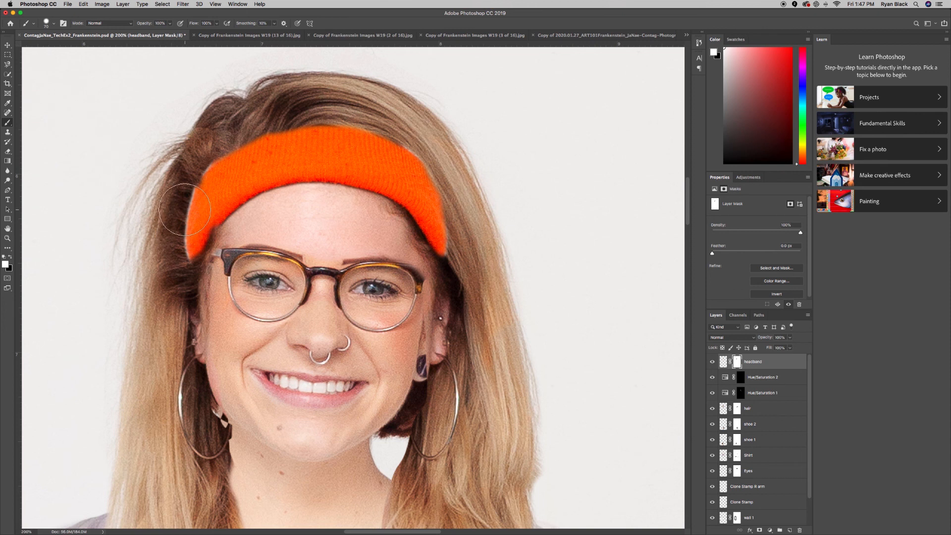
key("x")
mouse_move(193, 160)
left_mouse_down()
mouse_move(173, 184)
mouse_move(171, 262)
left_mouse_up()
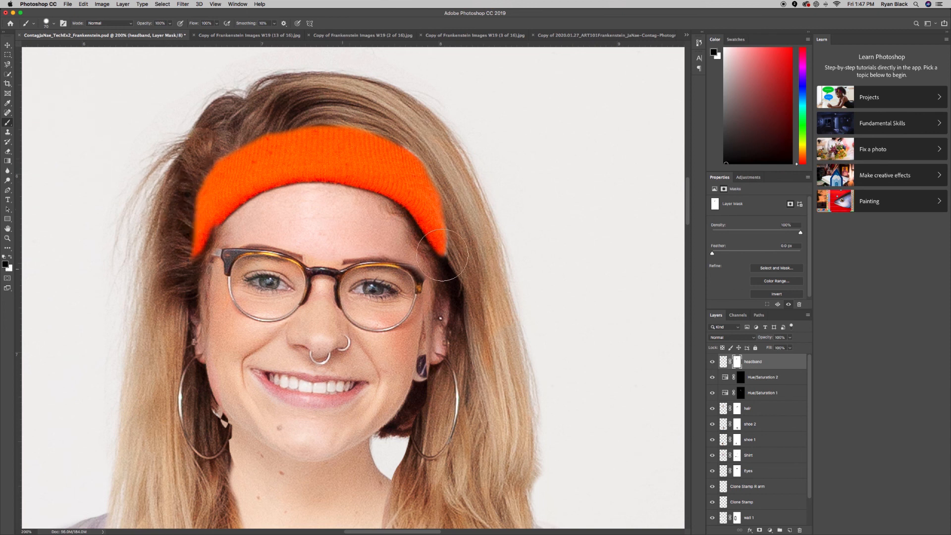
key("super+minus")
key("super+minus")
key("super+minus")
key("super+minus")
key("super+minus")
key("super+minus")
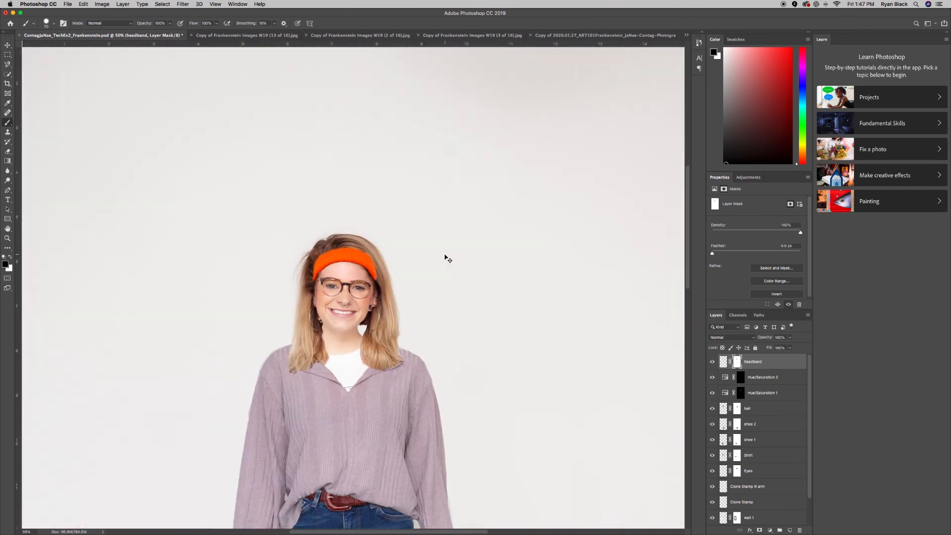
key("super+minus")
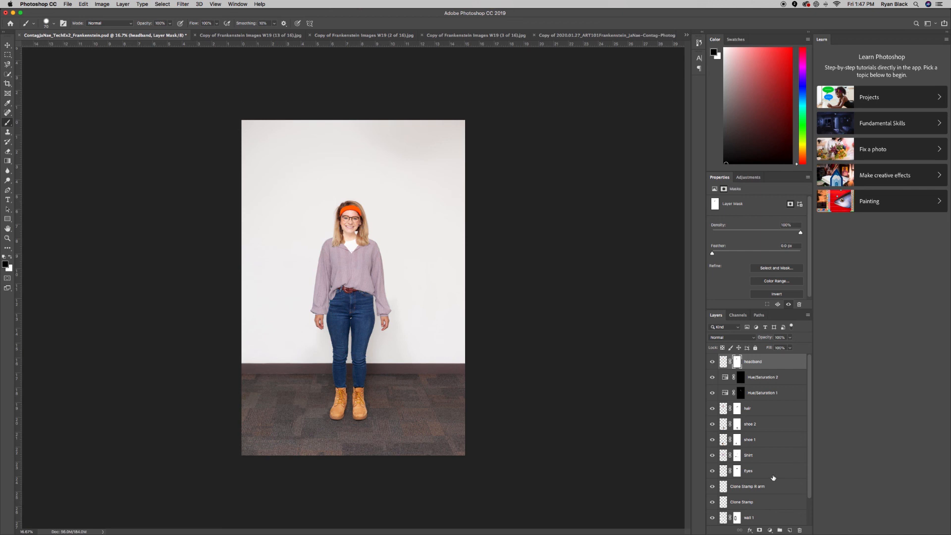
scroll(773, 477, "down", 2)
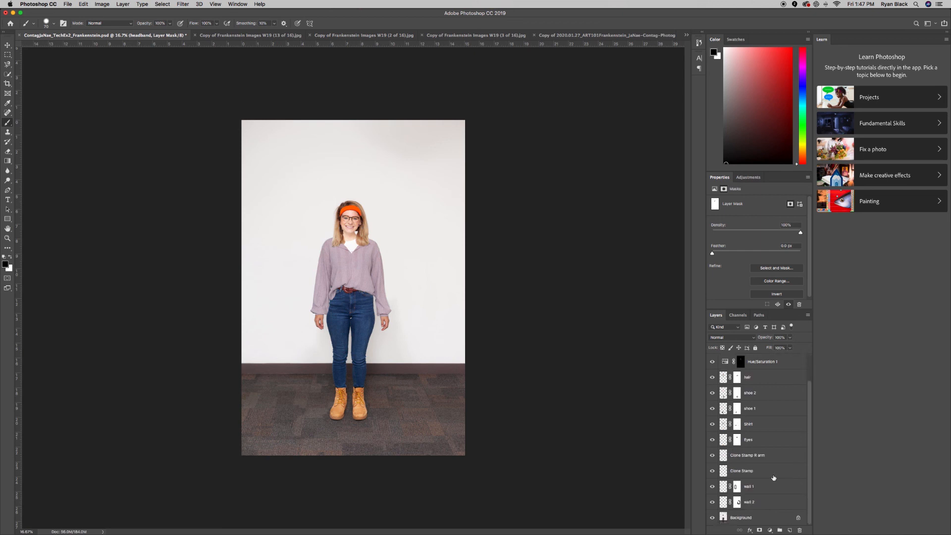
left_click(713, 518, "alt")
left_click(713, 518, "alt")
left_click(713, 517, "alt")
left_click(713, 518, "alt")
left_click(713, 517, "alt")
left_click(713, 517, "alt")
Browse the open photos and settle on 'Copy of Frankenstein Images W19 (2 of 16).jpg', zoomed on the print.
left_click(245, 34)
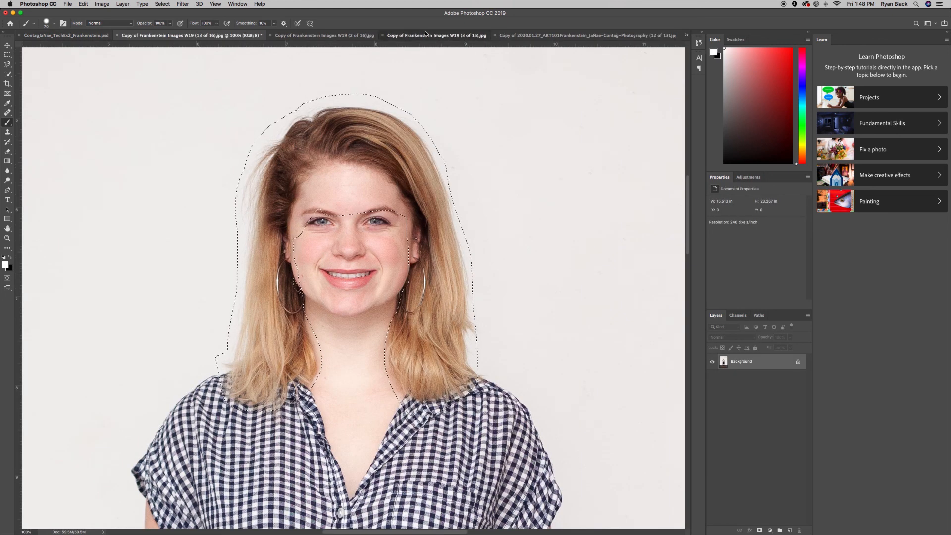
left_click(425, 34)
left_click(298, 35)
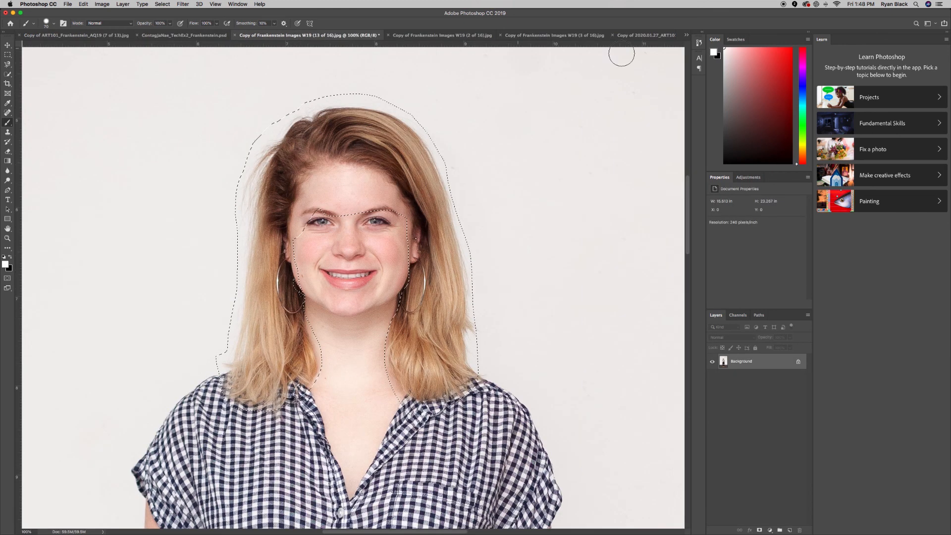
left_click(579, 35)
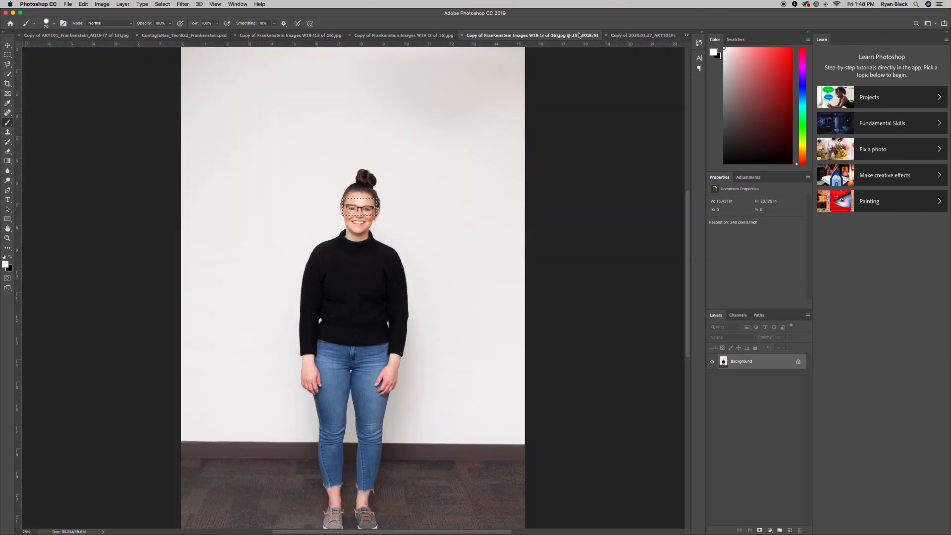
left_click(654, 35)
left_click(686, 36)
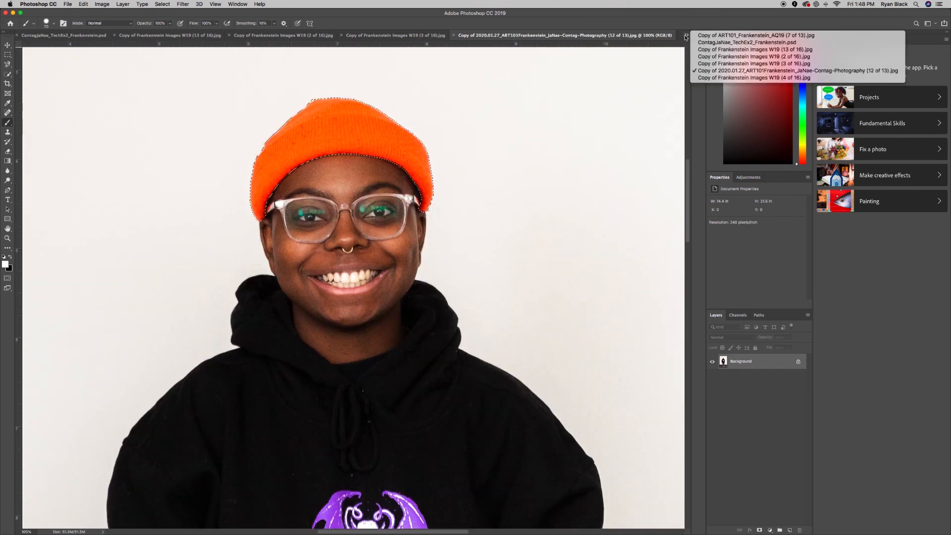
left_click(743, 78)
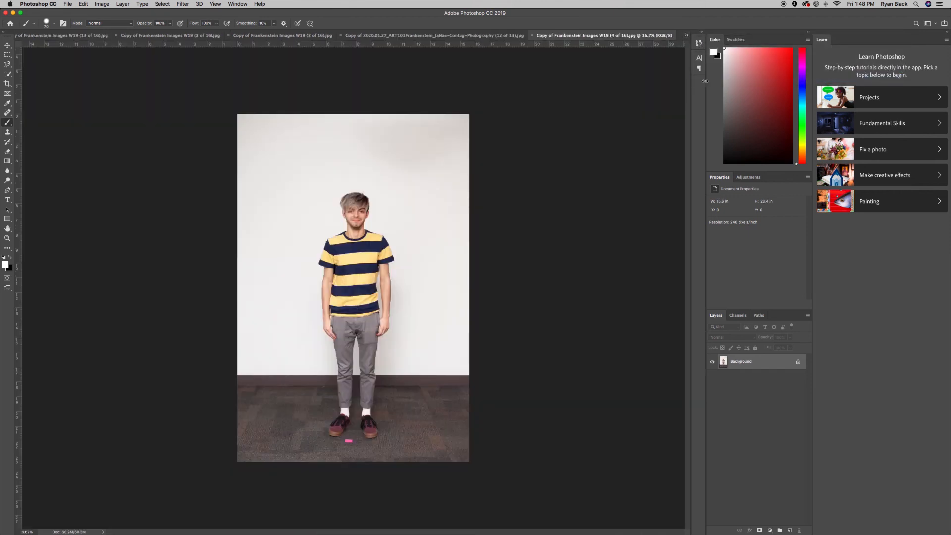
left_click(687, 35)
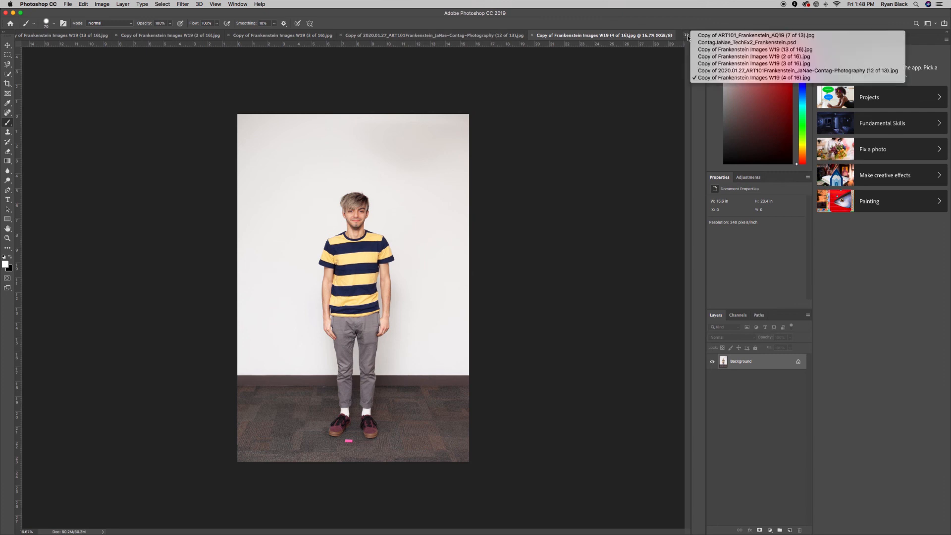
left_click(703, 38)
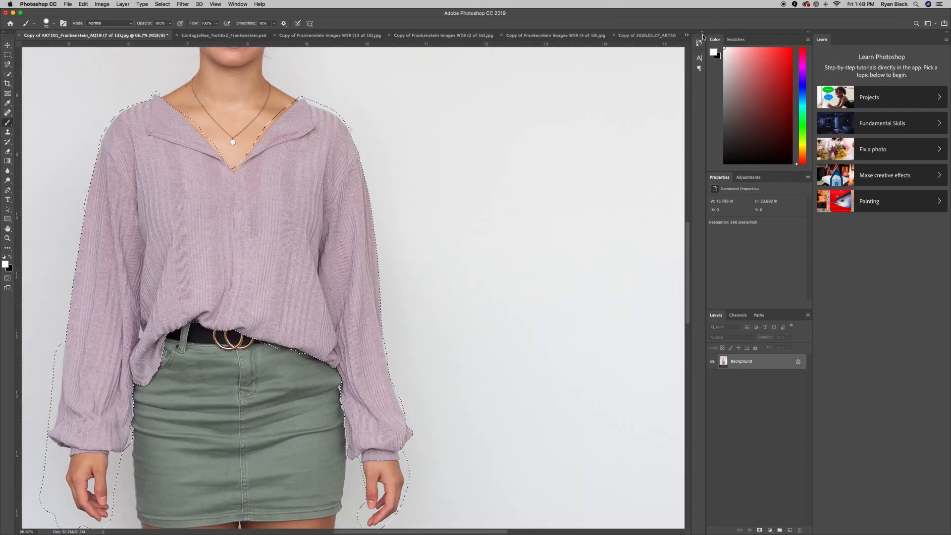
left_click(203, 35)
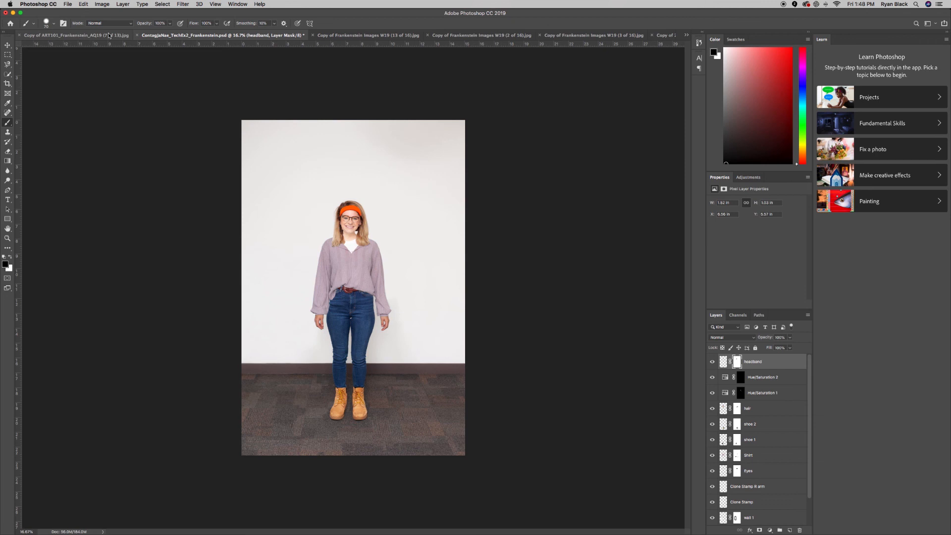
left_click(79, 36)
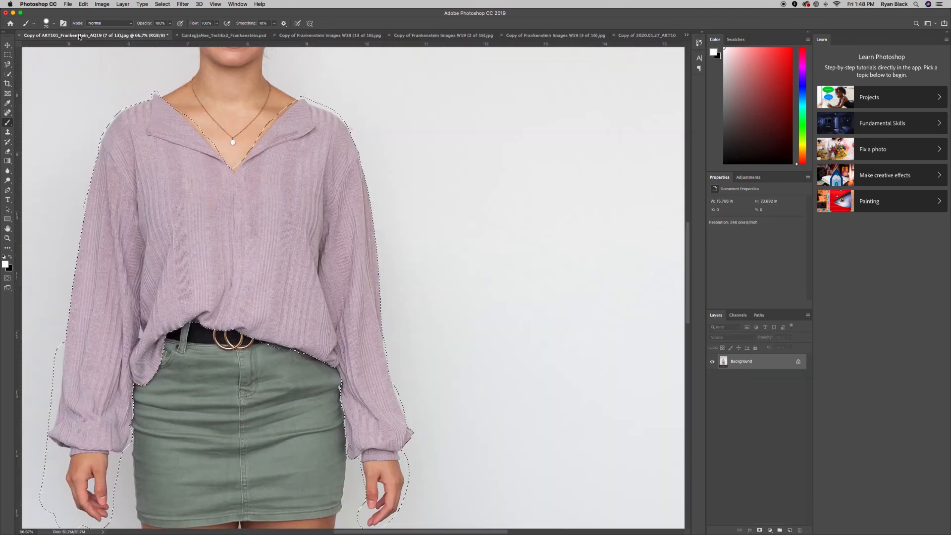
left_click(423, 34)
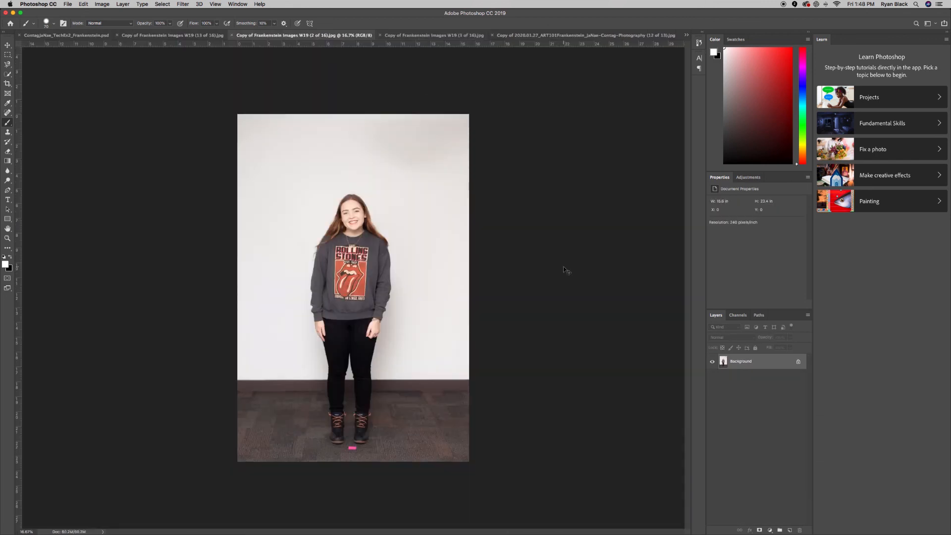
key("super+equal")
key("super+equal")
key("super+equal")
key("super+equal")
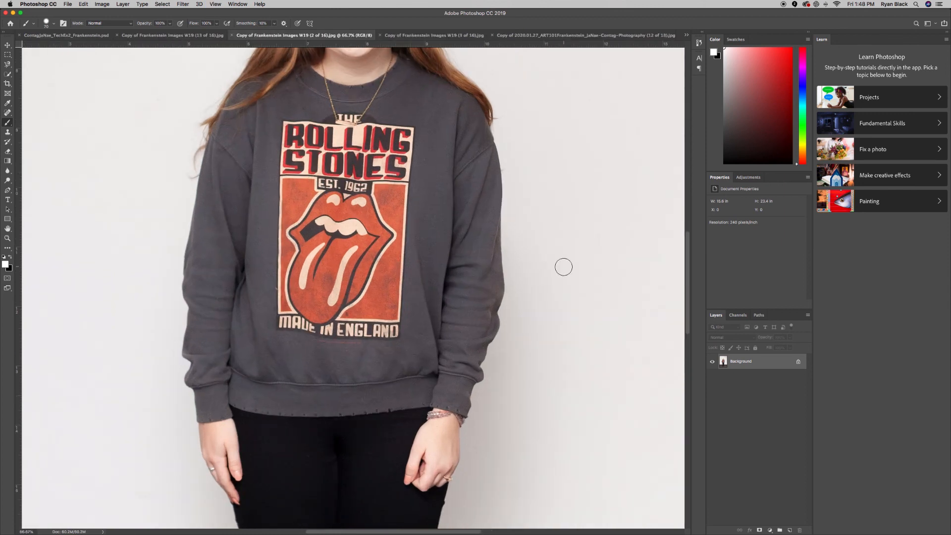
Attempt to trace the shirt print with the Magnetic Lasso, then discard the outlines.
left_click(8, 65)
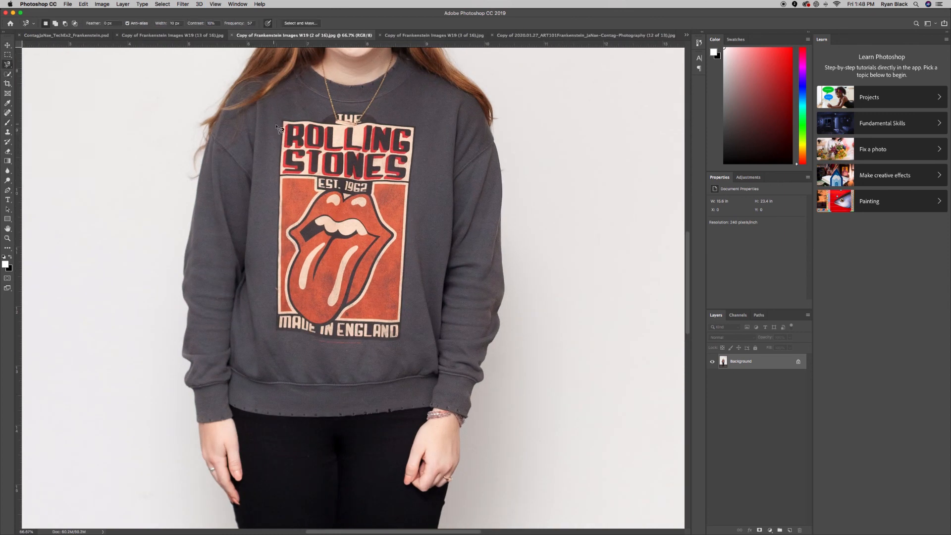
left_click(284, 121)
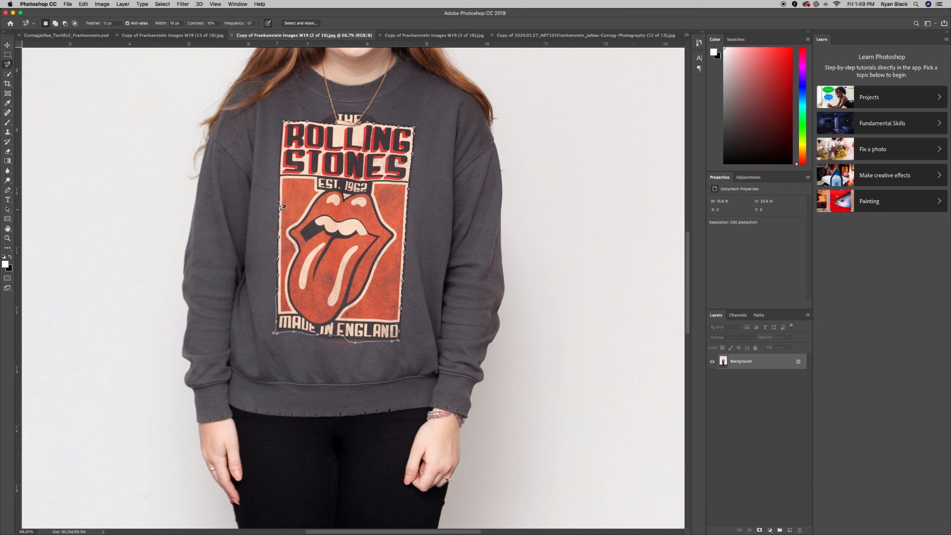
left_click(290, 124)
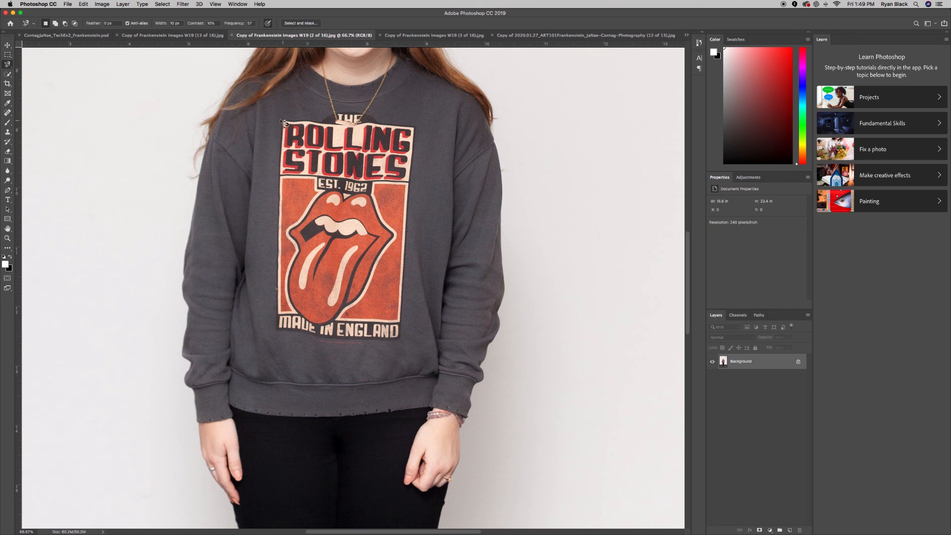
left_click(284, 124)
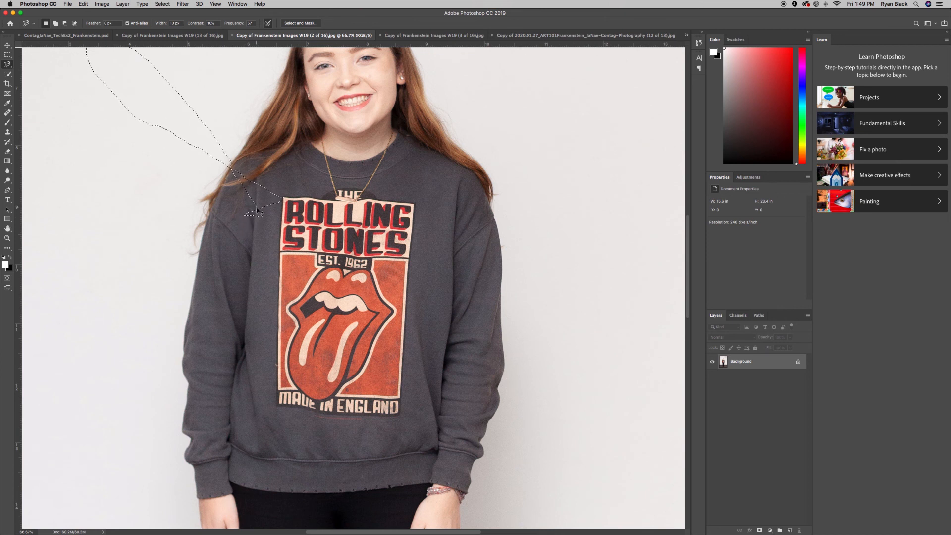
key("Escape")
left_click(289, 204)
key("super+d")
Outline the Rolling Stones print with a four-corner Polygonal Lasso selection.
left_click_drag(6, 66, 27, 67)
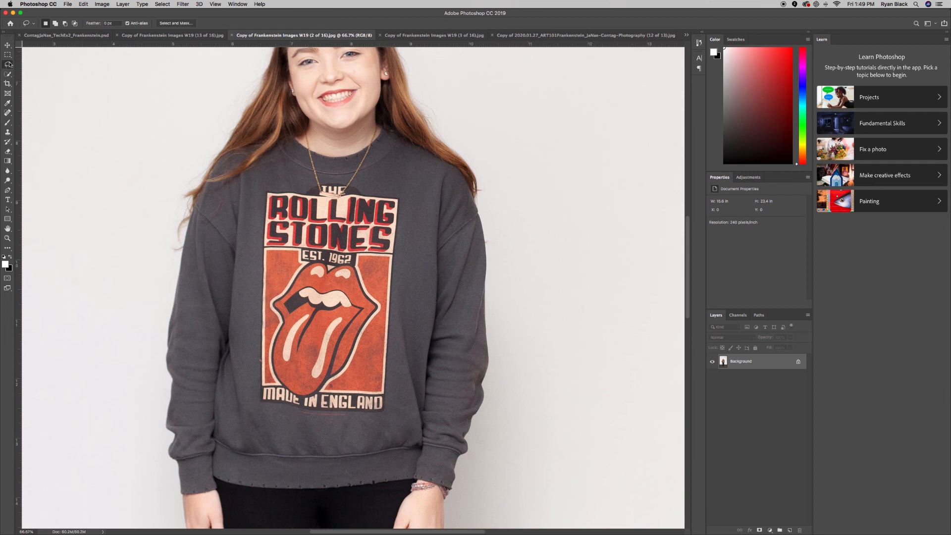
left_click_drag(6, 66, 34, 74)
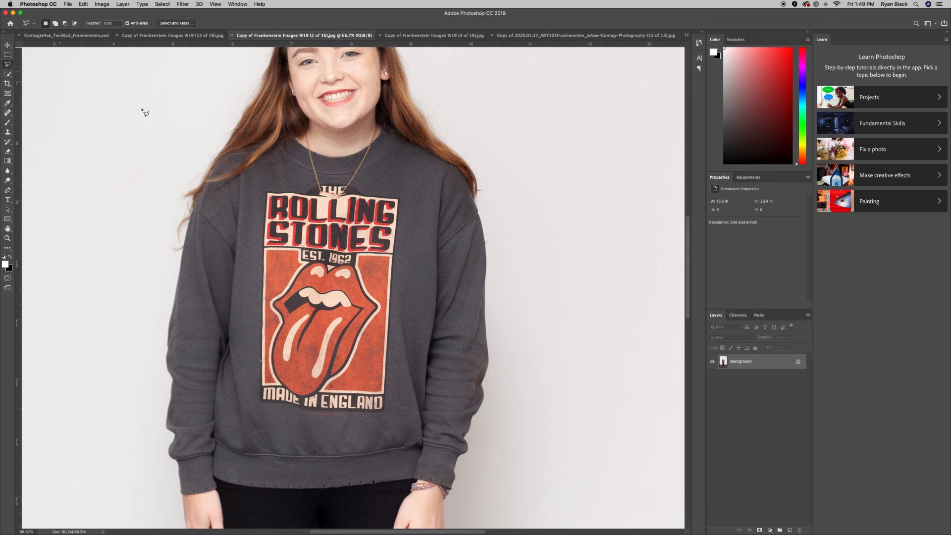
left_click(267, 193)
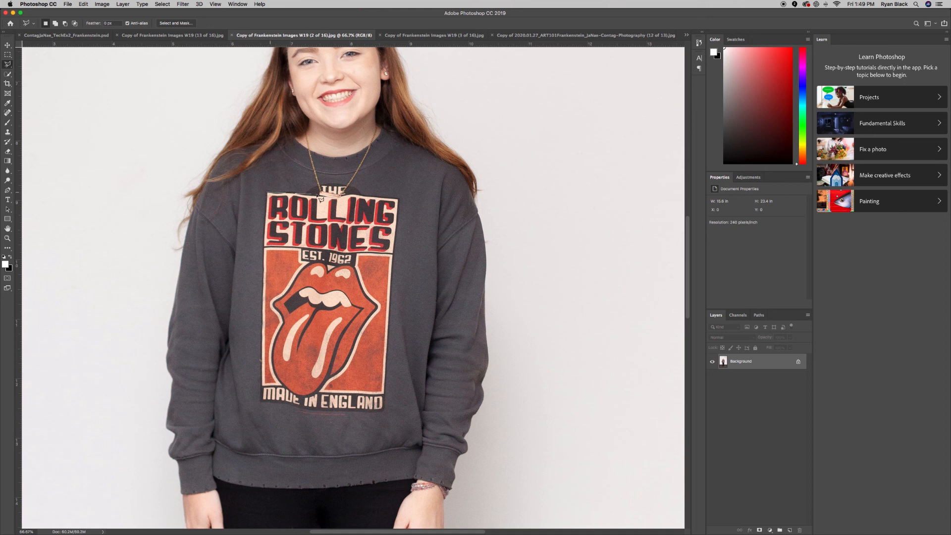
left_click(399, 198)
left_click(385, 414)
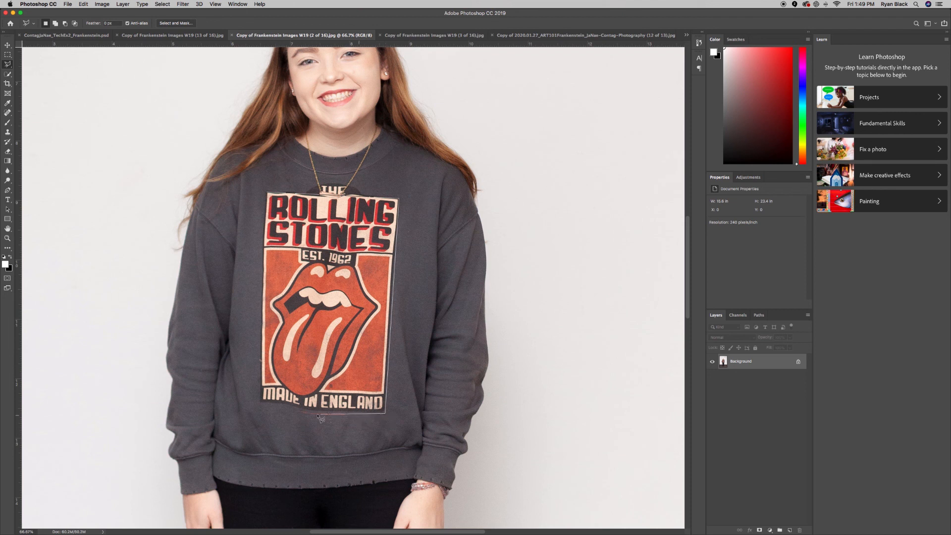
left_click(258, 402)
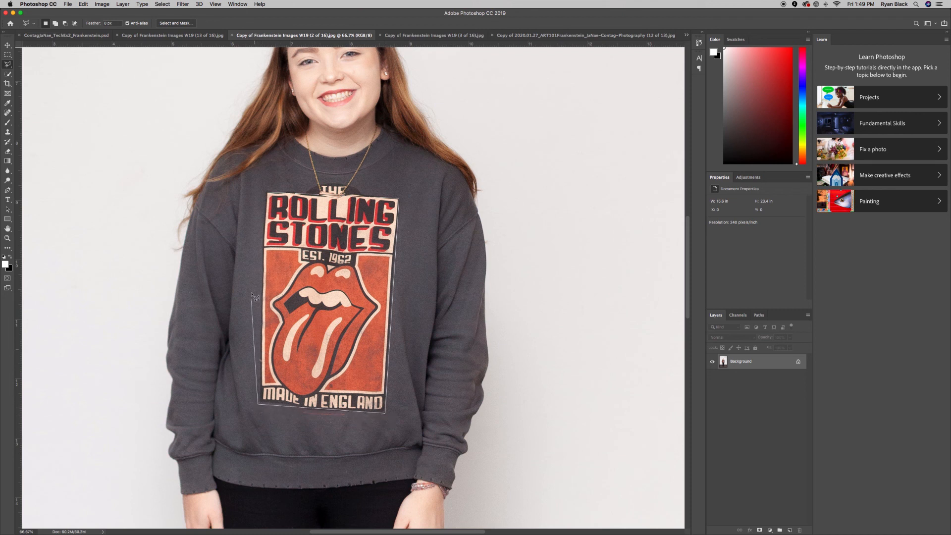
left_click(267, 194)
Feather the print selection by 2 pixels.
left_click(162, 4)
mouse_move(217, 111)
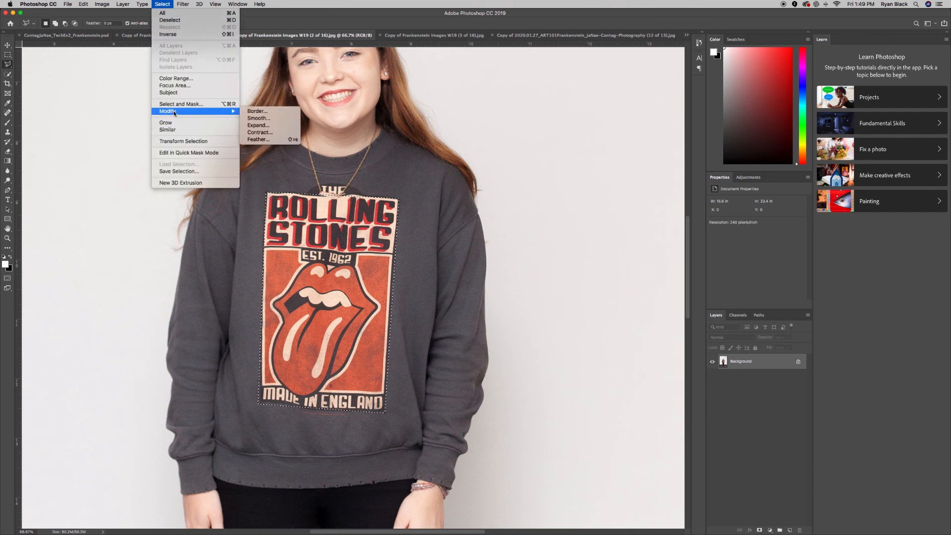
left_click(259, 139)
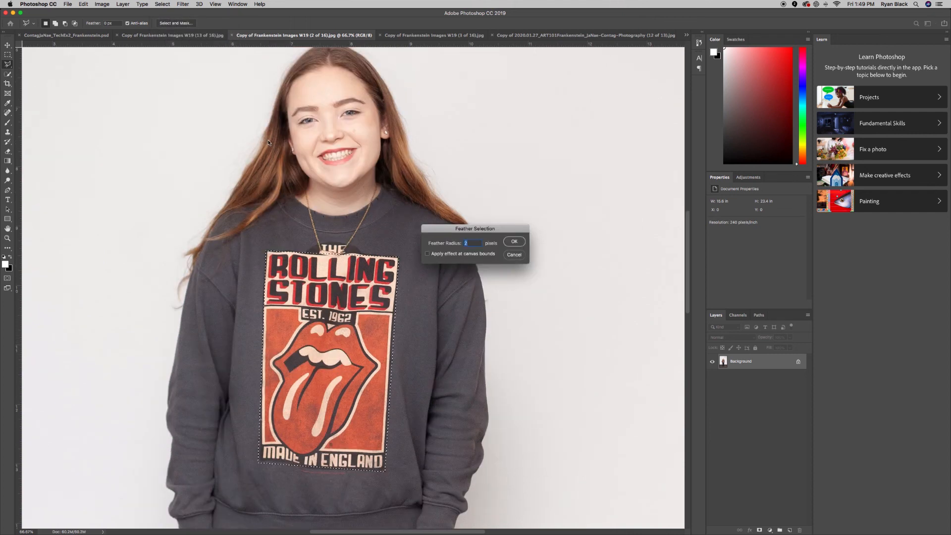
left_click(512, 242)
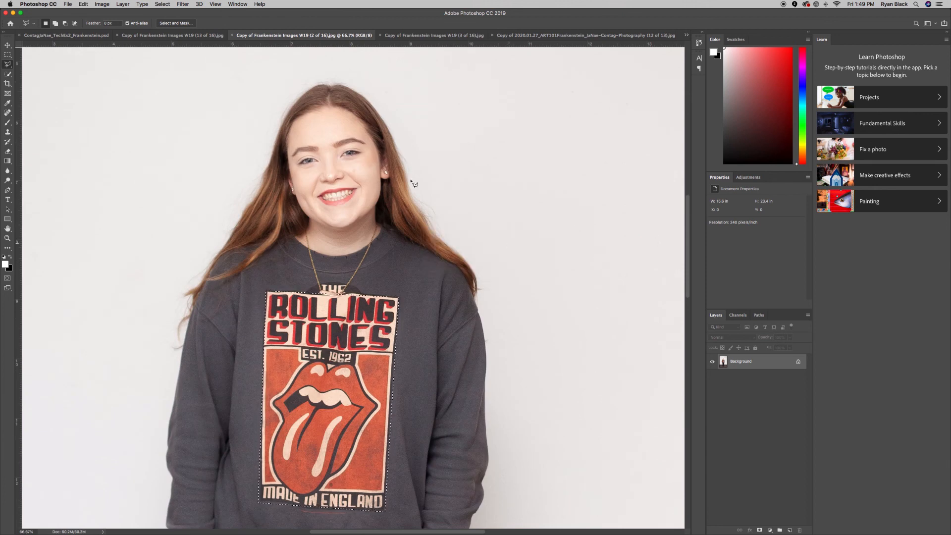
left_click(57, 36)
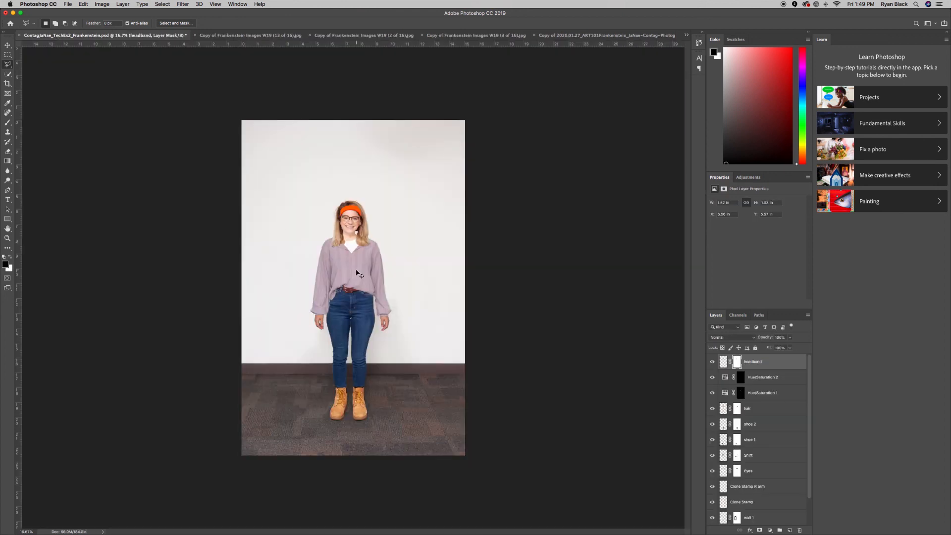
Paste the Rolling Stones print into the Frankenstein composite as a new layer.
scroll(358, 273, "up", 4)
scroll(357, 273, "up", 2)
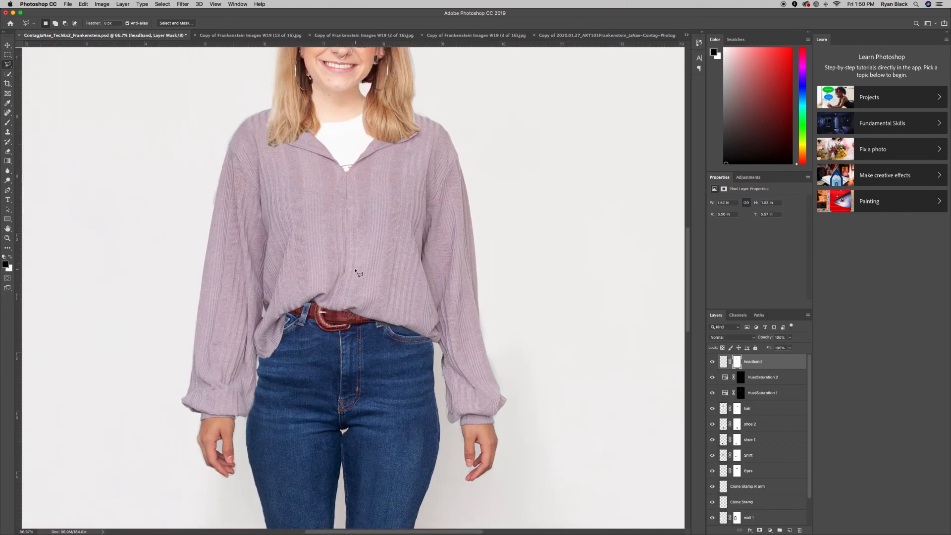
key("super+v")
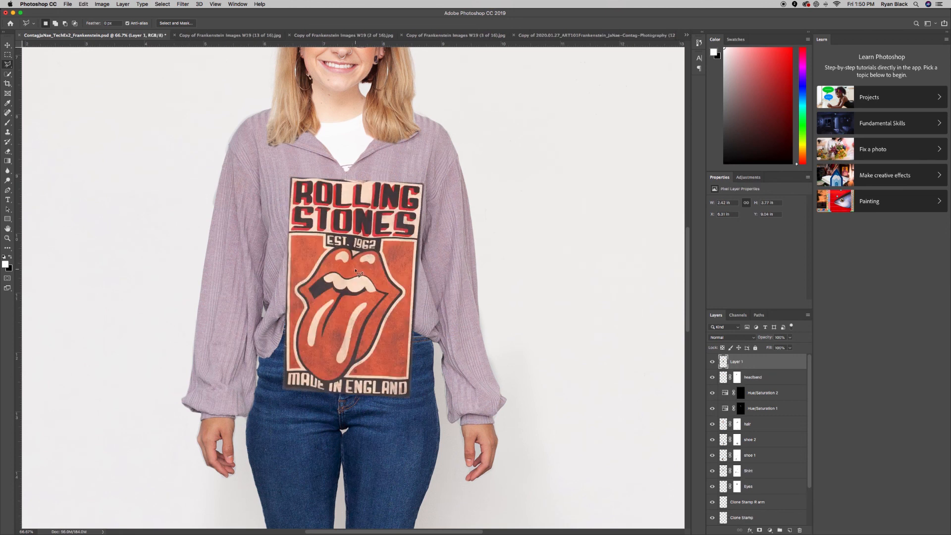
Scale the print down to about 62% and position it on the woman's chest.
left_click(84, 4)
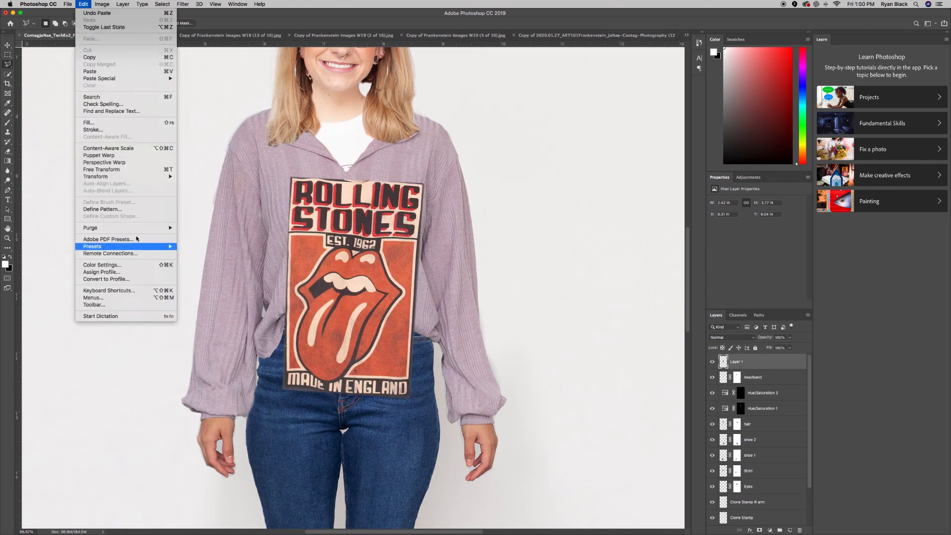
mouse_move(103, 177)
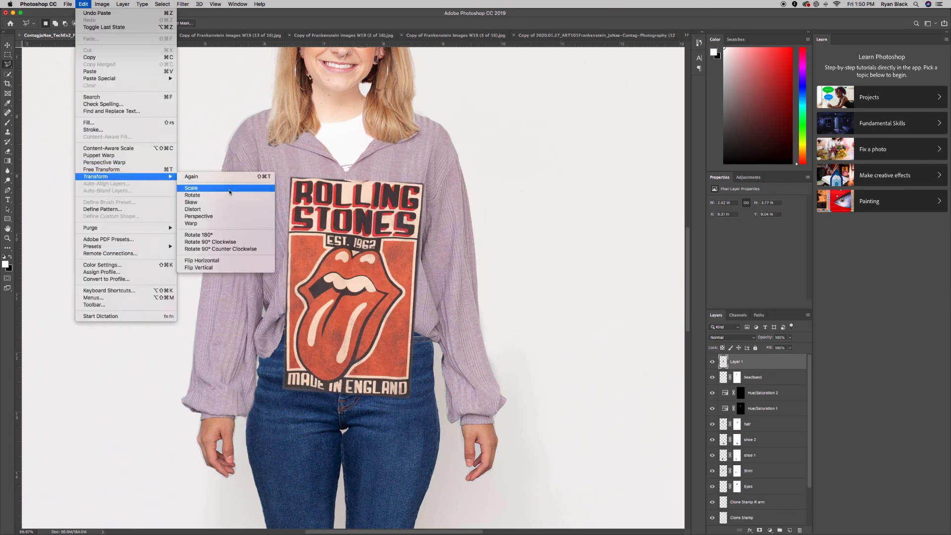
left_click(192, 188)
left_click_drag(424, 400, 394, 382)
left_click_drag(354, 326, 346, 274)
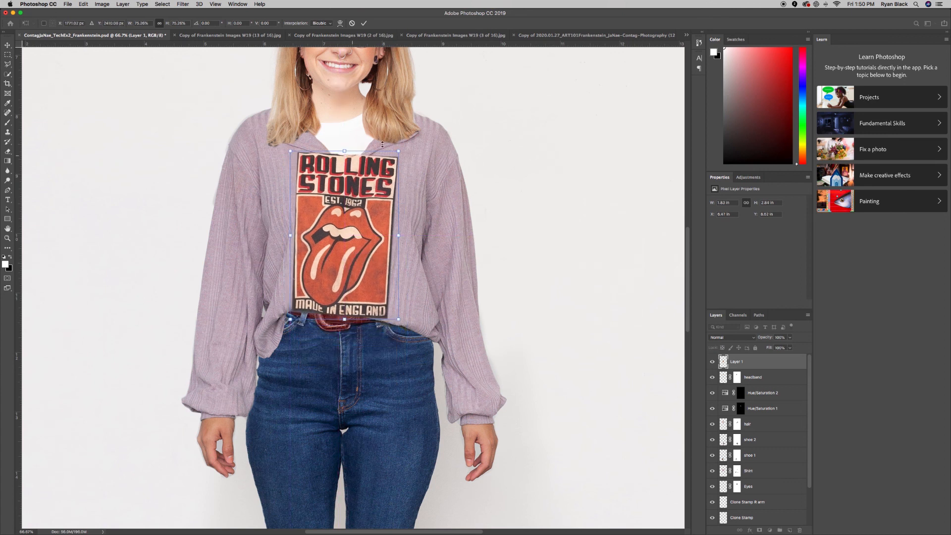
left_click_drag(400, 151, 385, 160)
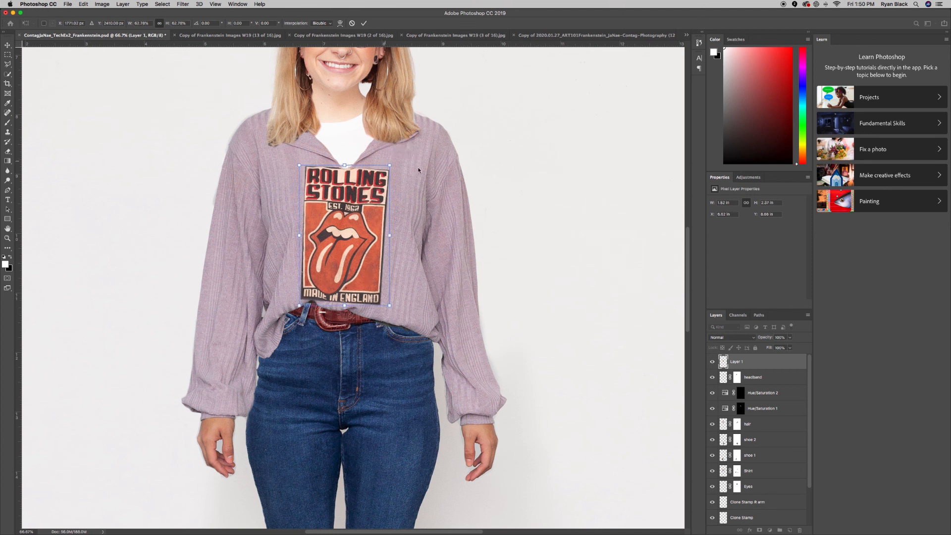
key("Return")
key("l")
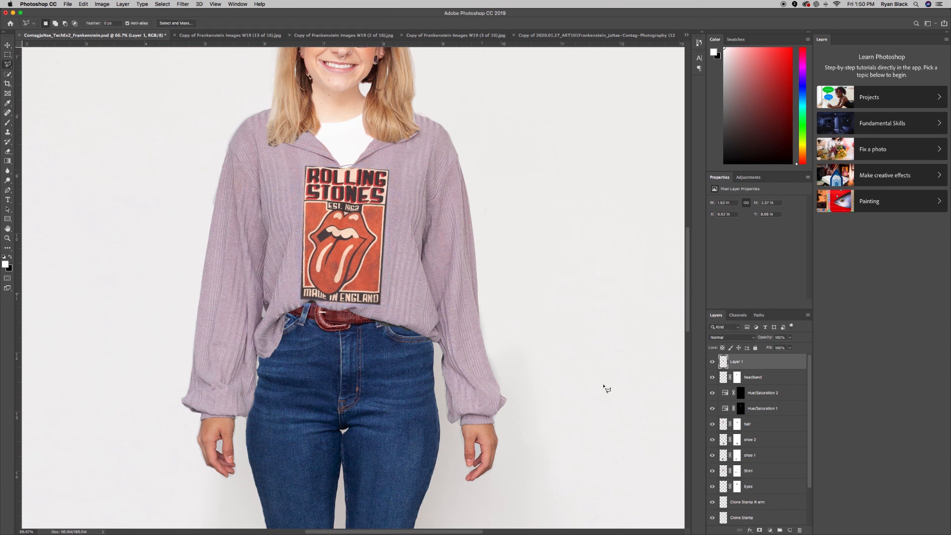
Rename Layer 1 to 'stones graphic' and set its blend mode to Darken.
double_click(734, 361)
type("stones graphic")
key("Return")
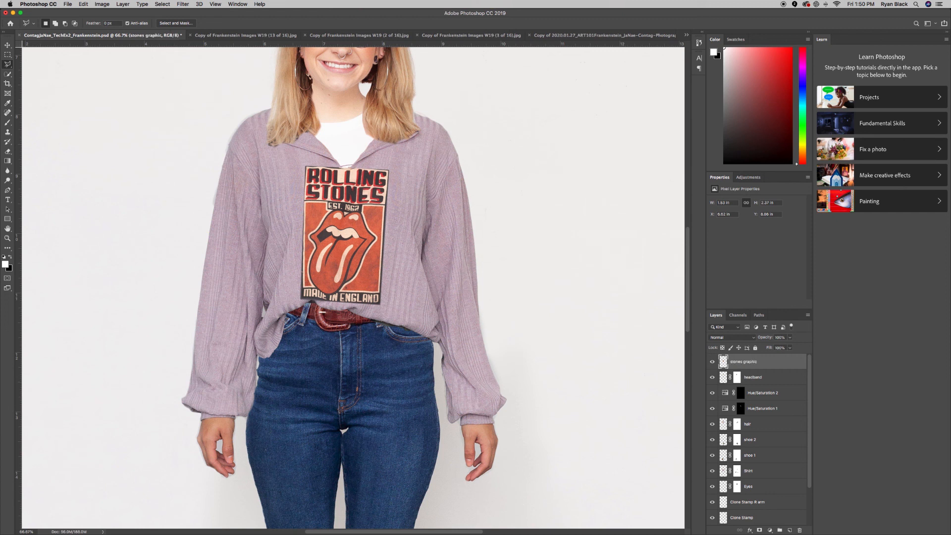
left_click(720, 337)
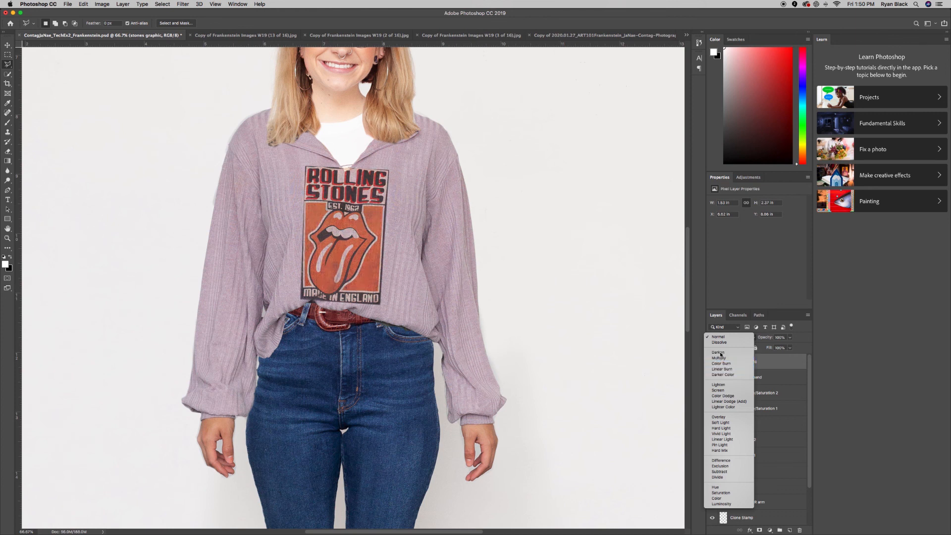
left_click(720, 352)
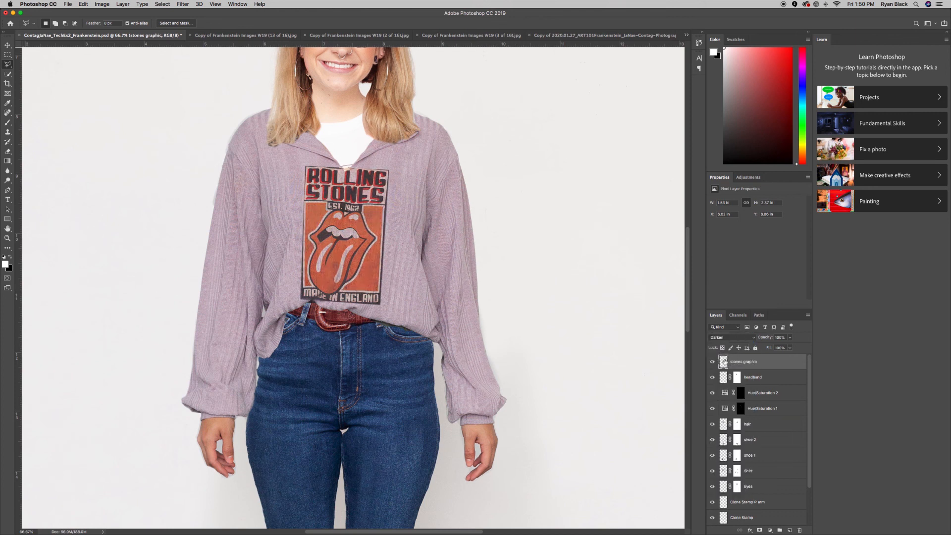
key("super+minus")
key("super+minus")
key("super+minus")
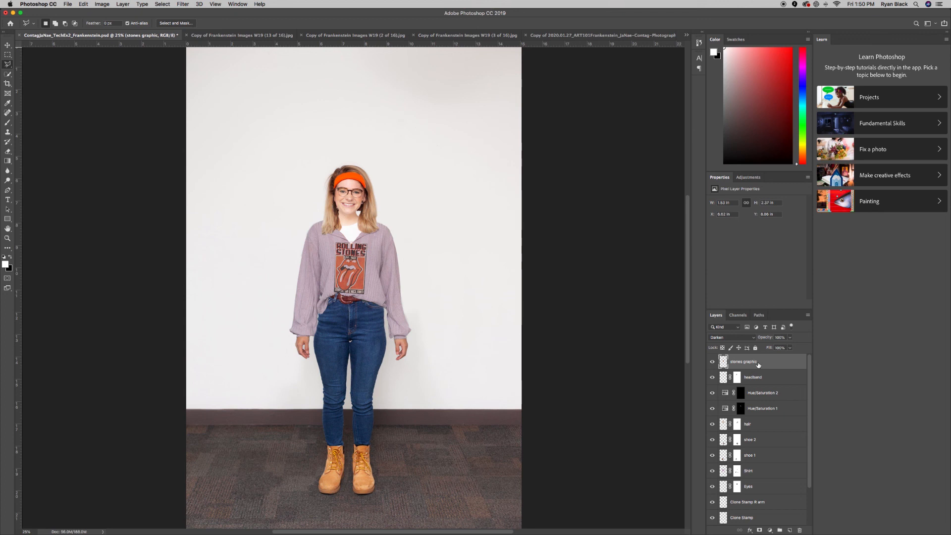
Zoom in on the shirt graphic and dismiss the no-pixels-selected warning.
key("super+equal")
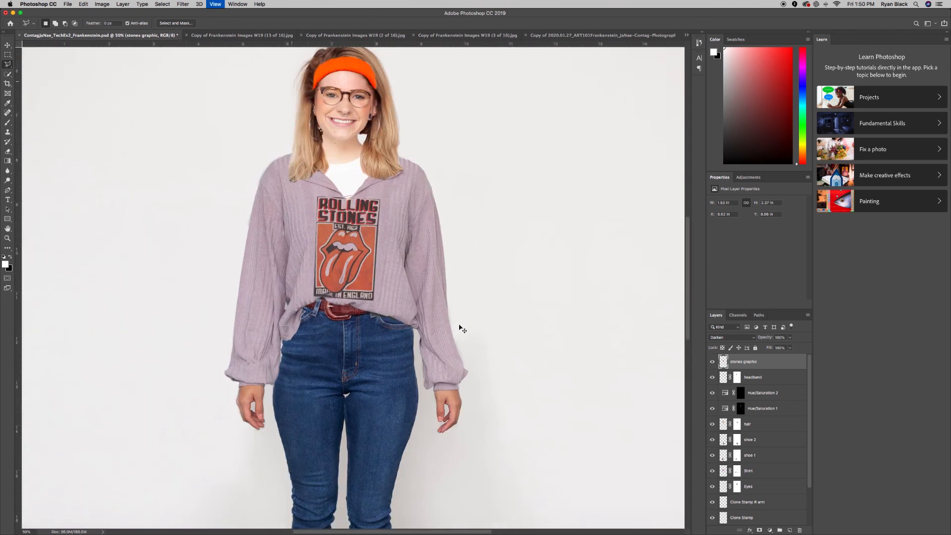
key("super+equal")
key("super+equal")
key("super+equal")
key("super+minus")
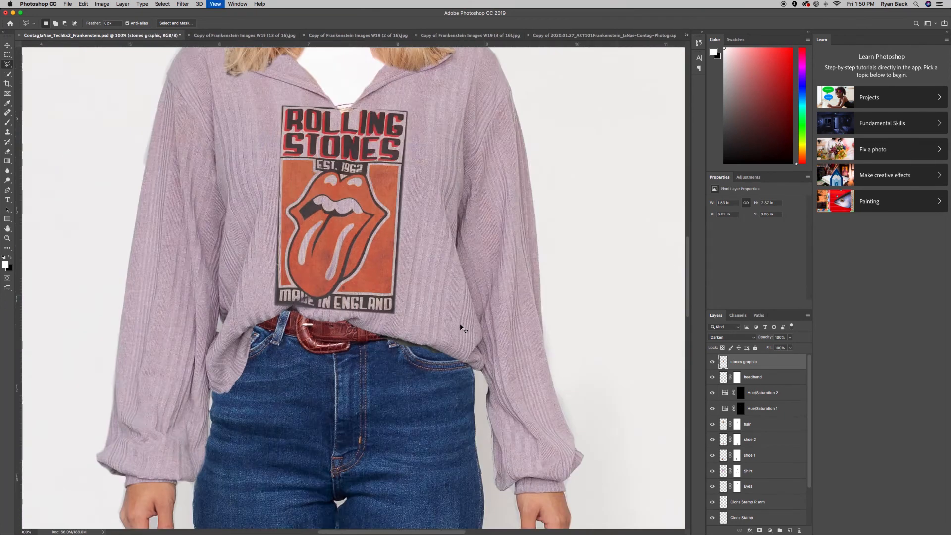
key("super+minus")
left_click(352, 243)
double_click(380, 246)
left_click(530, 172)
Nudge the stones graphic one pixel left and up, then bring QuickTime Player forward.
left_click(7, 46)
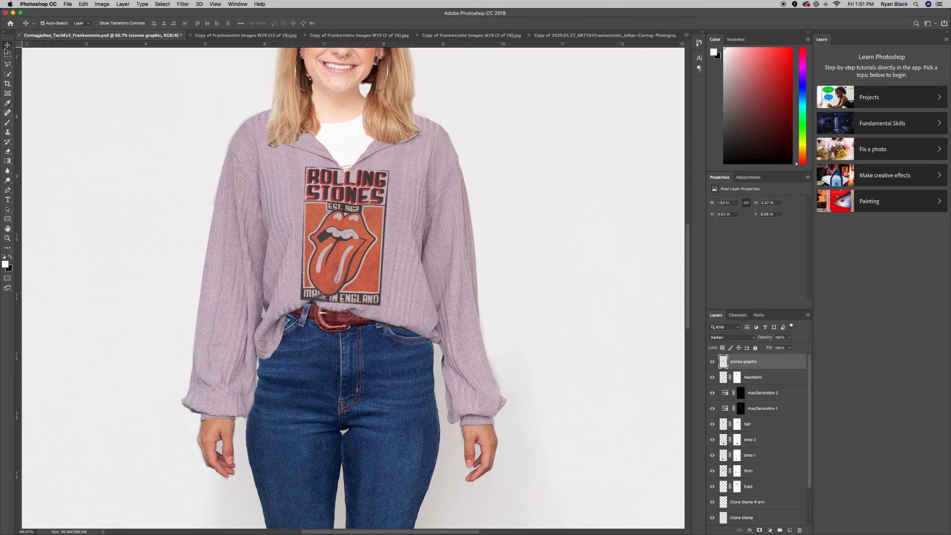
key("Left")
key("Left")
key("Left")
key("Left")
key("Left")
key("Left")
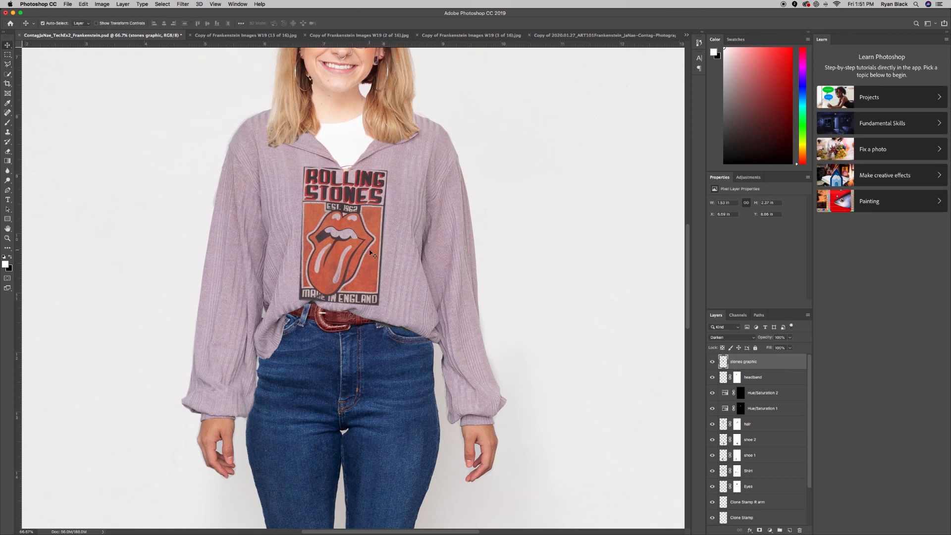
key("Up")
key("Up")
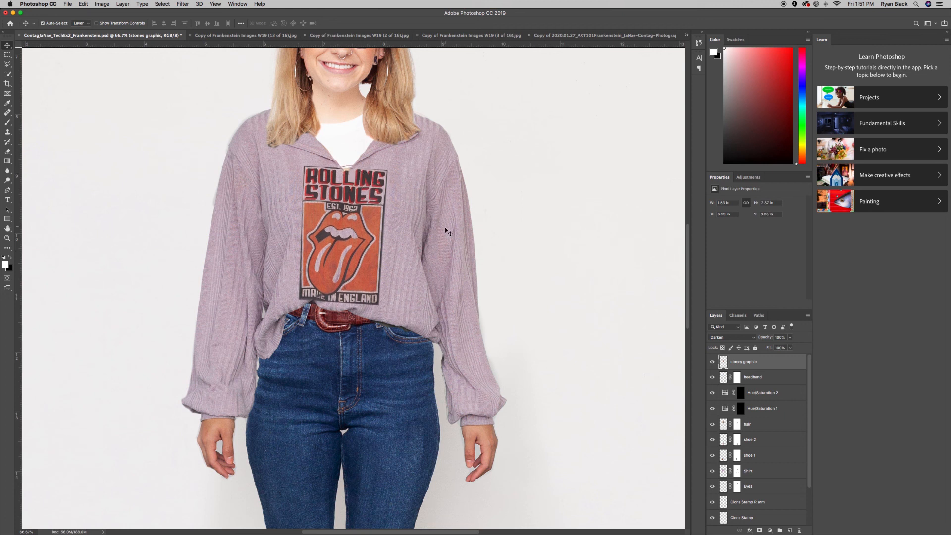
key("super+minus")
key("super+minus")
key("super+minus")
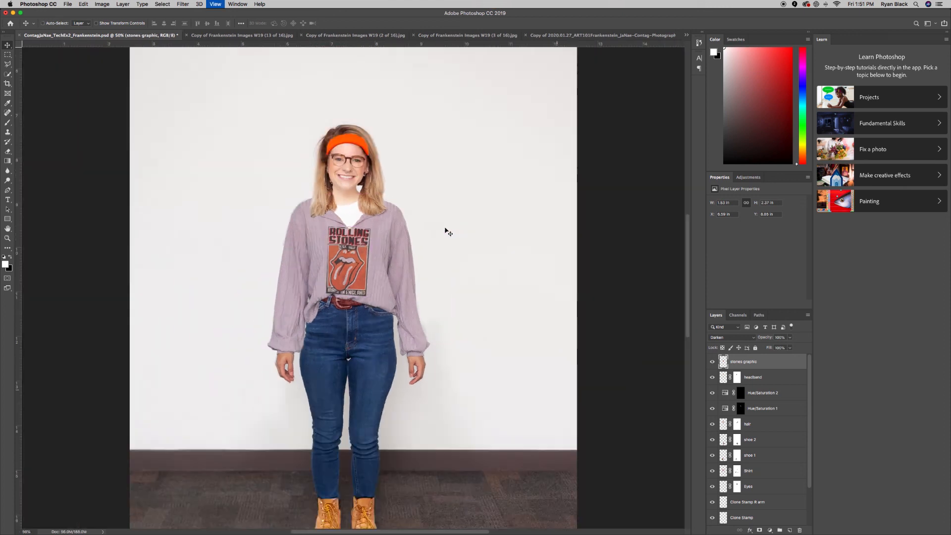
key("super+plus")
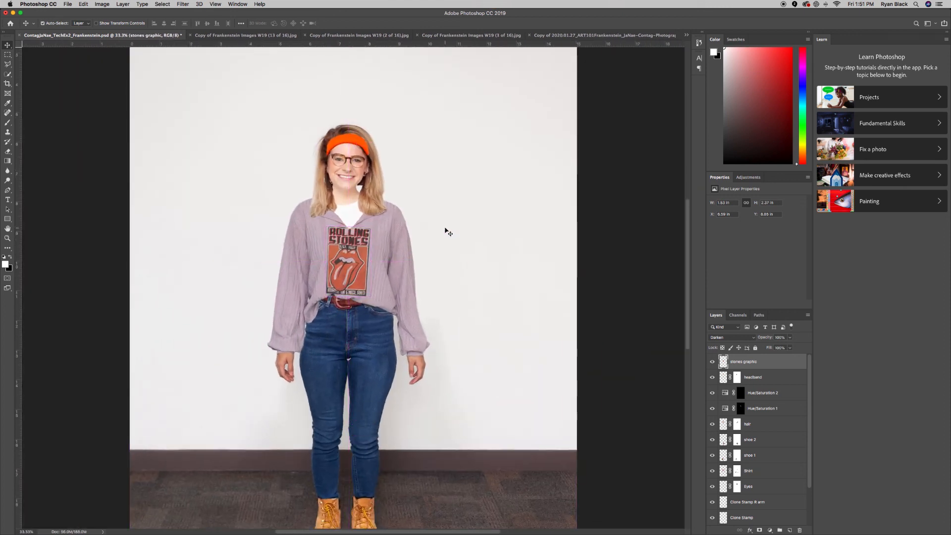
key("super+minus")
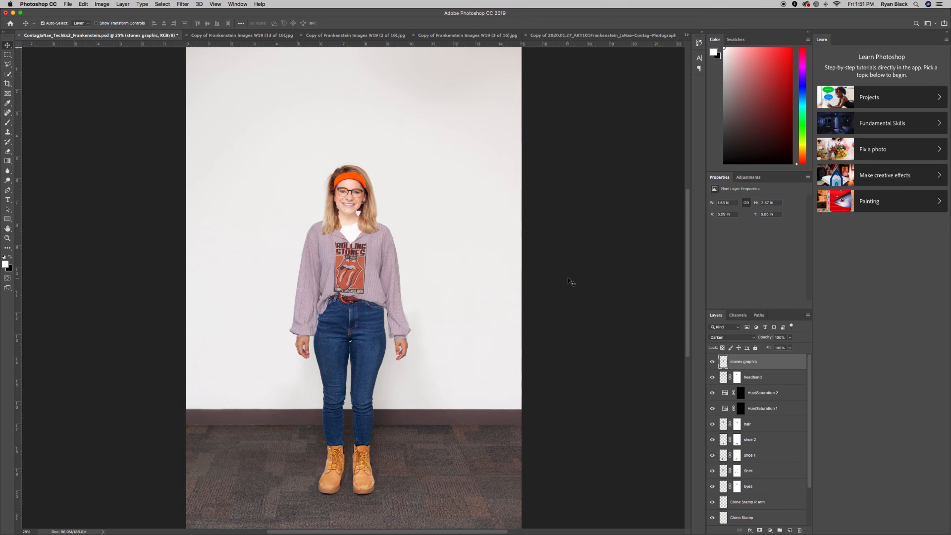
mouse_move(538, 523)
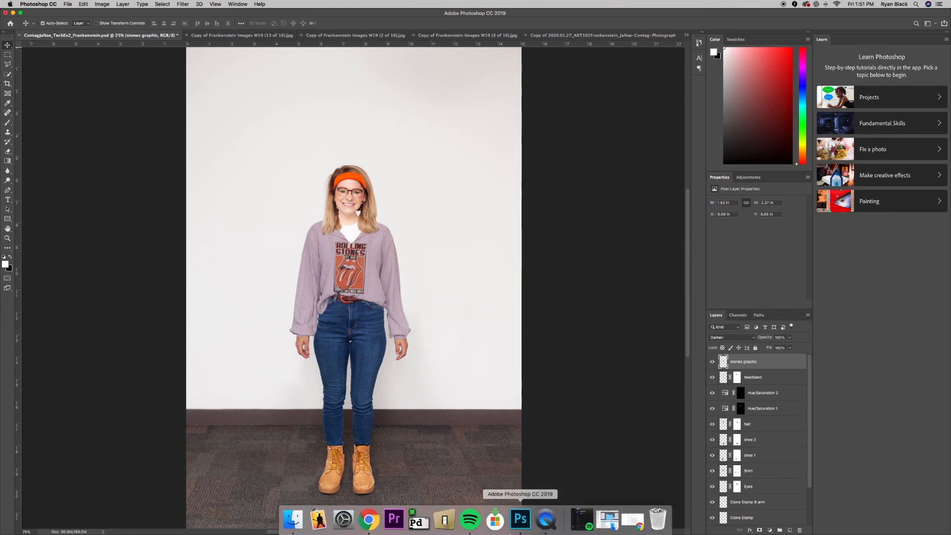
left_click(546, 519)
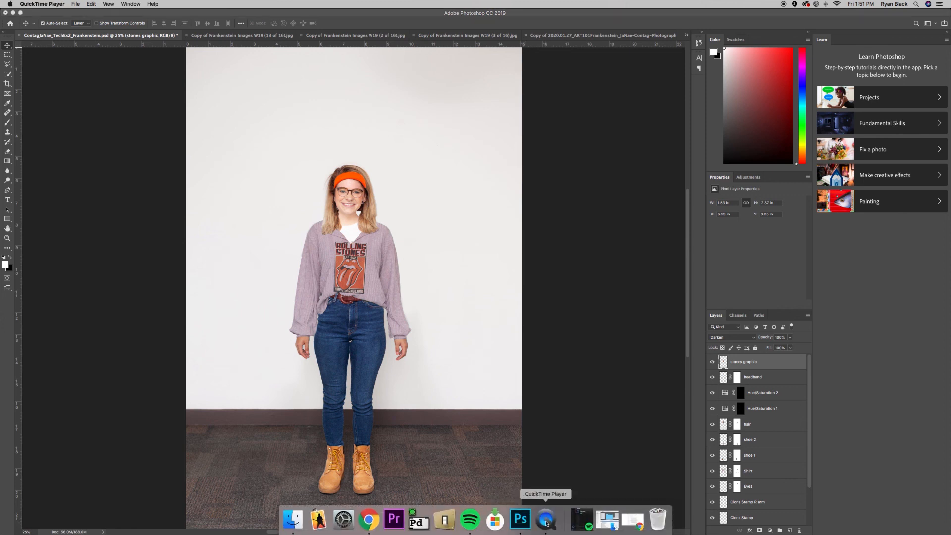